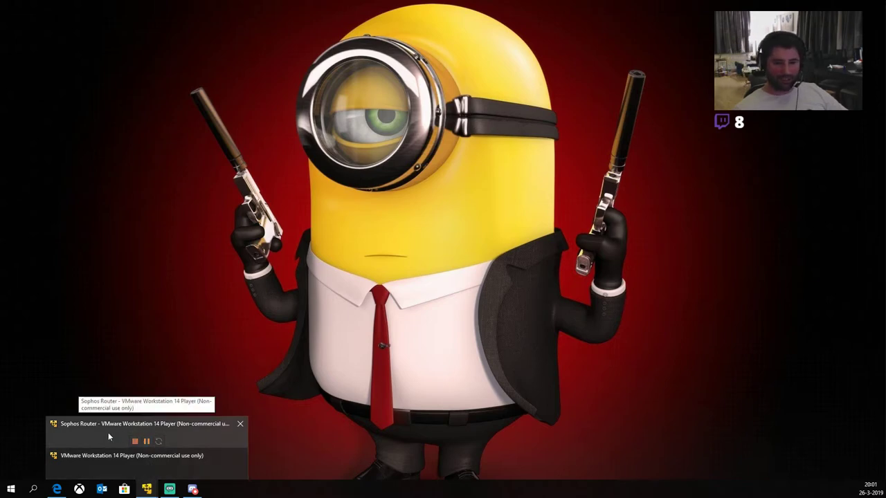
# Step: Restore the Sophos Router console, move it aside, and bring up the VMware Player library
pyautogui.click(108, 432)
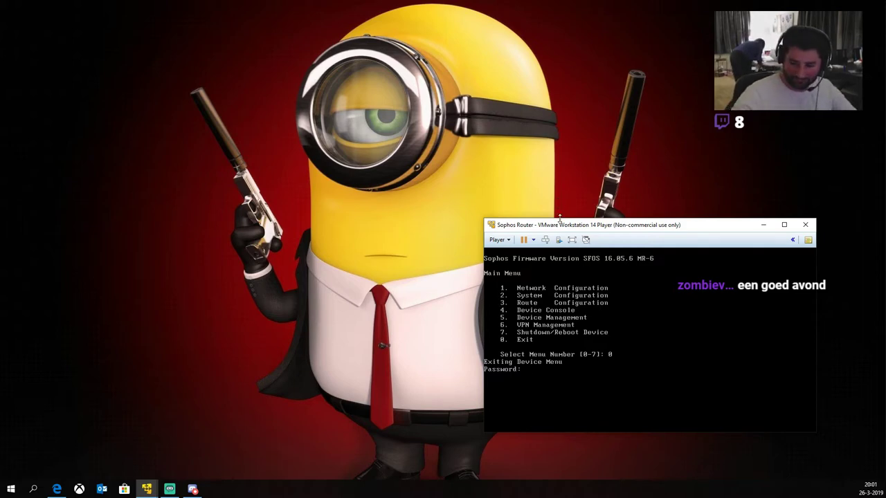
pyautogui.moveTo(591, 226); pyautogui.dragTo(555, 225)
pyautogui.moveTo(147, 490)
pyautogui.click(104, 464)
# Step: Boot the 'Sophos - Windows 10 machine' VM from the library and maximize its window
pyautogui.click(83, 102)
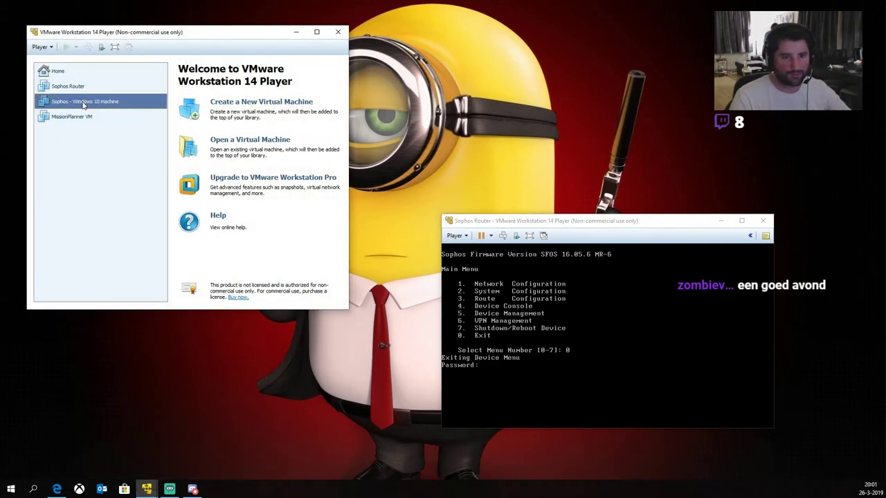
pyautogui.doubleClick(83, 102)
pyautogui.moveTo(75, 35); pyautogui.dragTo(115, 43)
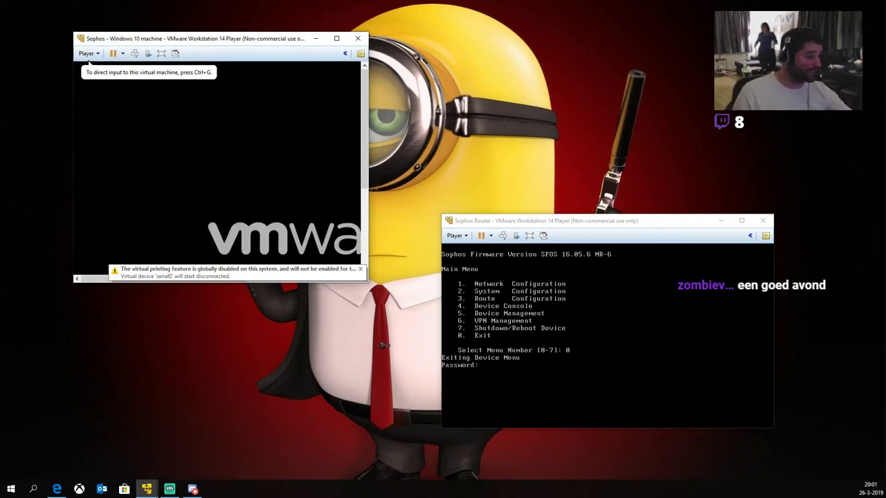
pyautogui.hotkey('alt', 'Tab')
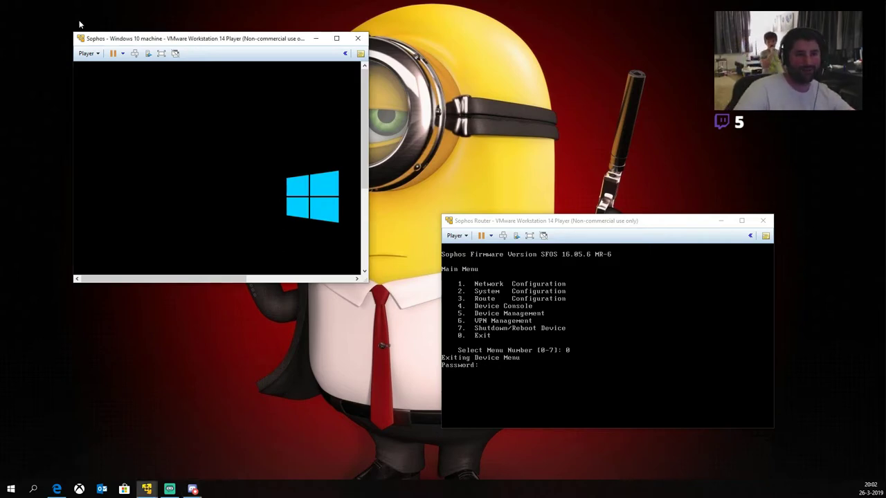
pyautogui.click(337, 38)
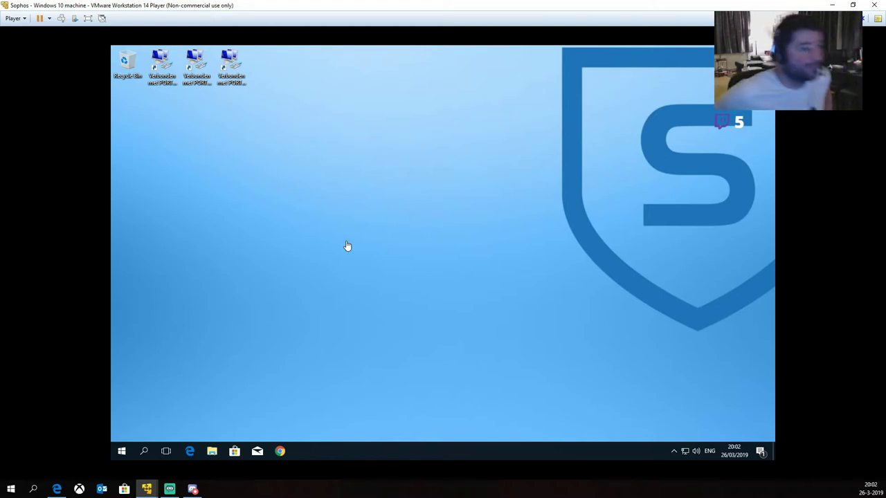
pyautogui.click(297, 182)
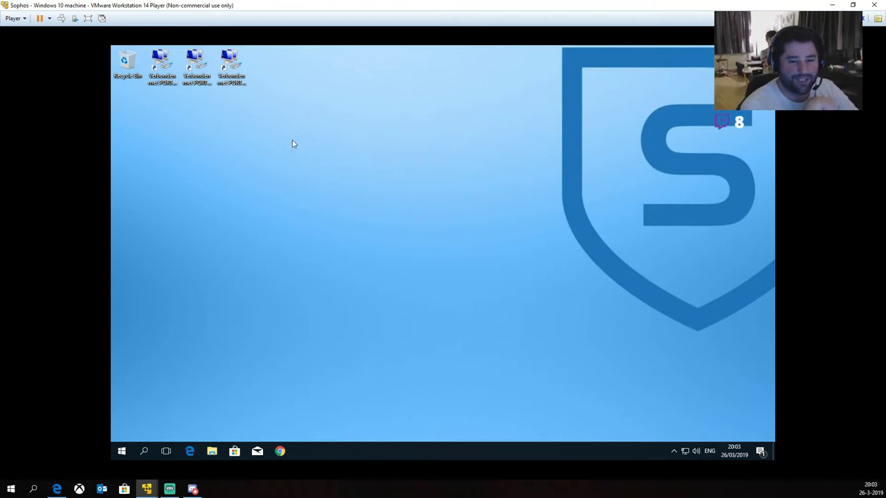
pyautogui.moveTo(283, 130); pyautogui.dragTo(160, 58)
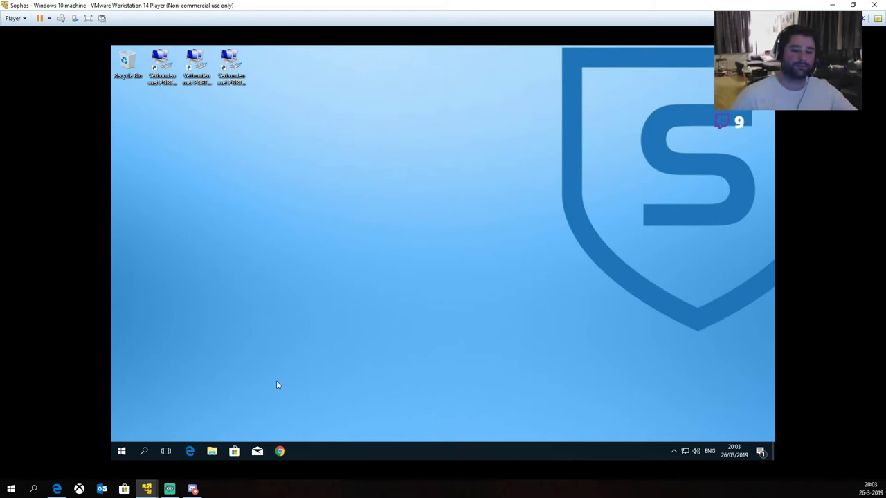
# Step: Run ipconfig in a Command Prompt and enlarge the window to read the output
pyautogui.press('super+r')
pyautogui.write('cmd')
pyautogui.press('Return')
pyautogui.write('ipconfig')
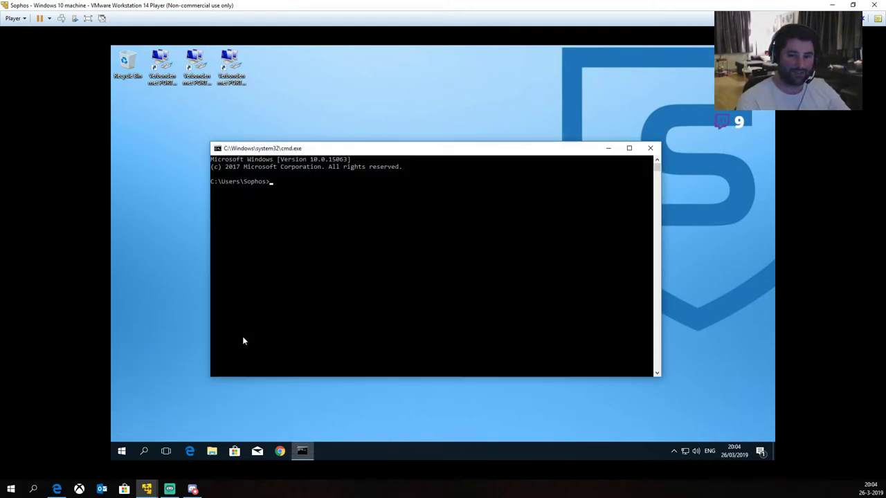
pyautogui.press('Return')
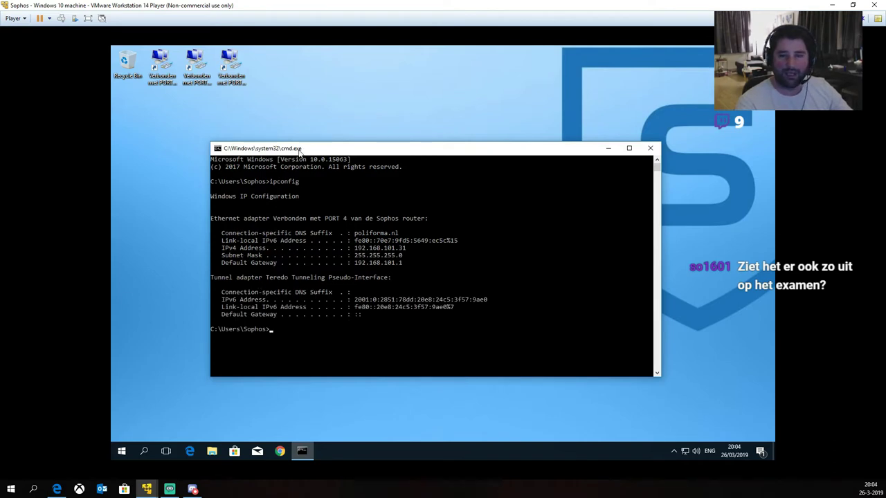
pyautogui.moveTo(289, 150); pyautogui.dragTo(365, 92)
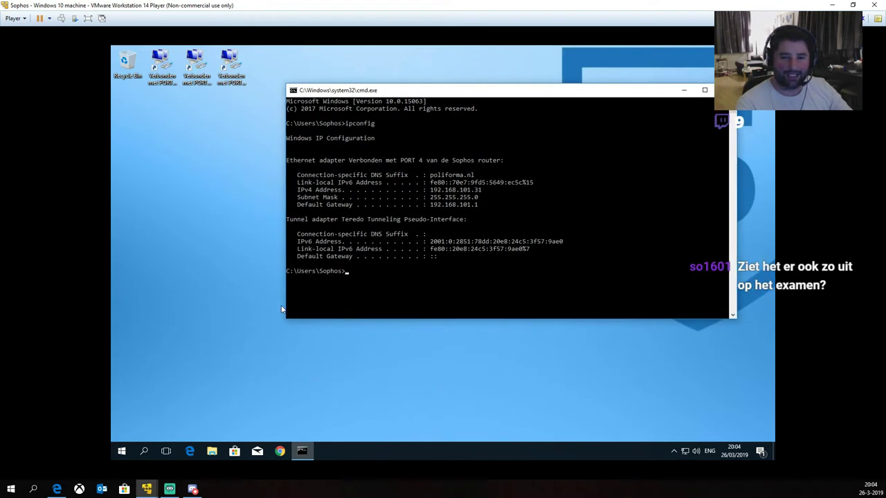
pyautogui.moveTo(284, 320); pyautogui.dragTo(259, 374)
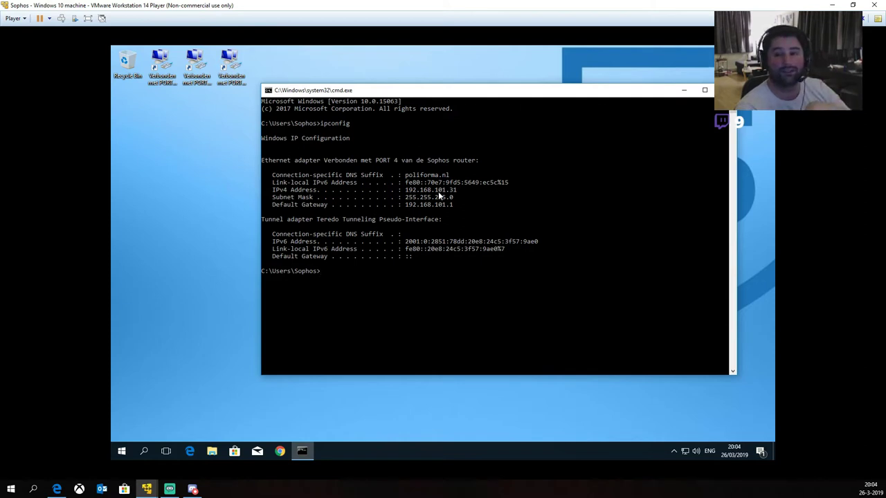
# Step: Copy the default gateway 192.168.101.1 from the output, then close Command Prompt
pyautogui.moveTo(407, 192)
pyautogui.mouseDown()
pyautogui.moveTo(448, 194)
pyautogui.moveTo(456, 206)
pyautogui.moveTo(407, 206)
pyautogui.mouseUp()
pyautogui.rightClick(455, 205)
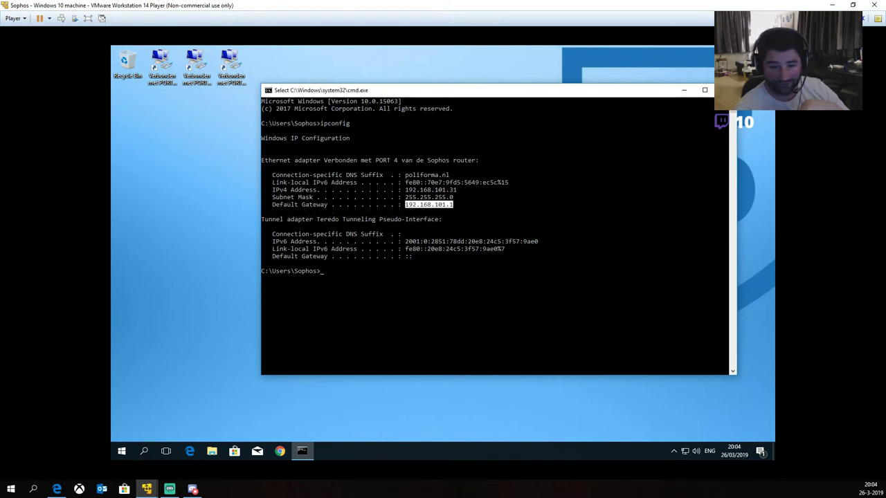
pyautogui.rightClick(644, 160)
pyautogui.click(684, 91)
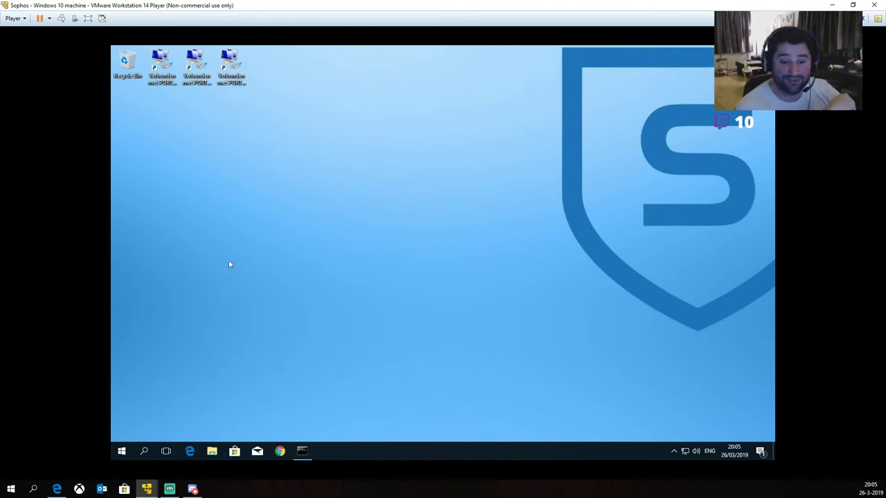
pyautogui.click(303, 451)
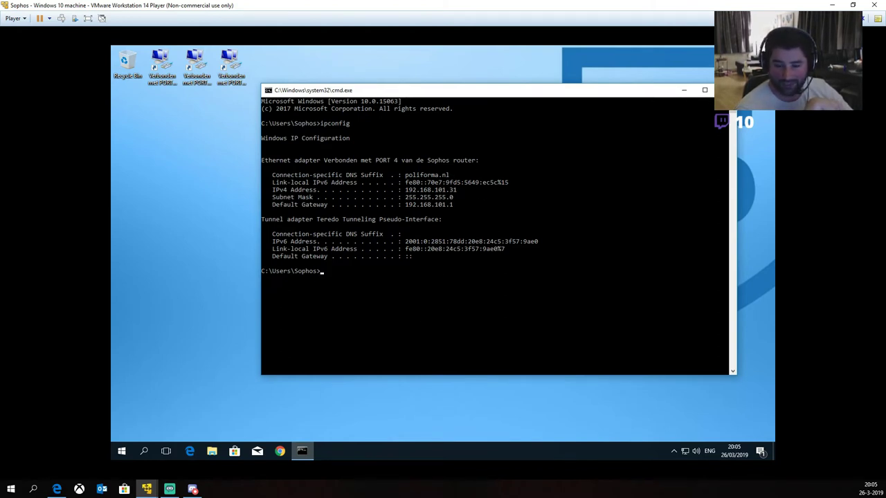
pyautogui.hotkey('alt', 'F4')
pyautogui.click(281, 451)
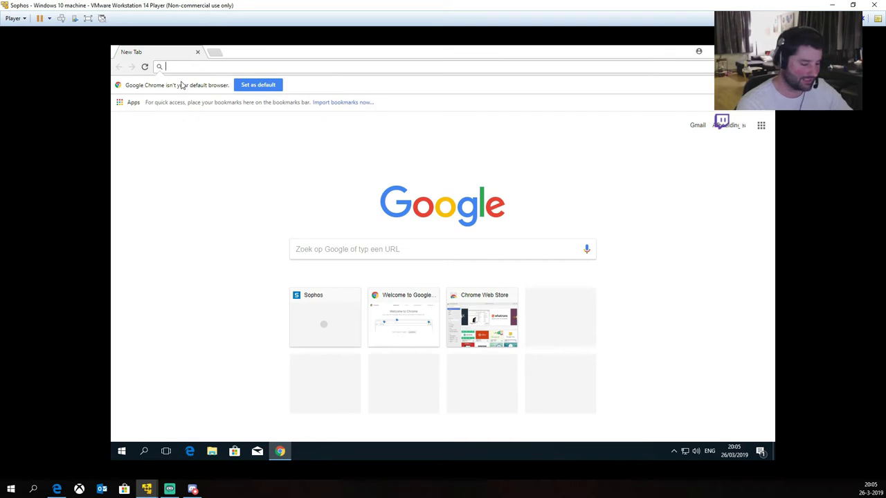
pyautogui.write('https://192.168.101.1:4444')
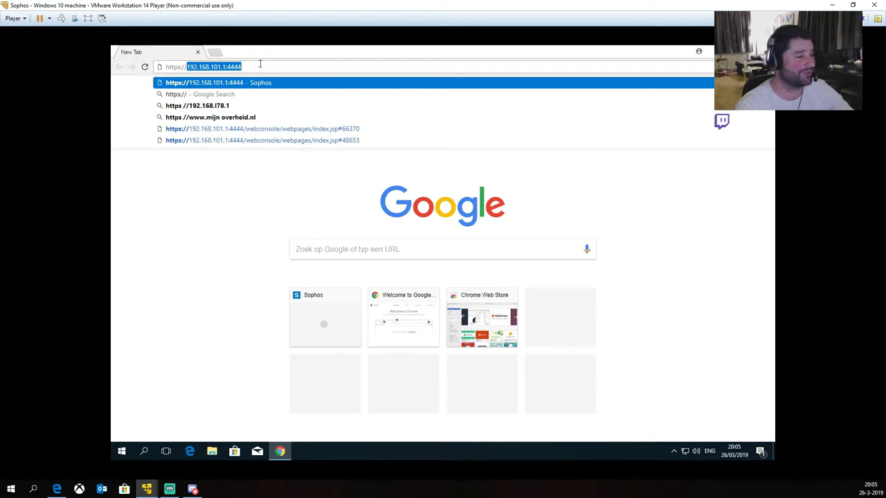
pyautogui.press('Return')
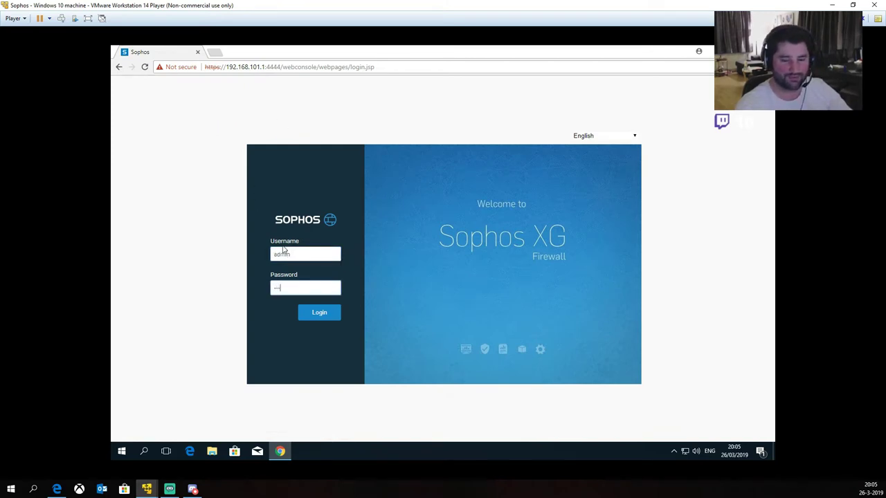
pyautogui.press('Tab')
pyautogui.press('Return')
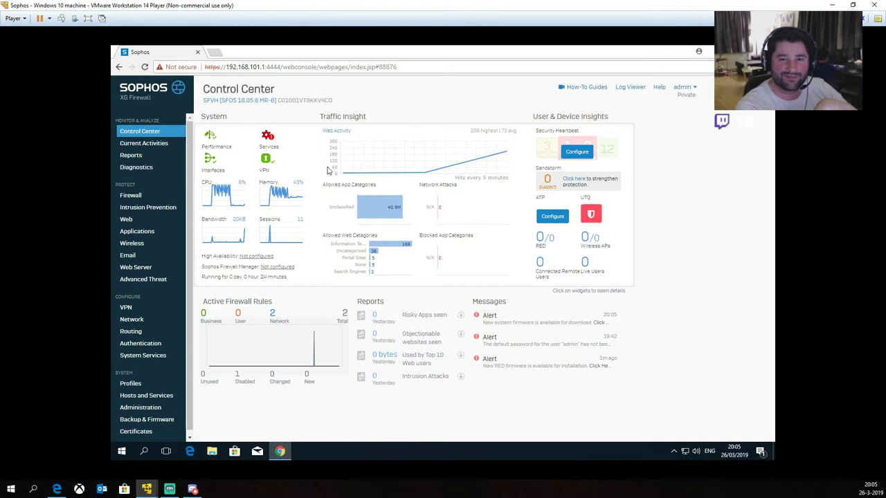
pyautogui.moveTo(370, 223)
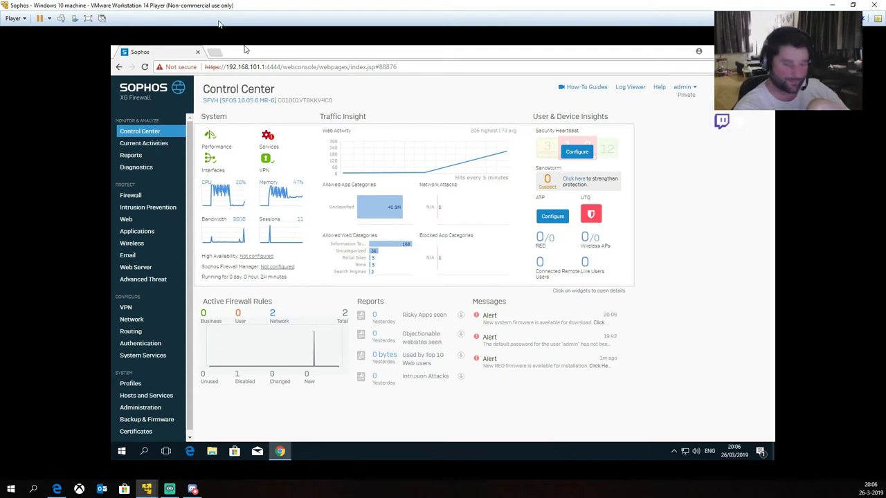
pyautogui.hotkey('ctrl', 'd')
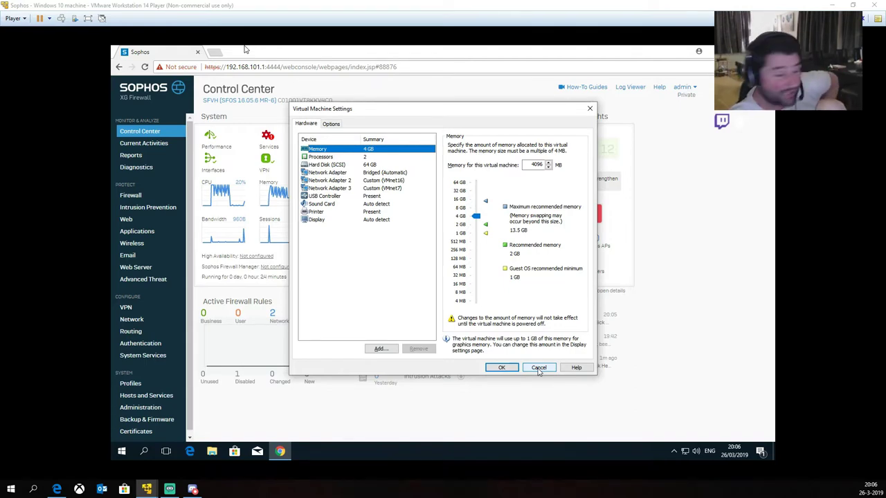
pyautogui.click(539, 368)
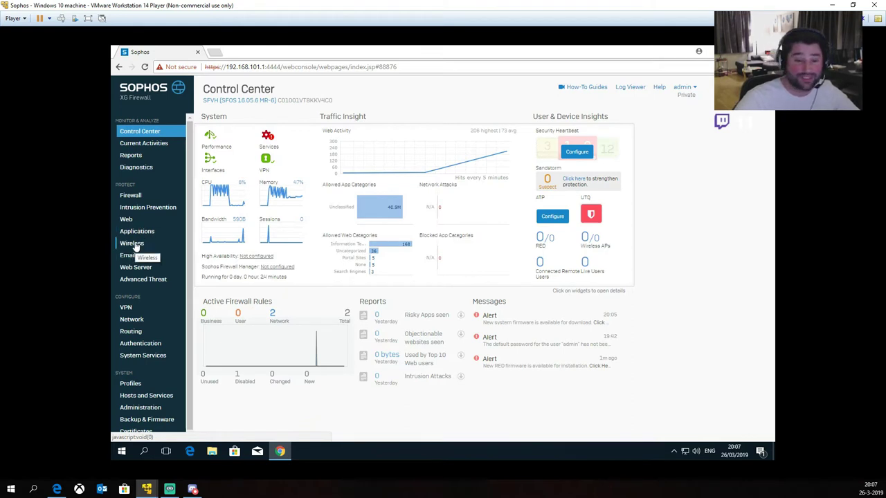
pyautogui.scroll(-1, 135, 253)
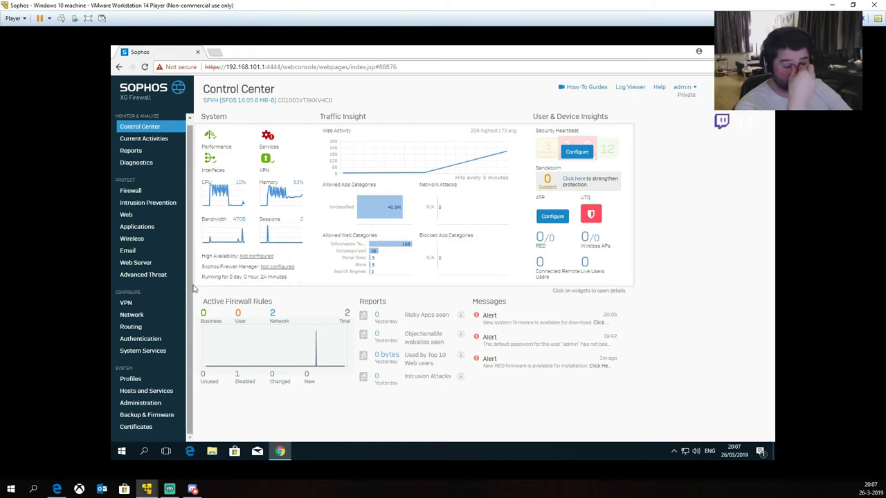
# Step: Open Network to list the GuestAP, Port1, Port2 and Port3 interfaces with their IPs
pyautogui.click(125, 315)
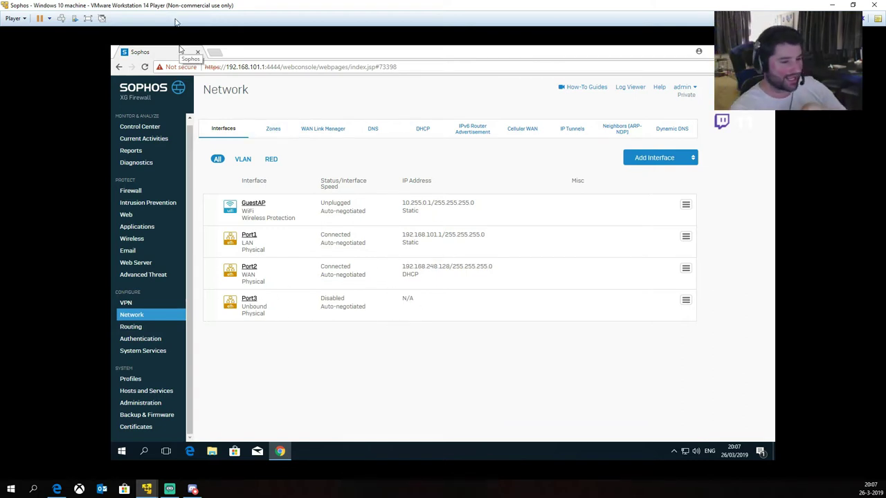
# Step: Open the VM settings on the first network adapter and move the dialog aside
pyautogui.hotkey('ctrl', 'd')
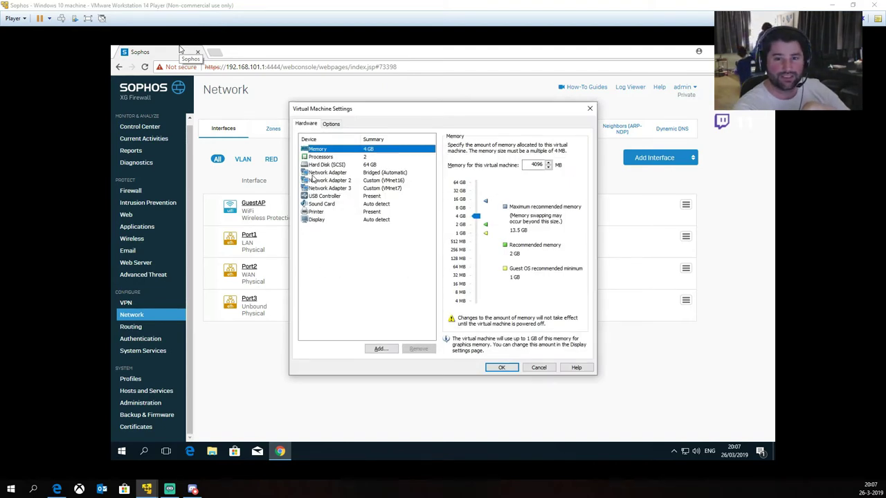
pyautogui.click(325, 172)
pyautogui.moveTo(331, 112); pyautogui.dragTo(582, 146)
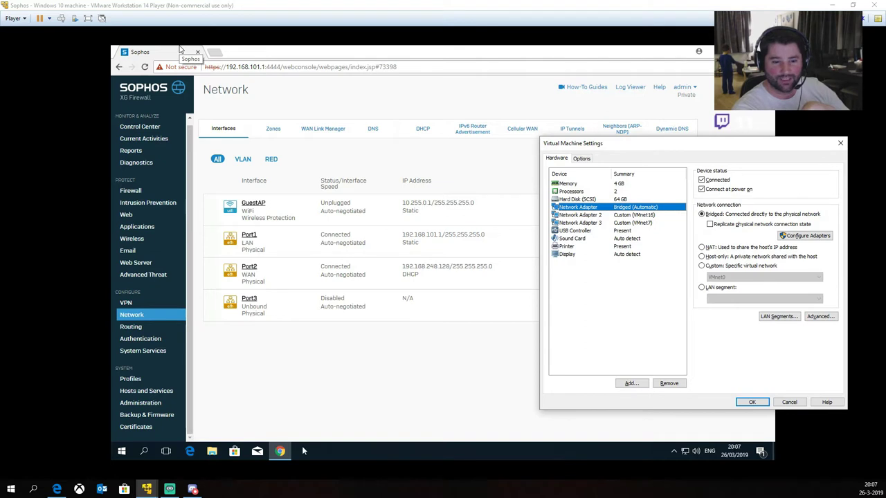
# Step: Inspect the Sophos Router VM's three adapters (Bridged, VMnet16, VMnet7) and cancel its settings
pyautogui.moveTo(147, 489)
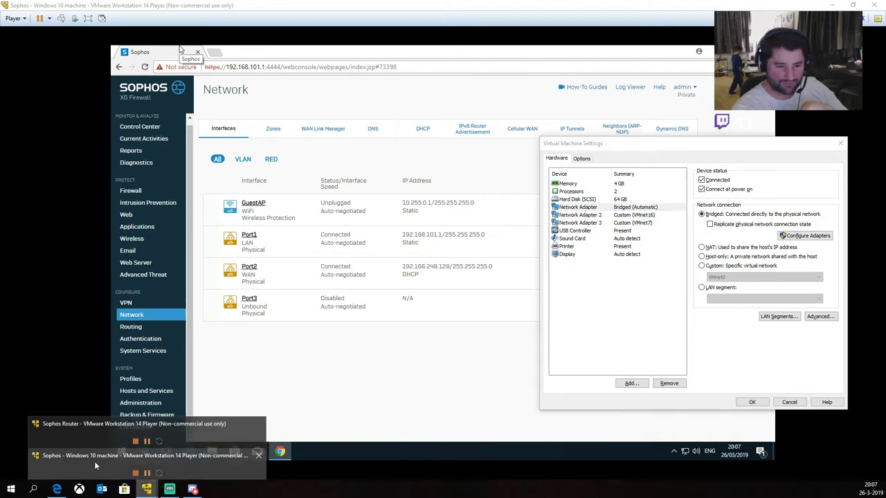
pyautogui.click(86, 434)
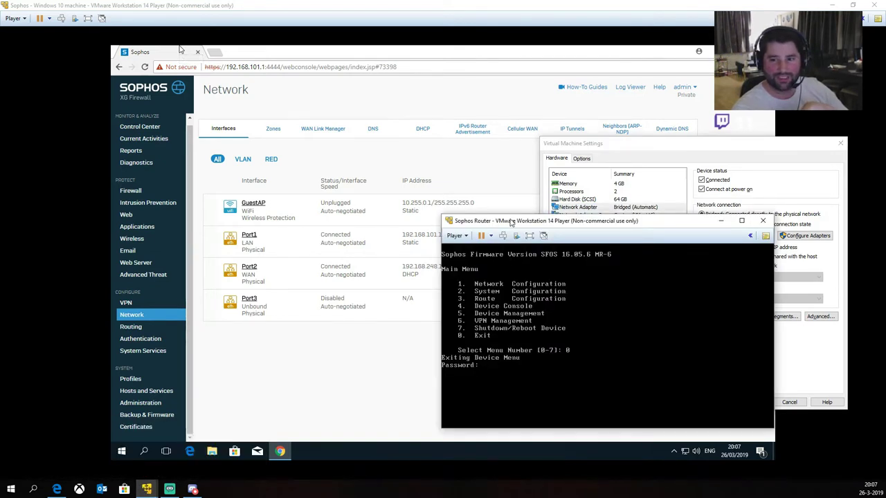
pyautogui.moveTo(513, 221); pyautogui.dragTo(603, 213)
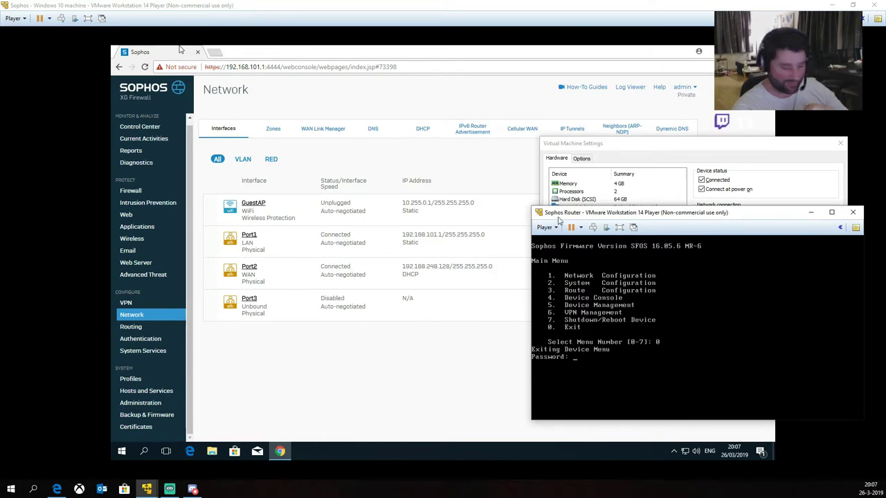
pyautogui.hotkey('ctrl', 'd')
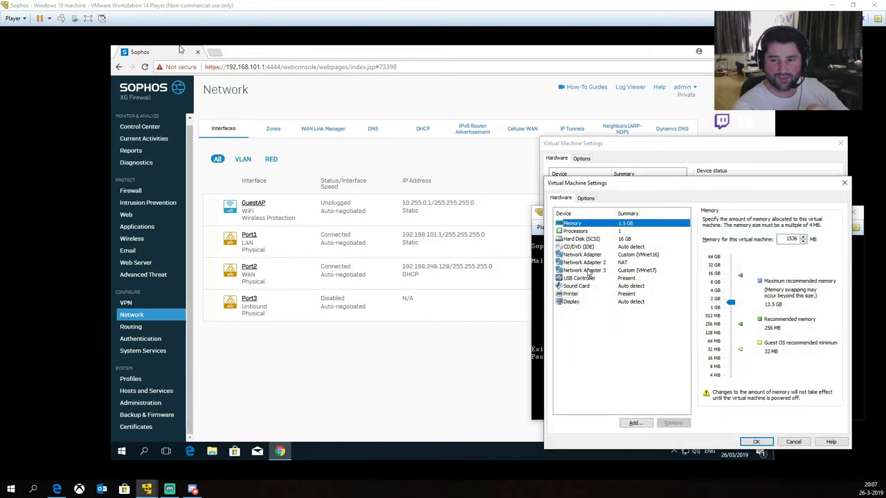
pyautogui.click(623, 254)
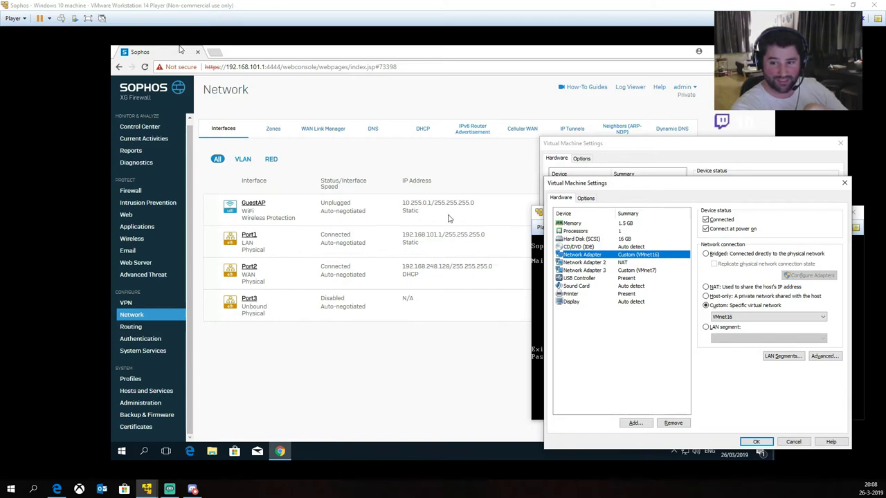
pyautogui.click(590, 263)
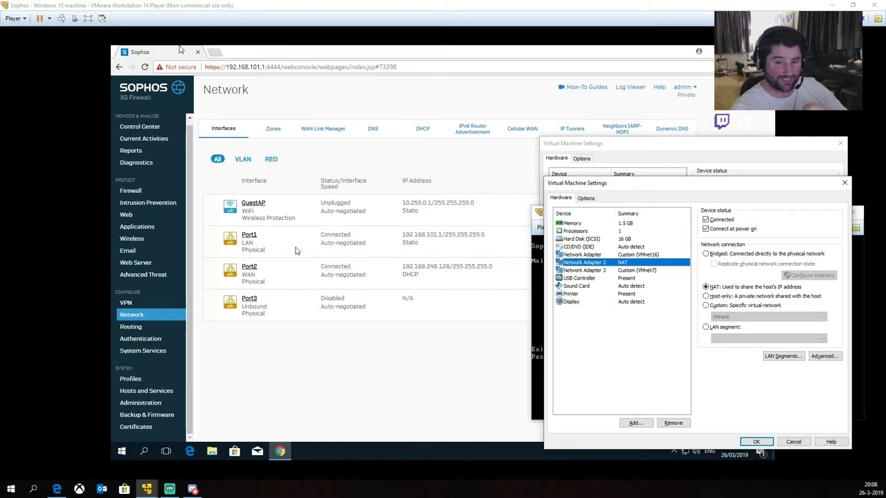
pyautogui.click(607, 270)
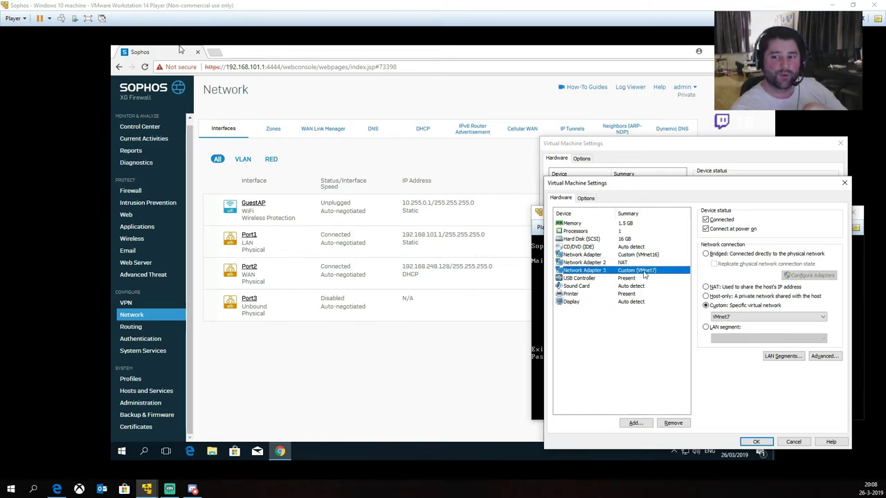
pyautogui.click(793, 441)
# Step: Inspect the Windows VM's Network Adapter 2 and 3, then cancel without changes
pyautogui.click(811, 215)
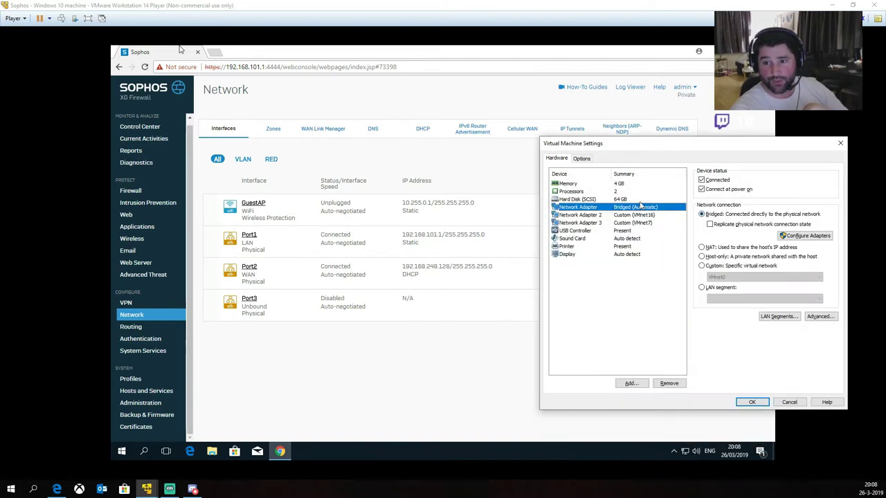
pyautogui.click(645, 216)
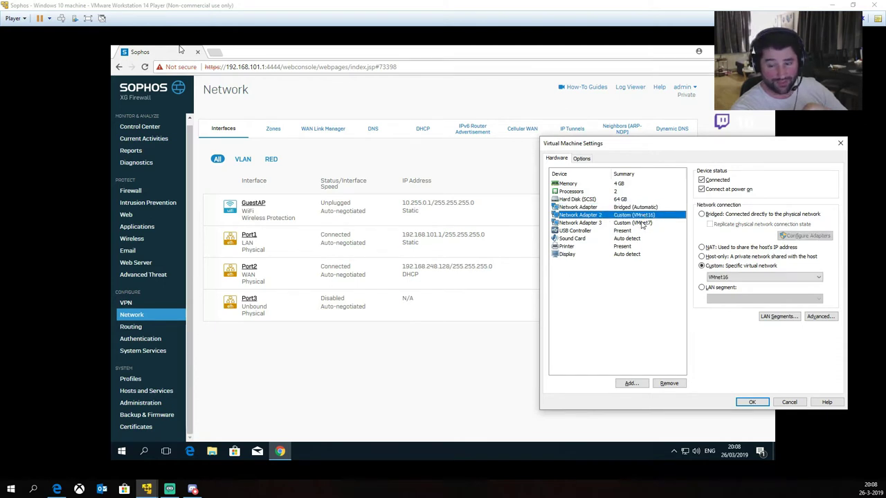
pyautogui.click(643, 223)
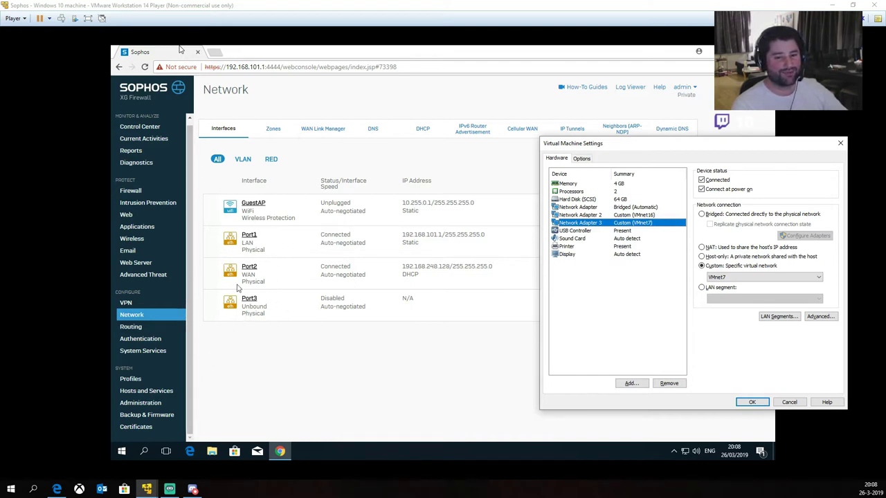
pyautogui.click(793, 402)
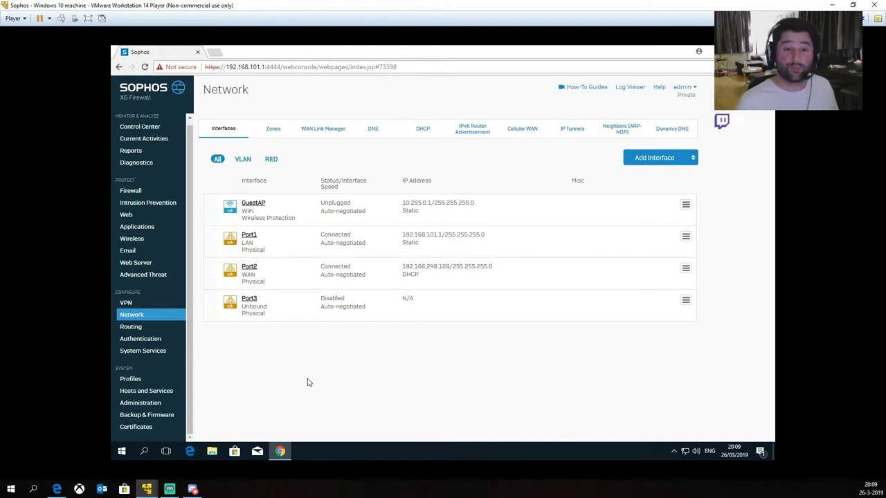
pyautogui.press('super+r')
pyautogui.write('notepad')
pyautogui.press('Return')
pyautogui.write('zone  ')
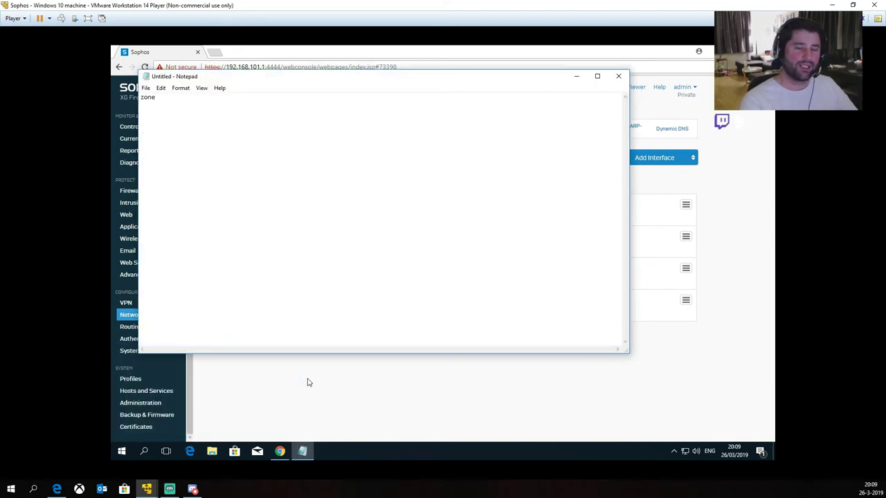
pyautogui.write('verbinding  ')
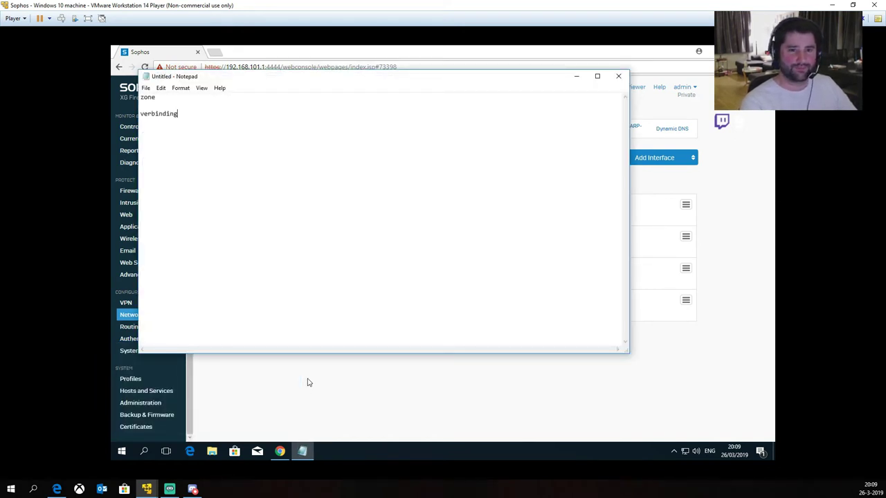
pyautogui.write('firewall')
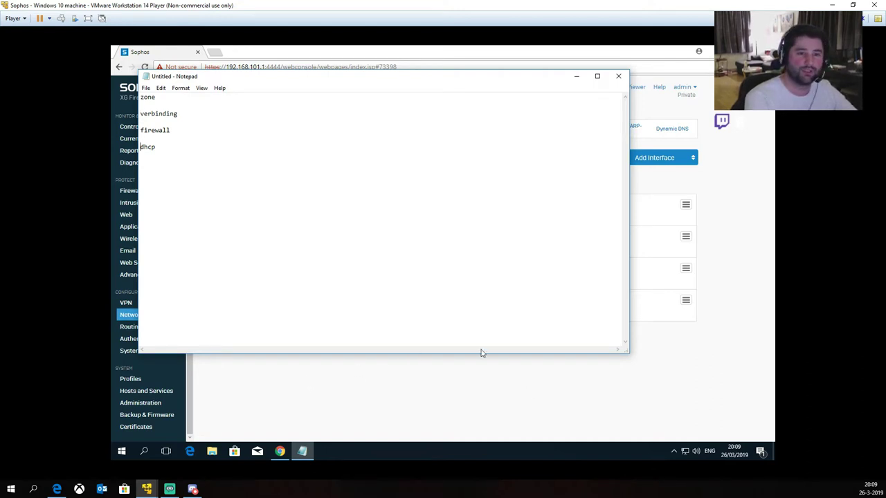
pyautogui.hotkey('alt', 'F4')
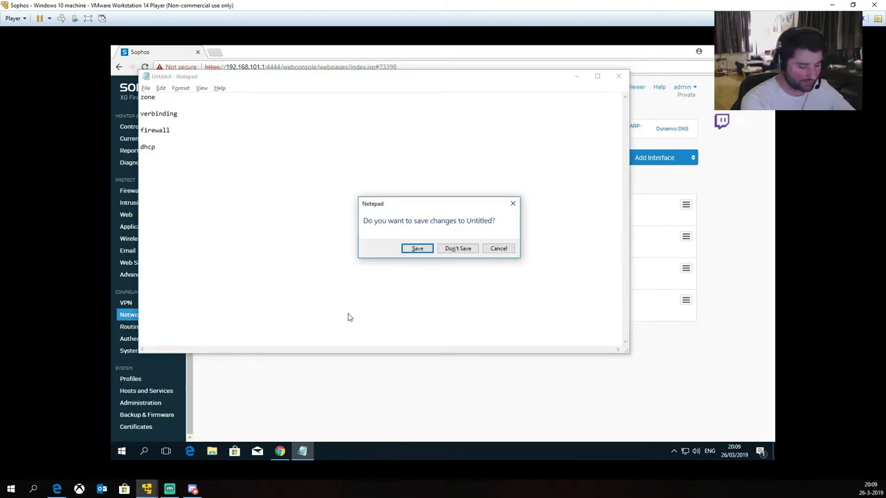
pyautogui.press('n')
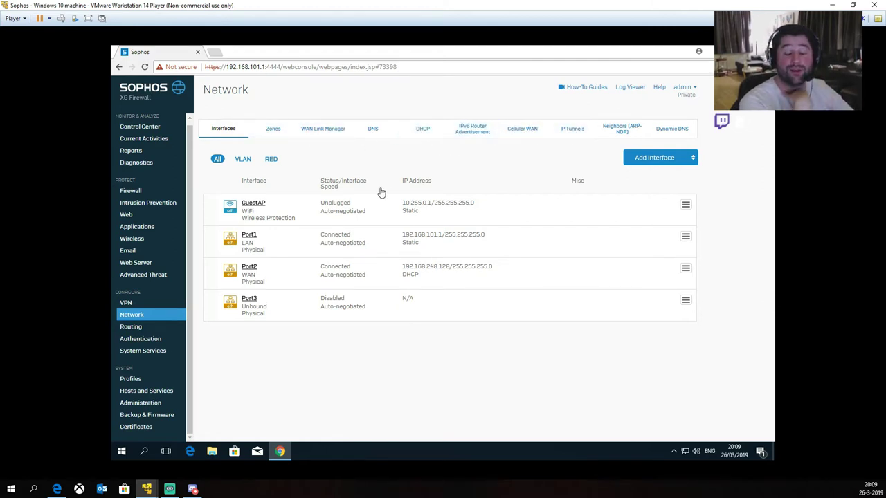
# Step: Add zone LD87wk_zone with description 'Zone voor het LD87wk wireless netwerk'
pyautogui.click(272, 136)
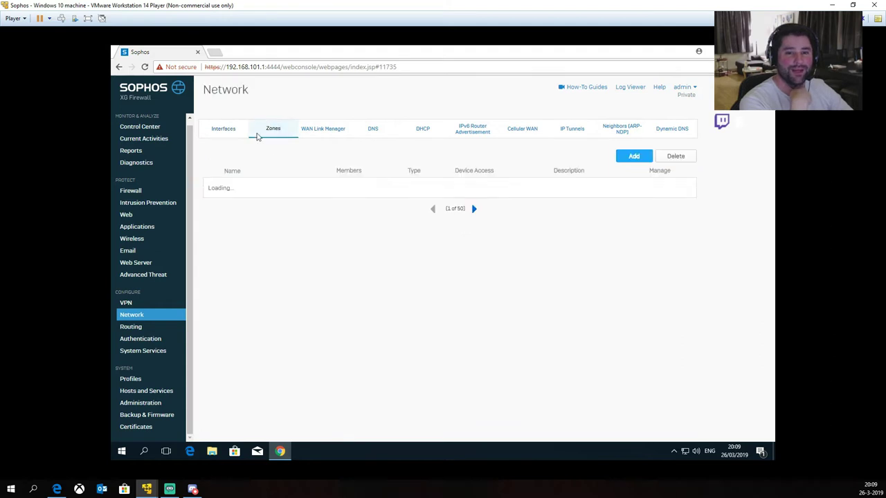
pyautogui.click(632, 158)
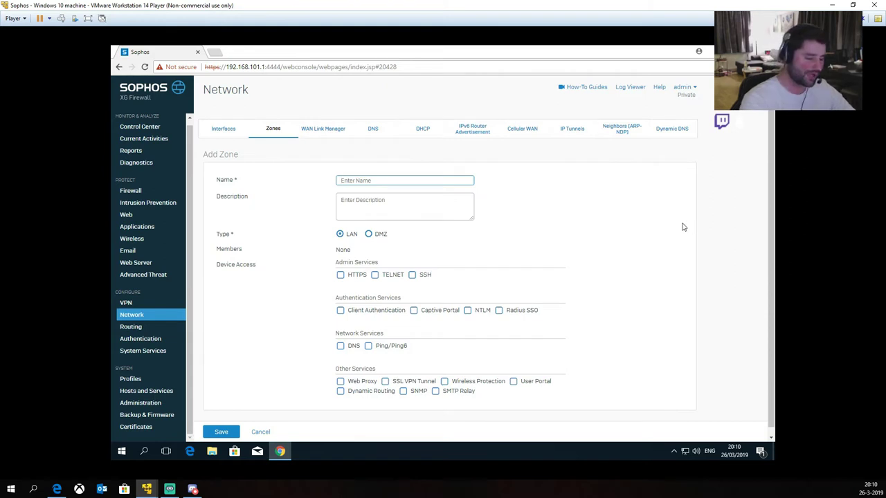
pyautogui.write('LD87wk')
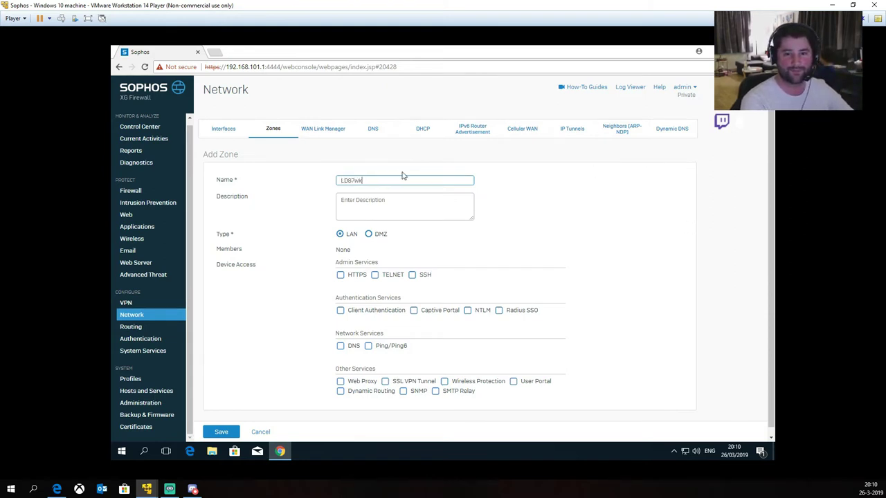
pyautogui.write('_zone')
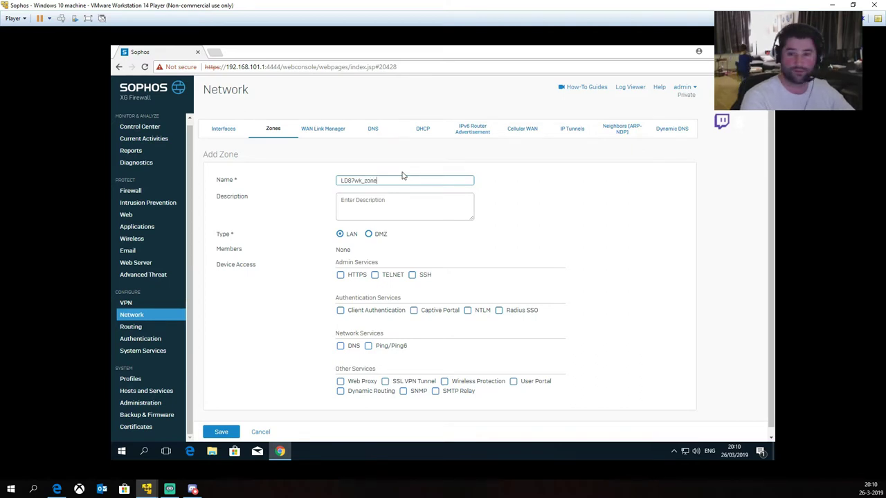
pyautogui.click(375, 212)
pyautogui.write('Zone voor het LD')
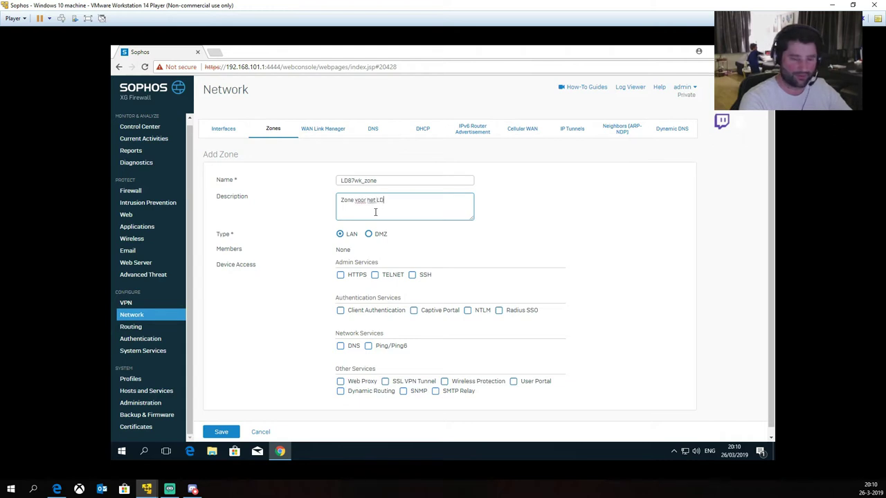
pyautogui.write('87wk wif')
pyautogui.write('eless netrwer')
pyautogui.press('BackSpace')
pyautogui.press('BackSpace')
pyautogui.press('BackSpace')
pyautogui.press('BackSpace')
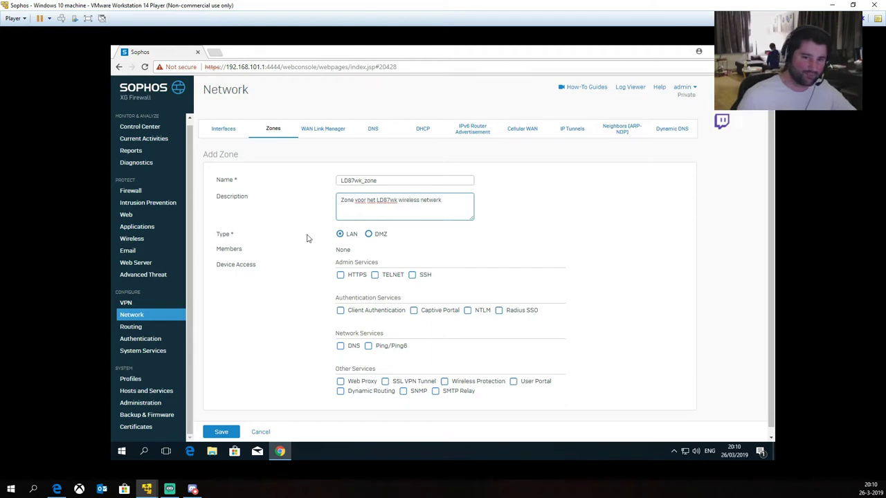
pyautogui.click(310, 329)
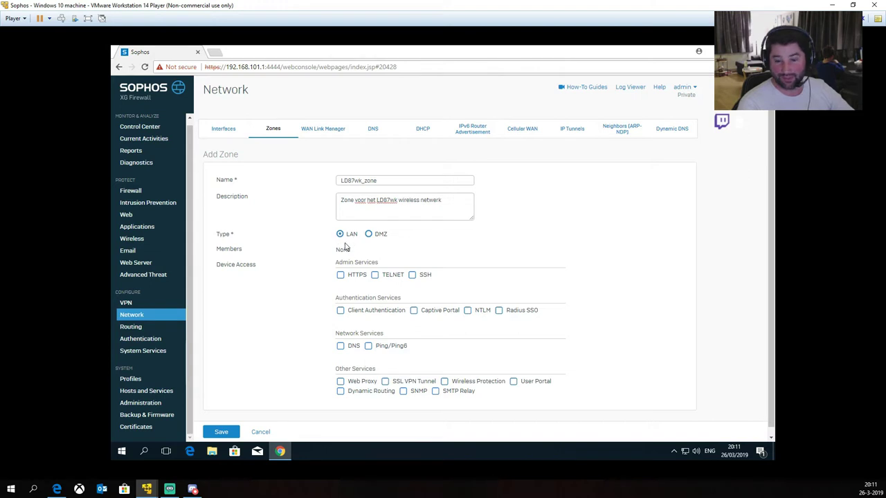
pyautogui.scroll(-1, 311, 253)
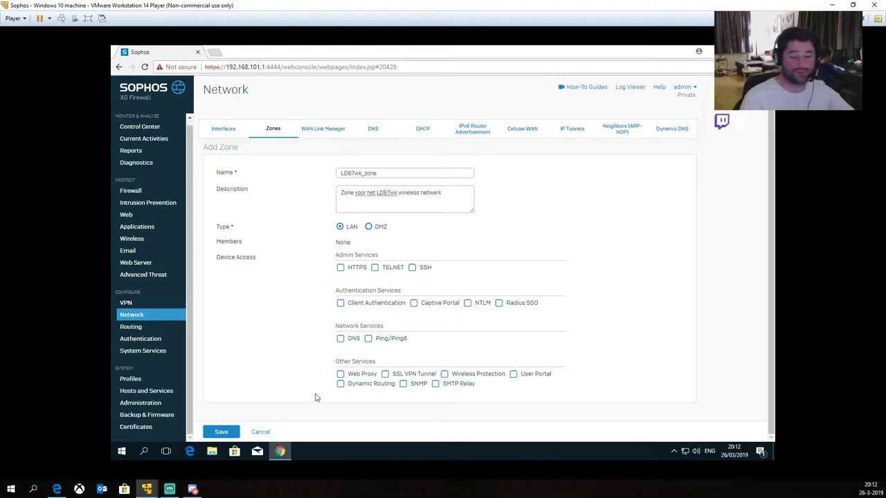
# Step: Enable DNS and Ping/Ping6 access on LD87wk_zone and save the zone
pyautogui.click(340, 338)
pyautogui.click(368, 339)
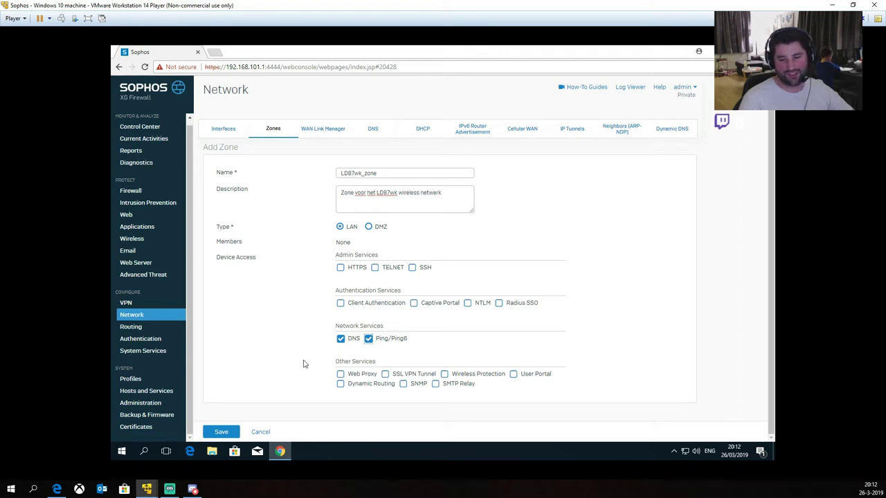
pyautogui.click(220, 432)
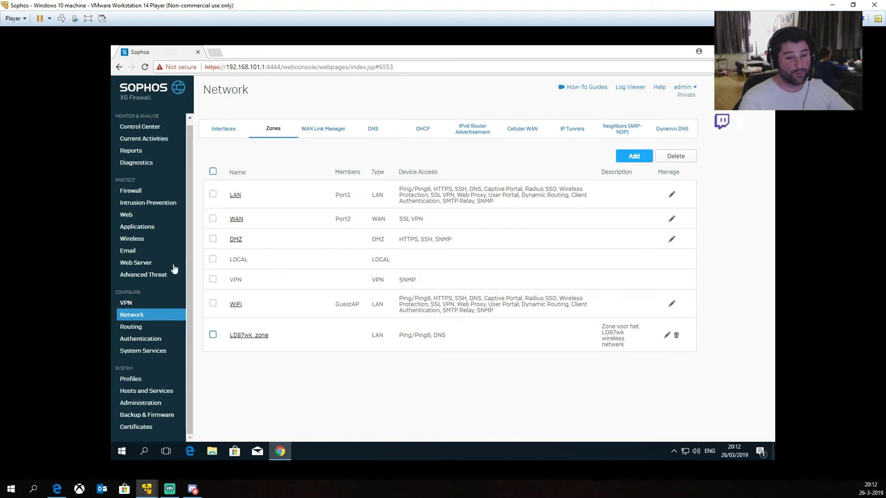
# Step: Show the Wireless Networks list with GuestAP and Sophos
pyautogui.click(132, 239)
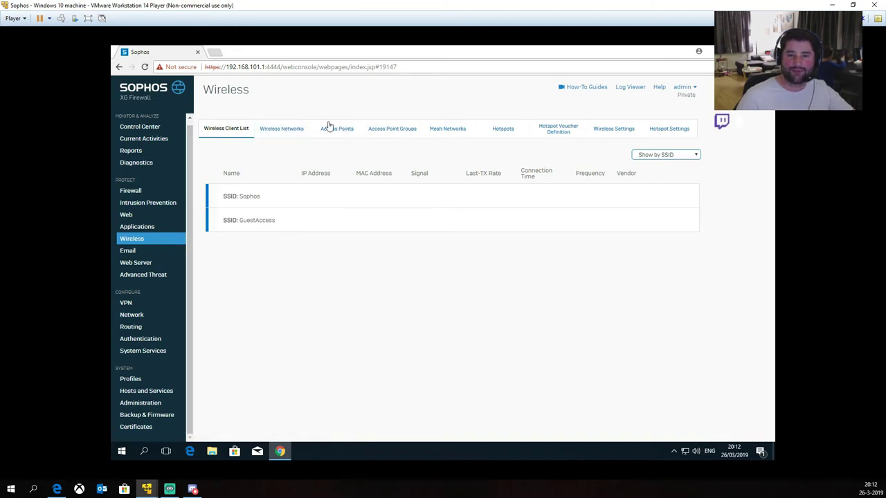
pyautogui.click(285, 130)
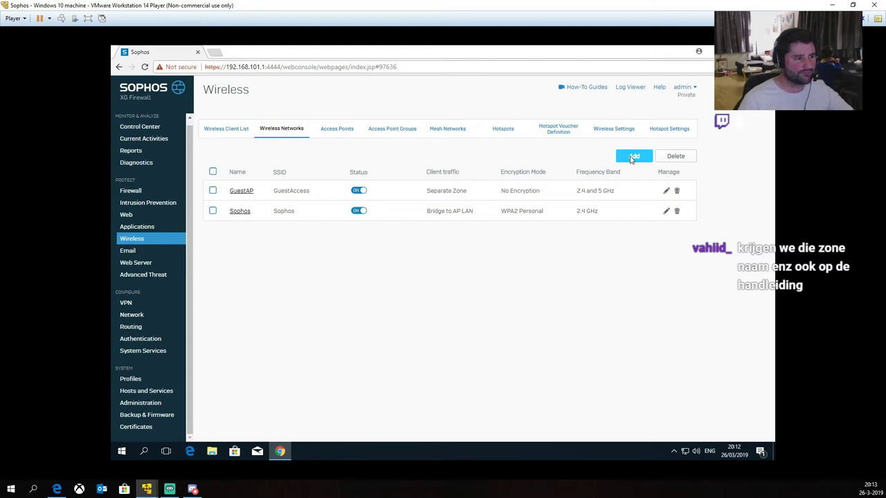
# Step: Discard the unfinished wireless network form and start a new wireless network
pyautogui.click(632, 157)
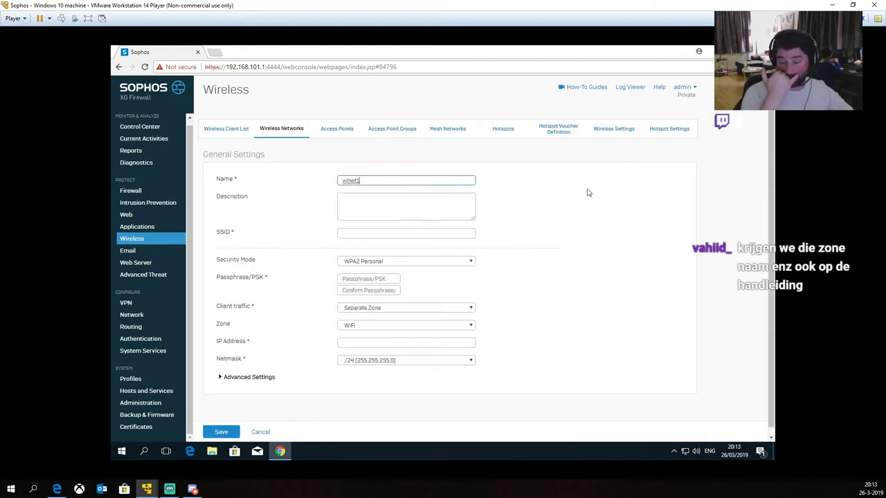
pyautogui.rightClick(320, 229)
pyautogui.click(260, 431)
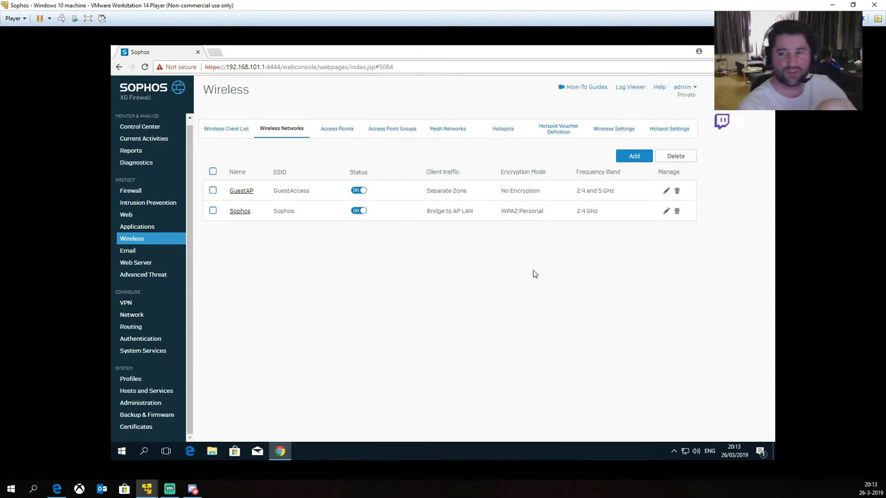
pyautogui.click(639, 157)
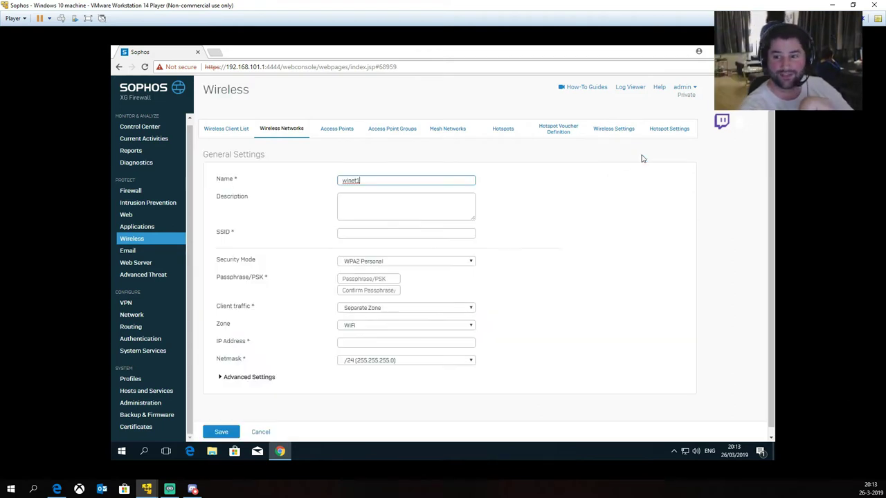
# Step: Rename wlnet1 to LD87wk_wif, describe it as 'Wireless netwerk LD87wk', and set SSID LD87wk
pyautogui.doubleClick(354, 182)
pyautogui.press('BackSpace')
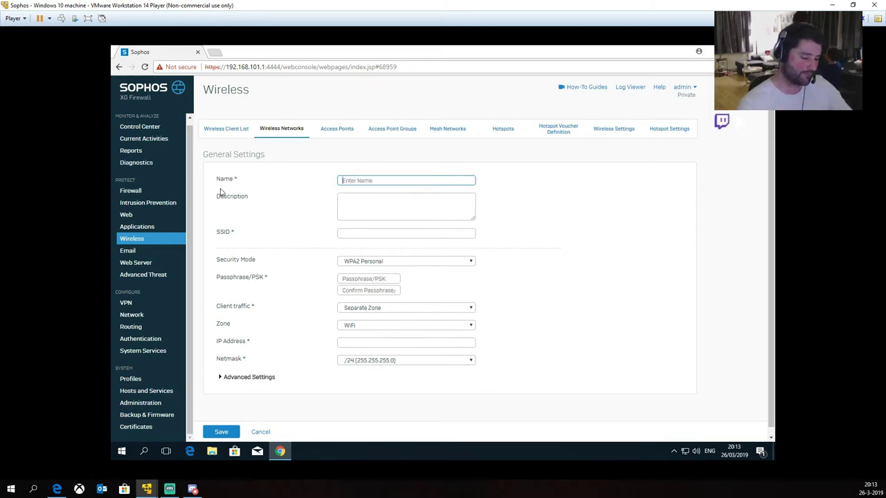
pyautogui.write('LD87wk_wir')
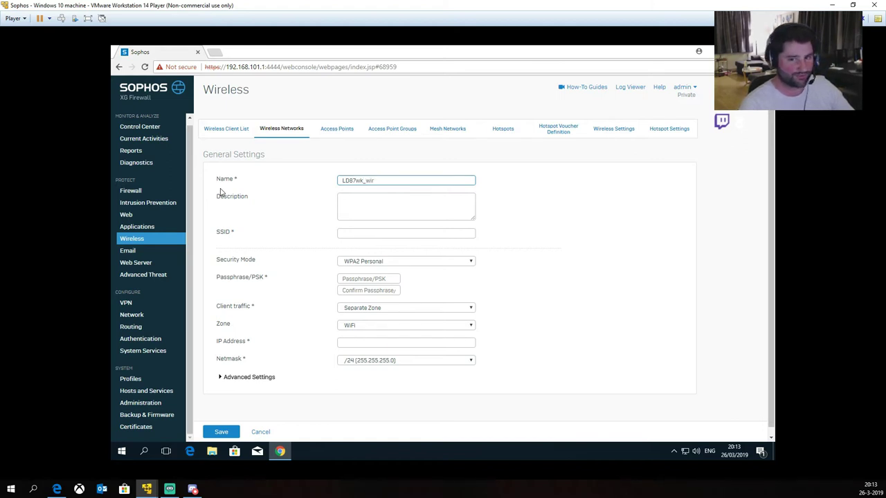
pyautogui.press('BackSpace')
pyautogui.press('BackSpace')
pyautogui.write('if')
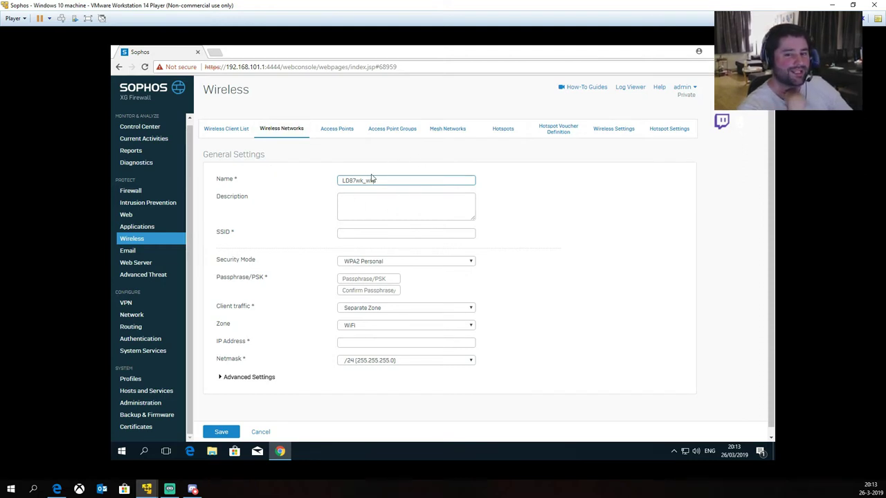
pyautogui.click(357, 206)
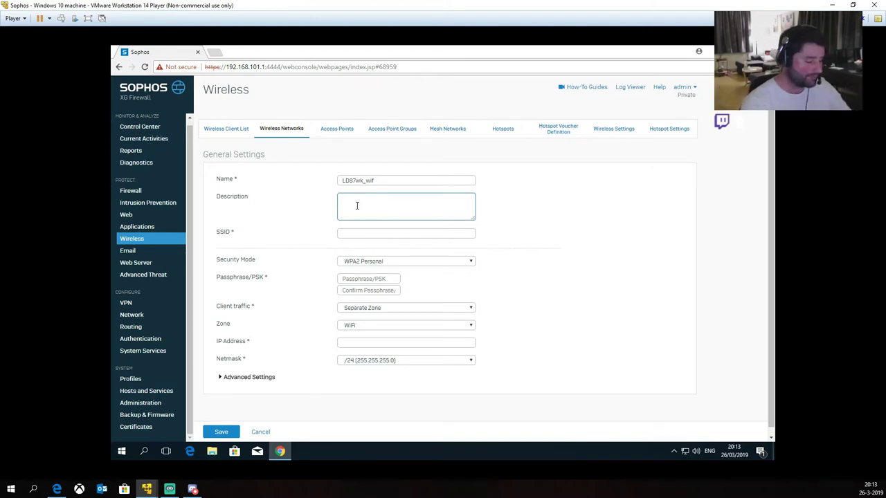
pyautogui.write('Wireless netwo')
pyautogui.write('rk LD87wk')
pyautogui.press('Tab')
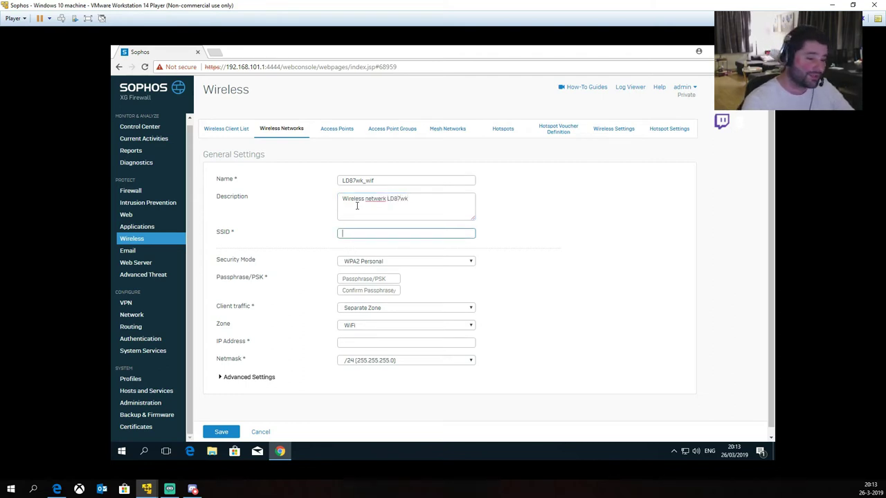
pyautogui.write('LD87wk')
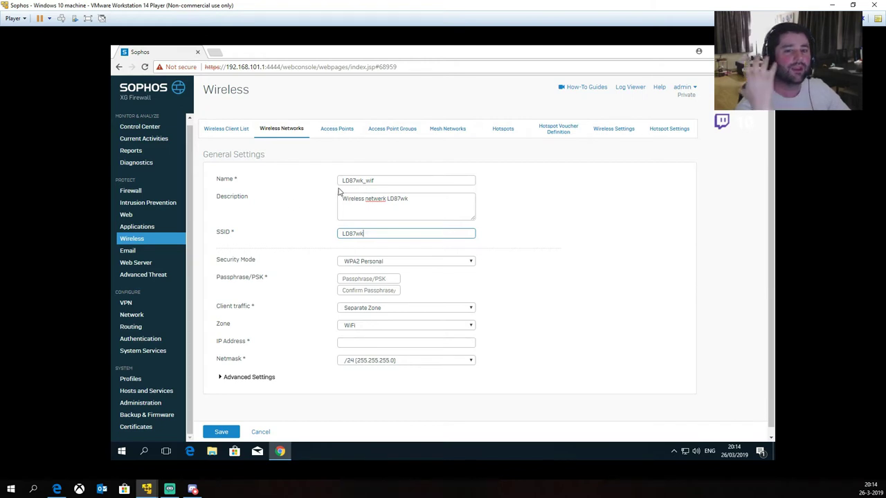
pyautogui.click(381, 182)
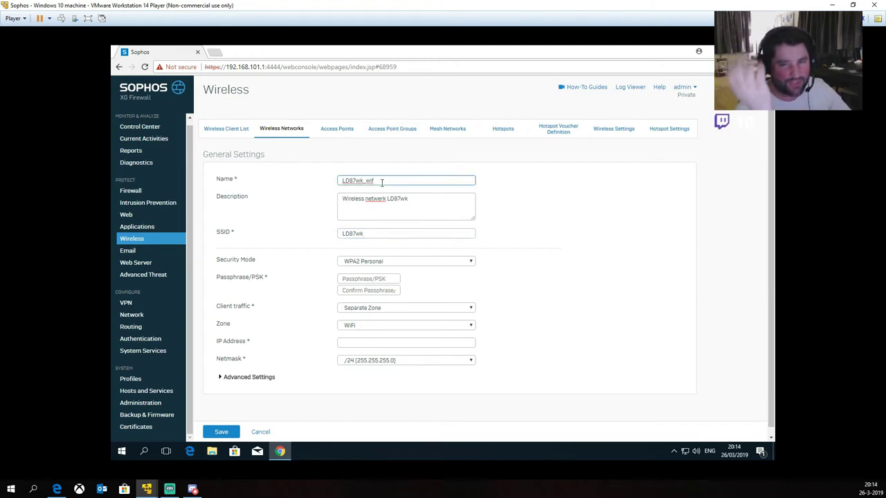
pyautogui.click(413, 199)
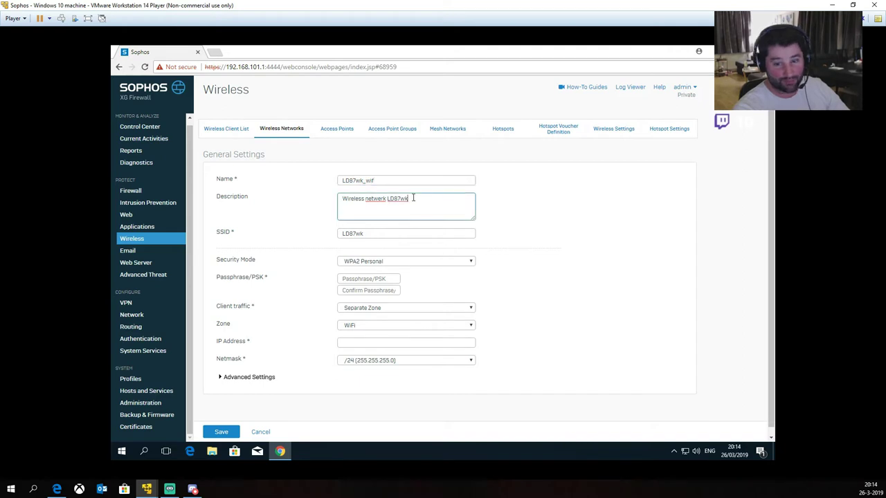
pyautogui.click(393, 233)
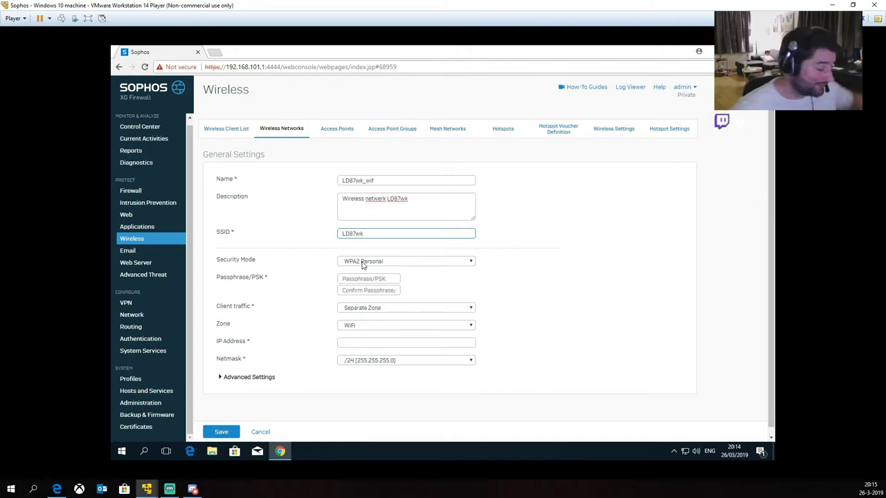
# Step: Choose WPA2/WPA Personal as the LD87wk_wif security mode
pyautogui.click(363, 264)
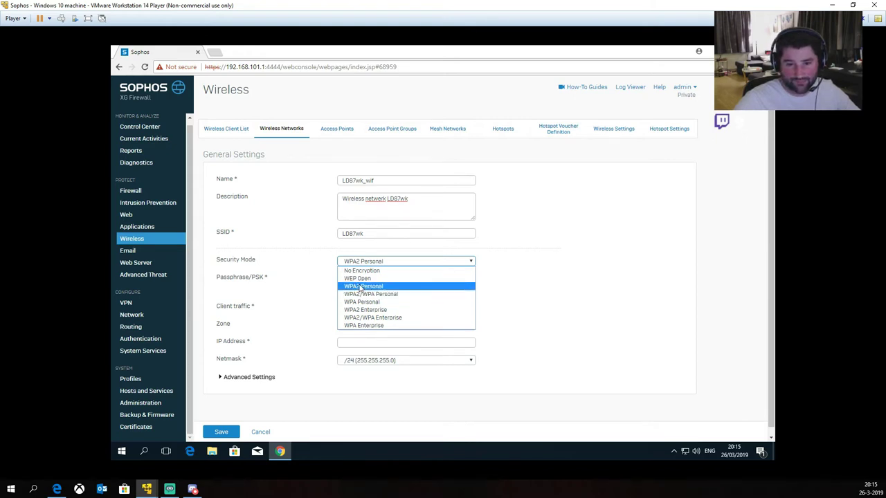
pyautogui.click(366, 293)
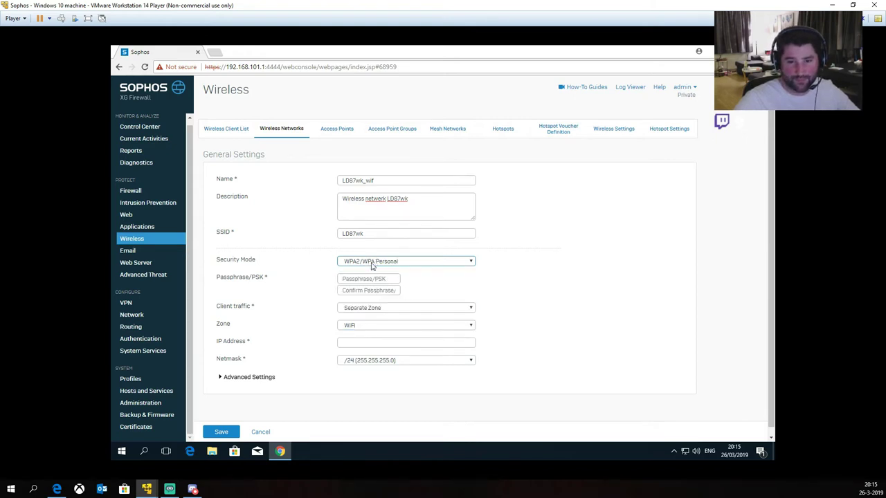
# Step: Enter the network passphrase in Passphrase/PSK and repeat it in Confirm Passphrase
pyautogui.click(349, 279)
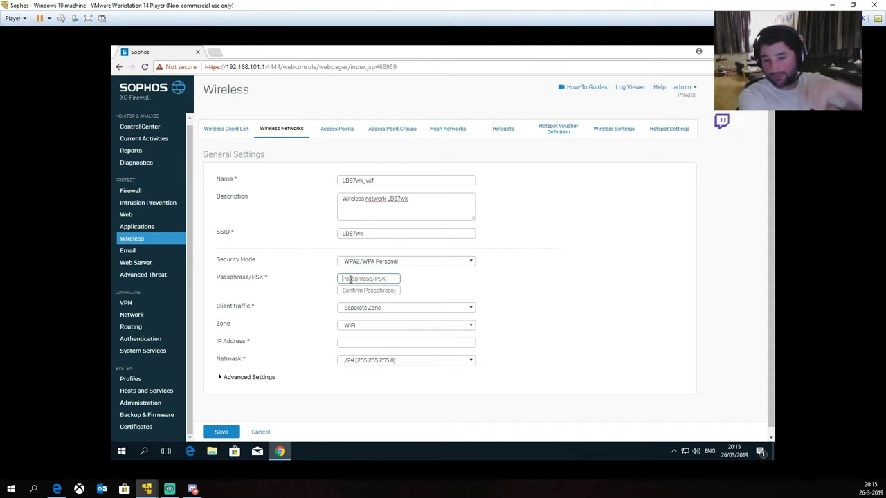
pyautogui.write('********')
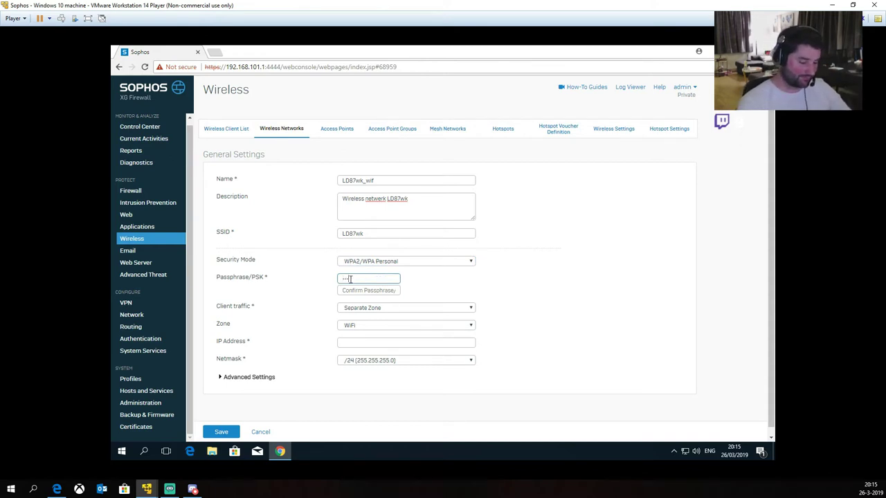
pyautogui.press('Tab')
pyautogui.write('********')
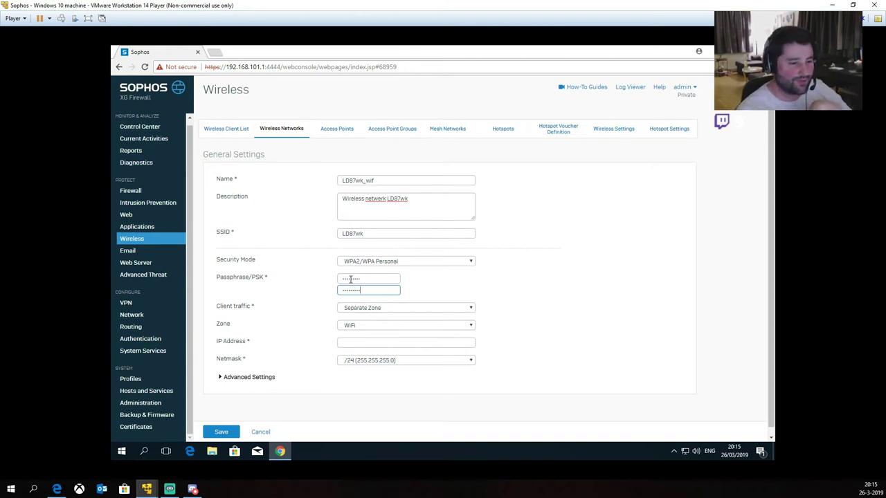
pyautogui.click(312, 315)
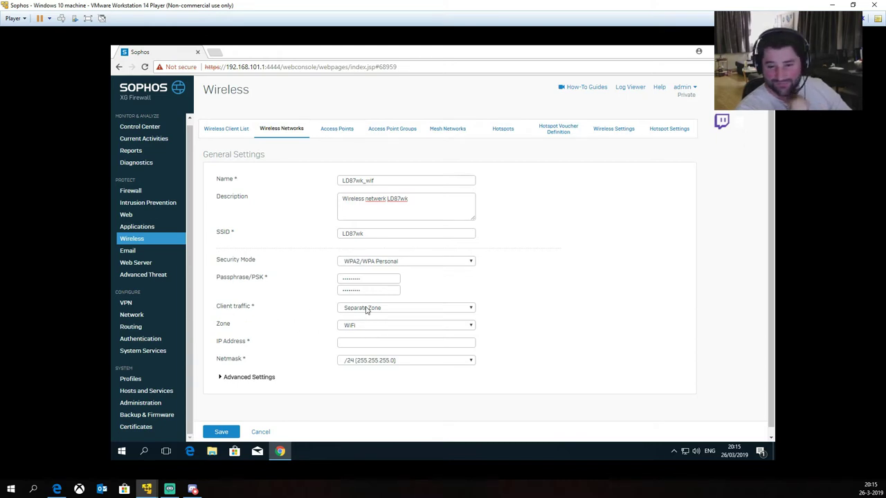
pyautogui.click(389, 309)
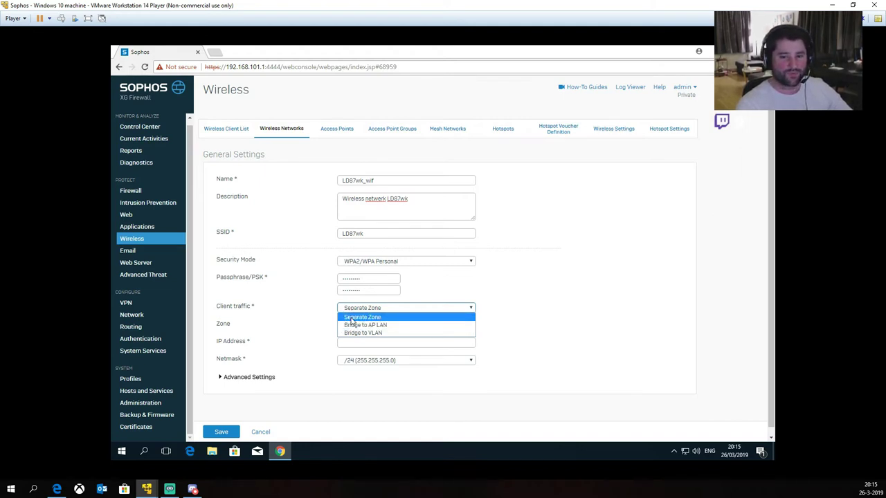
pyautogui.click(352, 318)
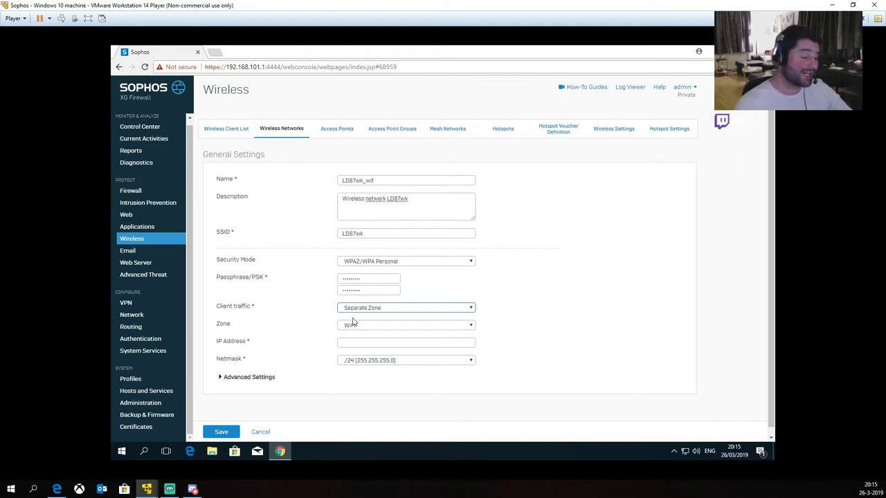
# Step: Pick LD87wk_zone from the Zone dropdown for the LD87wk_wif network
pyautogui.click(357, 326)
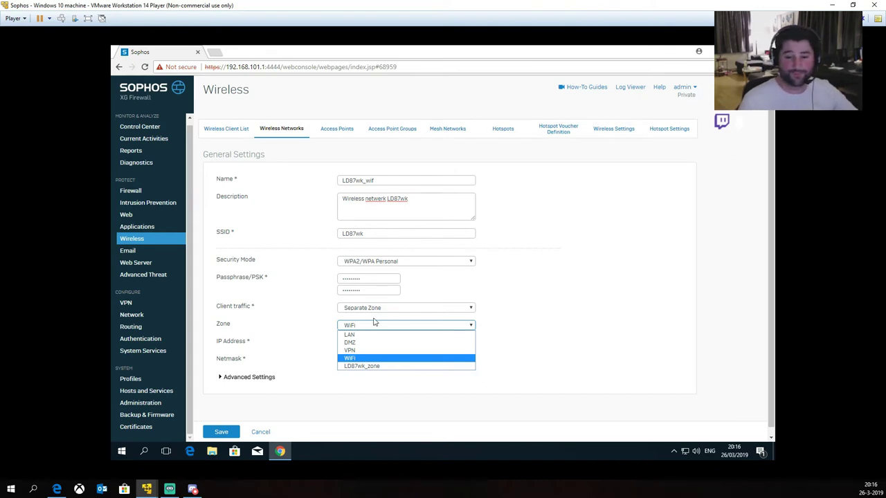
pyautogui.click(362, 369)
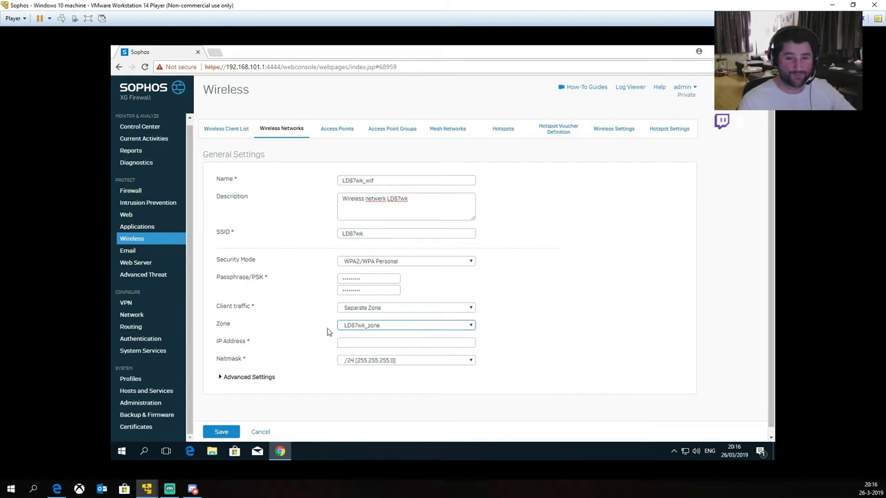
pyautogui.click(357, 344)
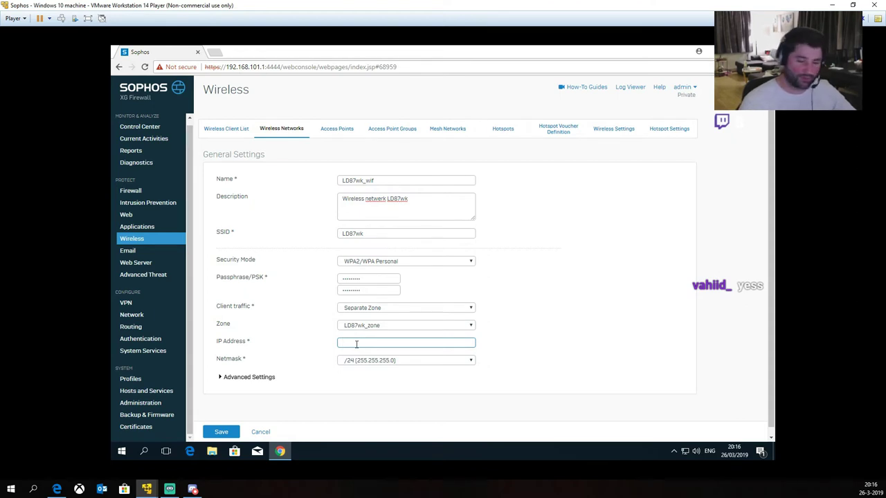
# Step: Enter IP address 172.31.16.1 and keep the /24 (255.255.255.0) netmask
pyautogui.write('172.31.16.1')
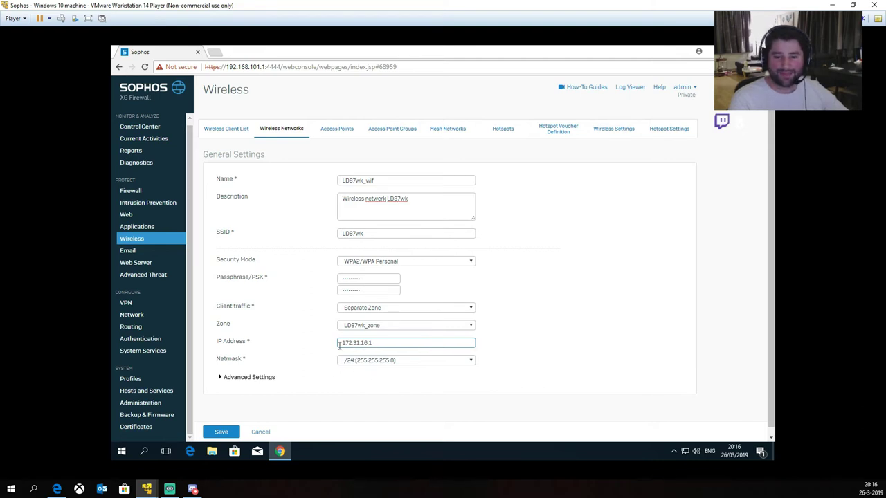
pyautogui.click(350, 364)
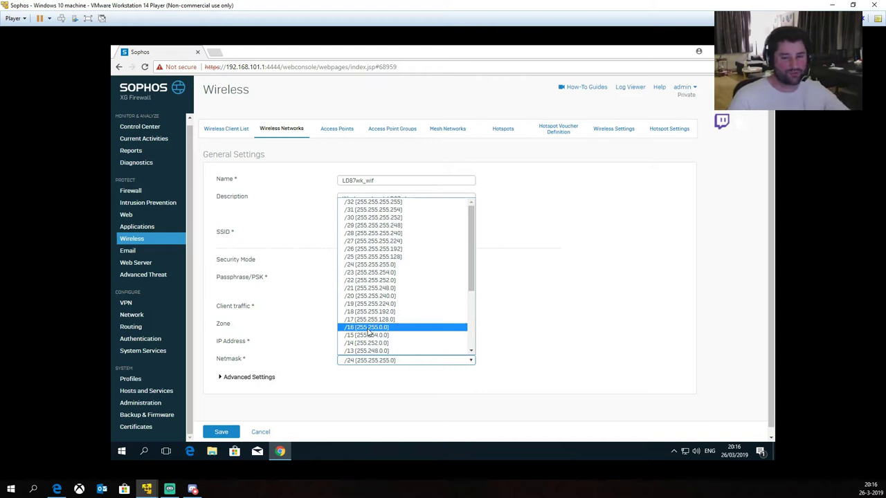
pyautogui.click(358, 380)
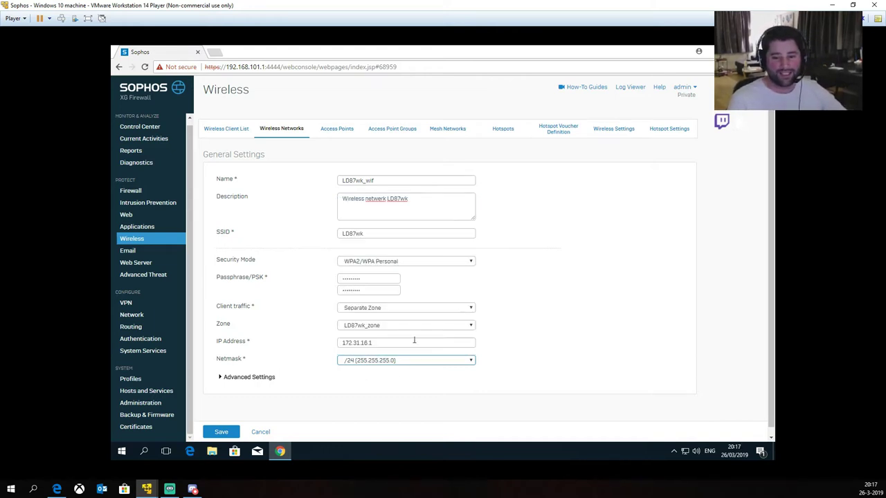
pyautogui.click(427, 402)
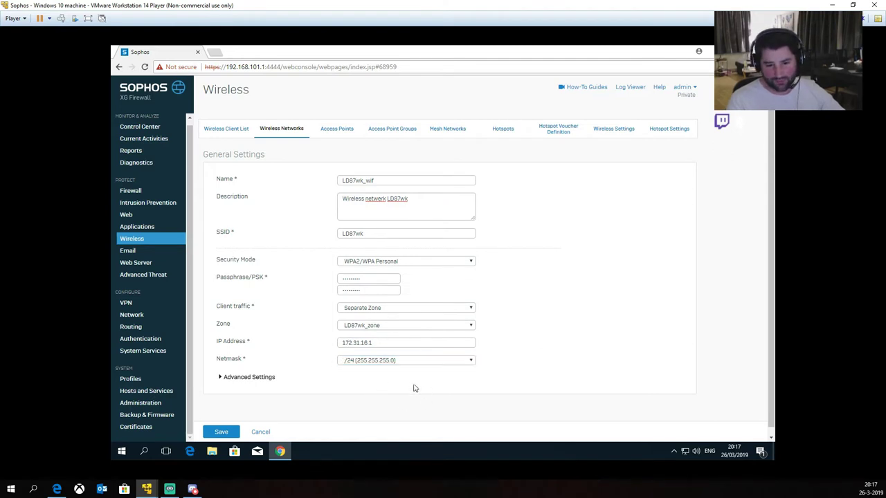
# Step: In Advanced Settings, keep AES (secure) encryption, 2.4 and 5 GHz bands, and client isolation disabled
pyautogui.scroll(-1, 334, 380)
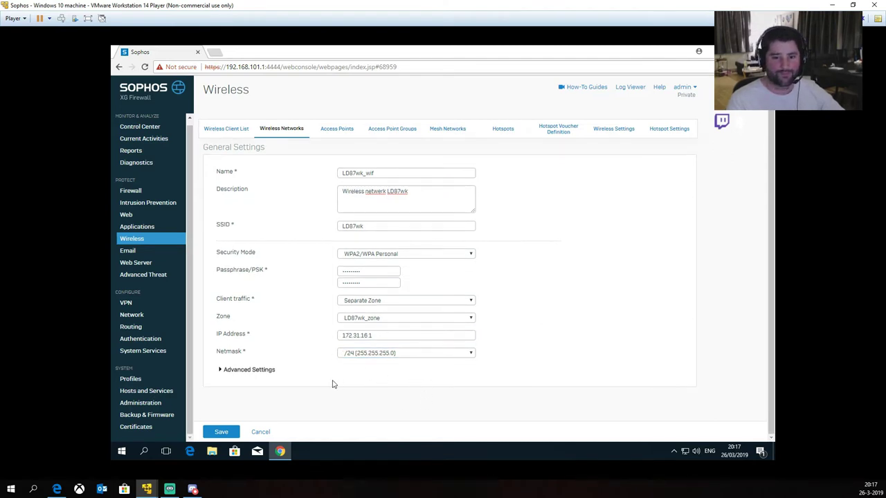
pyautogui.click(221, 372)
pyautogui.scroll(-3, 271, 379)
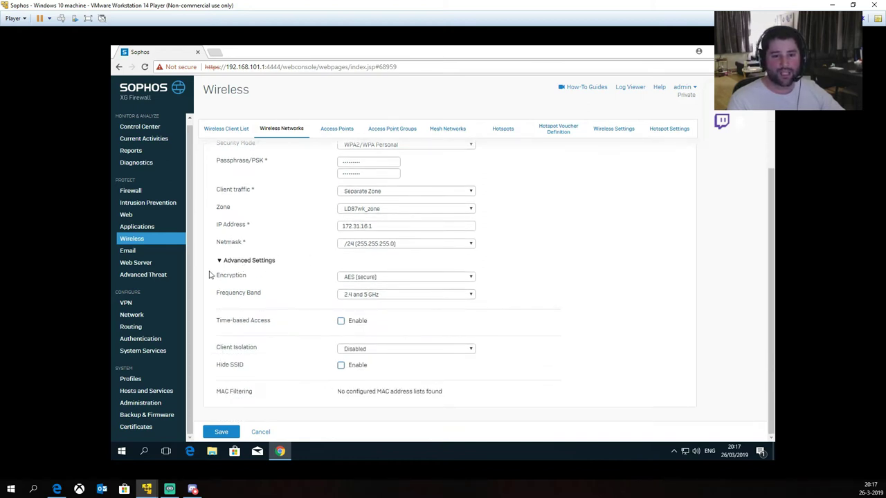
pyautogui.click(382, 279)
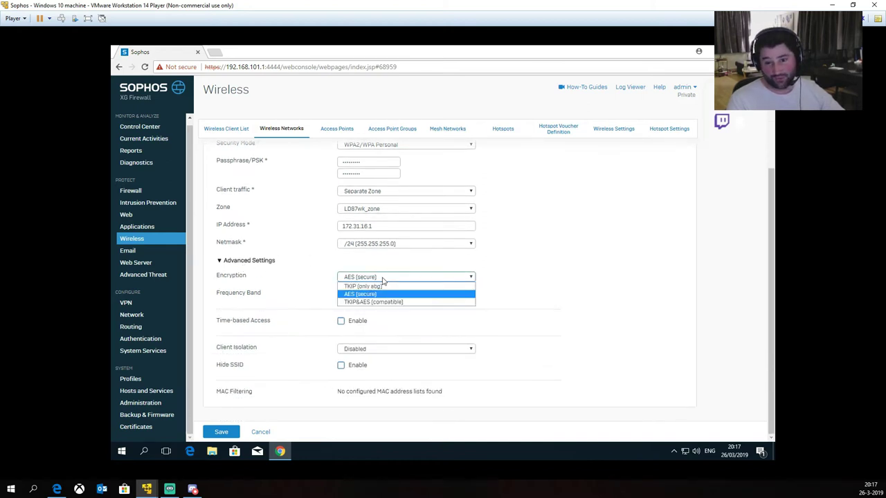
pyautogui.click(384, 279)
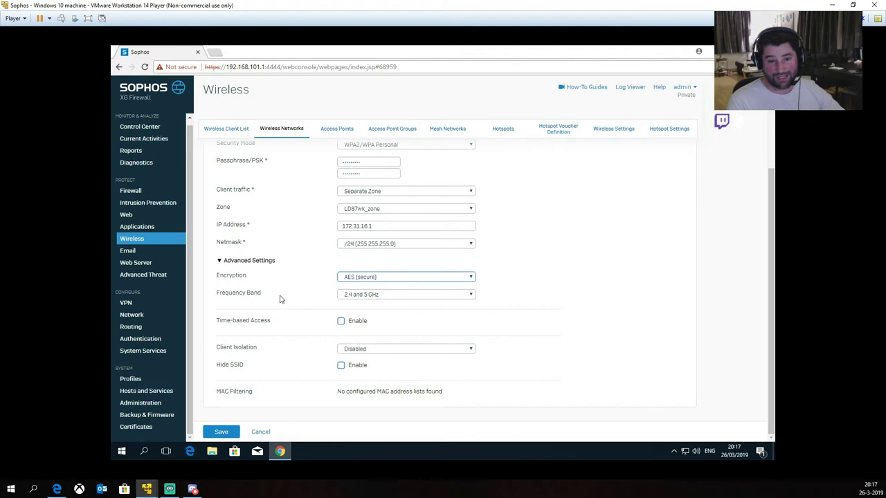
pyautogui.click(362, 296)
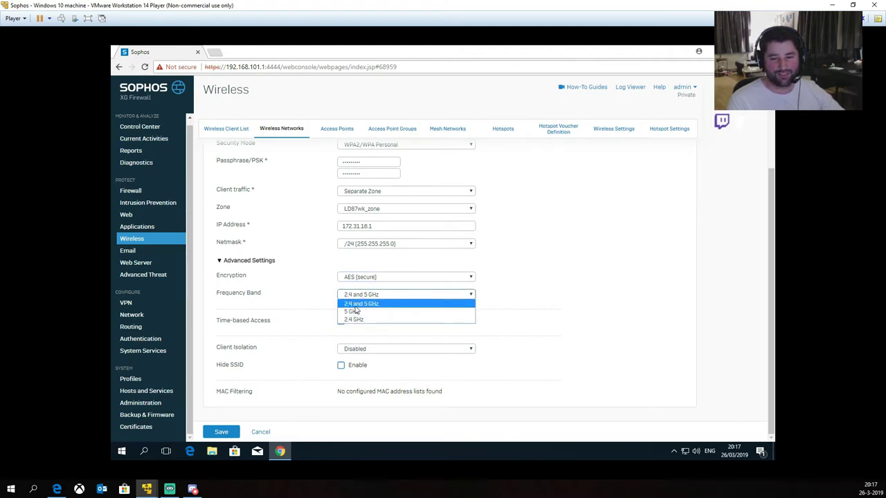
pyautogui.click(311, 310)
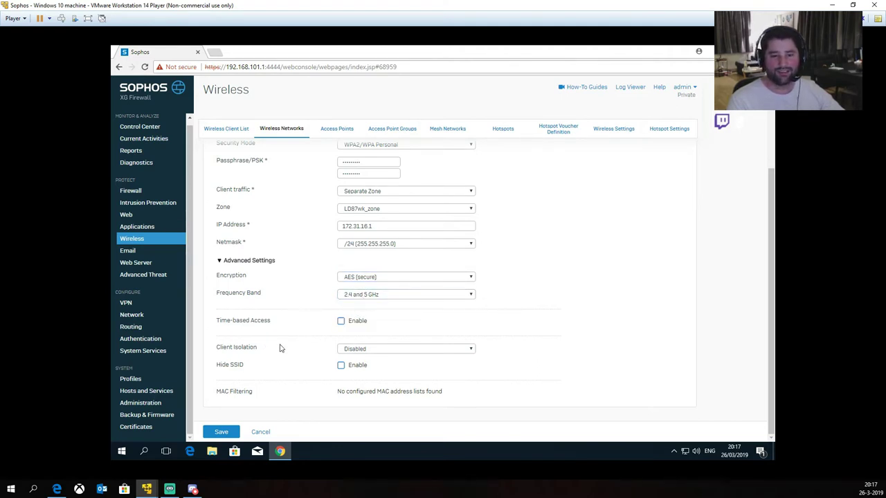
pyautogui.click(356, 350)
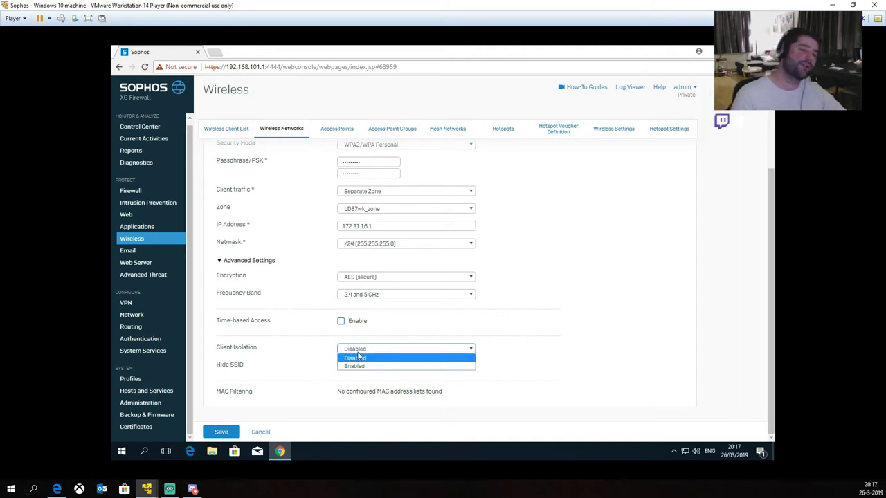
pyautogui.click(364, 348)
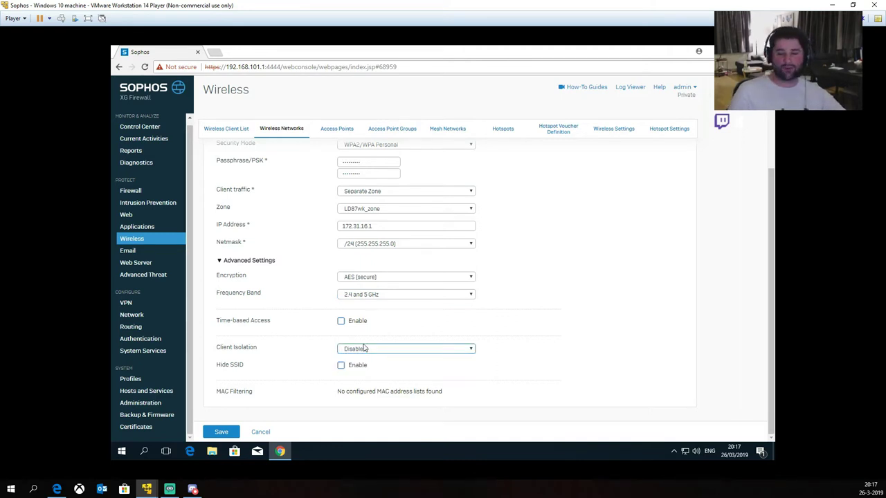
# Step: Save the LD87wk_wif wireless network
pyautogui.click(312, 358)
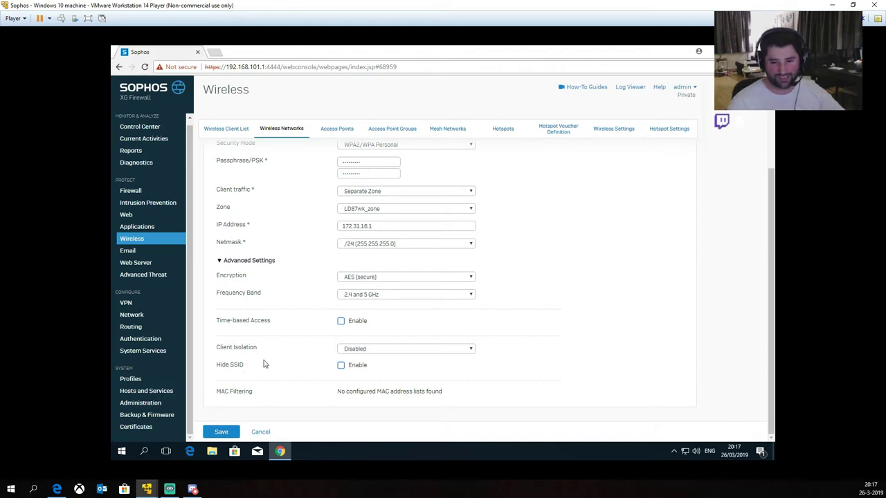
pyautogui.scroll(3, 328, 348)
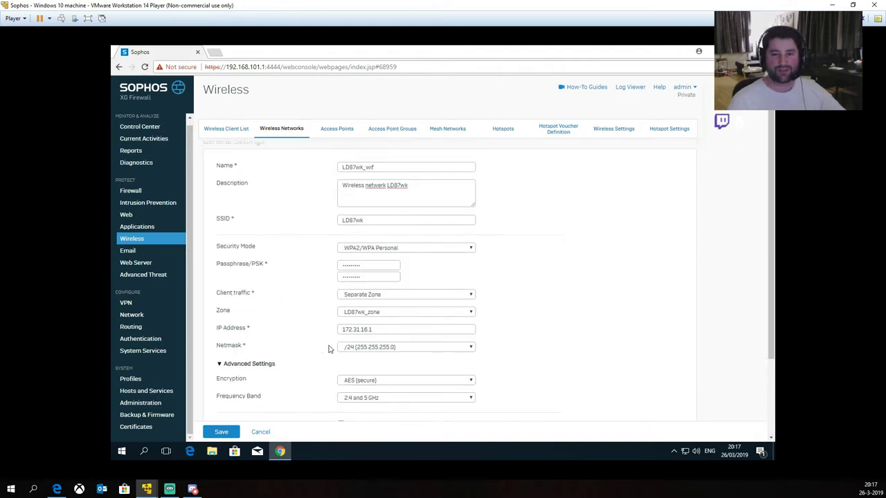
pyautogui.scroll(-3, 368, 364)
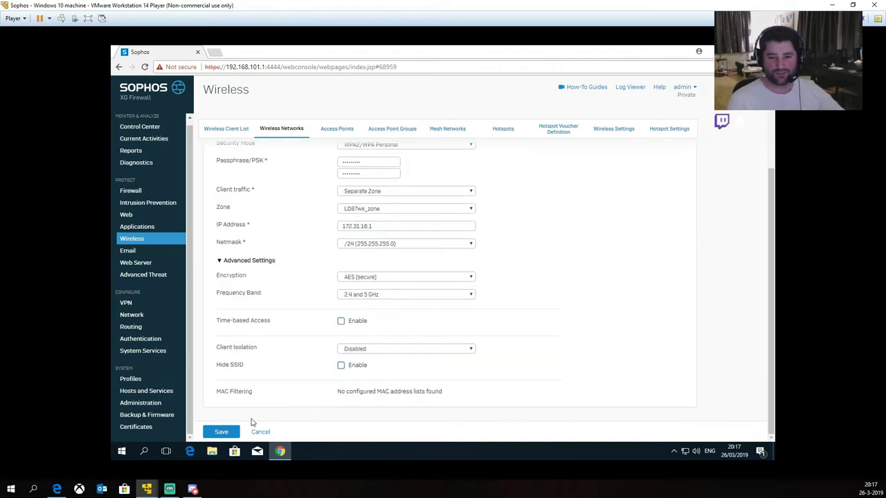
pyautogui.click(219, 432)
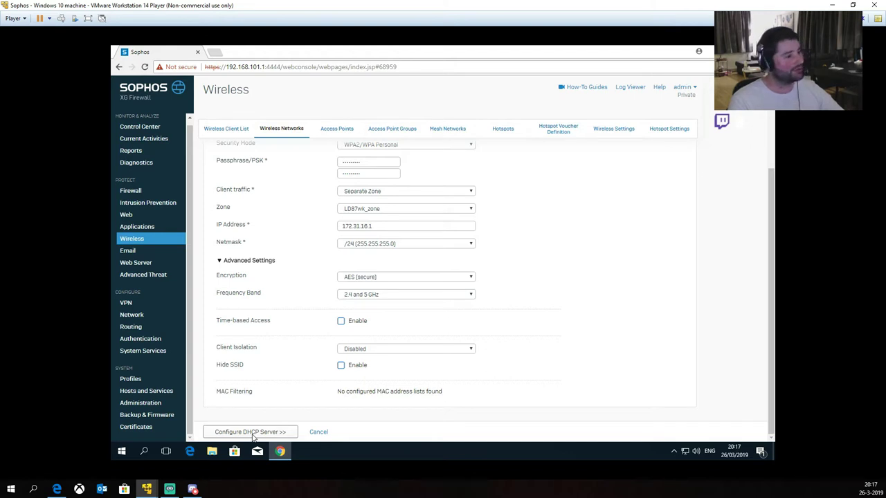
# Step: Name the new DHCP server LD87wk_dhcp and keep interface LD87wk_wif - 172.31.16.1
pyautogui.click(248, 436)
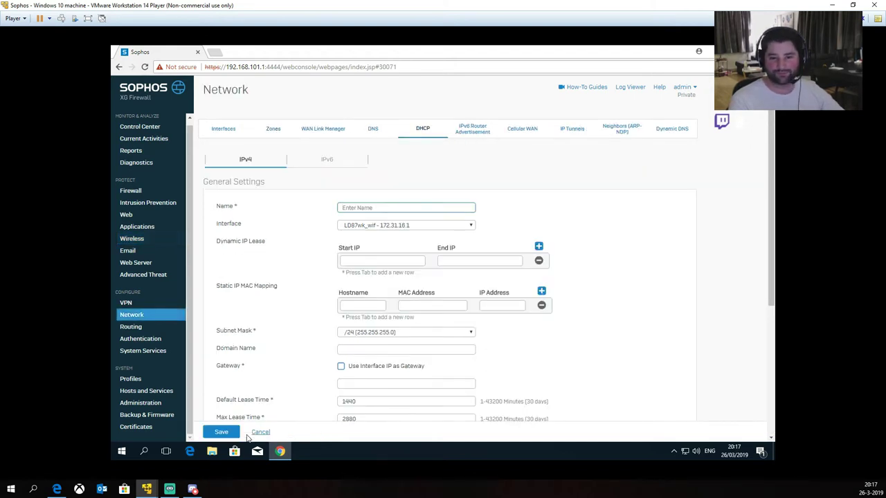
pyautogui.write('LDG')
pyautogui.write('7')
pyautogui.write('wk_dhcp')
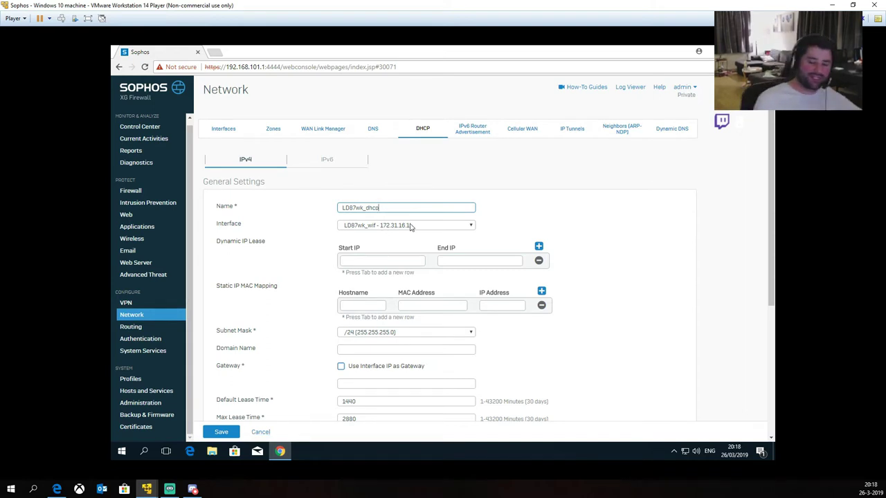
pyautogui.click(410, 226)
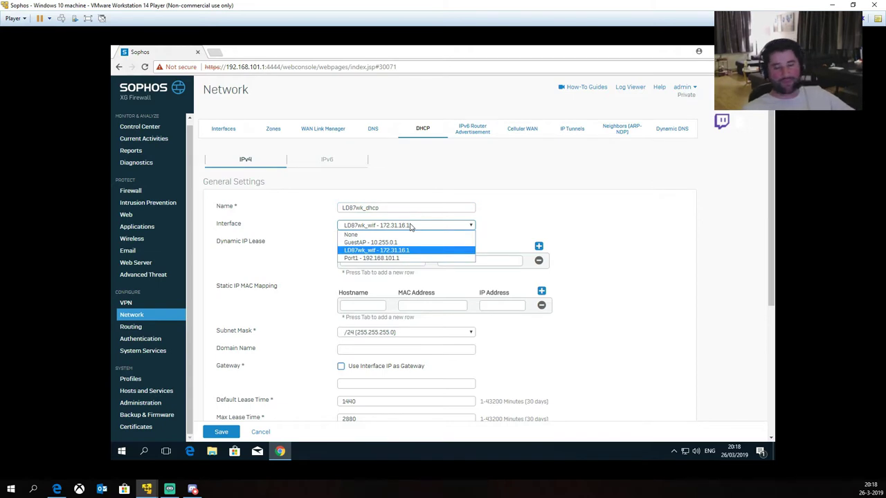
pyautogui.click(410, 226)
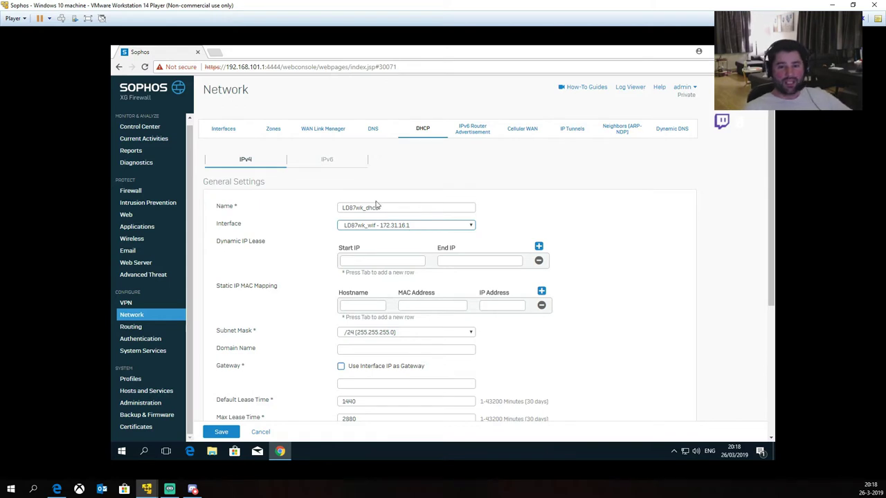
# Step: Set the dynamic lease range from 172.31.16.32 to 172.31.16.254
pyautogui.click(347, 262)
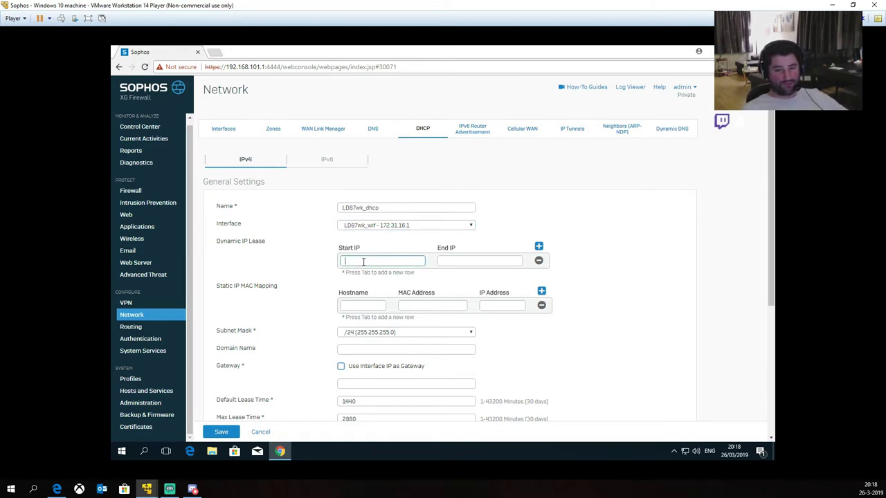
pyautogui.click(442, 257)
pyautogui.click(372, 261)
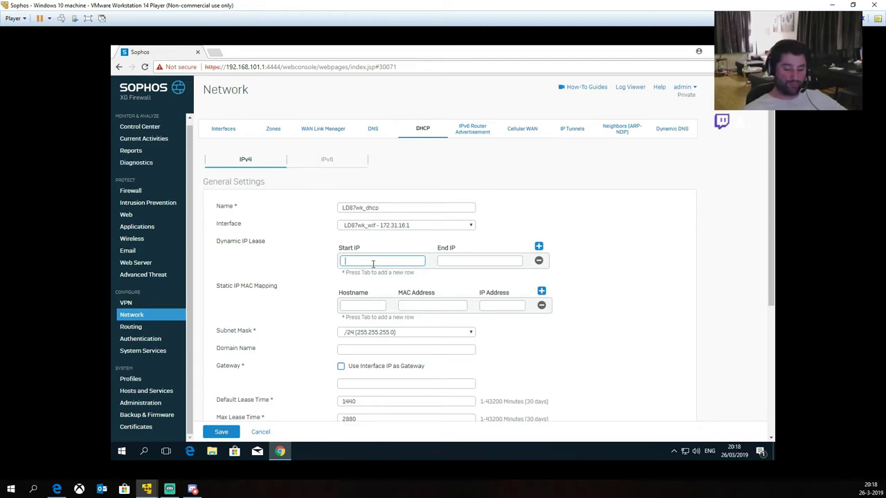
pyautogui.write('172.31')
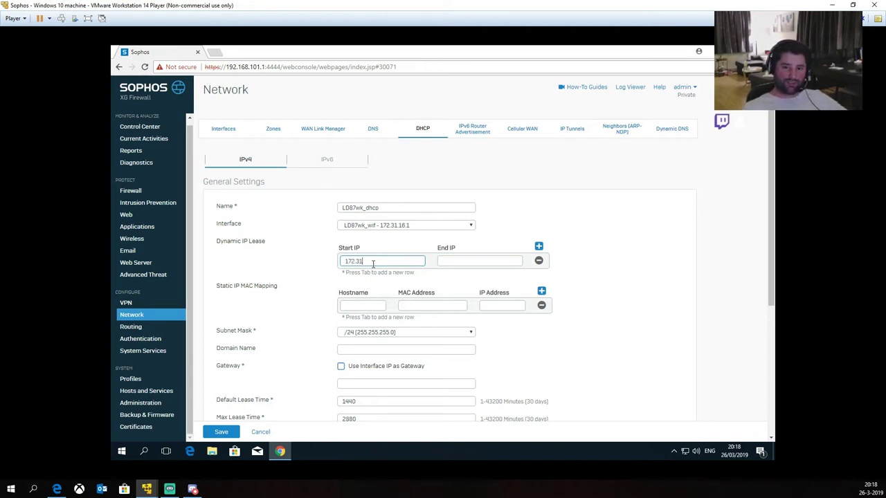
pyautogui.write('.16.32')
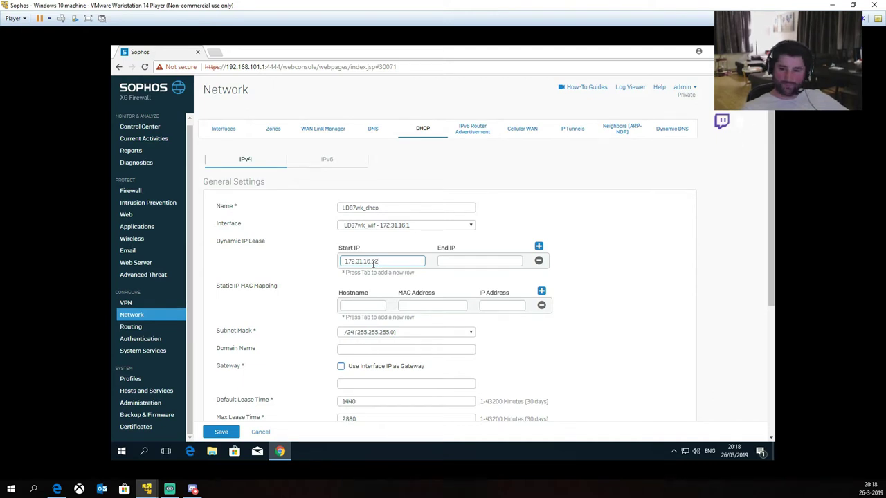
pyautogui.press('Tab')
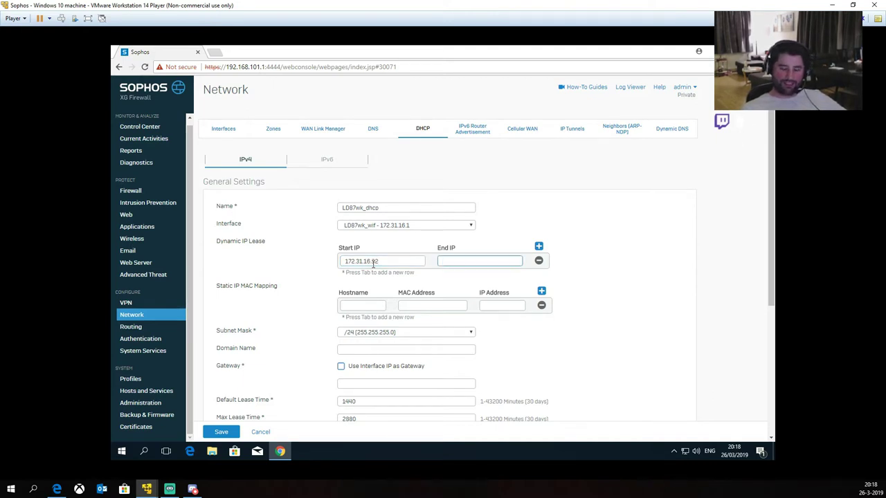
pyautogui.write('172.31.16.254')
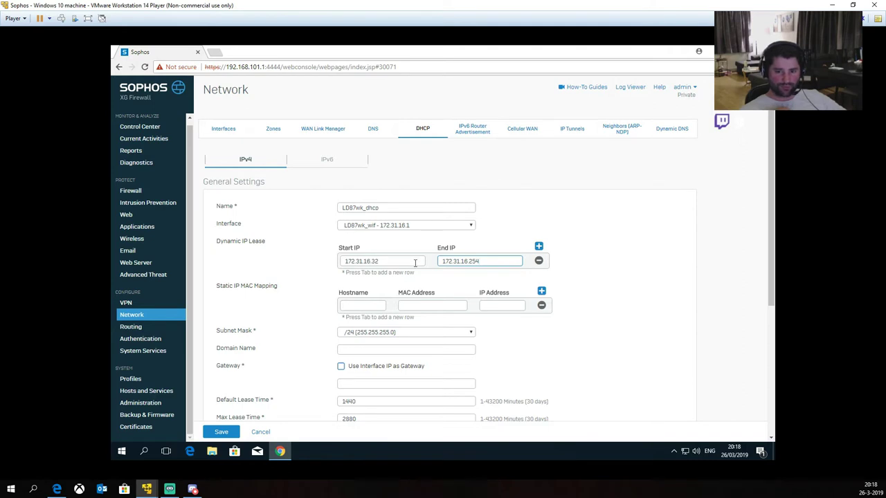
pyautogui.click(243, 325)
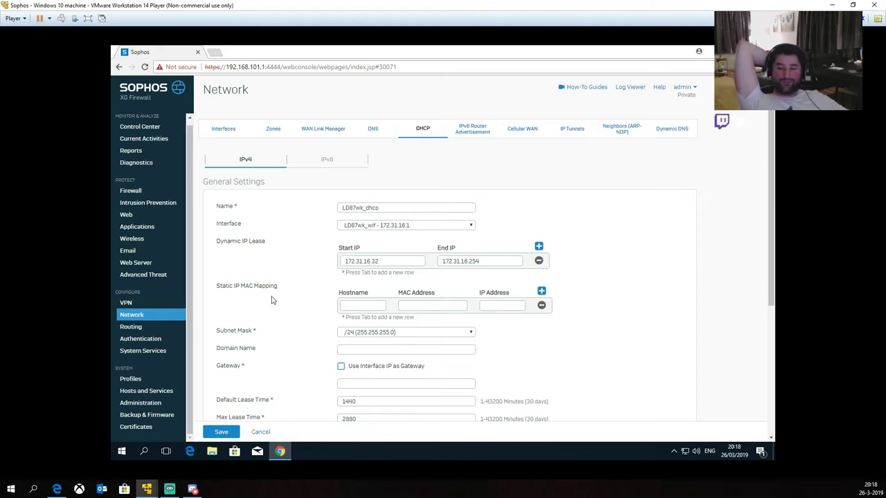
# Step: Enter the phone's hostname in a new Static IP MAC Mapping row
pyautogui.click(352, 305)
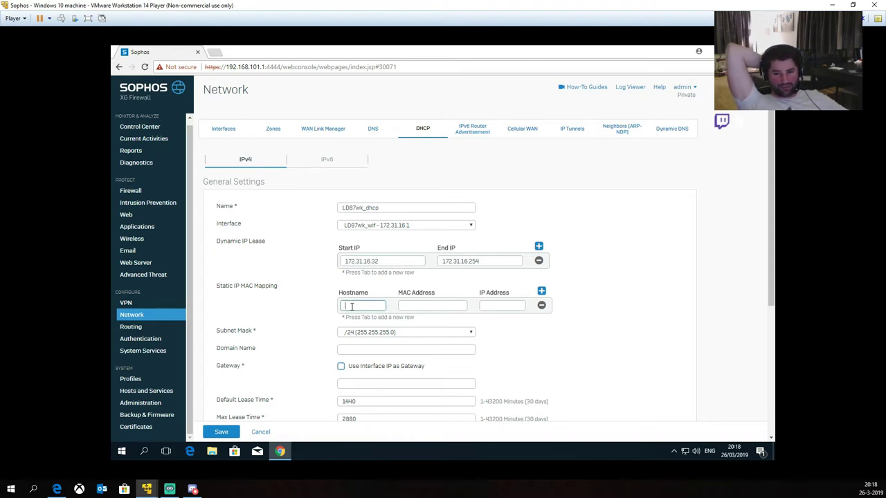
pyautogui.write('L')
pyautogui.write('PhoneEdwin')
pyautogui.press('Tab')
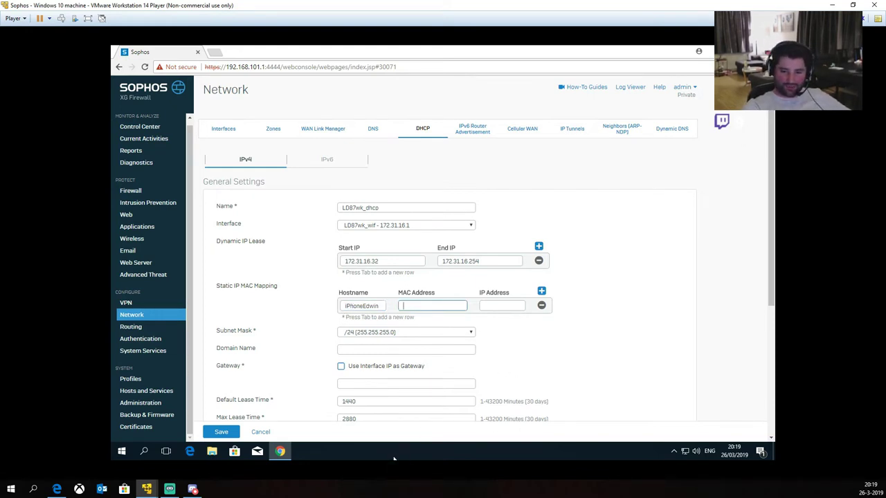
pyautogui.press('super+r')
# Step: Run ipconfig in Command Prompt, then clear the console with cls
pyautogui.press('Return')
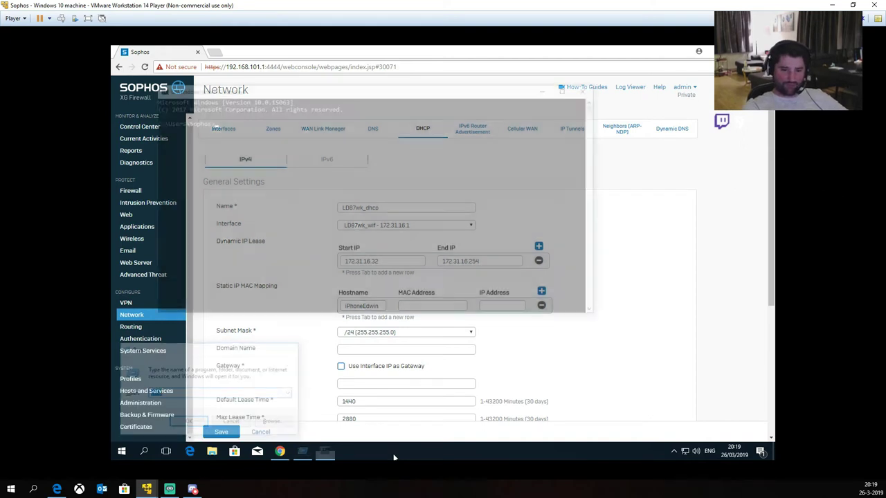
pyautogui.write('ipconfig')
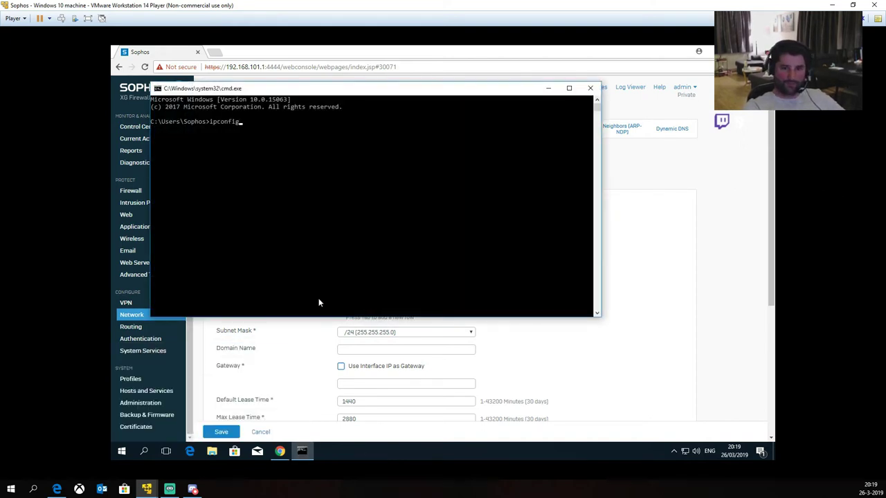
pyautogui.press('Return')
pyautogui.write('cls')
pyautogui.press('Return')
# Step: Run ipconfig /all and select the Ethernet adapter's Physical Address, then return to Chrome
pyautogui.write('ipconfig')
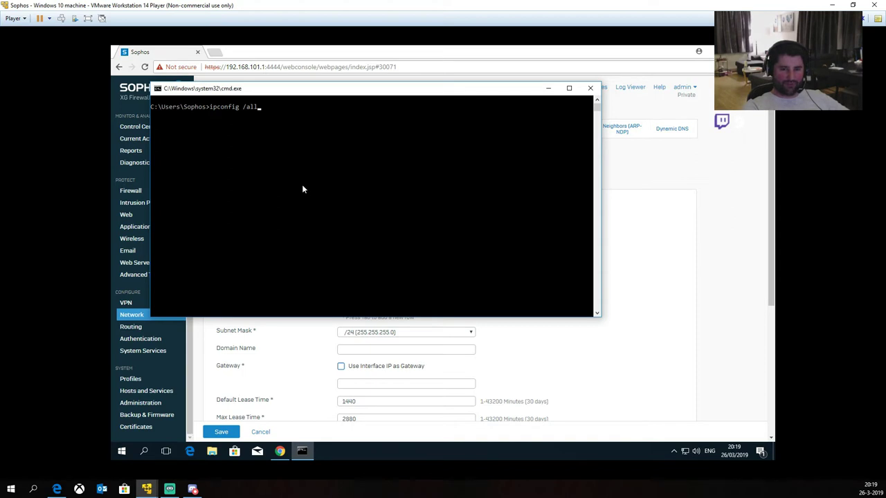
pyautogui.write(' /all')
pyautogui.press('Return')
pyautogui.scroll(4, 298, 229)
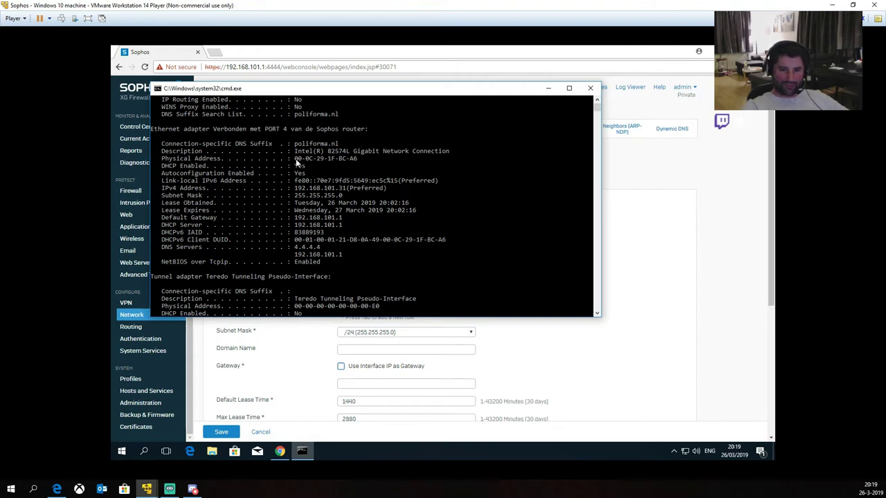
pyautogui.moveTo(295, 159); pyautogui.dragTo(360, 159)
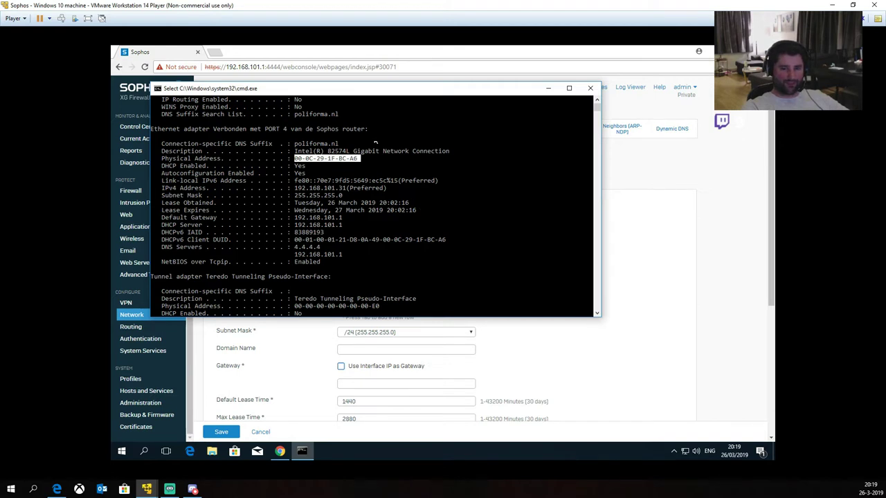
pyautogui.click(402, 57)
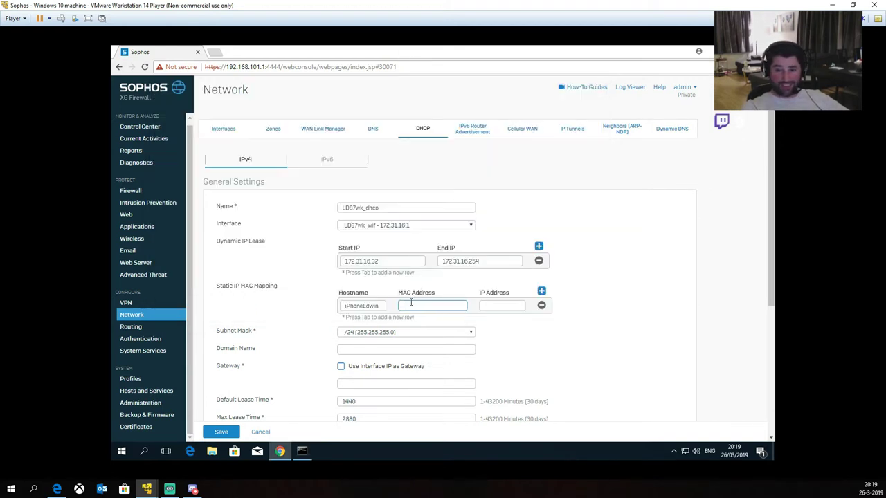
# Step: Remove the static MAC mapping row and set Domain Name to vandehee.local
pyautogui.click(542, 308)
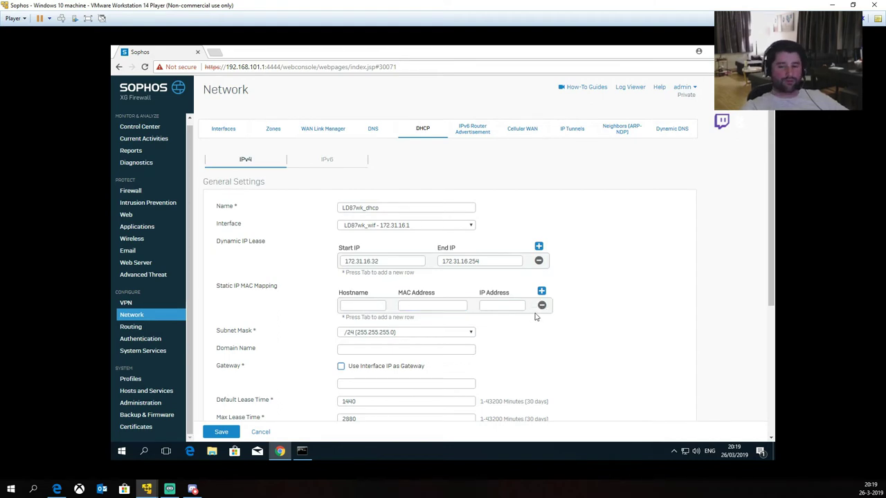
pyautogui.scroll(-2, 534, 328)
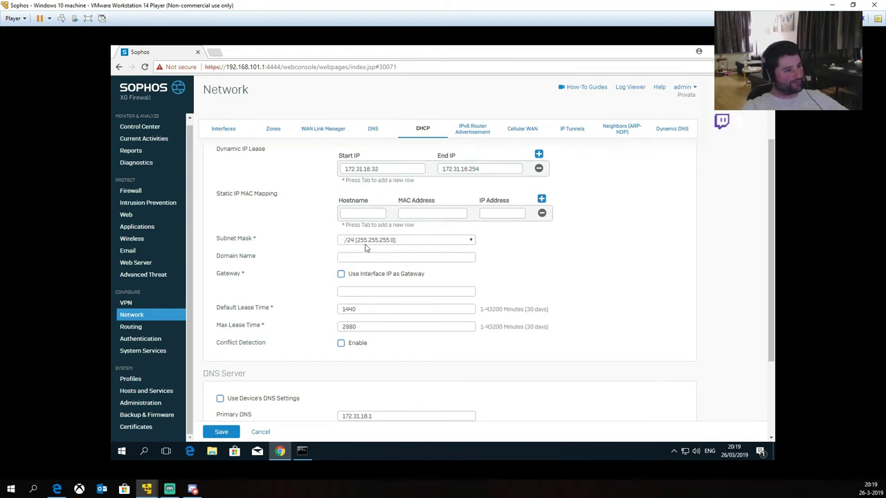
pyautogui.click(350, 256)
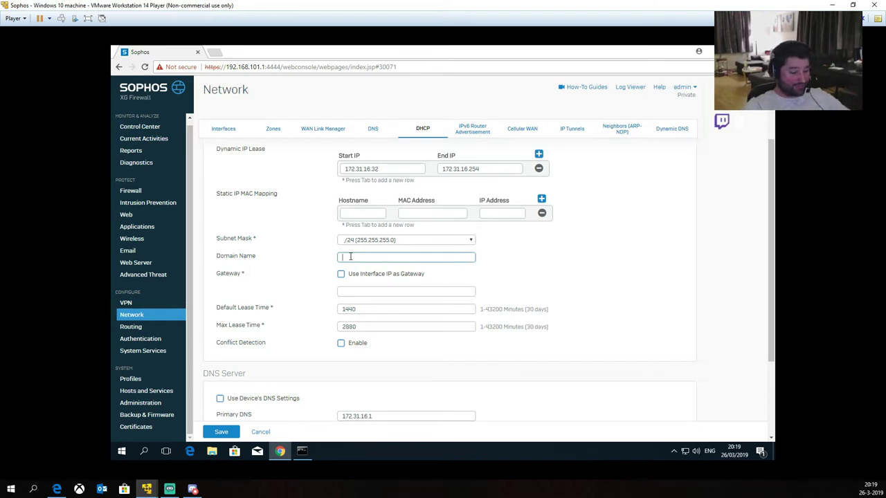
pyautogui.write('vandehee.local')
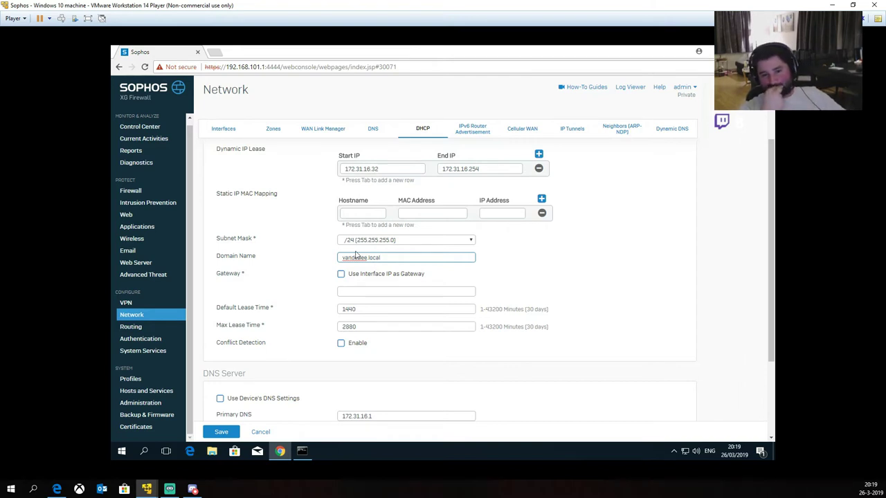
# Step: Enable Use Interface IP as Gateway so the gateway becomes 172.31.16.1
pyautogui.click(359, 293)
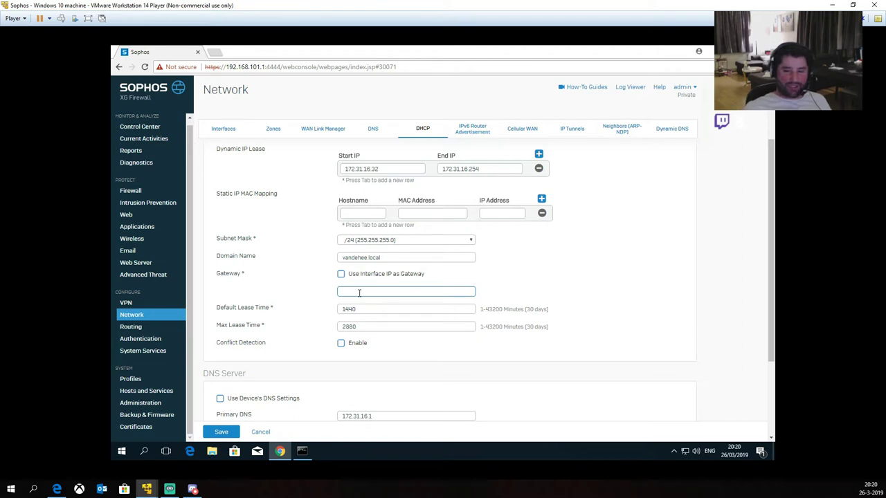
pyautogui.write('172.31.16.2')
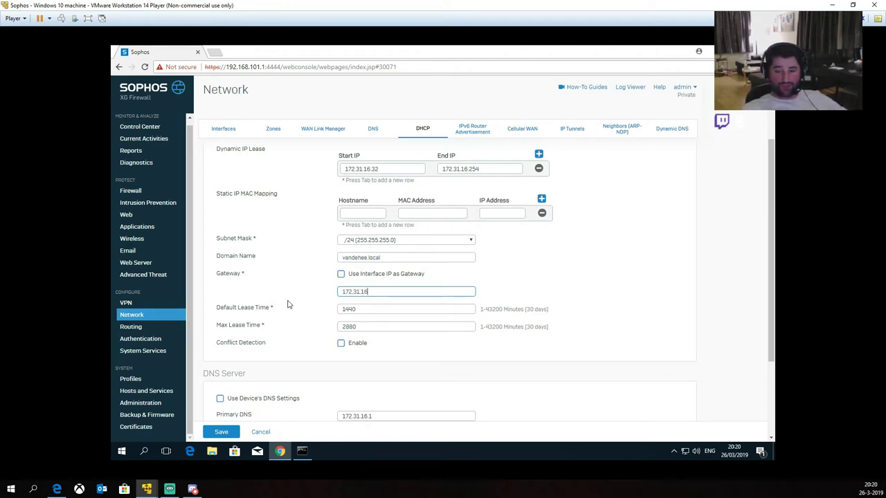
pyautogui.click(532, 270)
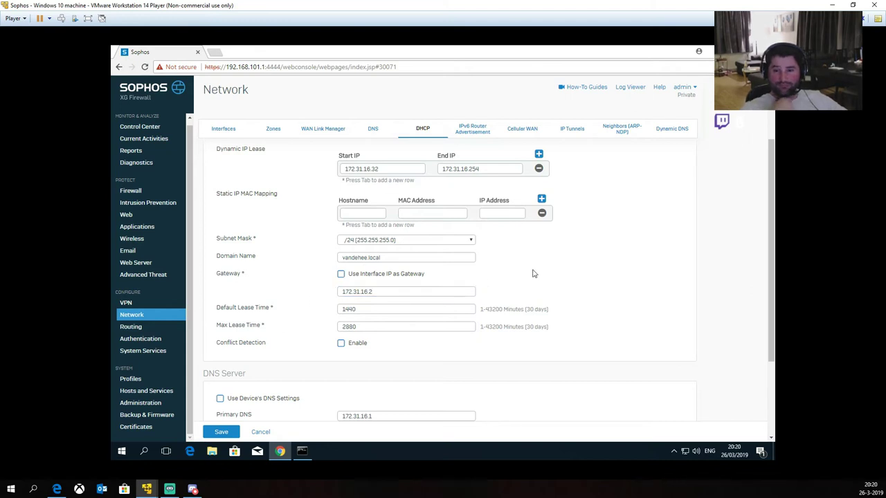
pyautogui.click(379, 291)
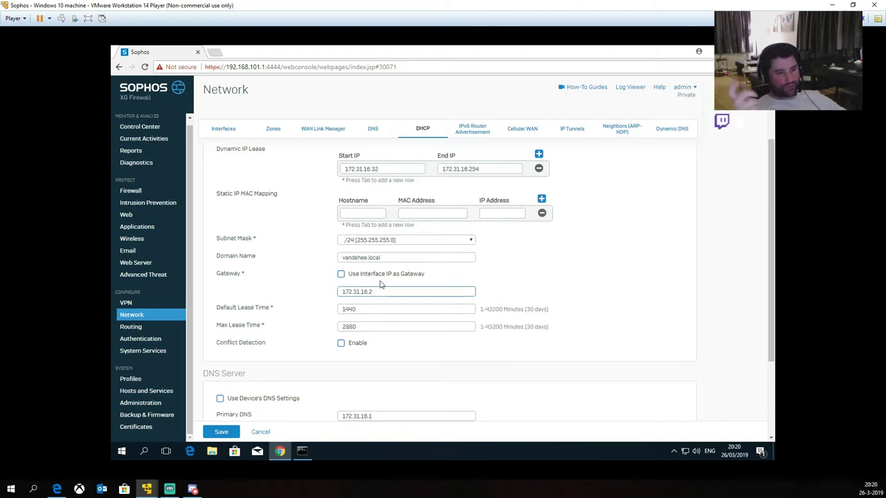
pyautogui.click(341, 275)
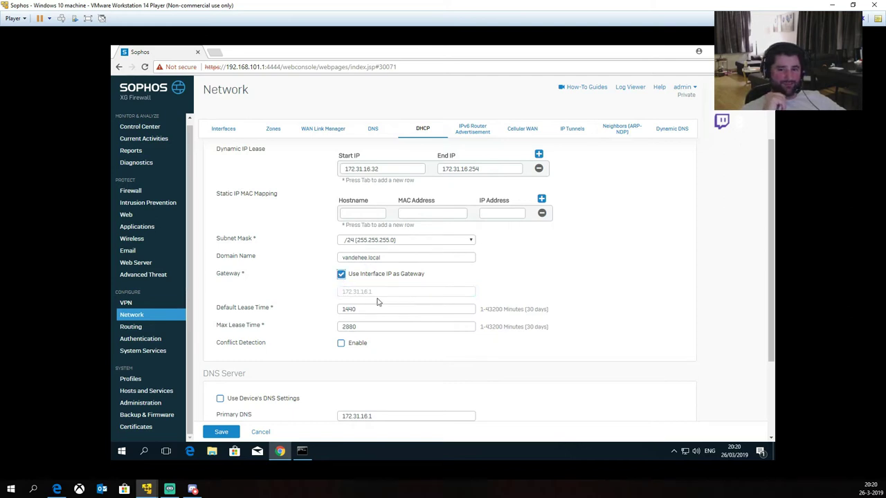
pyautogui.moveTo(376, 292); pyautogui.dragTo(339, 294)
pyautogui.click(318, 298)
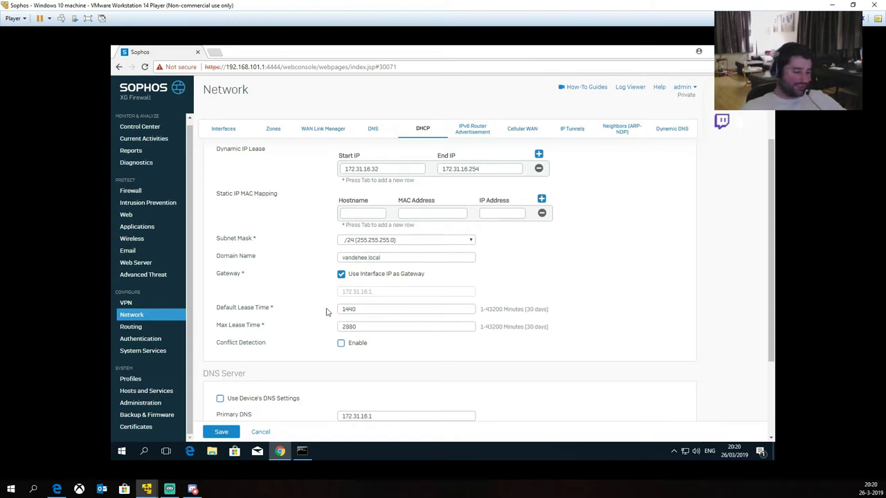
pyautogui.press('super+r')
# Step: Use Calculator to confirm 1440 minutes divided by 60 equals 24 hours, then close it
pyautogui.write('ca')
pyautogui.press('Return')
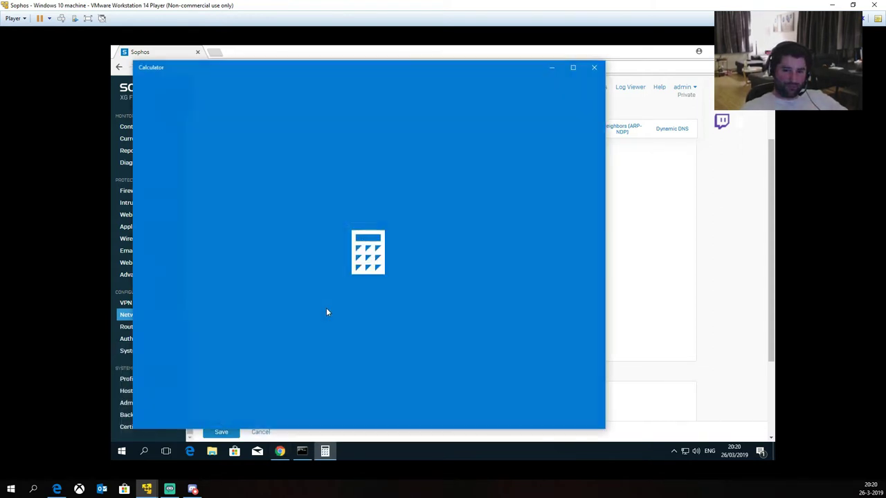
pyautogui.write('1405')
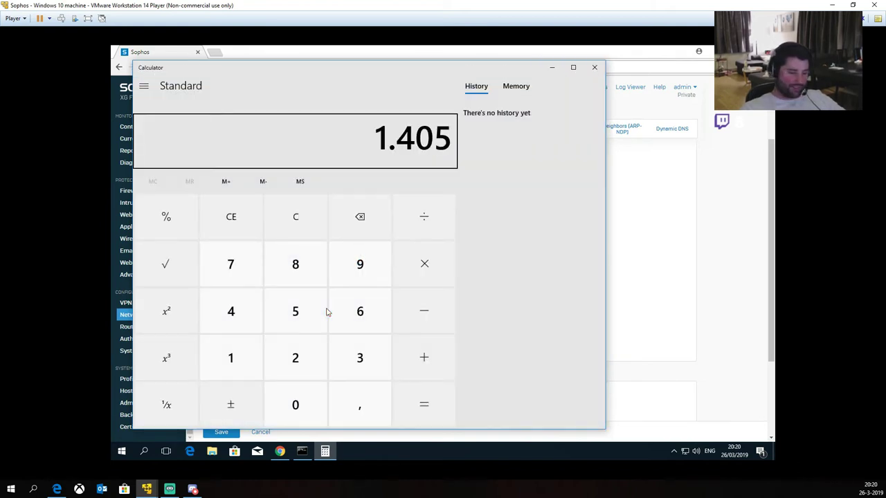
pyautogui.press('Escape')
pyautogui.write('1440/60')
pyautogui.press('Return')
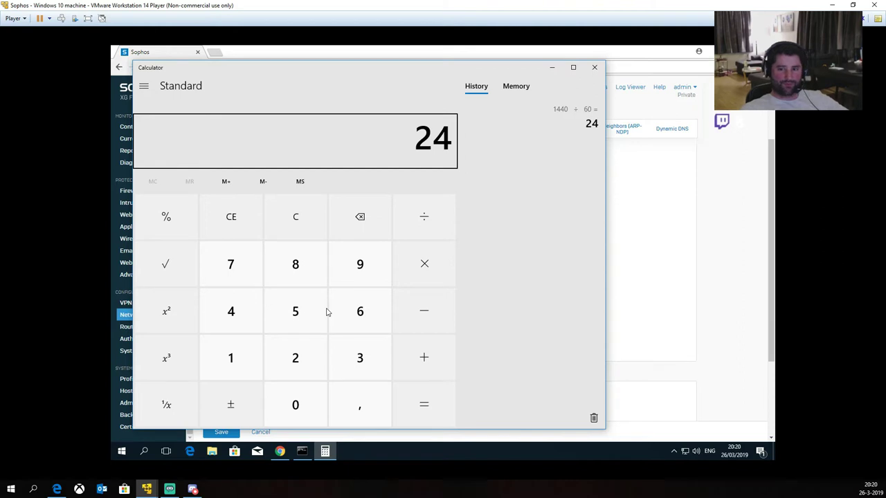
pyautogui.click(594, 68)
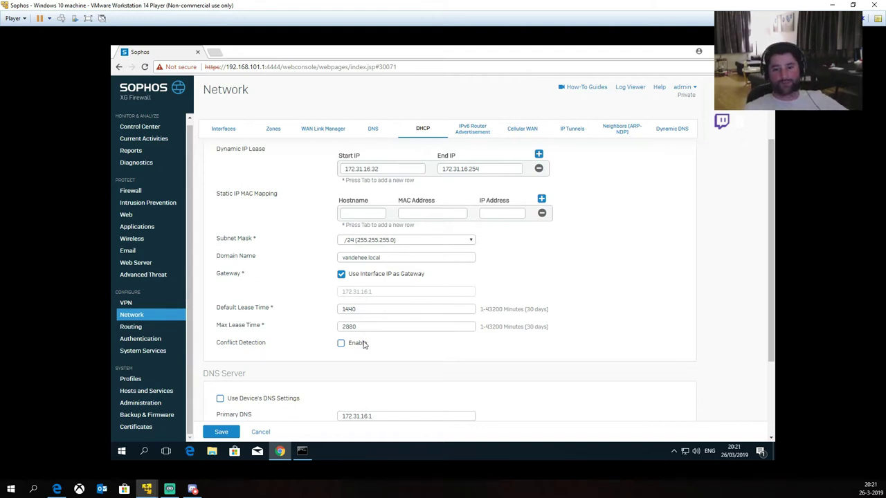
# Step: Enter 4.4.4.4 as primary DNS and 172.31.16.1 as secondary DNS for LD87wk_dhcp
pyautogui.scroll(-3, 349, 329)
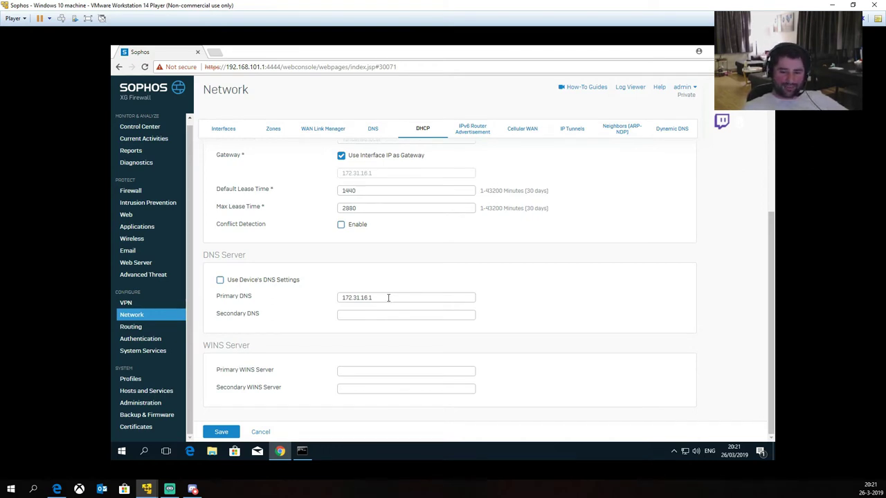
pyautogui.tripleClick(388, 298)
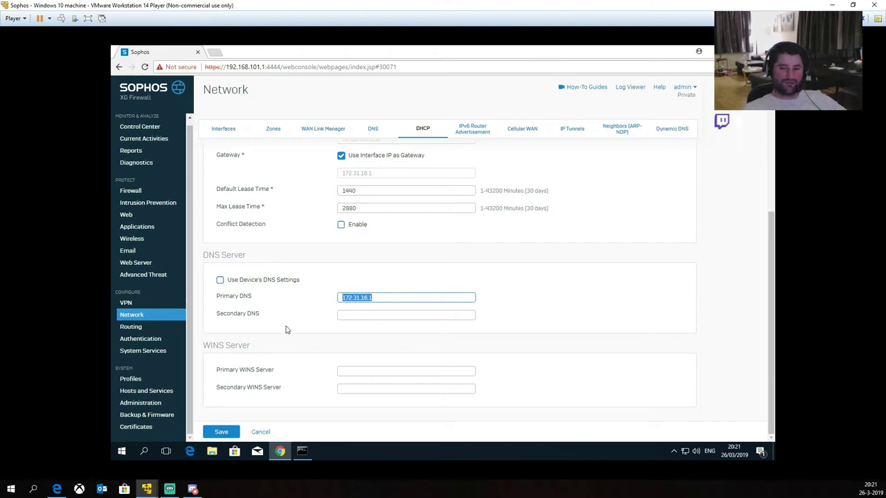
pyautogui.write('8')
pyautogui.press('BackSpace')
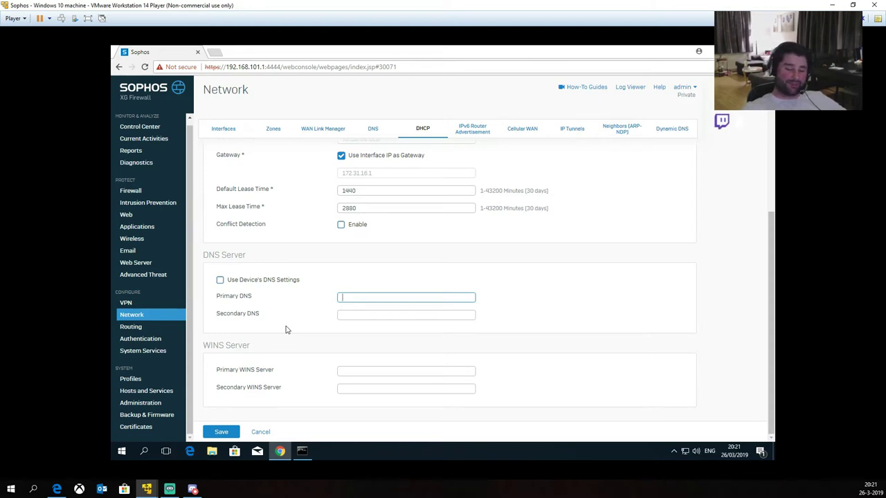
pyautogui.write('.4.4.4')
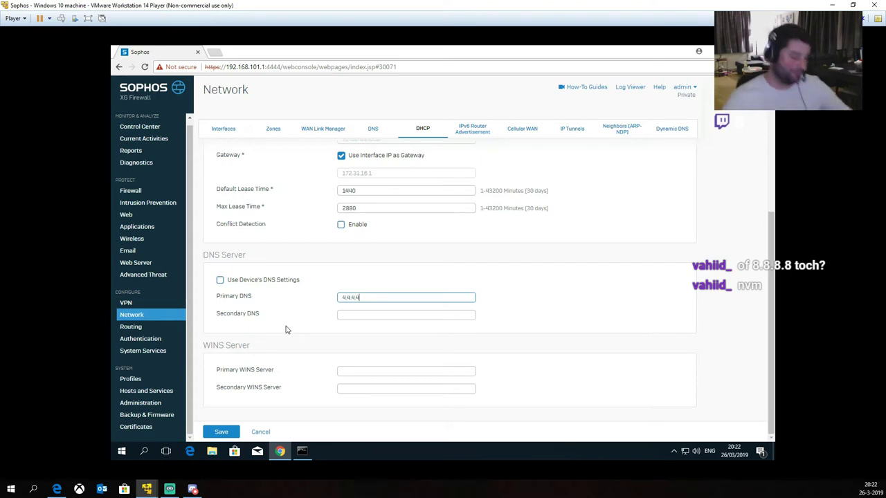
pyautogui.press('Tab')
pyautogui.write('172.31.16.1')
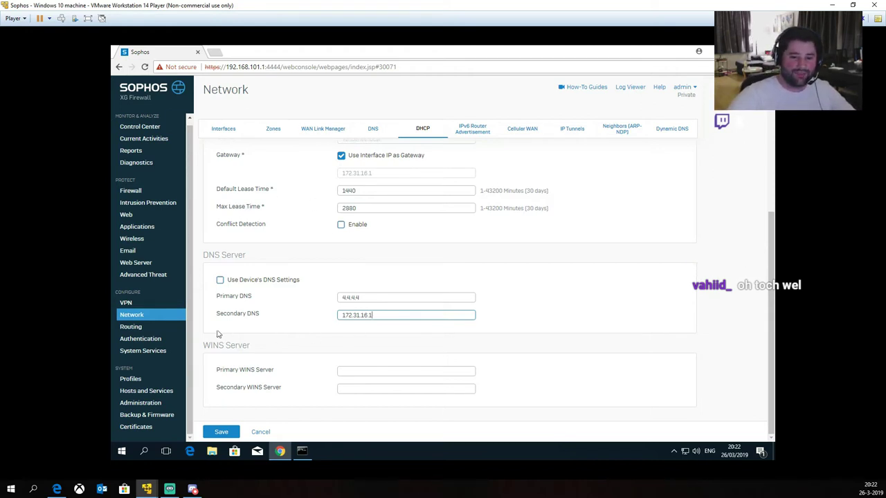
pyautogui.moveTo(205, 348); pyautogui.dragTo(261, 349)
pyautogui.click(270, 350)
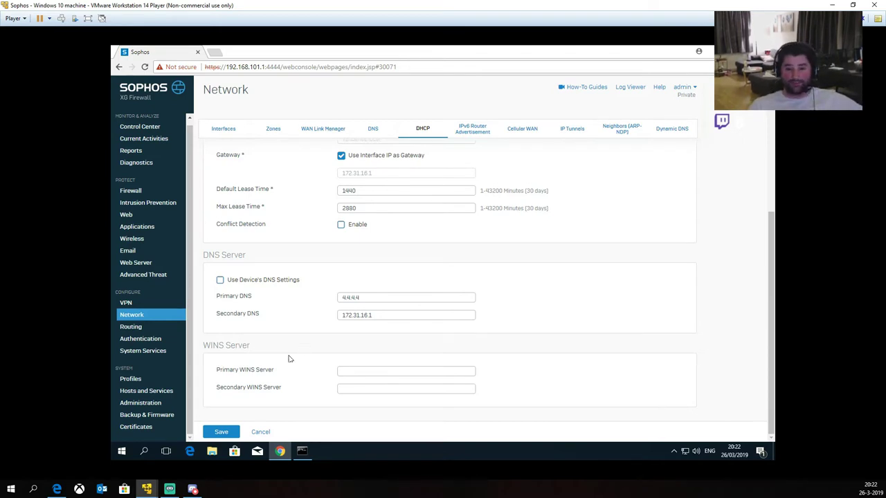
# Step: Save the LD87wk_dhcp server leasing 172.31.16.32–172.31.16.254 on LD87wk_wif
pyautogui.scroll(5, 324, 315)
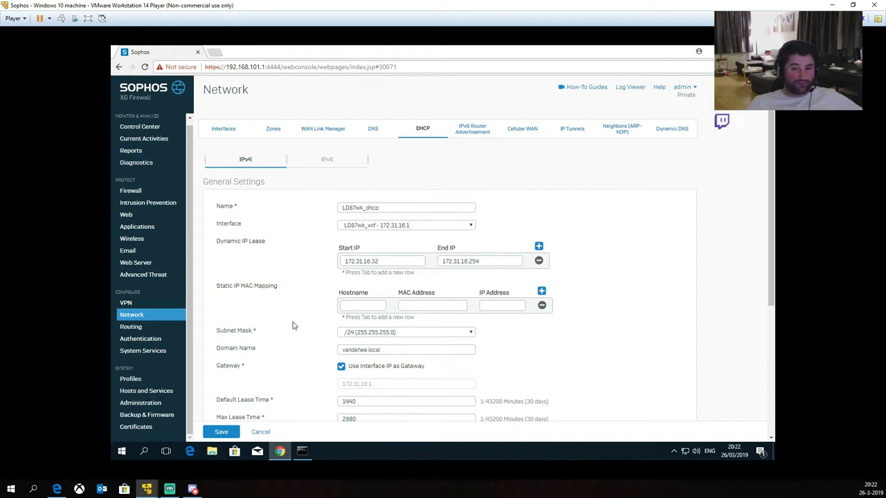
pyautogui.scroll(-3, 305, 370)
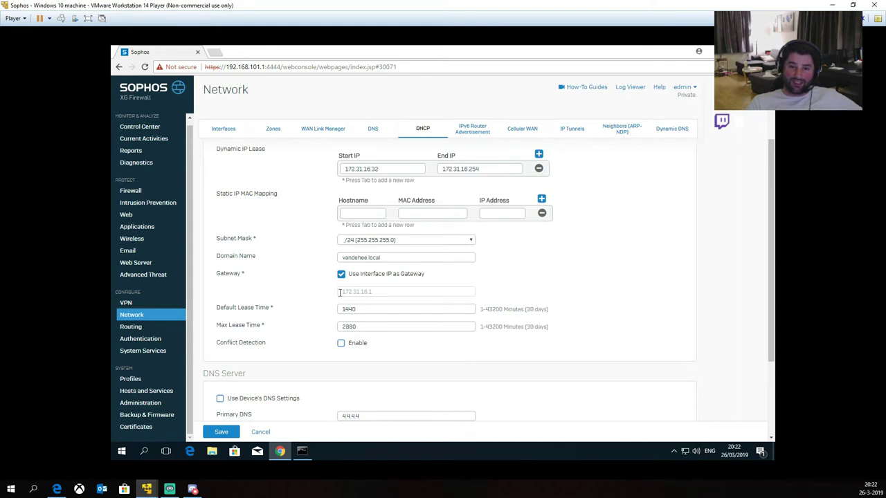
pyautogui.scroll(-3, 386, 256)
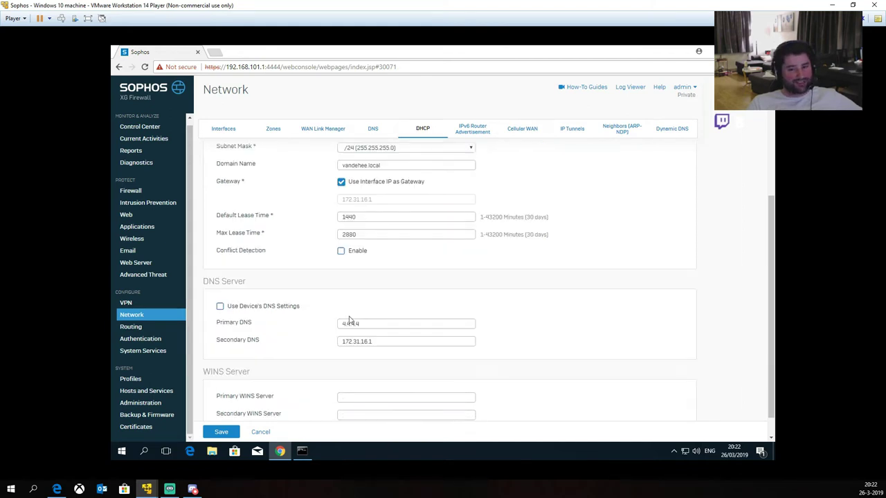
pyautogui.scroll(-1, 361, 310)
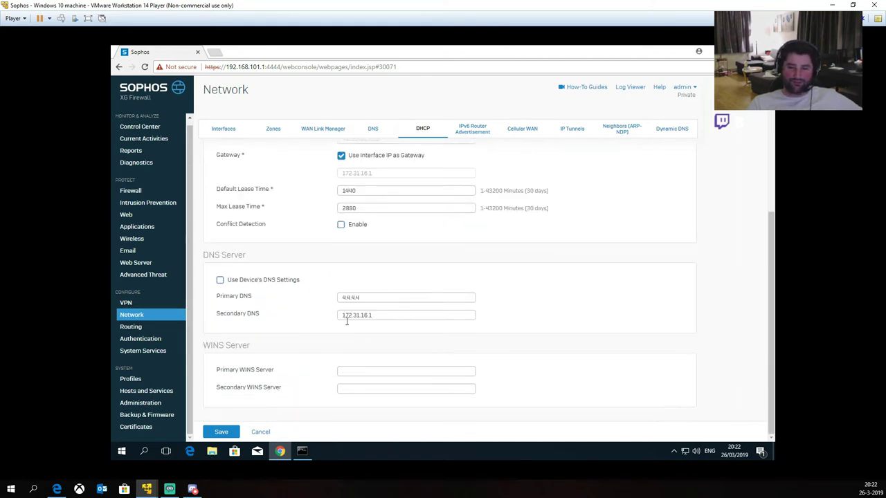
pyautogui.click(228, 433)
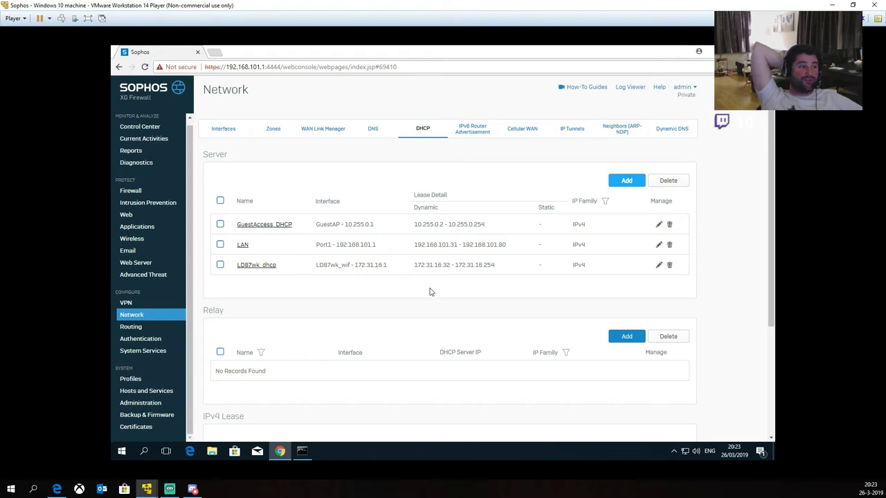
# Step: Go to the Firewall rules page and begin adding a new firewall rule
pyautogui.click(131, 191)
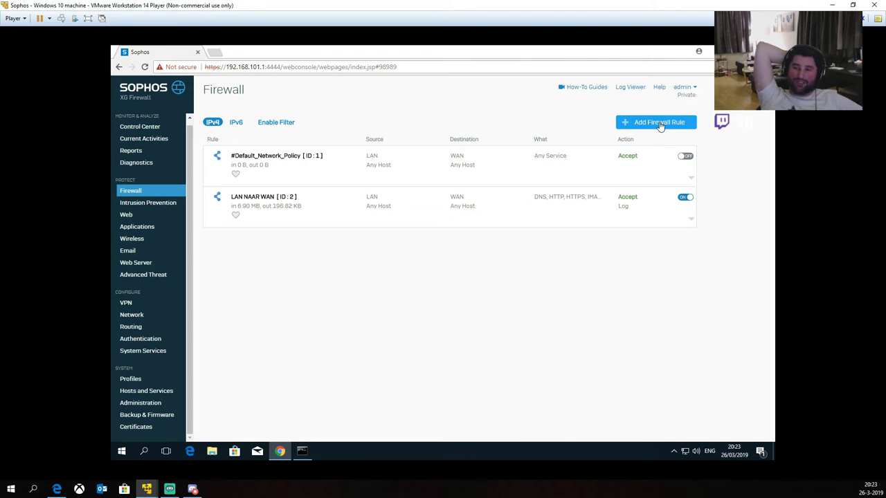
pyautogui.click(659, 124)
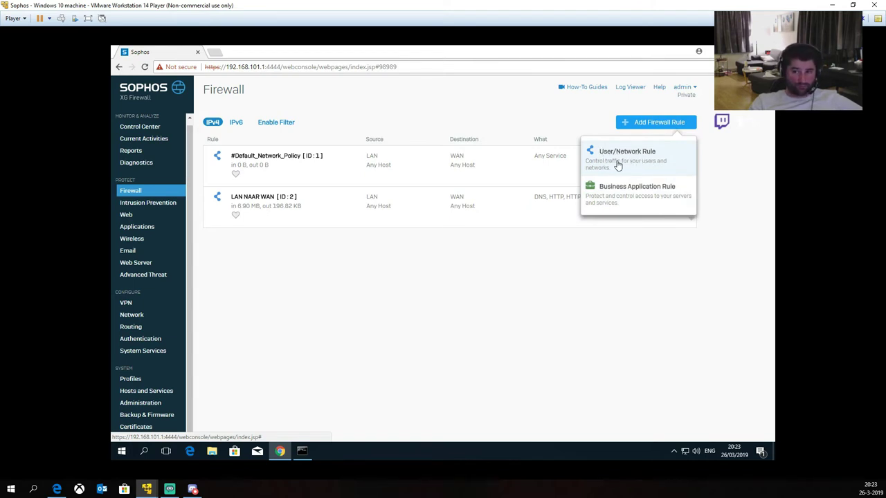
# Step: Create a User/Network rule named LD87wk_to_WAN_firewall, described 'Firewall voor verkeer van LD87wk naar het Internet'
pyautogui.click(618, 165)
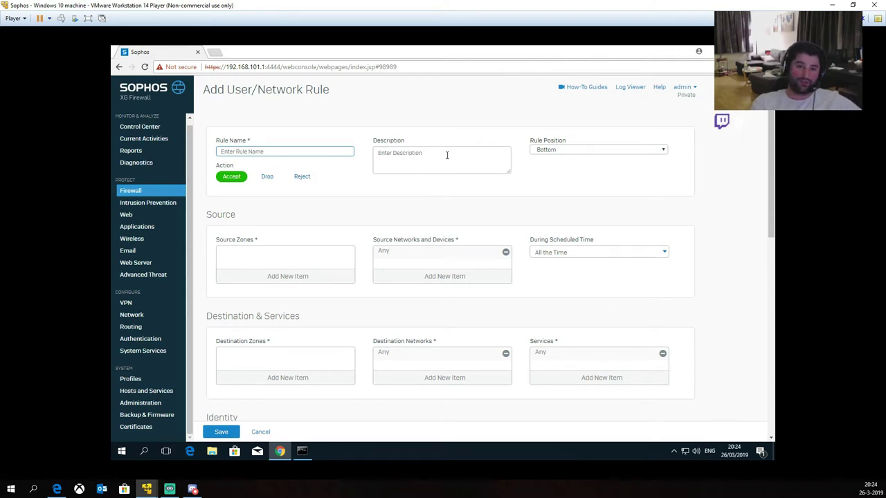
pyautogui.write('LD')
pyautogui.write('87_')
pyautogui.write('I')
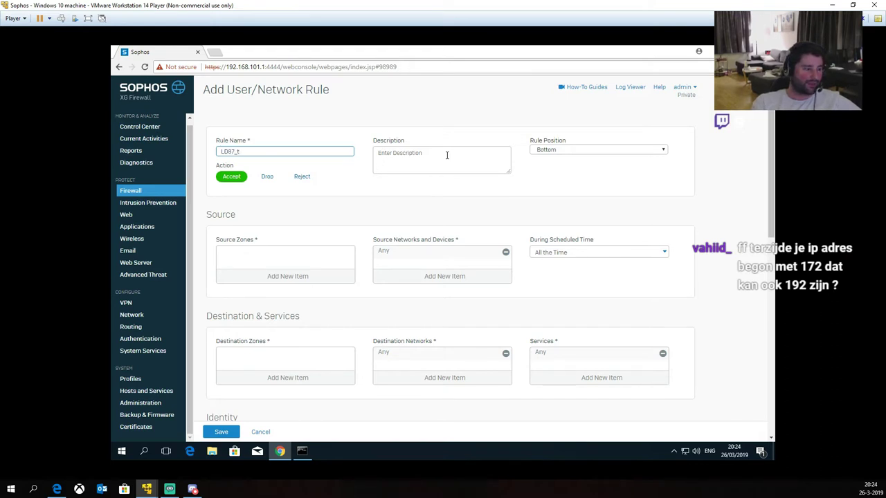
pyautogui.write('o_')
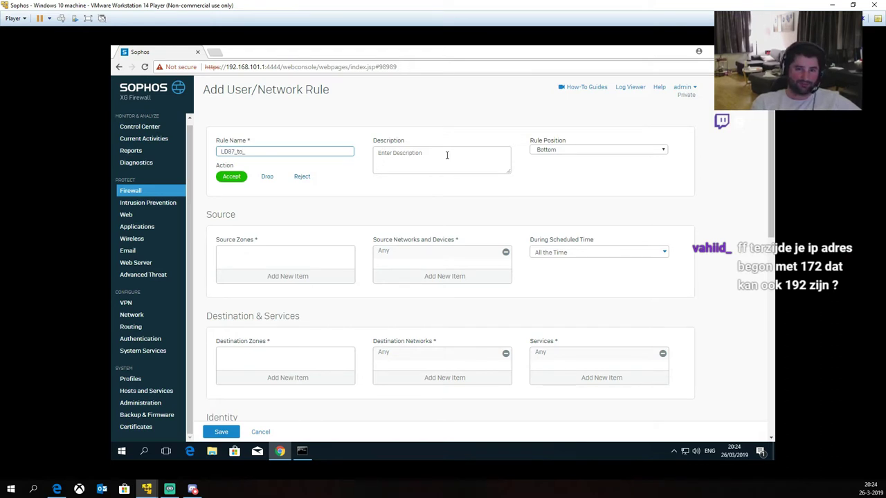
pyautogui.write('7')
pyautogui.write('WAN_firewall')
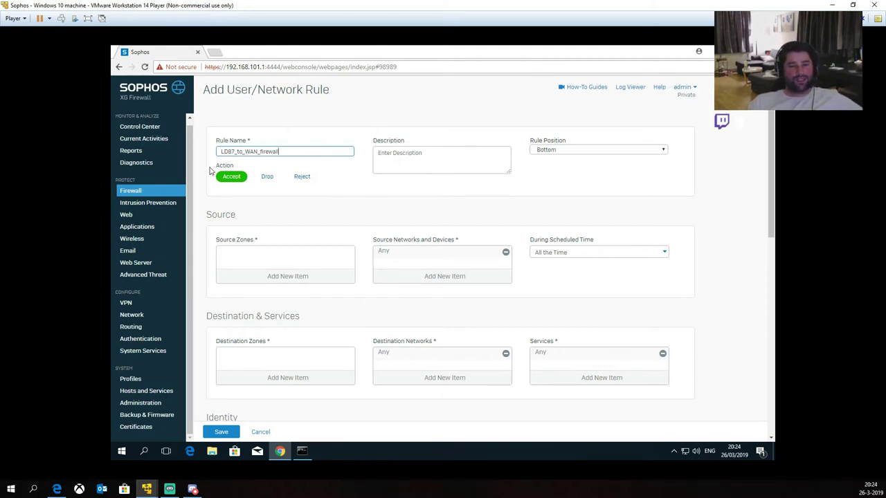
pyautogui.click(232, 151)
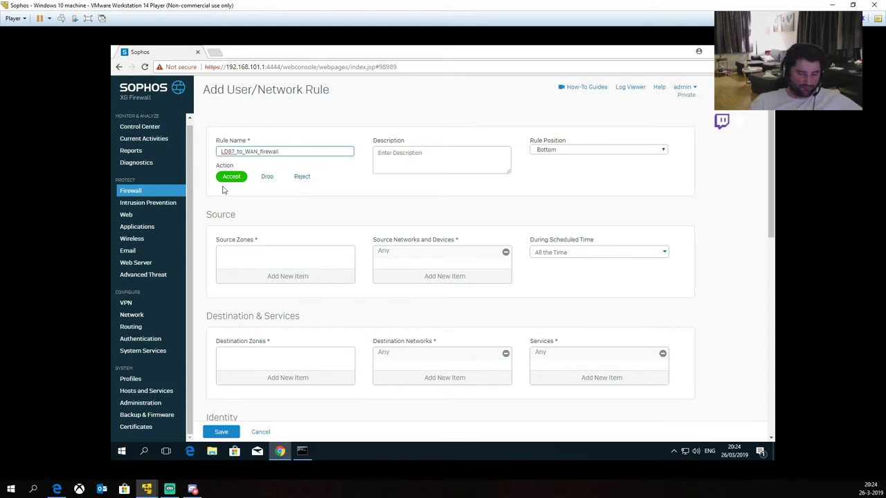
pyautogui.write('wk')
pyautogui.click(415, 166)
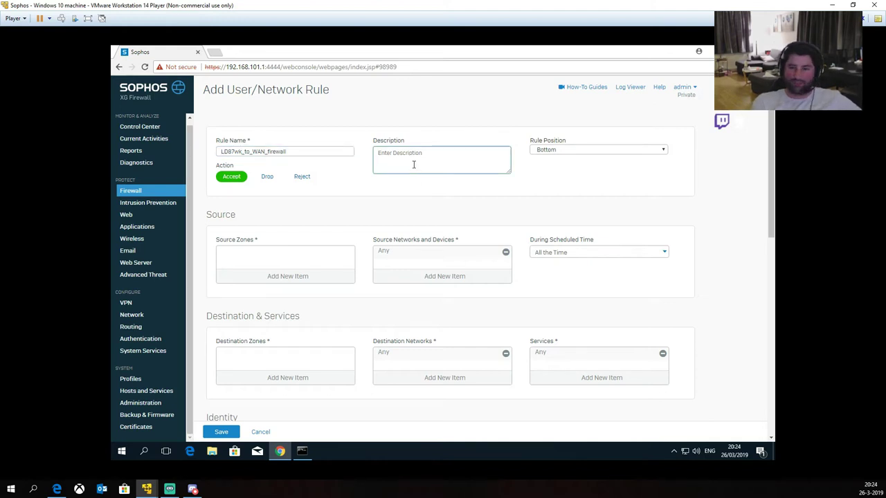
pyautogui.write('Firewall voor verkeer van L')
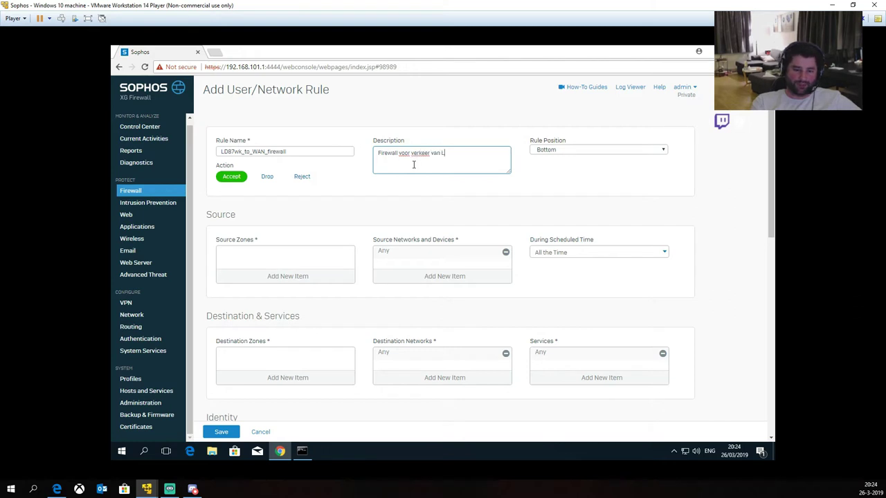
pyautogui.write('D87wk naar het Internet')
pyautogui.click(289, 202)
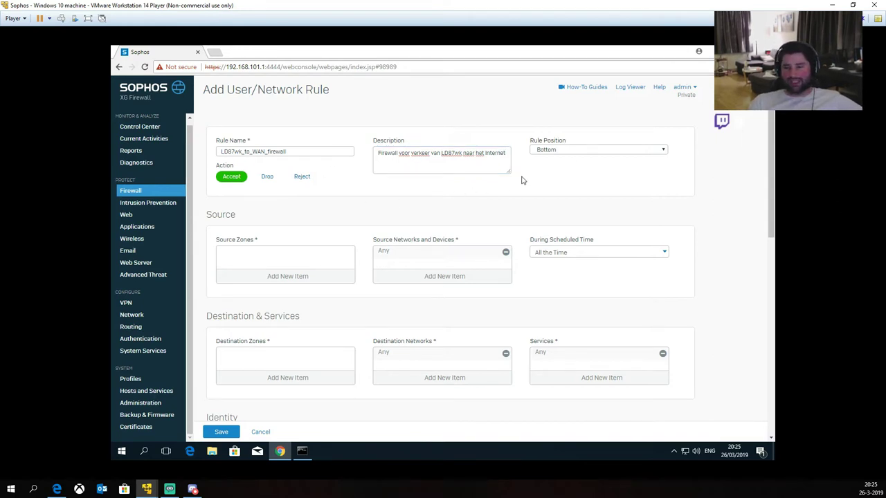
# Step: Add LD87wk_zone as the rule's source zone
pyautogui.scroll(-1, 456, 176)
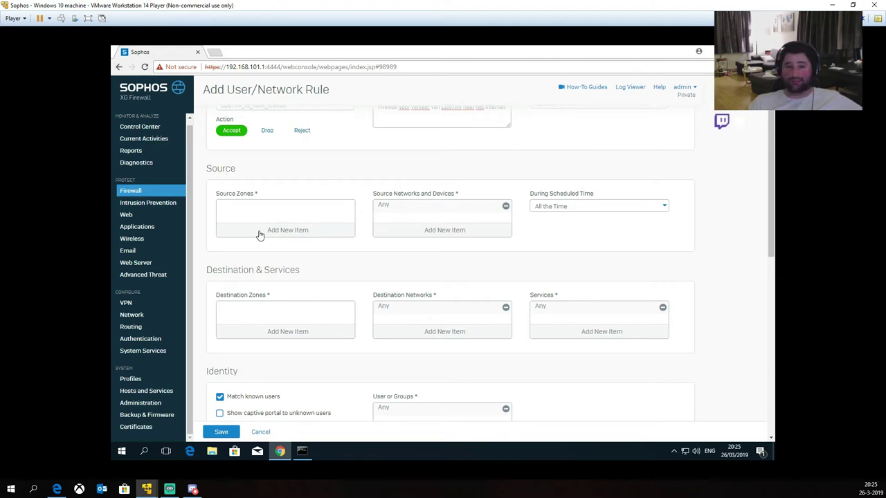
pyautogui.click(277, 230)
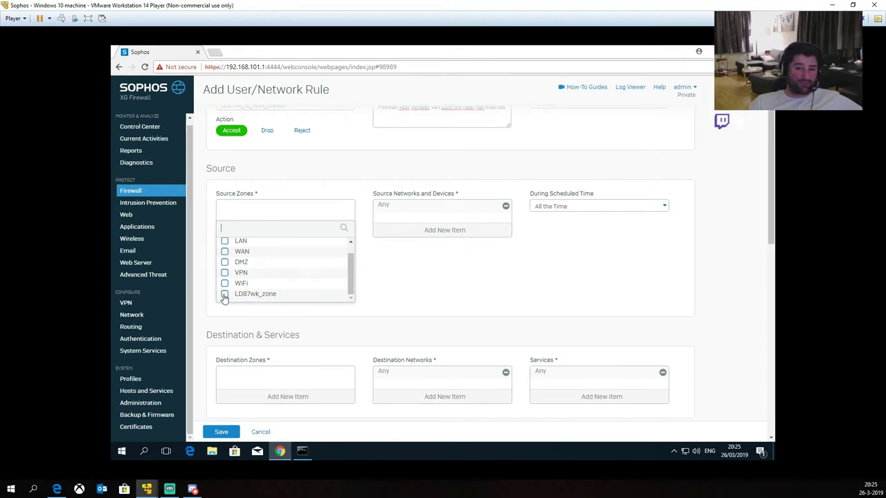
pyautogui.click(225, 296)
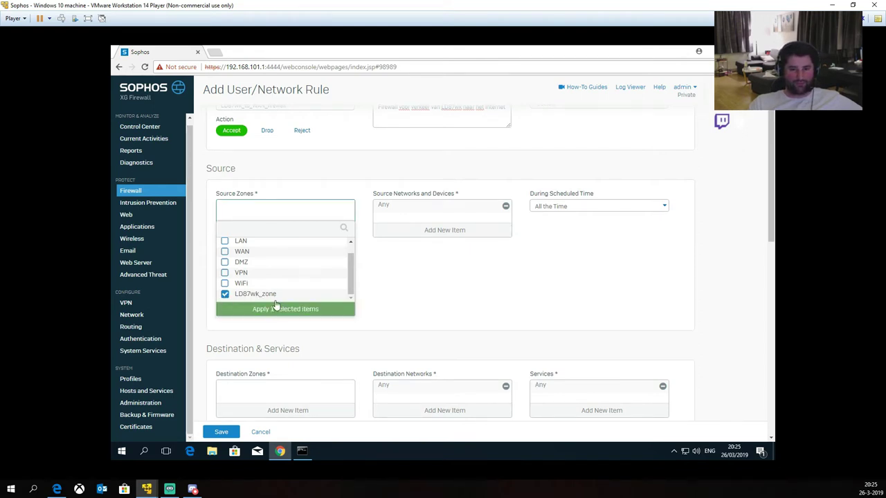
pyautogui.click(276, 311)
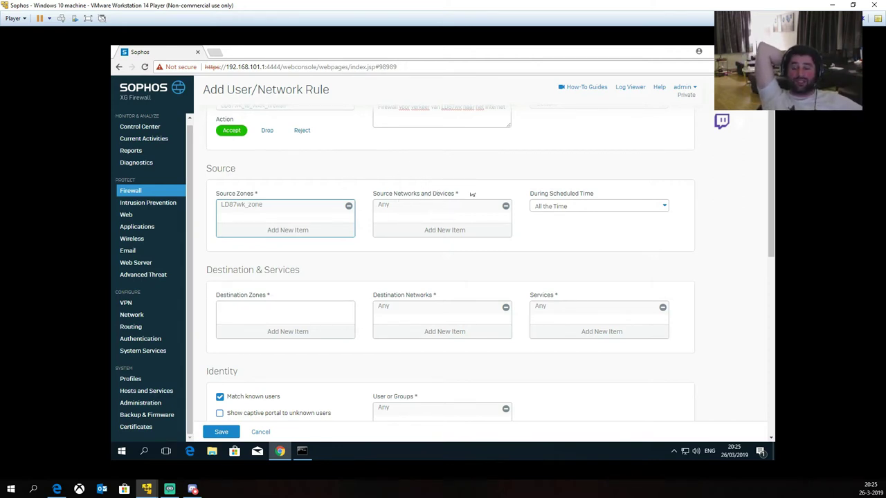
# Step: Keep the rule's schedule set to All the Time
pyautogui.click(581, 206)
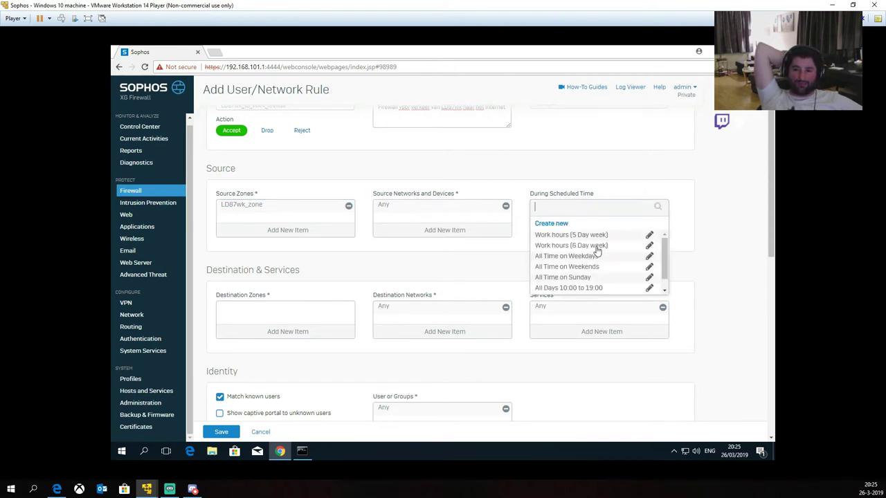
pyautogui.scroll(-1, 588, 274)
pyautogui.moveTo(585, 284)
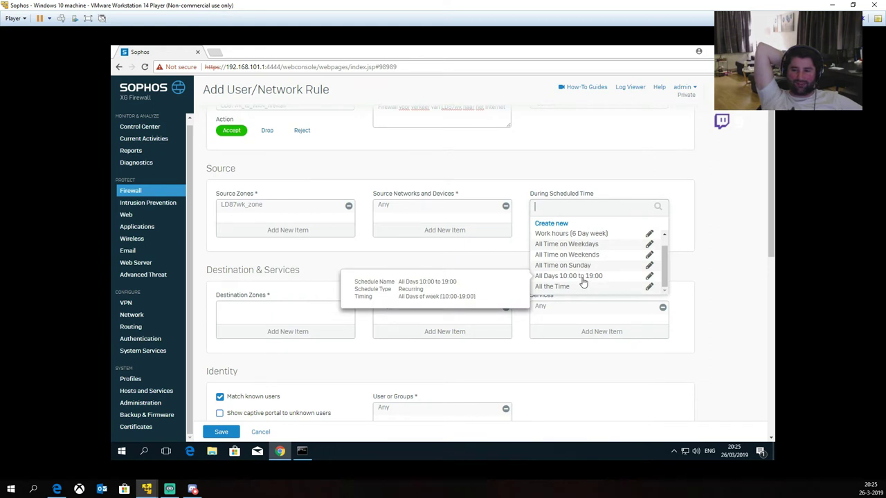
pyautogui.scroll(2, 600, 241)
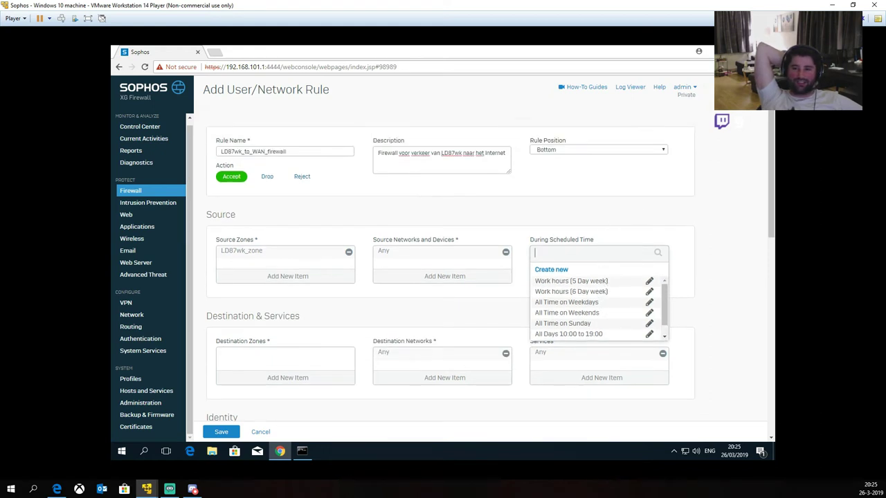
pyautogui.click(636, 212)
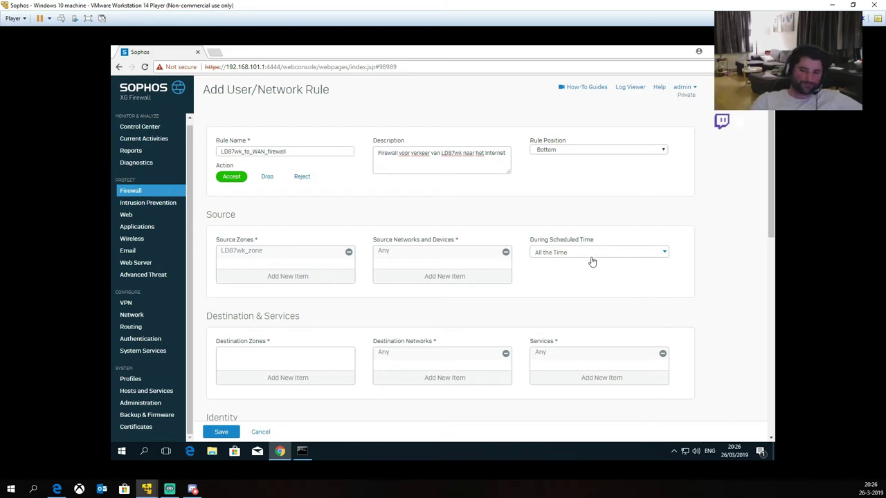
pyautogui.scroll(-1, 547, 253)
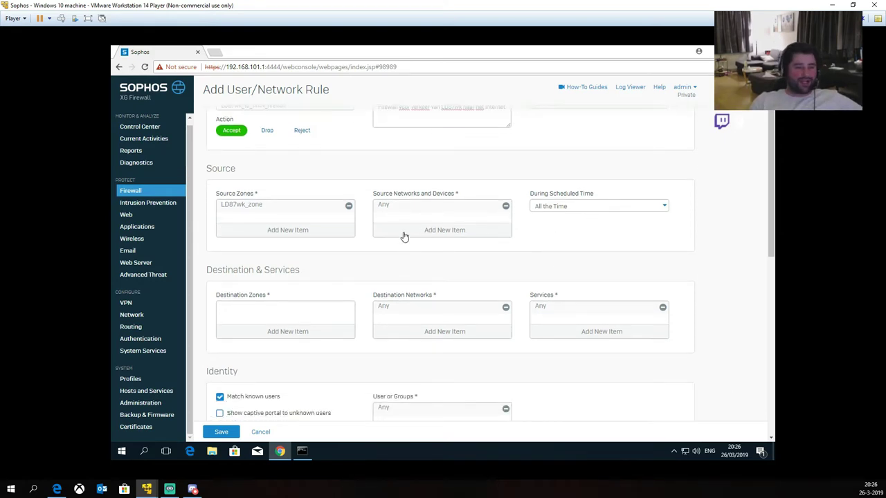
pyautogui.scroll(1, 390, 274)
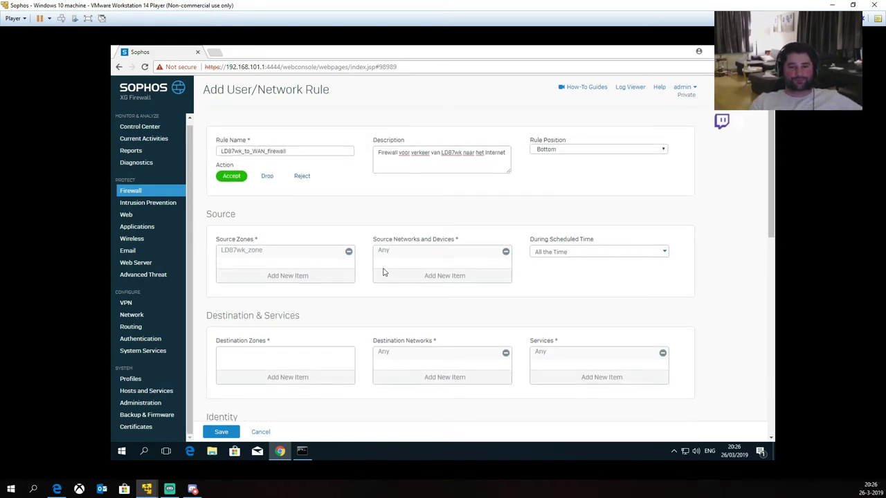
pyautogui.doubleClick(261, 151)
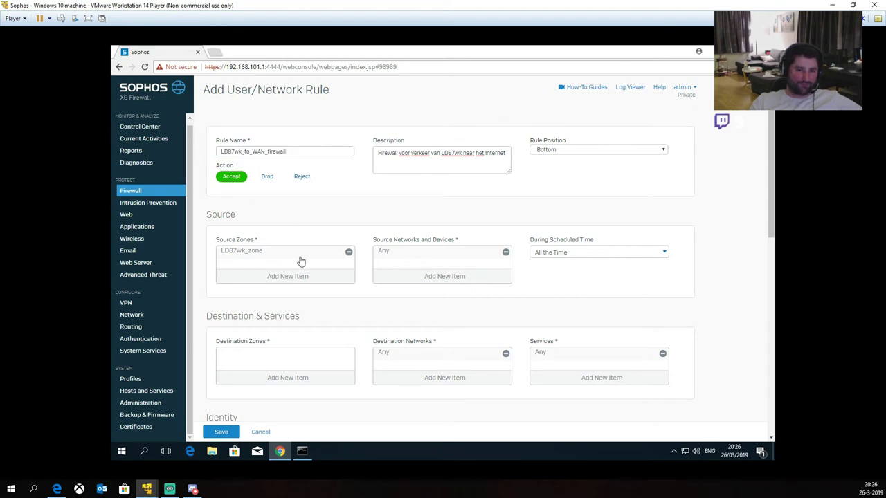
pyautogui.scroll(-2, 298, 260)
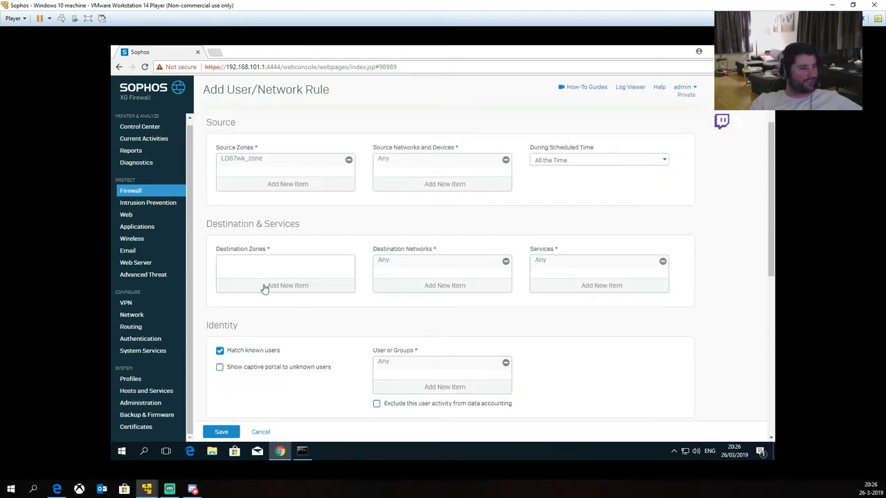
# Step: Add WAN as the rule's destination zone, leaving destination networks at Any
pyautogui.click(263, 287)
pyautogui.click(225, 318)
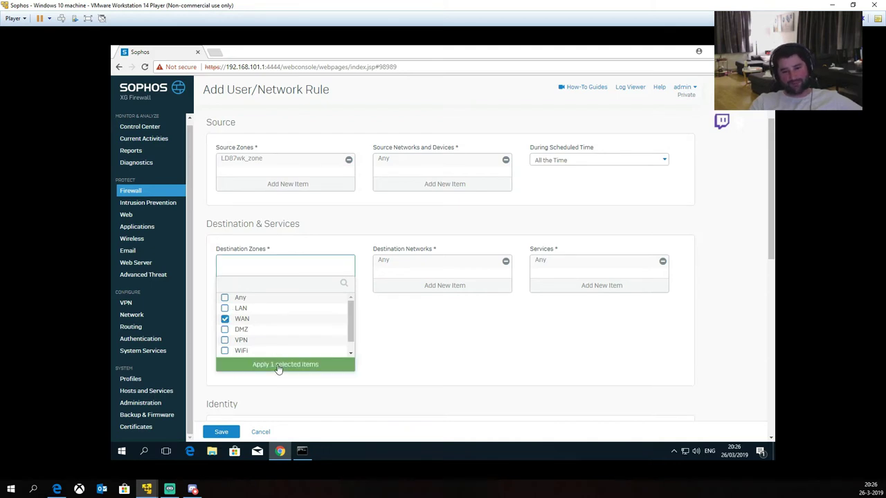
pyautogui.click(279, 367)
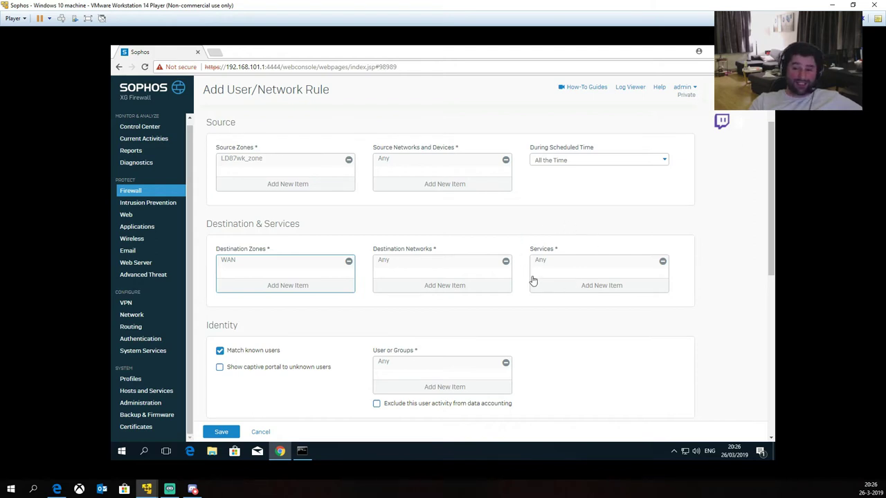
pyautogui.scroll(3, 534, 270)
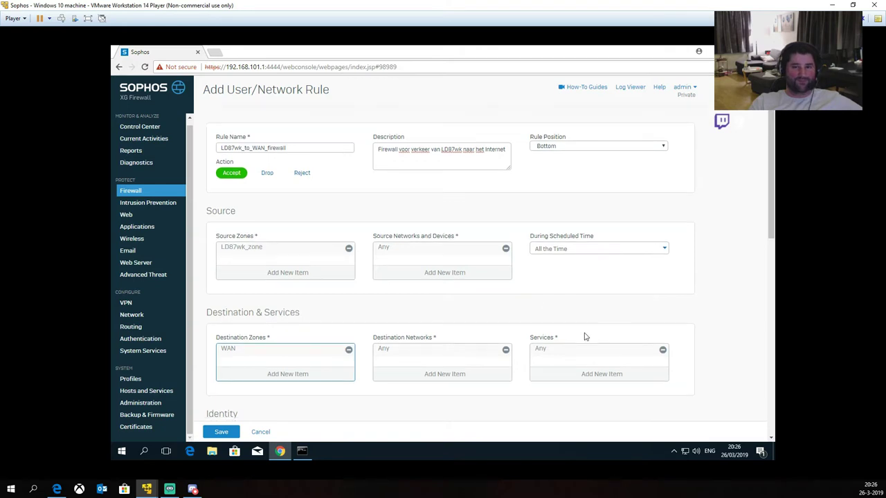
pyautogui.scroll(-1, 583, 336)
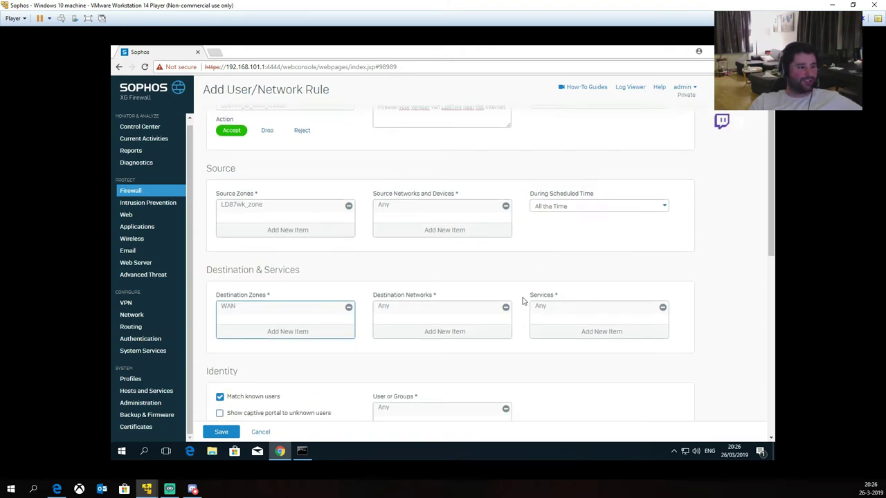
# Step: Replace Any with the DNS, HTTPS and HTTP services
pyautogui.click(663, 308)
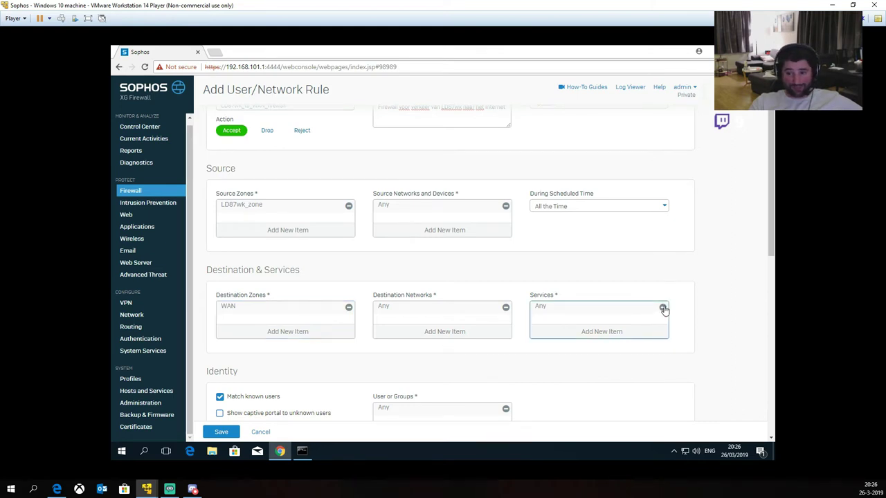
pyautogui.click(604, 333)
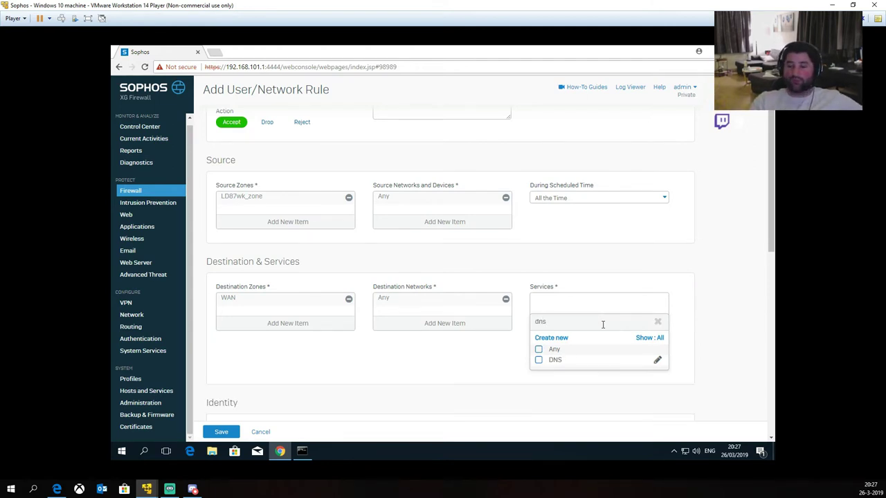
pyautogui.click(538, 361)
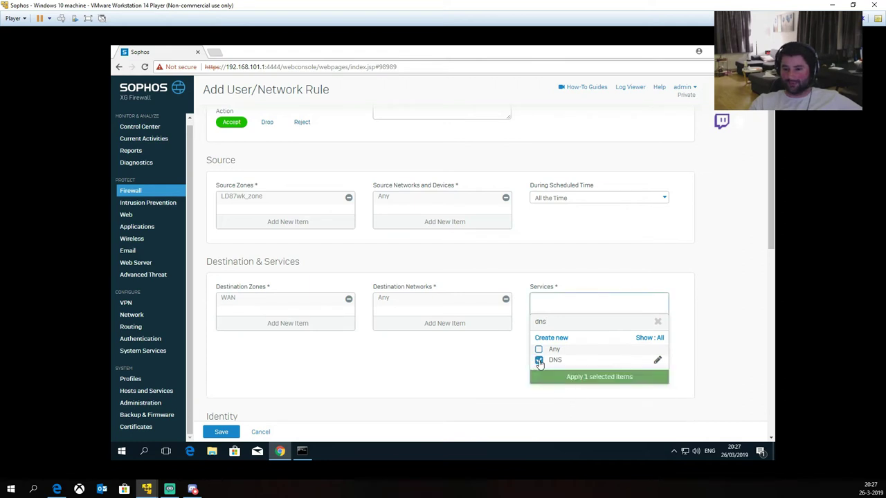
pyautogui.click(658, 325)
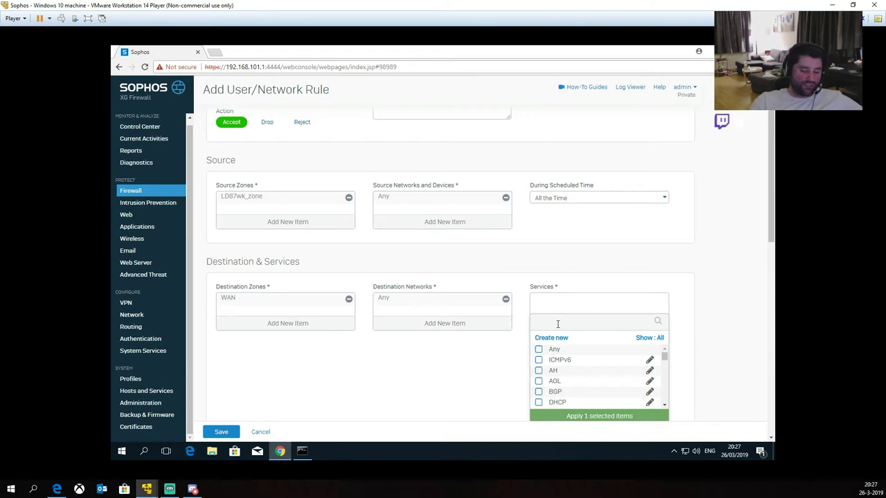
pyautogui.write('p')
pyautogui.click(538, 370)
pyautogui.click(538, 360)
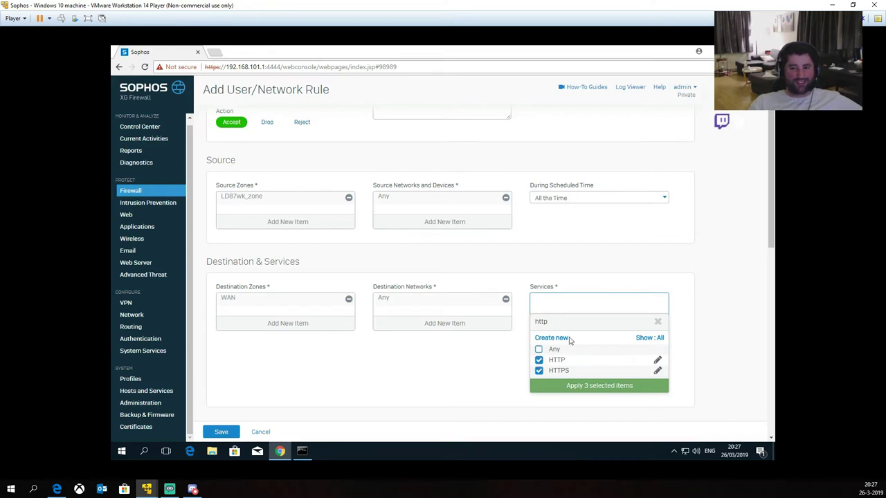
pyautogui.click(658, 321)
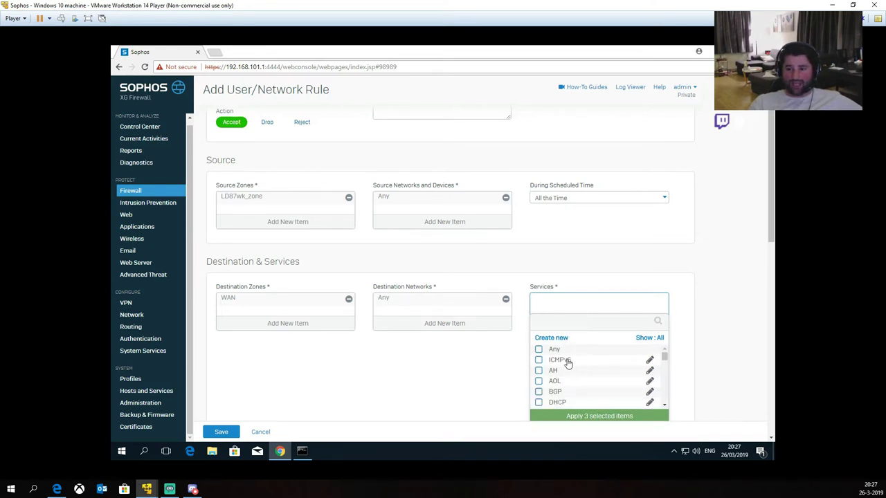
# Step: Add PING and ICMP to the rule's selected services
pyautogui.click(563, 321)
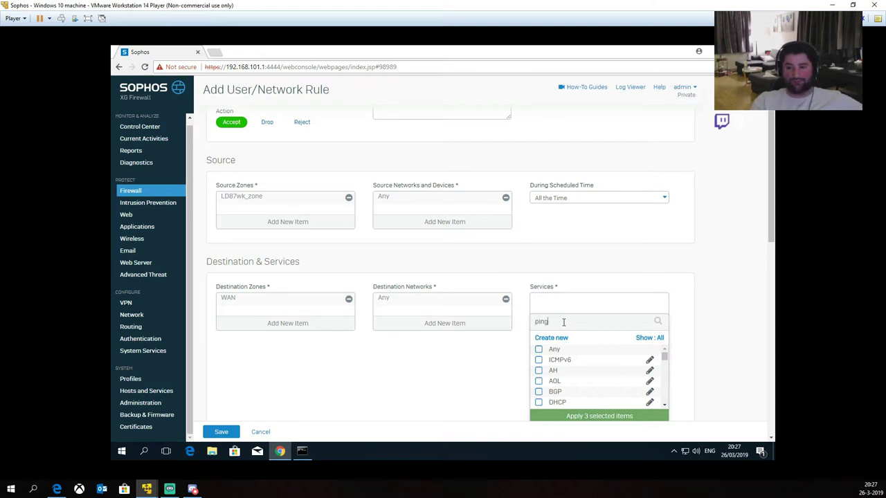
pyautogui.click(539, 360)
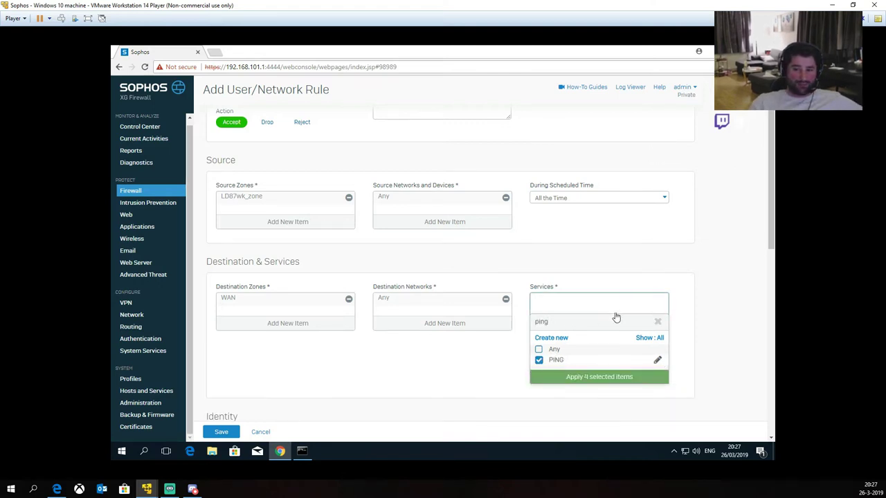
pyautogui.click(658, 322)
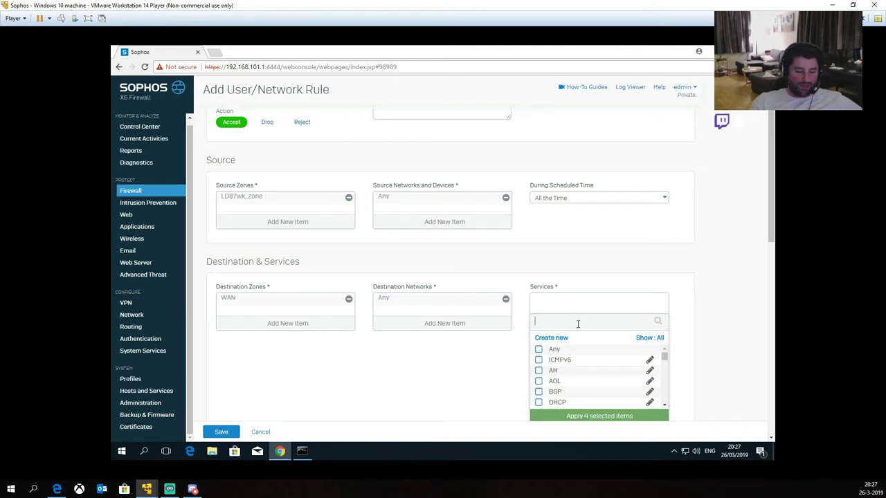
pyautogui.write('icmp')
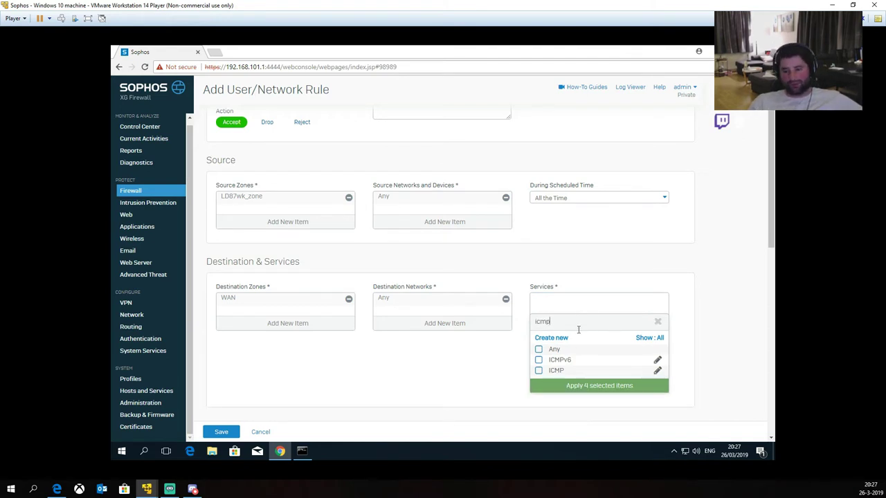
pyautogui.click(538, 370)
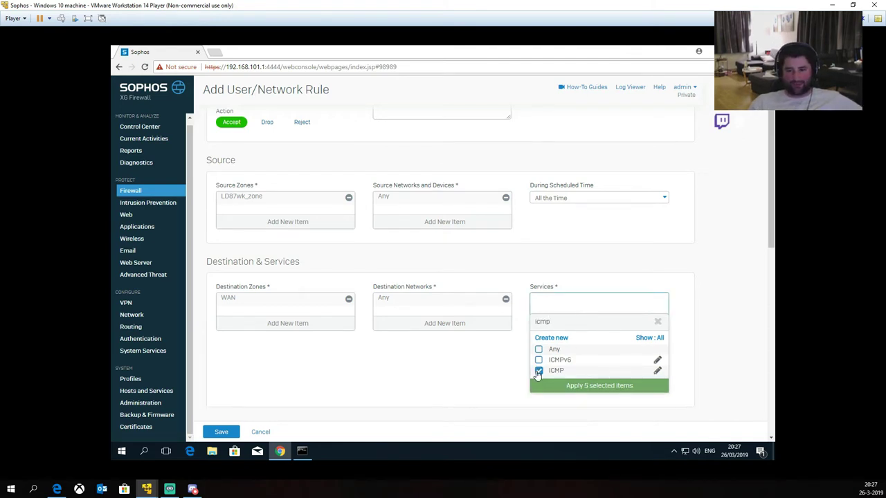
pyautogui.click(658, 323)
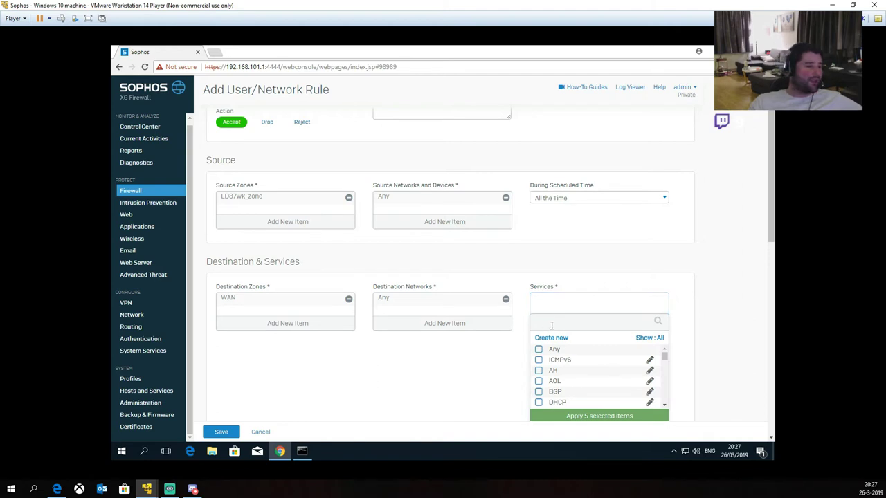
# Step: Tick the FTP, IMAP and INFO_REQUEST services
pyautogui.scroll(-2, 604, 388)
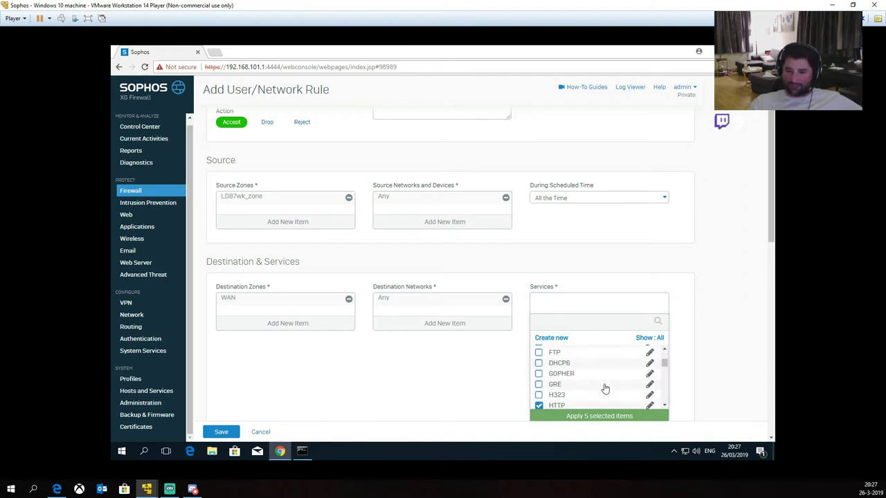
pyautogui.scroll(2, 583, 368)
pyautogui.click(539, 400)
pyautogui.scroll(-1, 619, 385)
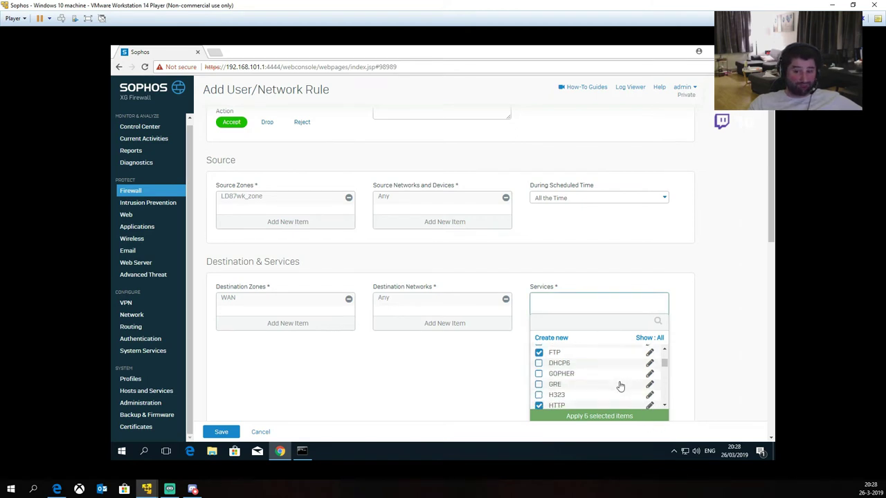
pyautogui.scroll(-2, 599, 368)
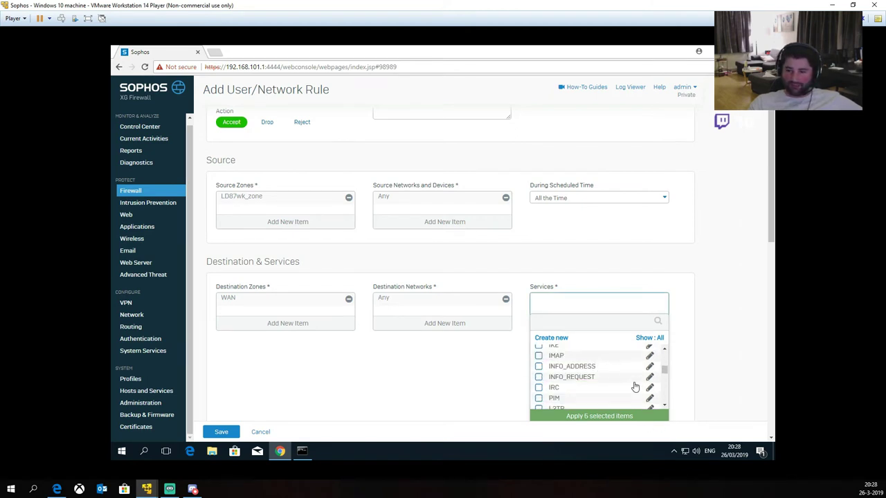
pyautogui.click(539, 356)
pyautogui.click(608, 377)
# Step: Untick NNTP, tick one more service, then add SIP and SSH
pyautogui.scroll(-2, 607, 377)
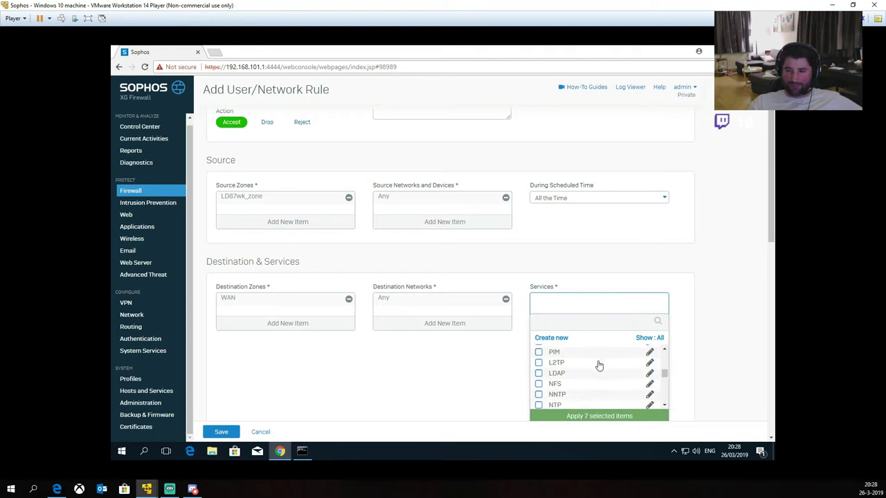
pyautogui.scroll(-2, 606, 372)
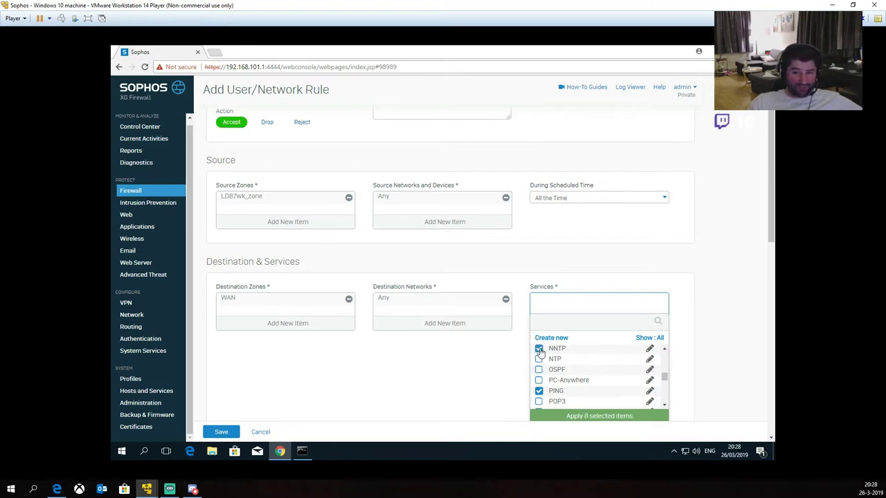
pyautogui.click(539, 349)
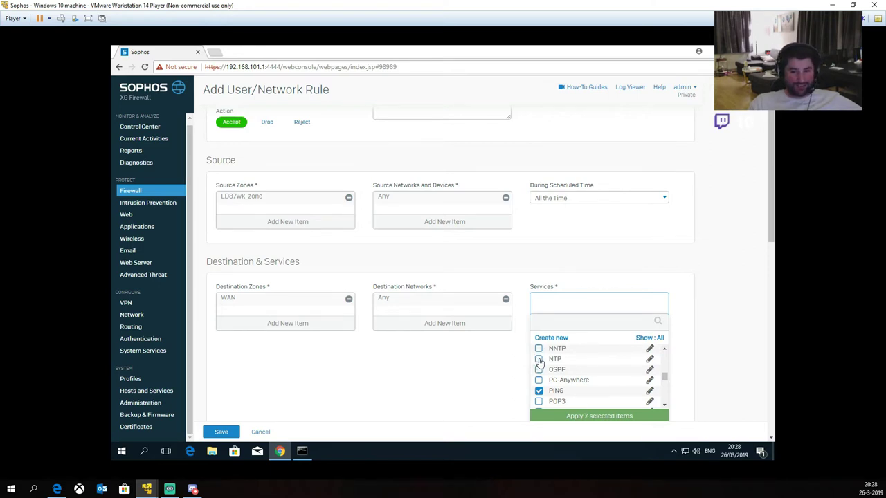
pyautogui.click(539, 369)
pyautogui.scroll(-1, 581, 380)
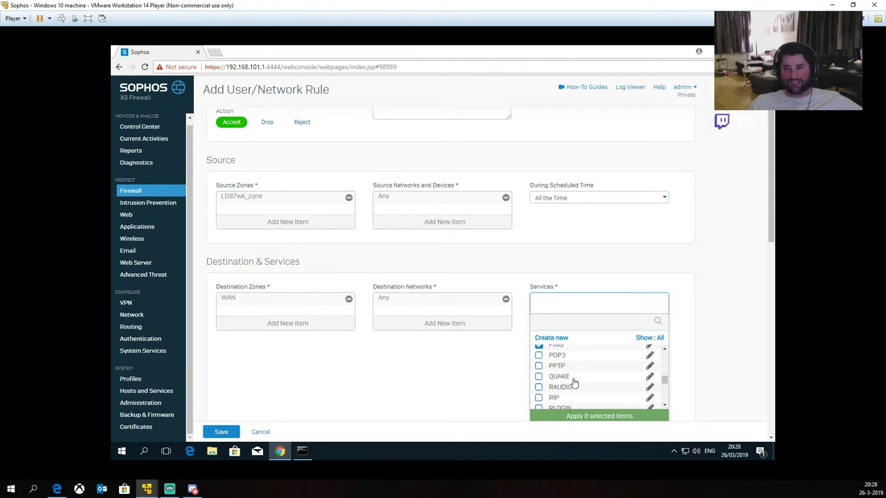
pyautogui.scroll(-1, 607, 377)
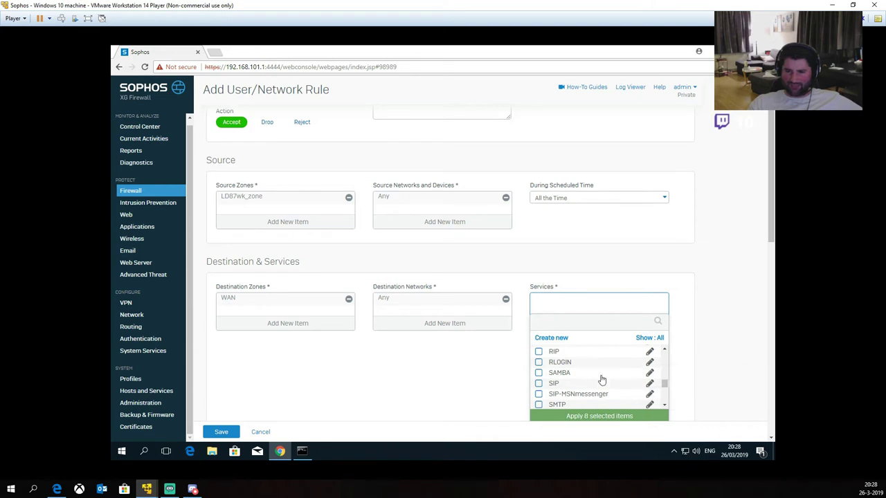
pyautogui.scroll(-2, 606, 389)
pyautogui.scroll(2, 606, 389)
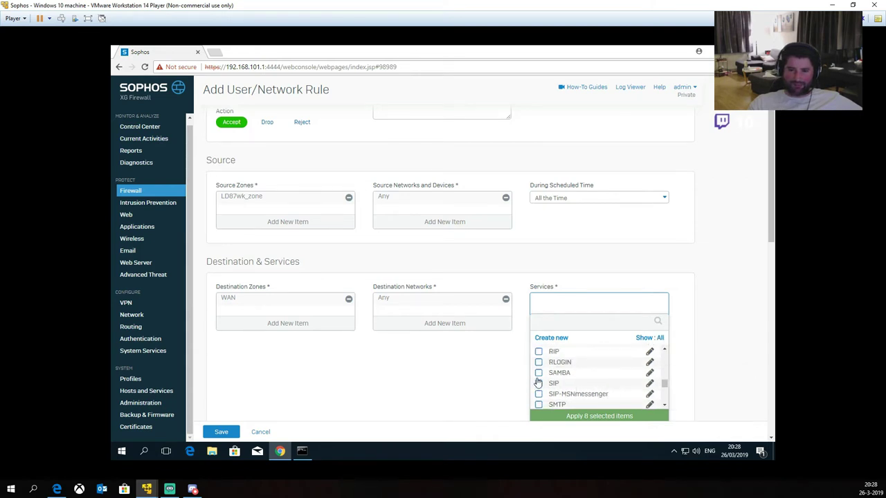
pyautogui.click(539, 384)
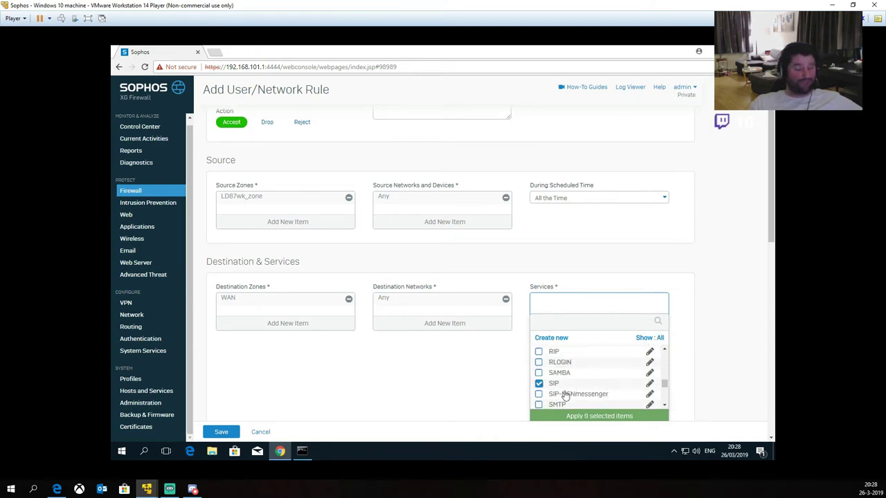
pyautogui.scroll(-2, 602, 384)
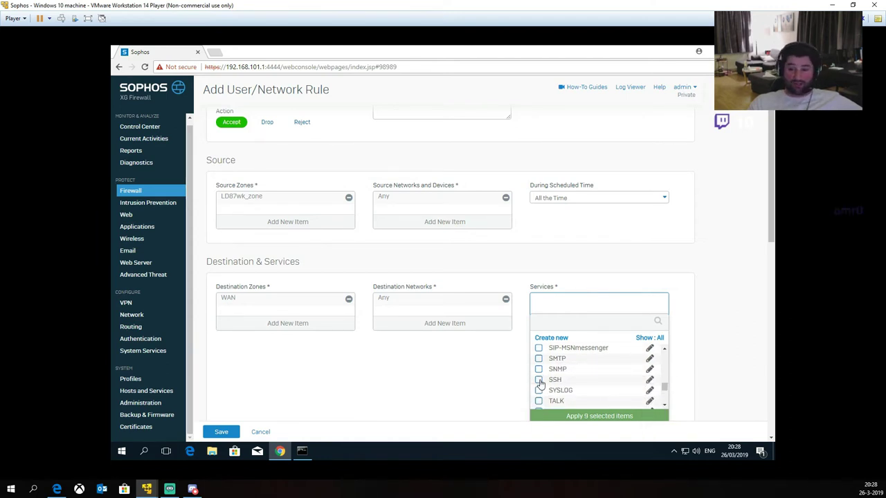
pyautogui.click(539, 380)
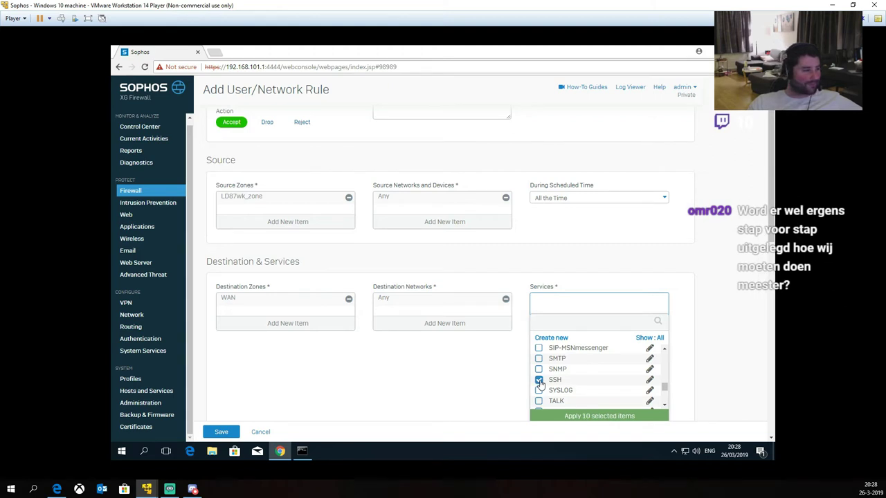
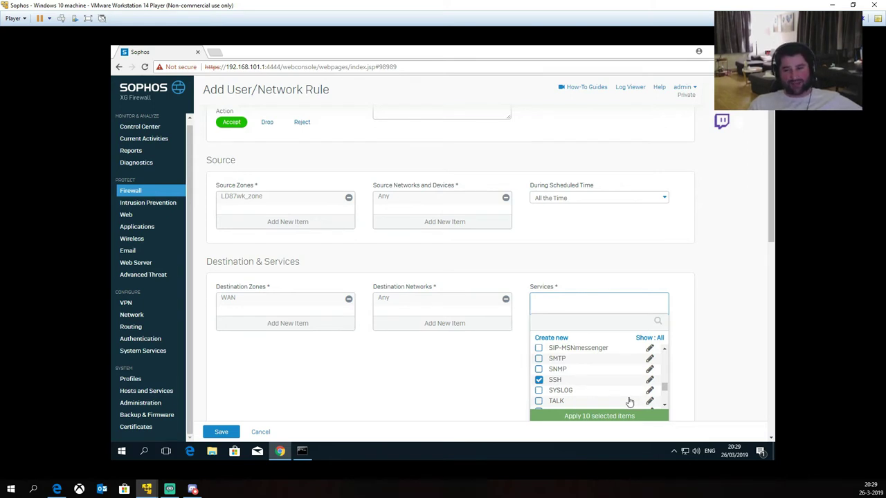
# Step: Apply the ten checked services, DNS through SSH, to the rule's destination services
pyautogui.moveTo(597, 396)
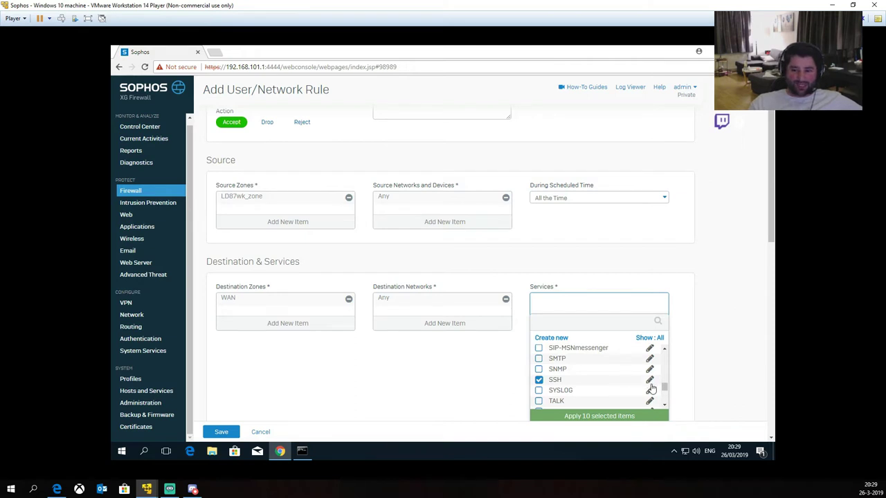
pyautogui.scroll(-1, 625, 391)
pyautogui.moveTo(619, 371)
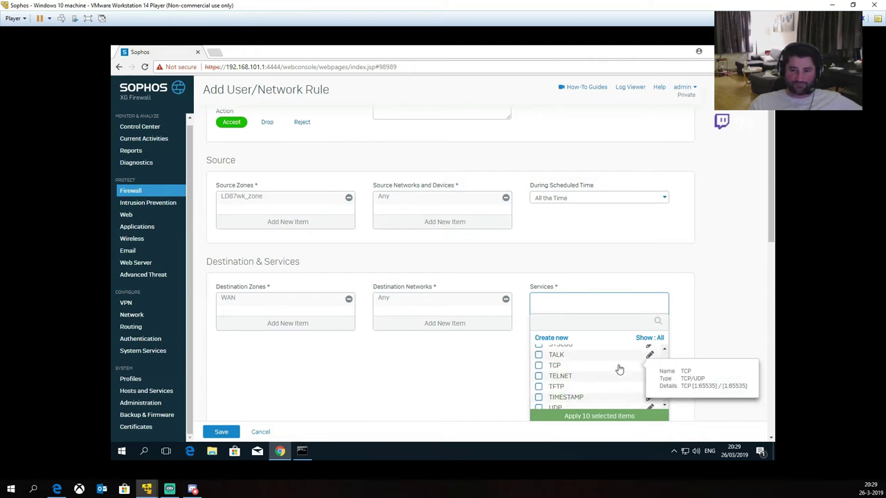
pyautogui.scroll(-1, 619, 367)
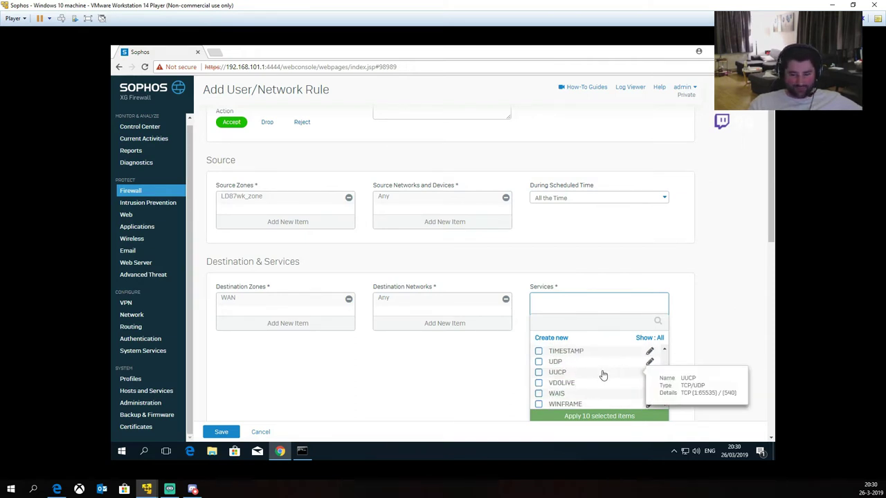
pyautogui.scroll(-2, 603, 373)
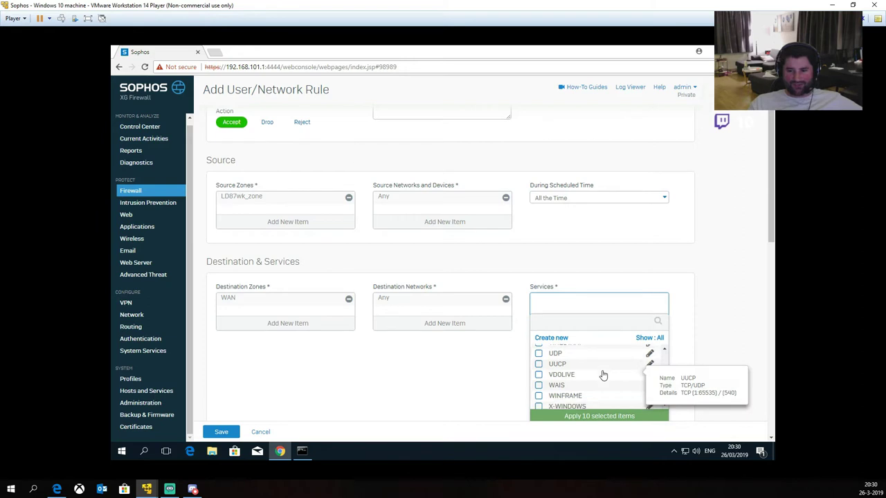
pyautogui.click(590, 418)
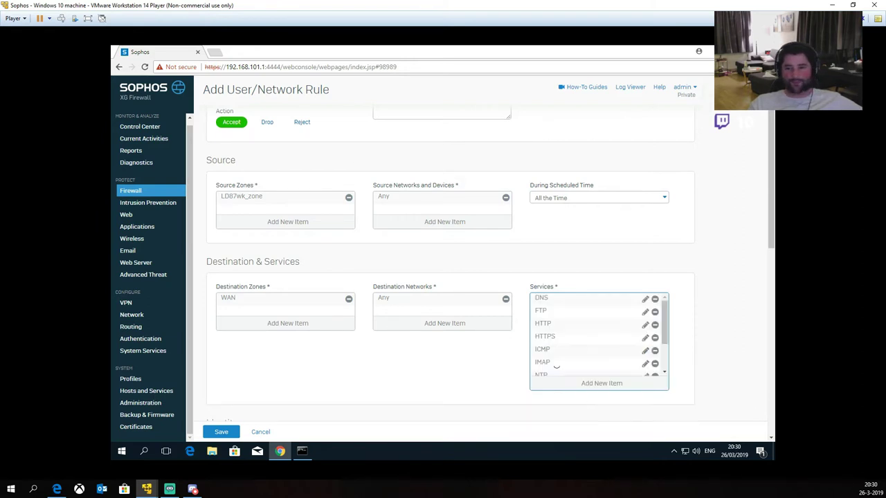
# Step: Scroll through the rule form to check source LD87wk_zone, destination WAN and services
pyautogui.scroll(1, 593, 330)
pyautogui.scroll(-1, 698, 337)
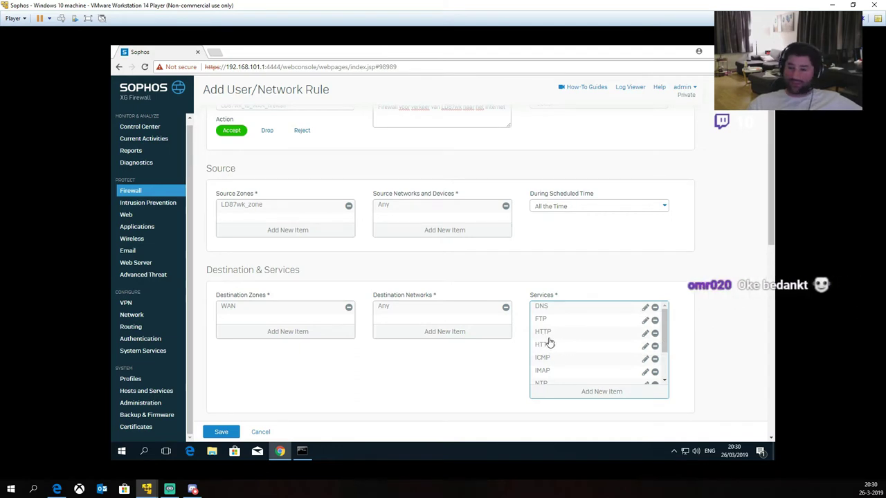
pyautogui.scroll(-2, 548, 342)
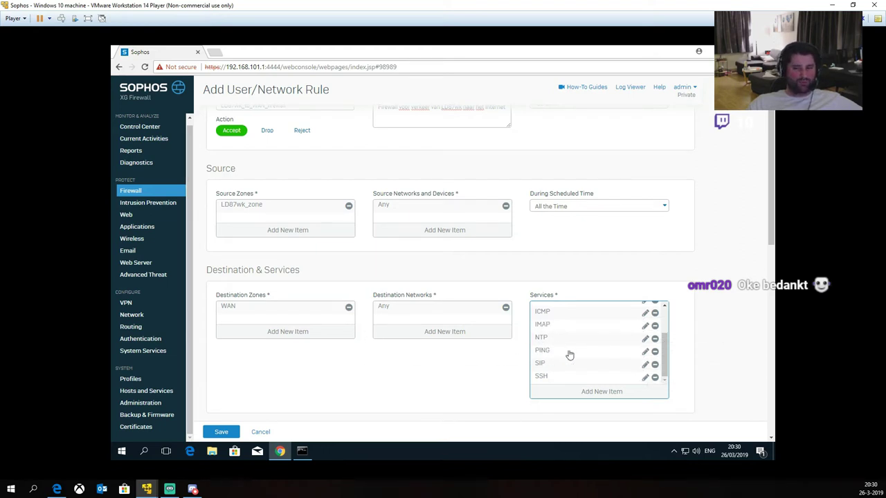
pyautogui.scroll(-1, 571, 339)
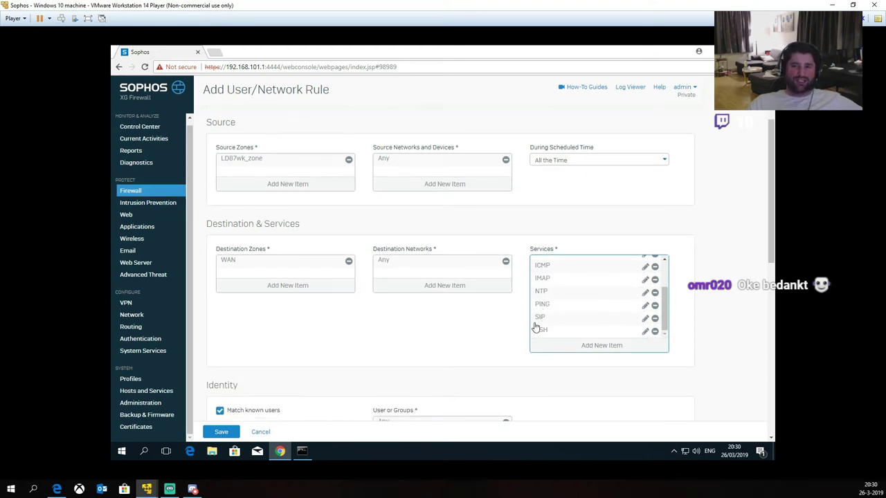
pyautogui.moveTo(539, 337)
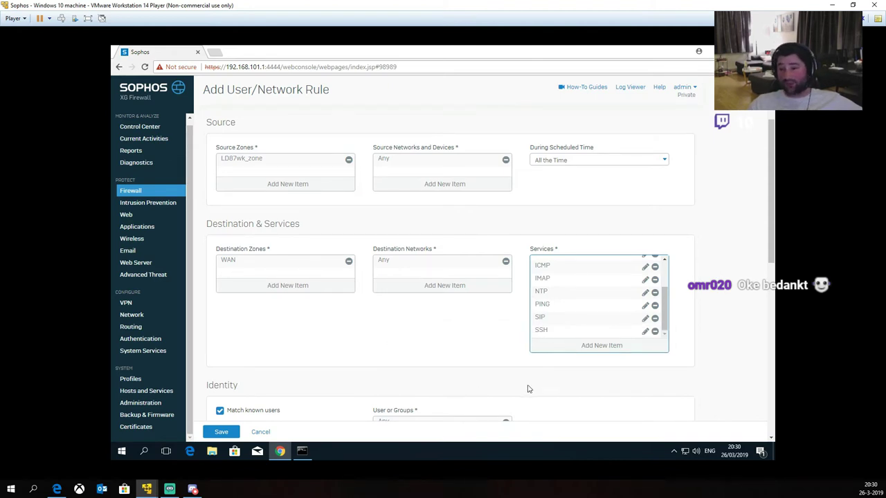
pyautogui.scroll(1, 587, 302)
pyautogui.scroll(1, 587, 303)
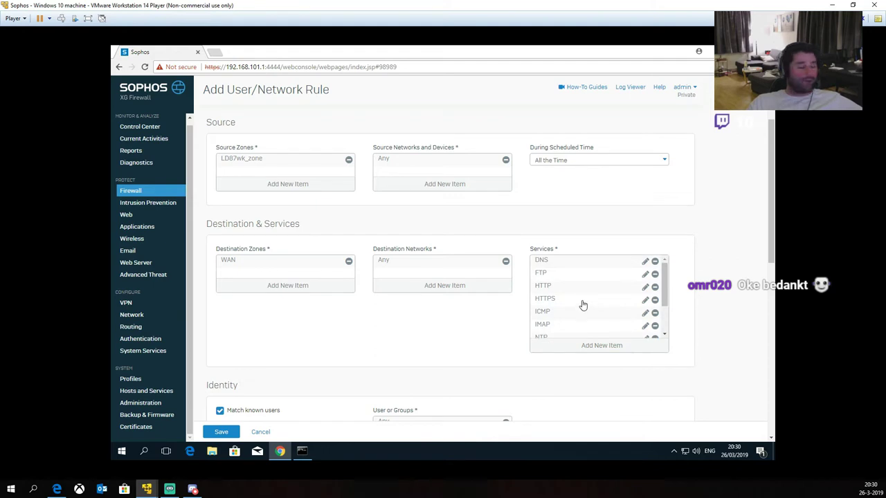
pyautogui.moveTo(581, 304)
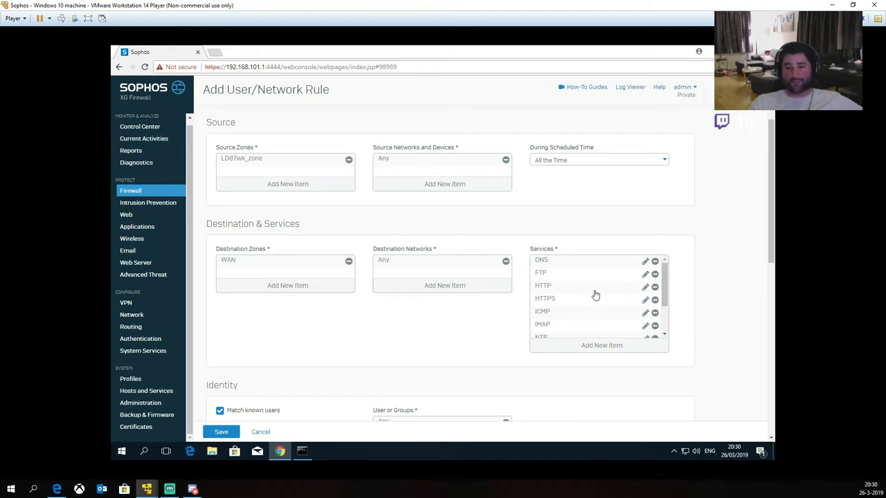
pyautogui.scroll(-3, 594, 296)
pyautogui.scroll(-3, 442, 325)
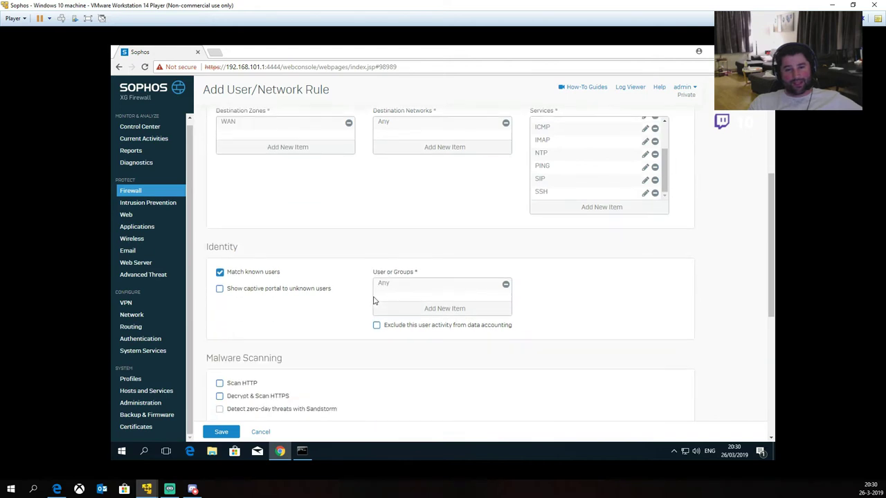
# Step: Uncheck 'Match known users' in the rule's Identity section
pyautogui.scroll(1, 585, 251)
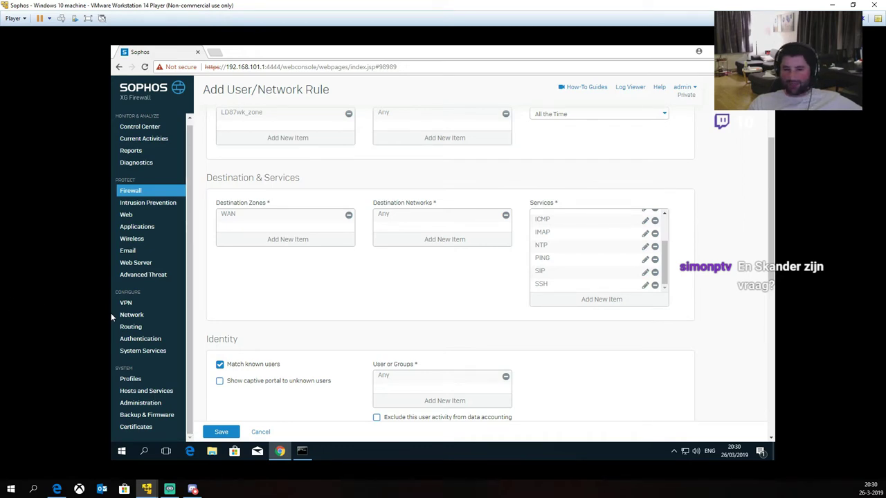
pyautogui.scroll(-5, 354, 294)
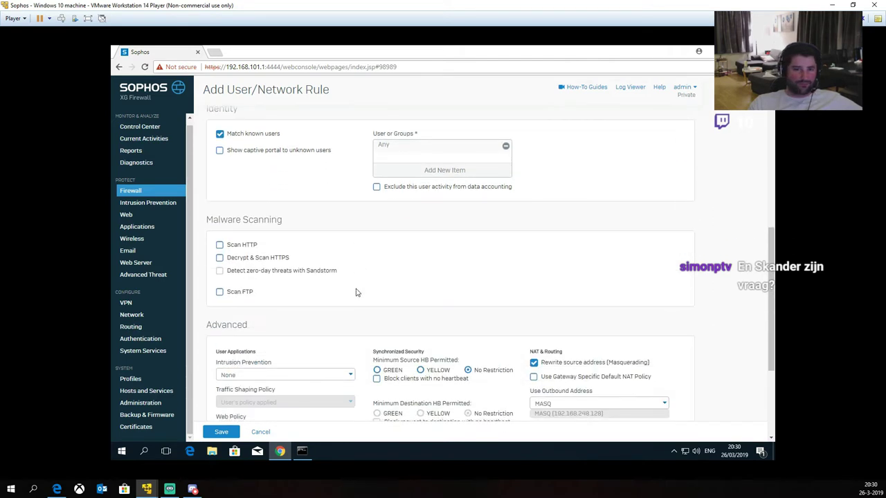
pyautogui.scroll(1, 360, 289)
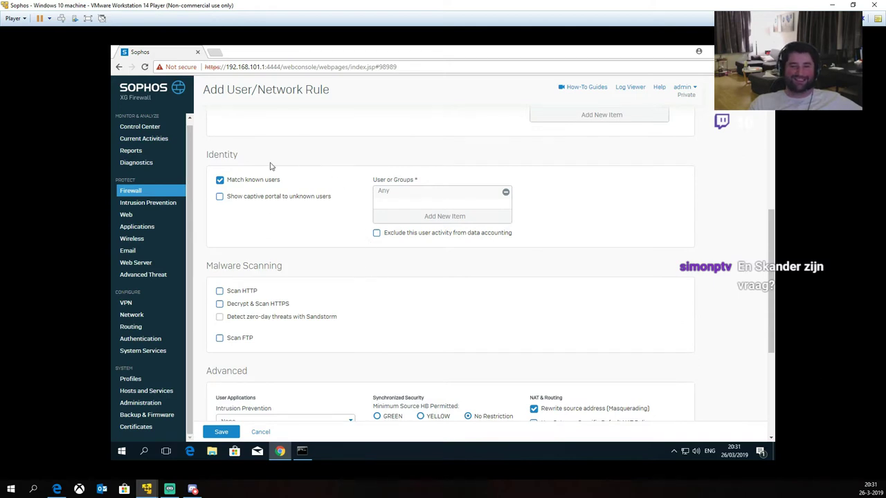
pyautogui.scroll(4, 340, 210)
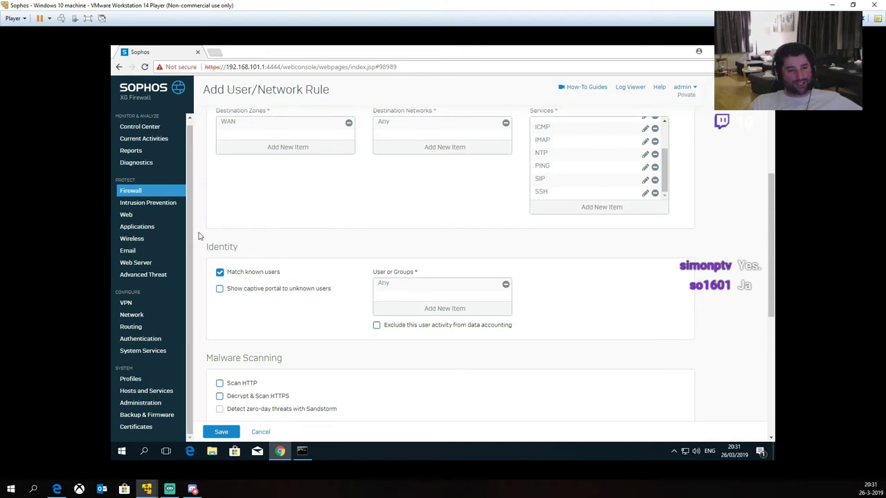
pyautogui.click(246, 273)
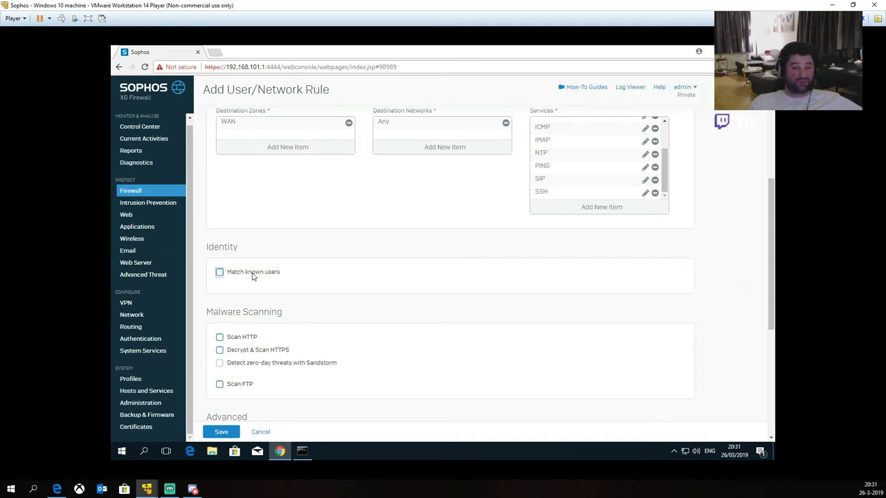
pyautogui.scroll(-1, 374, 263)
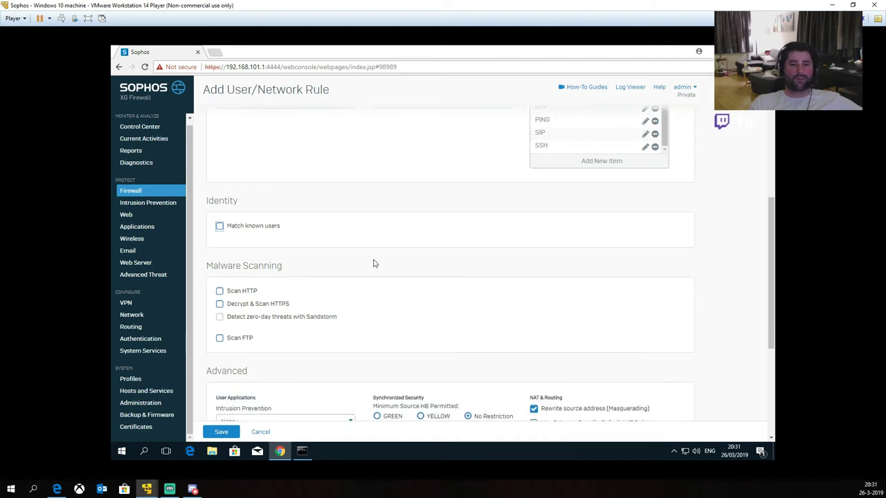
pyautogui.scroll(-2, 270, 312)
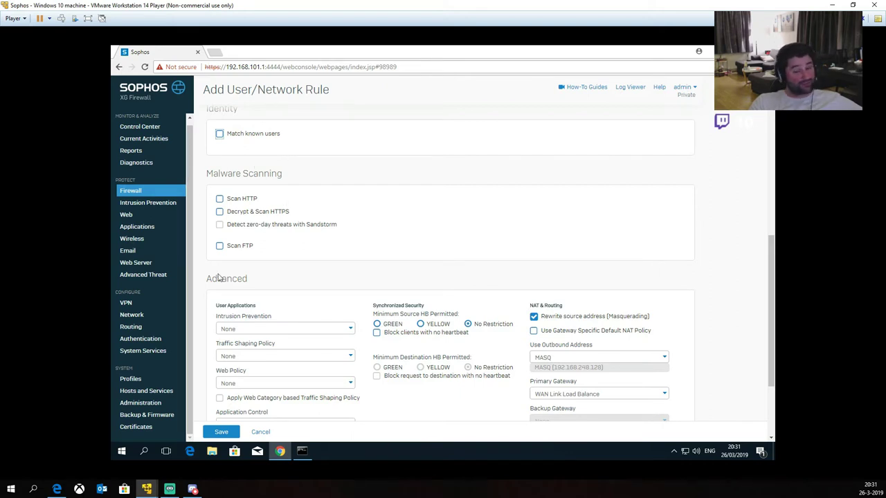
pyautogui.scroll(-3, 312, 249)
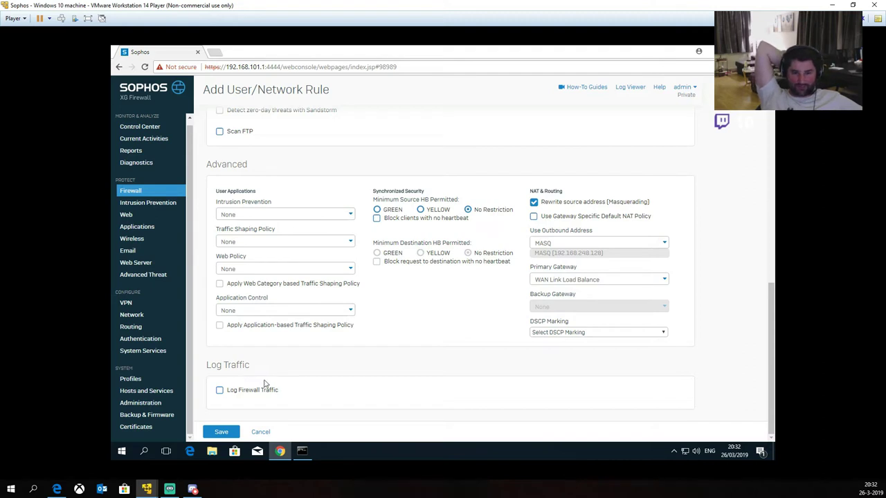
# Step: Review the intrusion prevention and traffic shaping policies, leaving both at None
pyautogui.scroll(1, 277, 381)
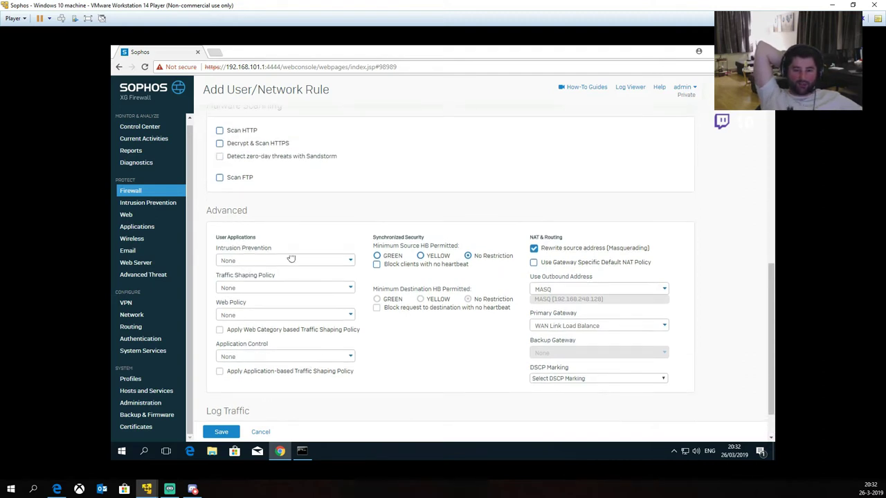
pyautogui.click(253, 262)
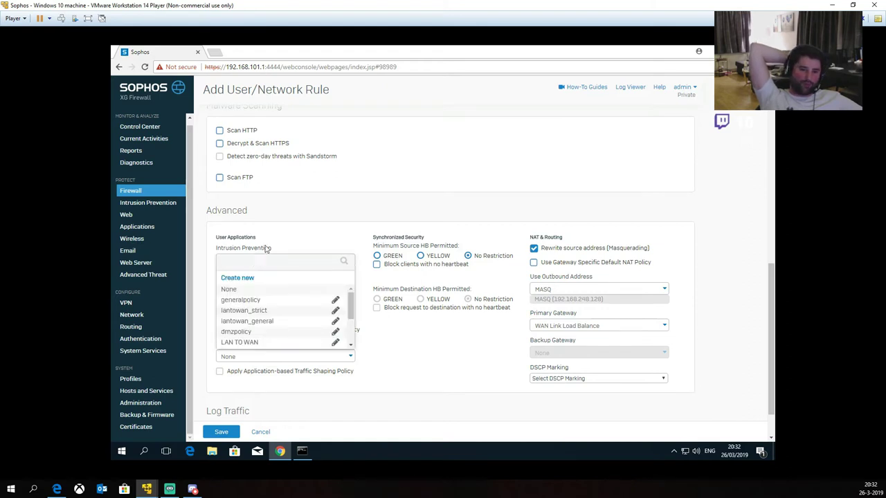
pyautogui.click(288, 232)
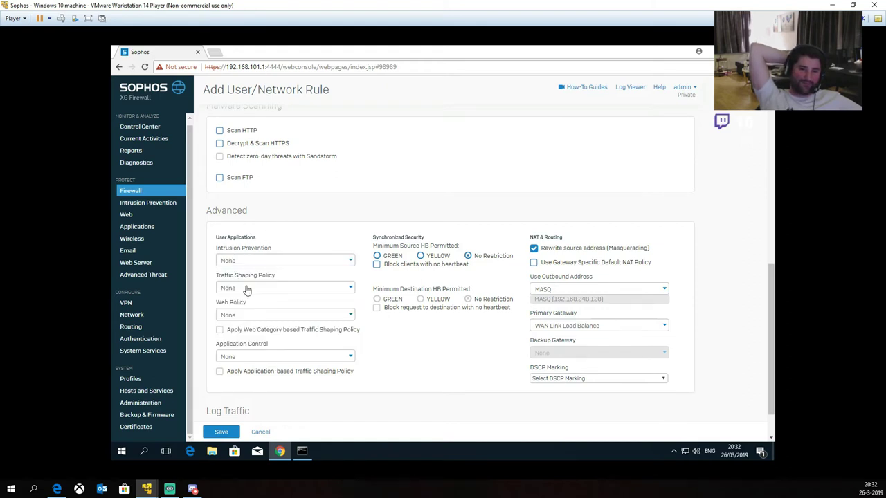
pyautogui.click(251, 287)
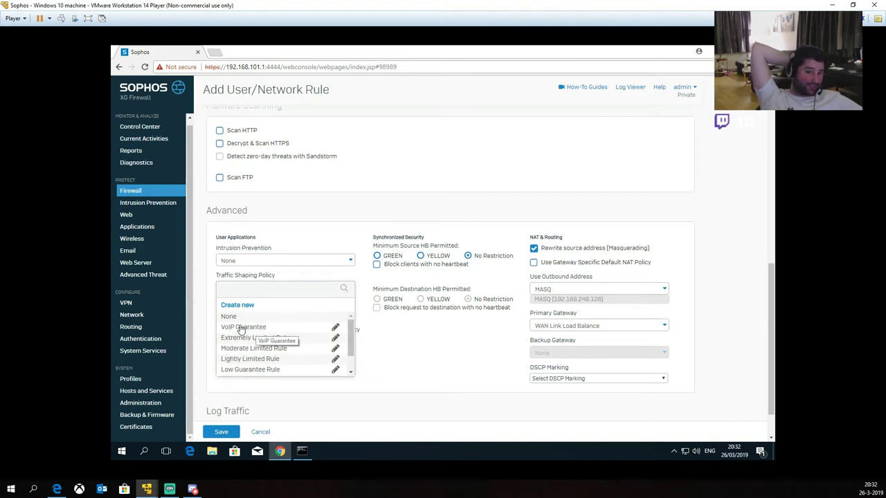
pyautogui.click(231, 316)
pyautogui.click(322, 289)
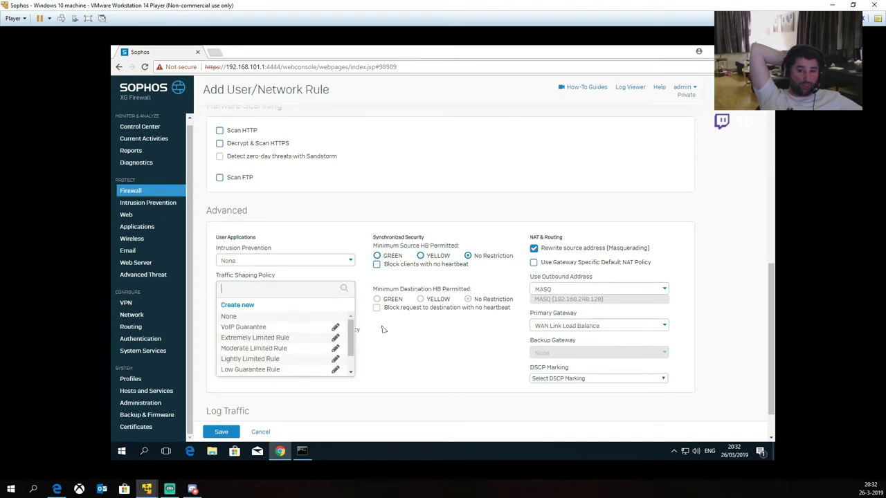
pyautogui.click(397, 354)
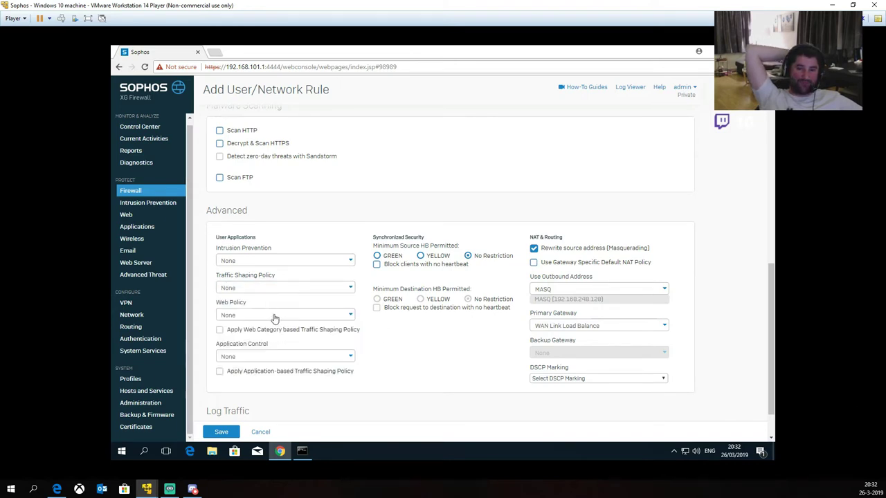
# Step: Browse the web policy and application control lists, keeping Application Control at None
pyautogui.click(259, 315)
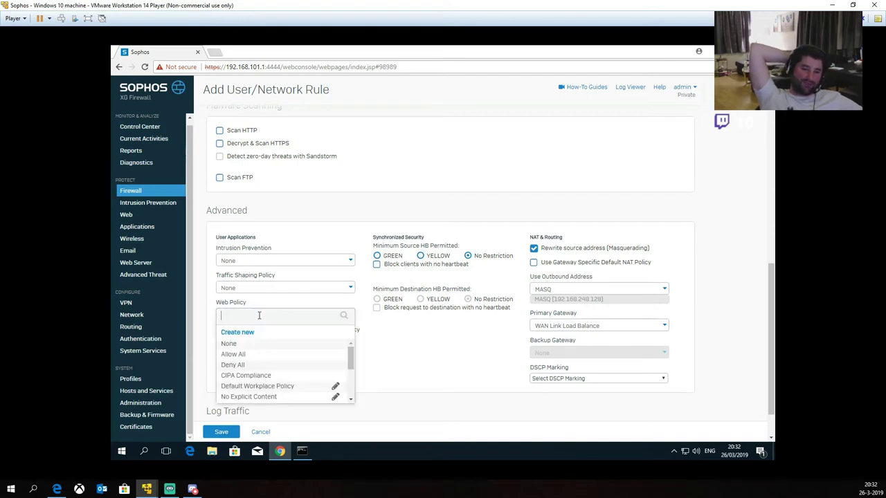
pyautogui.scroll(-2, 316, 361)
pyautogui.scroll(-4, 316, 361)
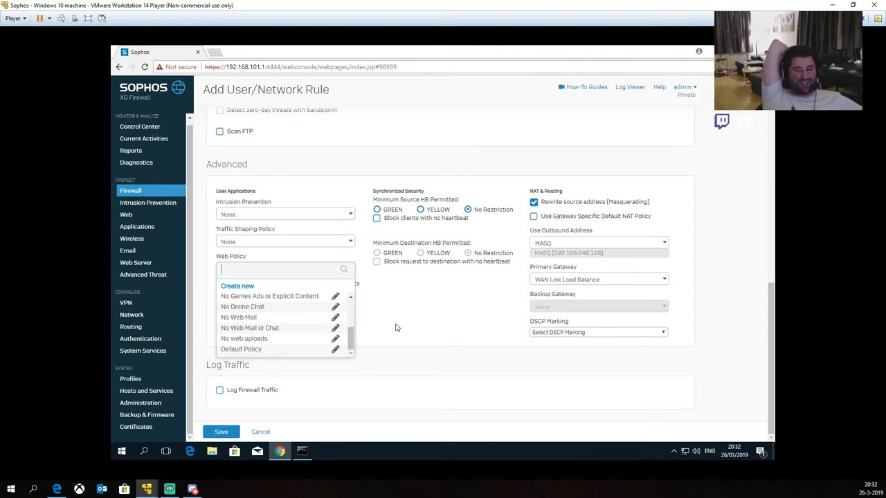
pyautogui.click(396, 327)
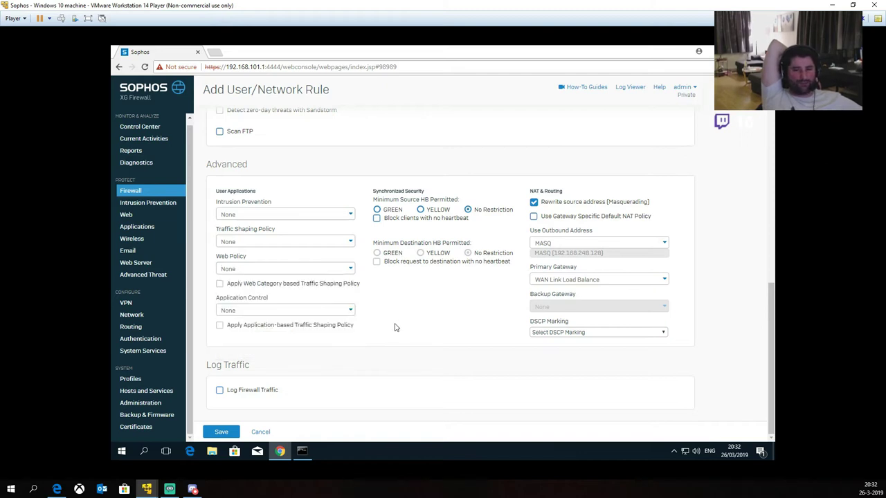
pyautogui.click(350, 310)
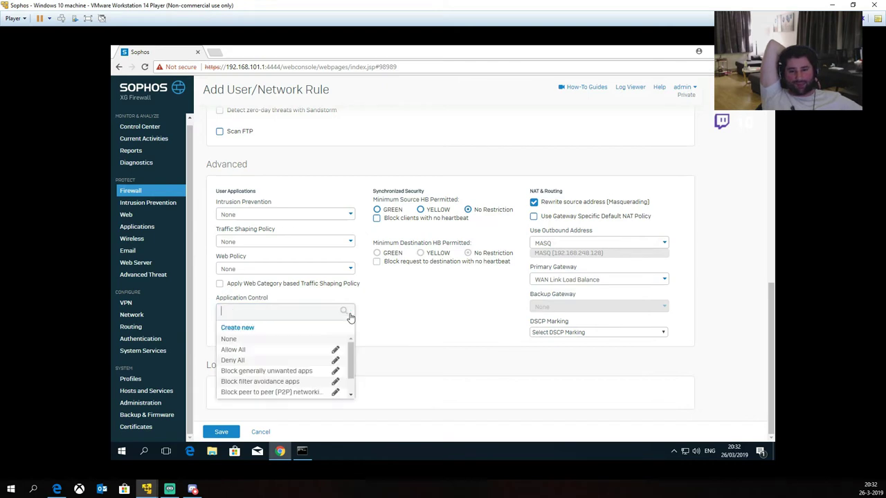
pyautogui.scroll(-1, 321, 354)
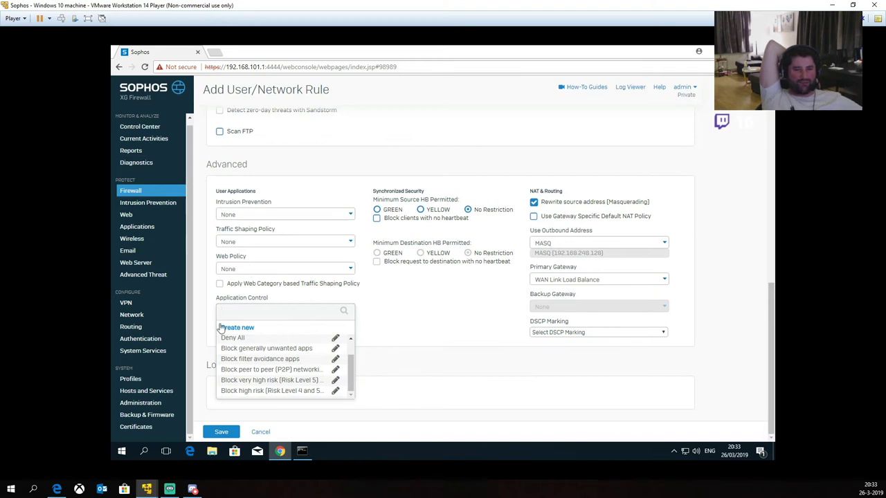
pyautogui.click(377, 311)
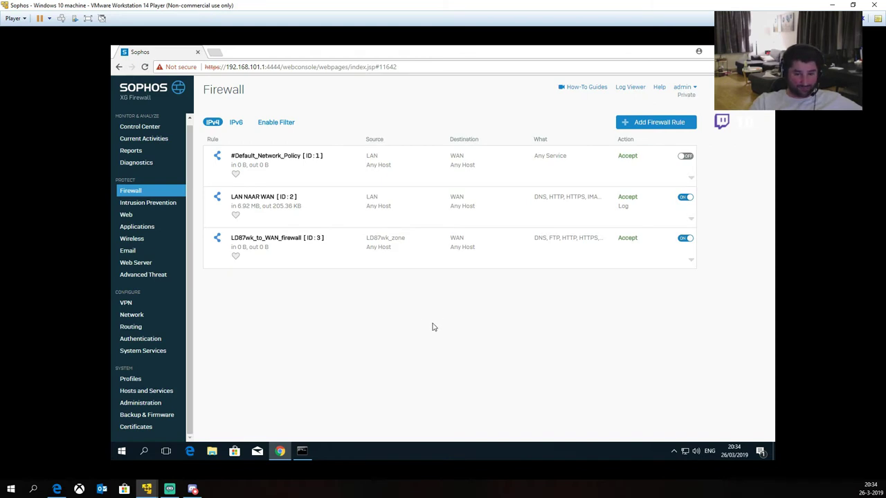
# Step: Go to the Network section from the sidebar
pyautogui.click(134, 317)
# Step: Add a zone named LD87Lan_Zone with a description for the LD87 LAN network
pyautogui.click(259, 135)
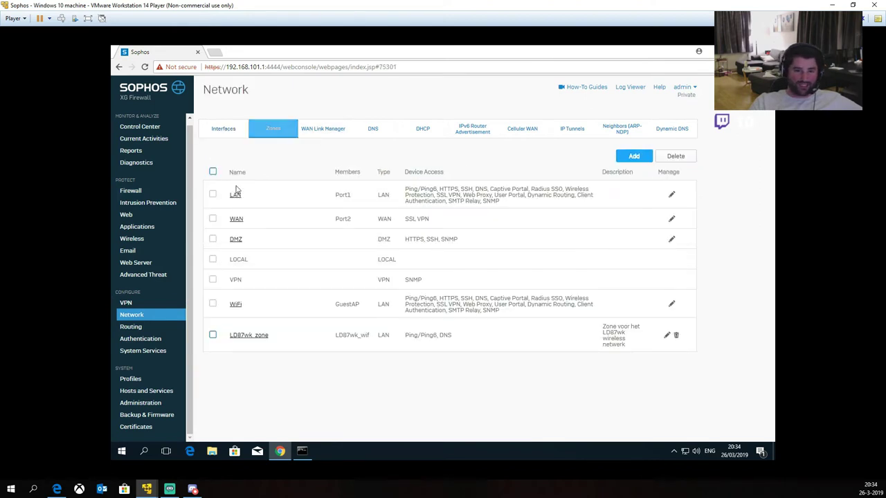
pyautogui.click(634, 156)
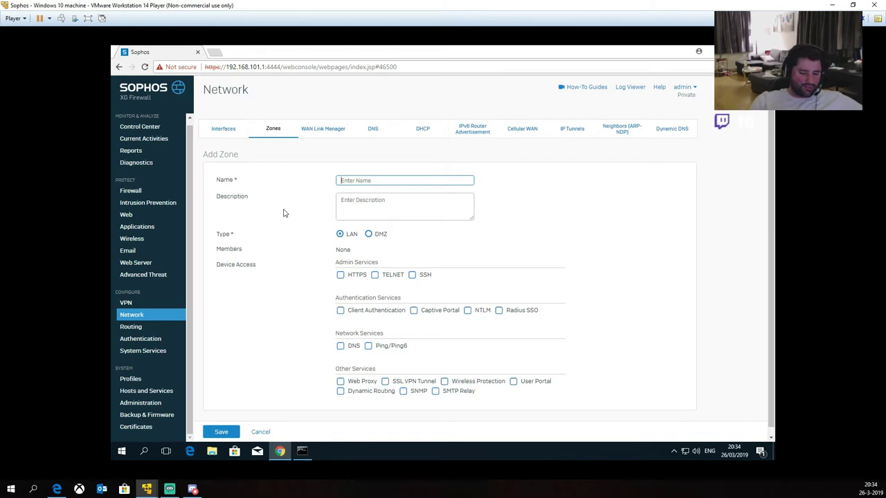
pyautogui.write('LD')
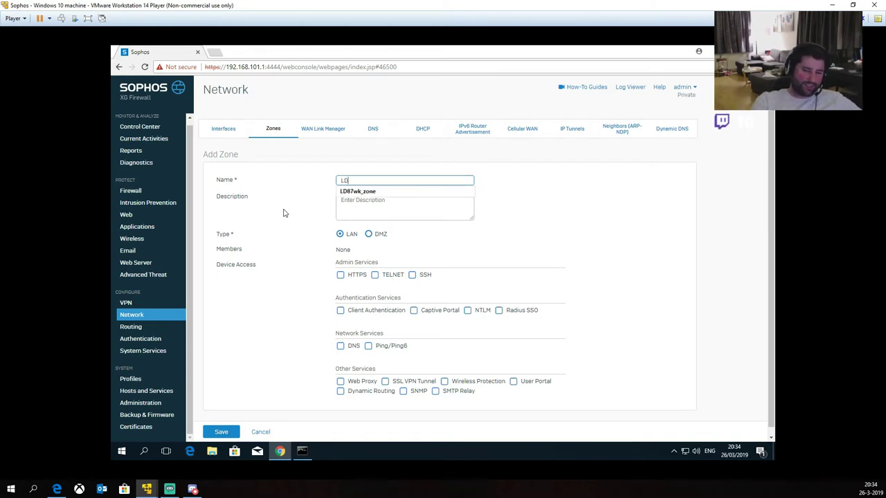
pyautogui.write('87Lan_Zone')
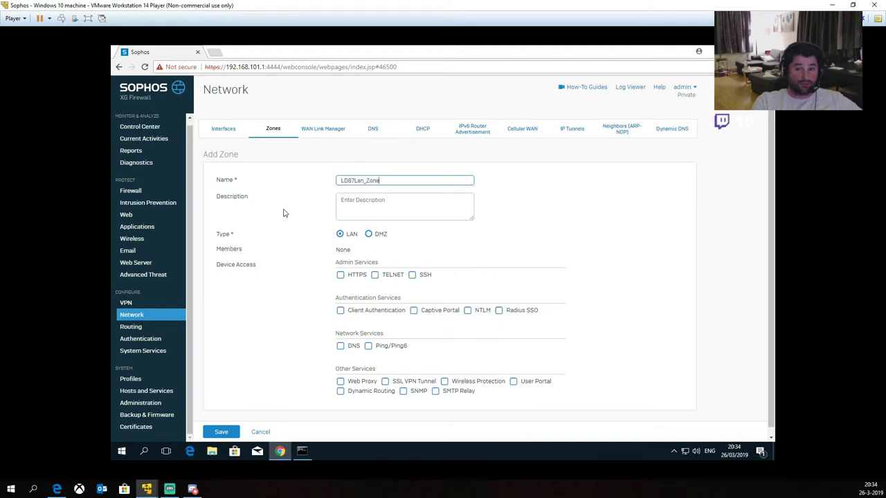
pyautogui.click(360, 209)
pyautogui.write('zone voor het LD87 KAN')
pyautogui.press('BackSpace')
pyautogui.press('BackSpace')
pyautogui.press('BackSpace')
pyautogui.press('BackSpace')
pyautogui.write('netwerk')
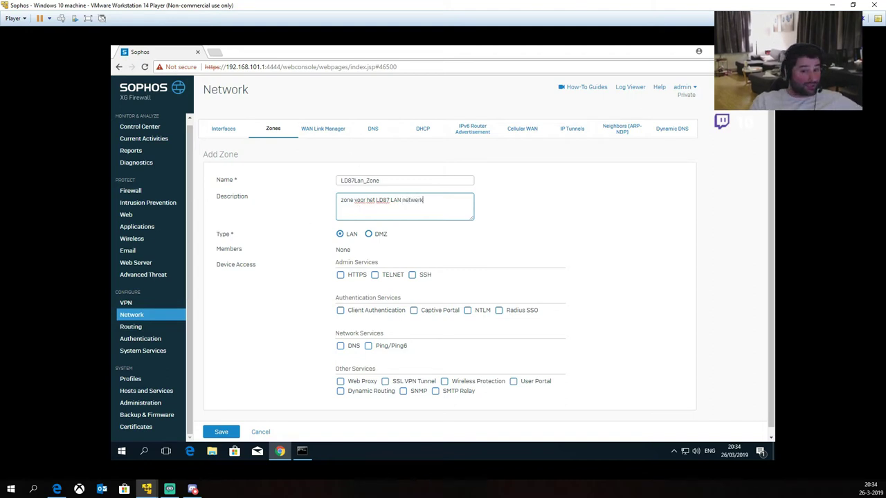
pyautogui.click(291, 278)
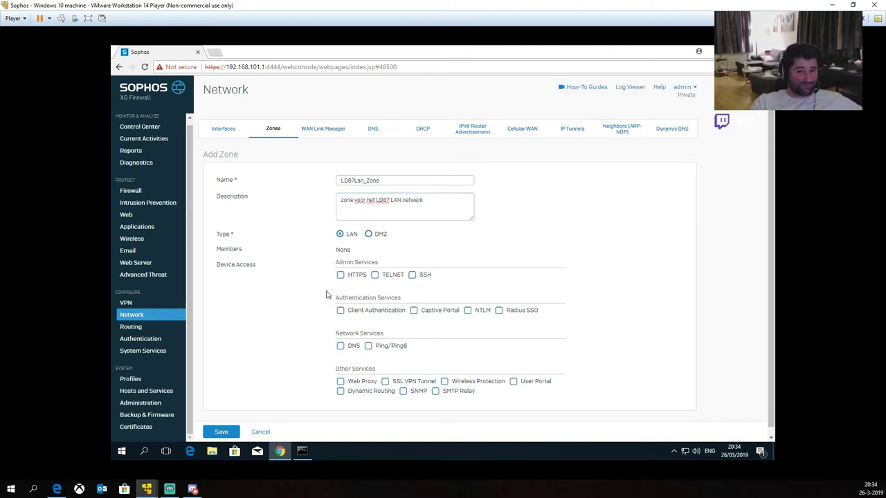
# Step: Allow DNS and Ping/Ping6 in LD87Lan_Zone and save the zone
pyautogui.scroll(-1, 409, 288)
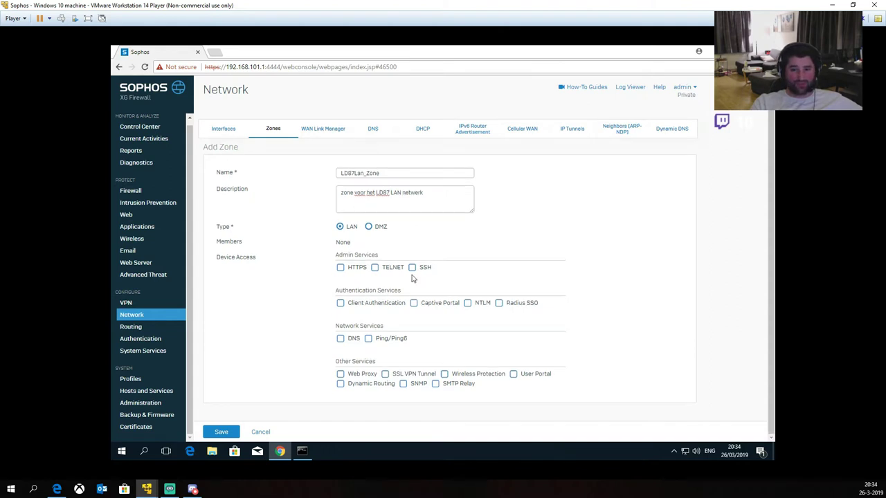
pyautogui.click(341, 339)
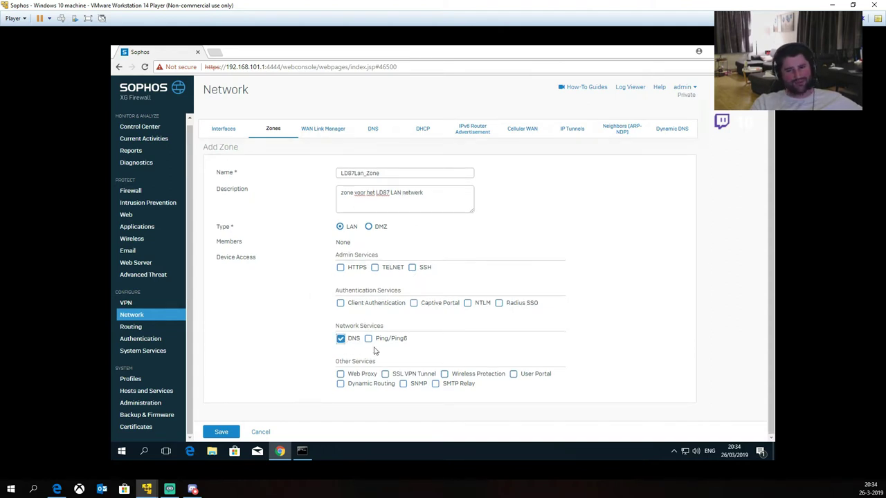
pyautogui.click(368, 339)
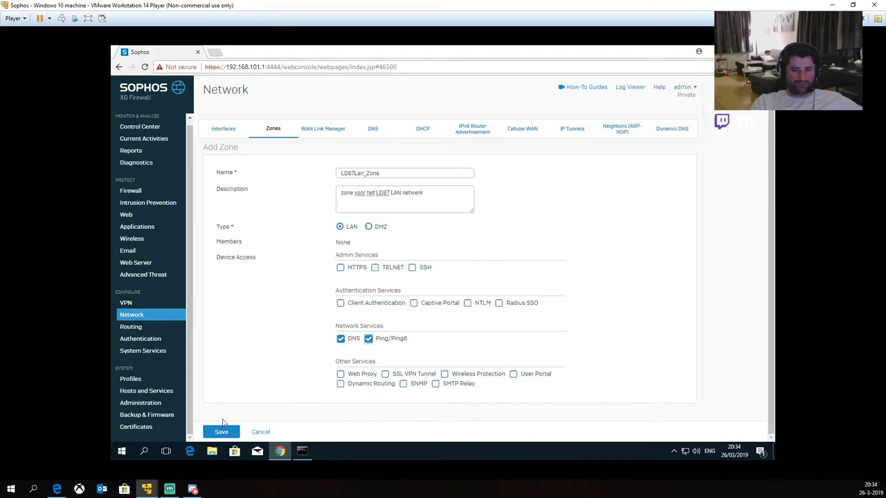
pyautogui.click(223, 432)
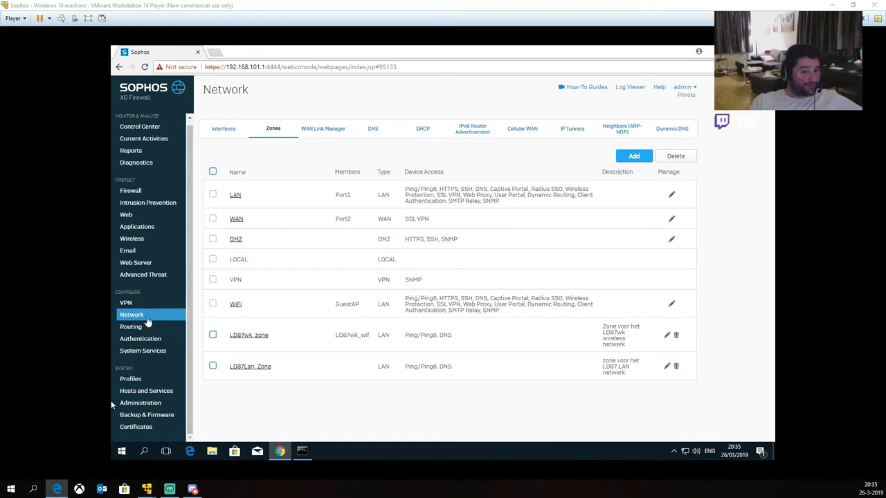
pyautogui.click(239, 129)
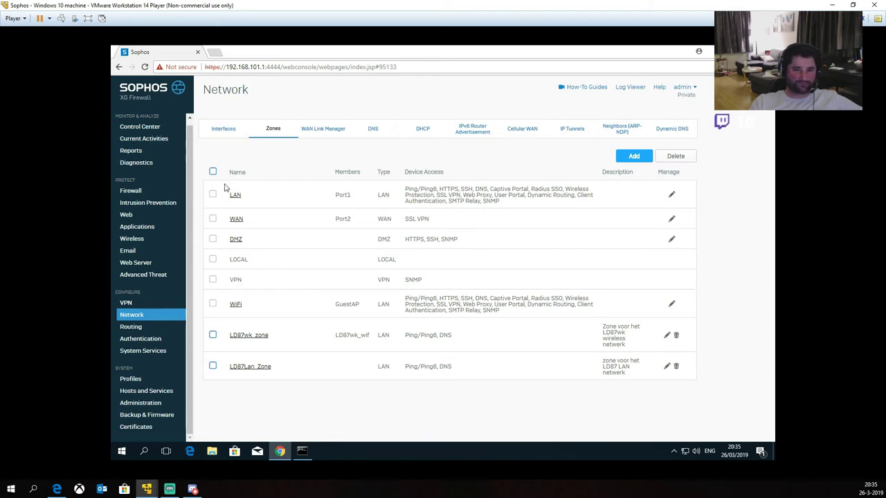
# Step: Open Port3's Edit Interface page from the Interfaces list
pyautogui.click(220, 128)
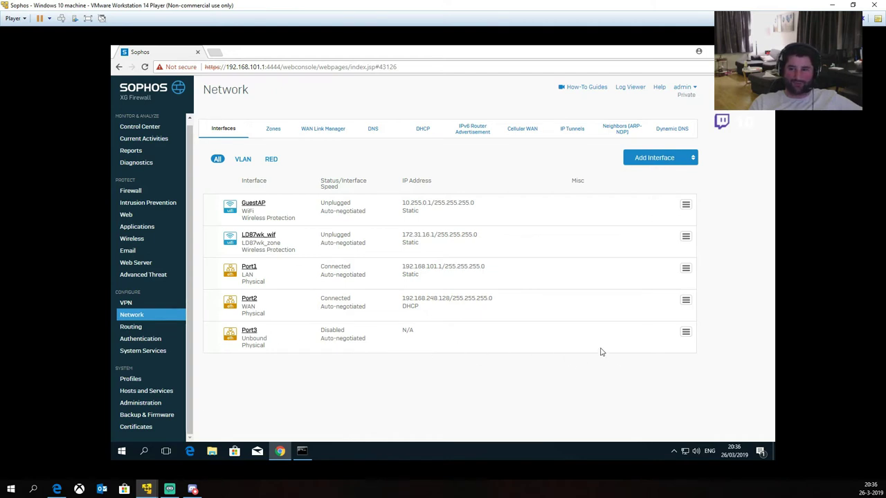
pyautogui.moveTo(685, 334)
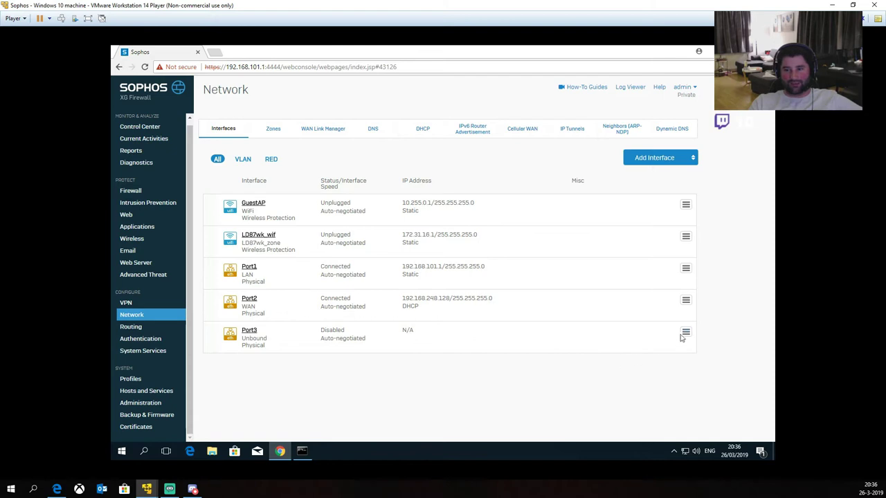
pyautogui.click(630, 367)
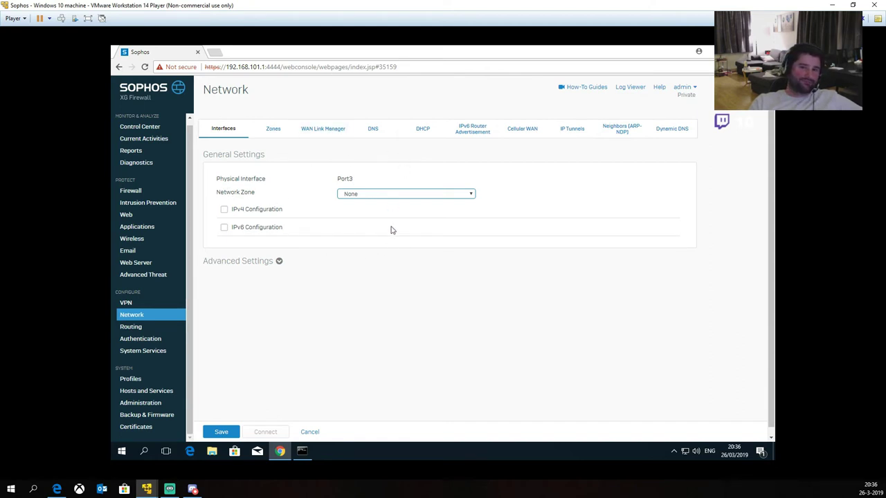
# Step: Put Port3 in LD87Lan_Zone with static IPv4 address 192.168.112.1/24
pyautogui.click(362, 195)
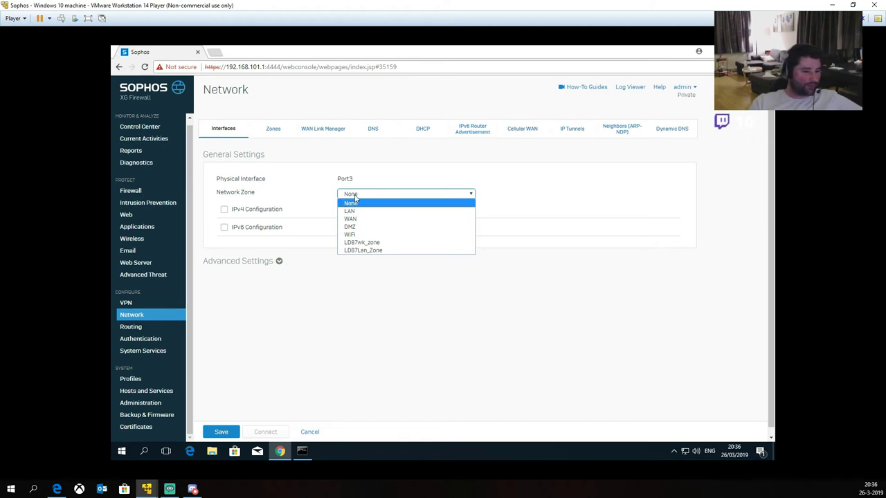
pyautogui.click(368, 251)
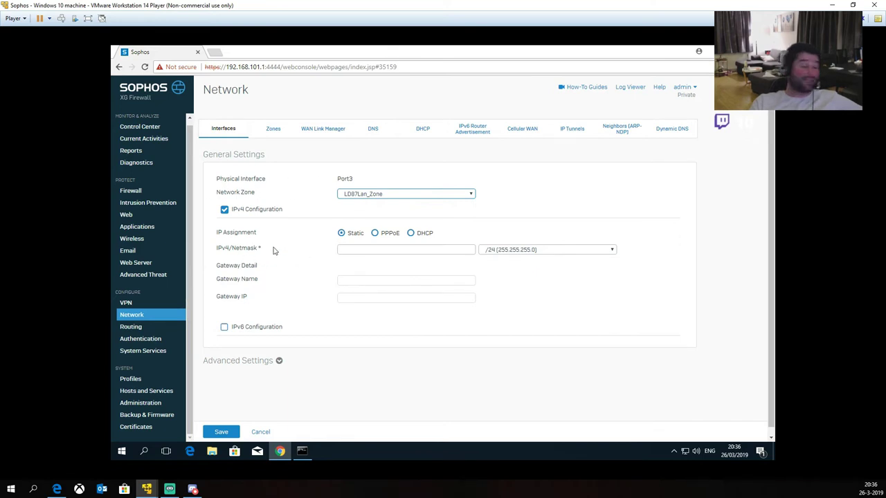
pyautogui.click(342, 234)
pyautogui.click(353, 252)
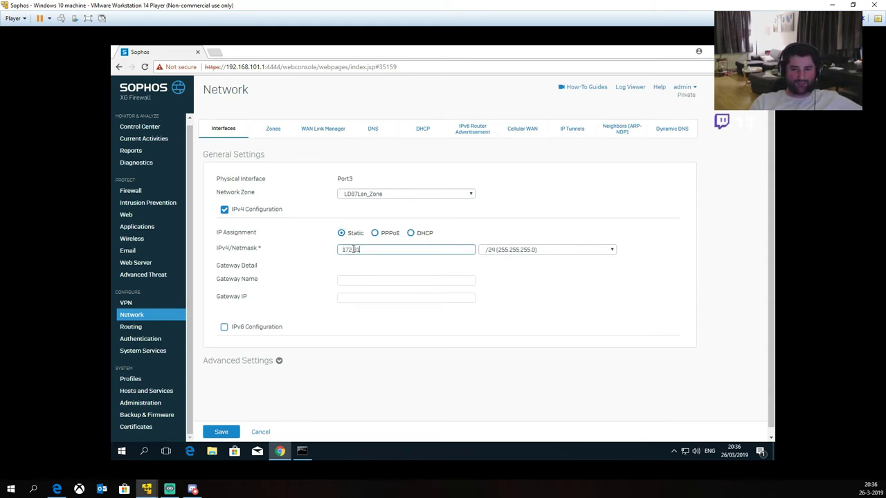
pyautogui.hotkey('ctrl', 'a')
pyautogui.press('BackSpace')
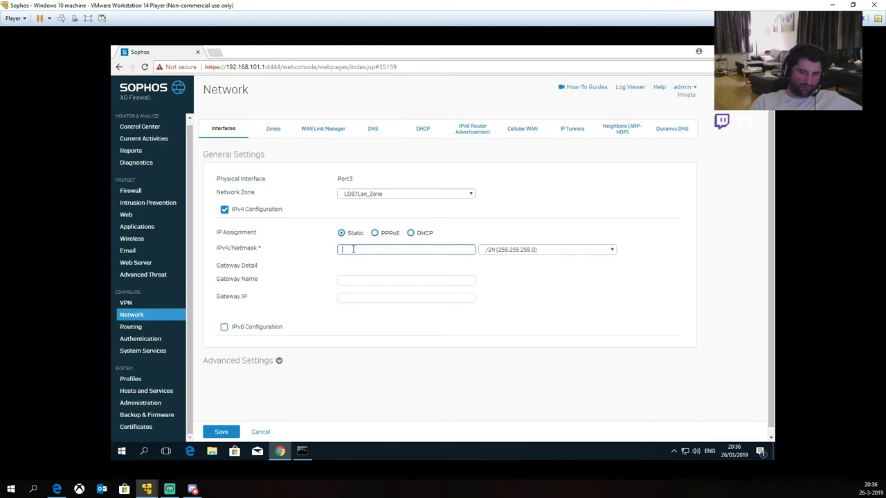
pyautogui.write('192.168')
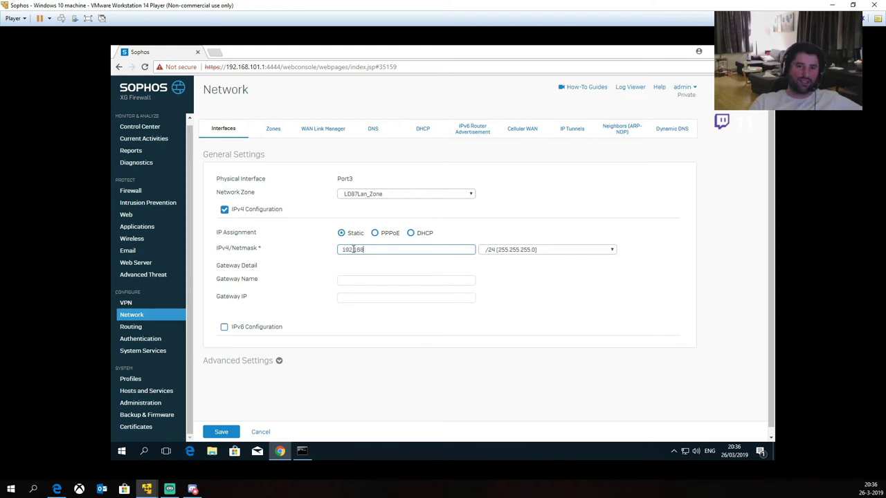
pyautogui.write('.112.1')
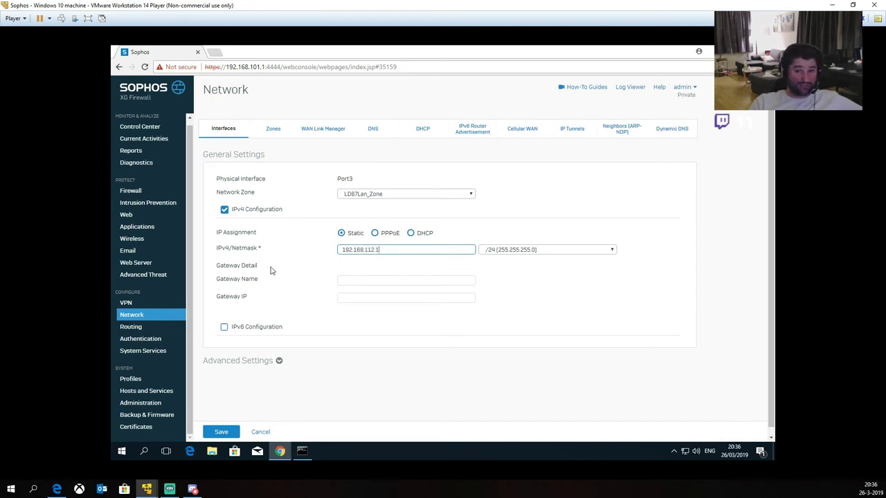
pyautogui.click(314, 296)
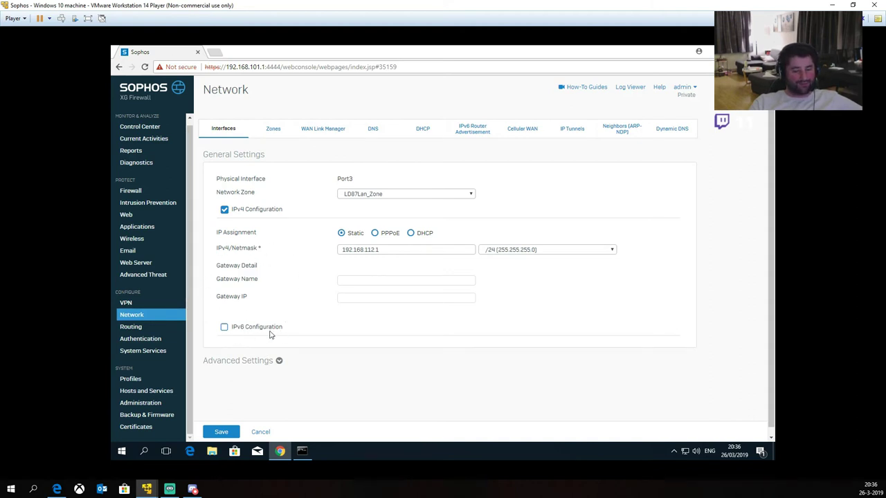
# Step: Save Port3's settings and confirm the interface update
pyautogui.click(279, 361)
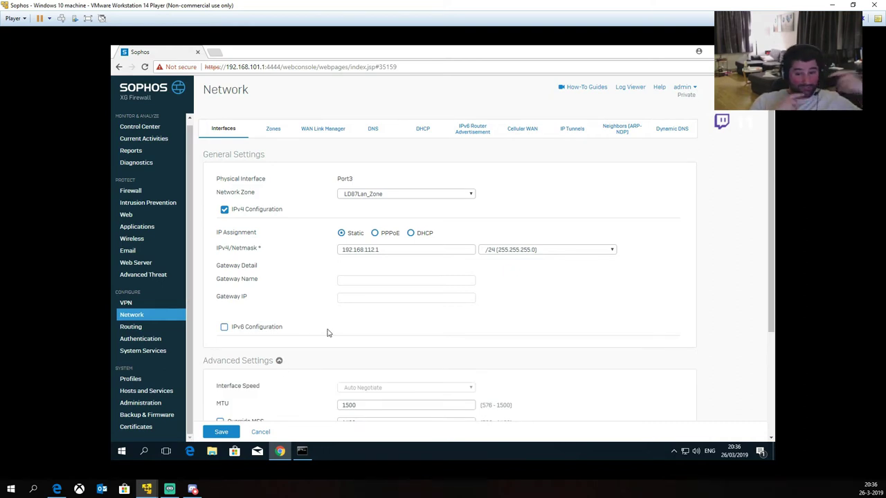
pyautogui.scroll(-2, 353, 301)
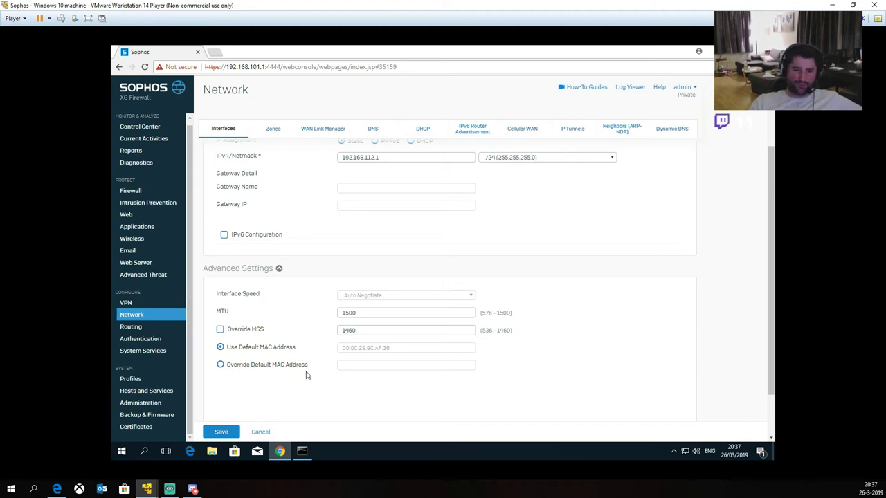
pyautogui.click(221, 432)
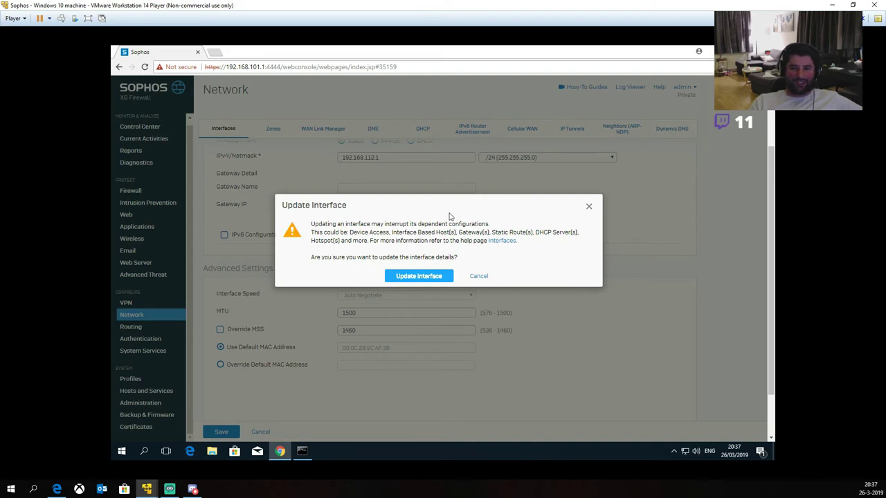
pyautogui.click(399, 276)
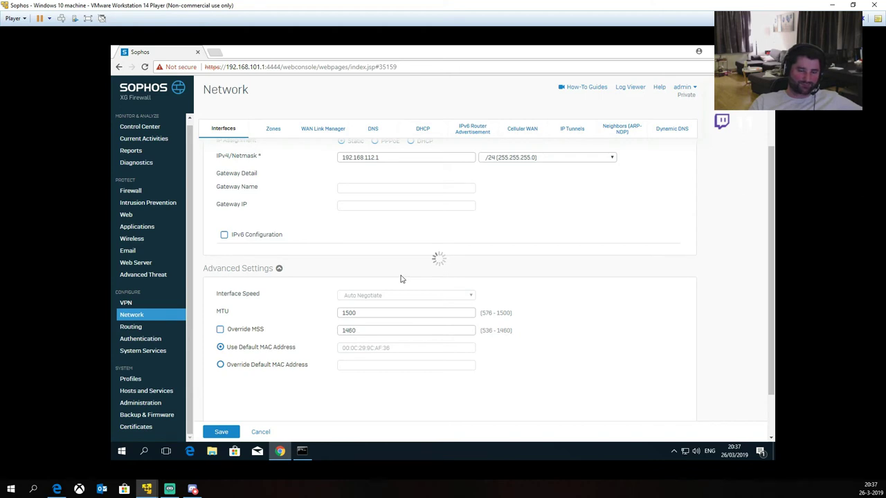
# Step: Clear the Command Prompt with cls and run ipconfig
pyautogui.click(302, 451)
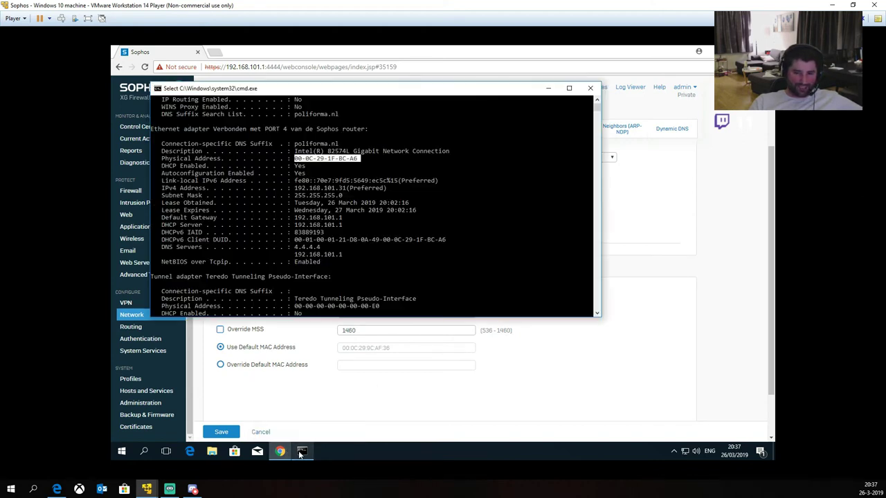
pyautogui.rightClick(311, 277)
pyautogui.write('\\')
pyautogui.press('Return')
pyautogui.press('Return')
pyautogui.write('cls')
pyautogui.press('Return')
pyautogui.write('ipconfig')
pyautogui.press('Return')
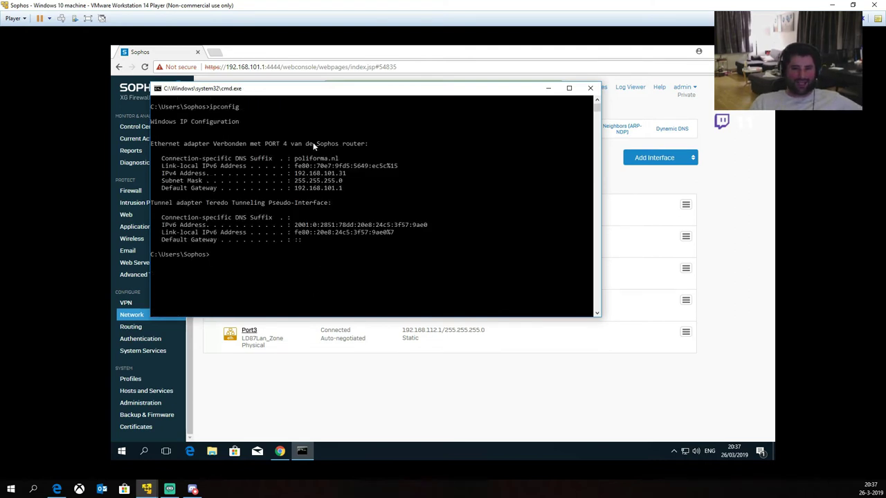
# Step: Copy the default gateway 192.168.101.1 and minimise the console
pyautogui.moveTo(295, 188); pyautogui.dragTo(342, 194)
pyautogui.rightClick(342, 193)
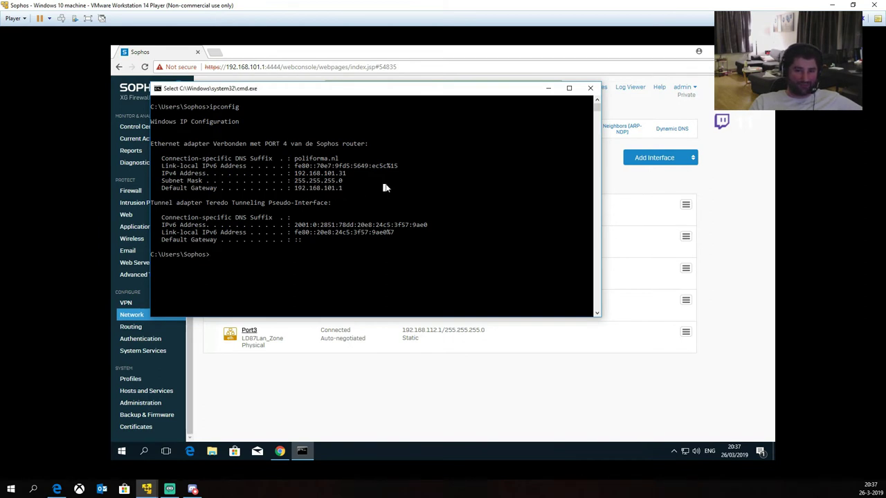
pyautogui.click(548, 88)
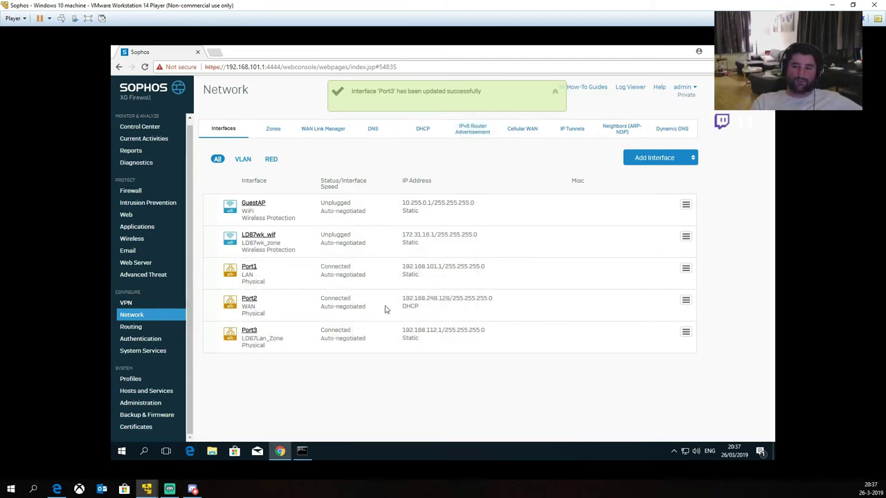
# Step: Go to the DHCP page and start adding a new DHCP server
pyautogui.click(424, 132)
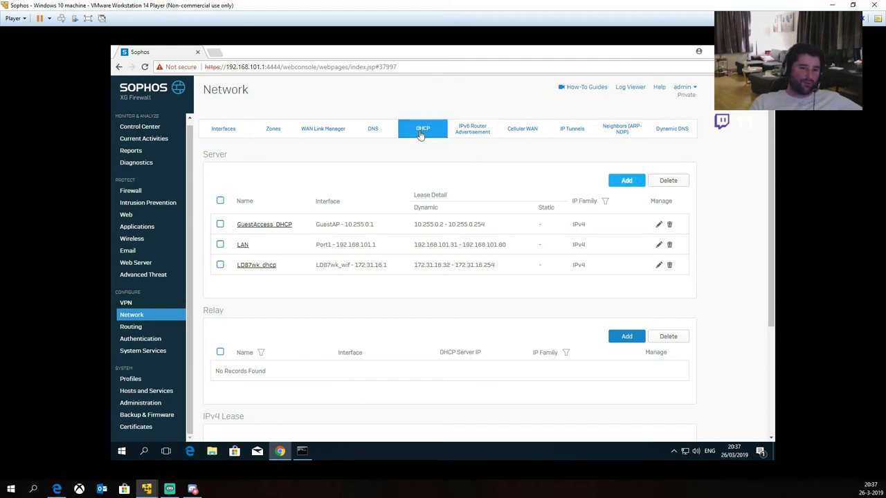
pyautogui.click(625, 182)
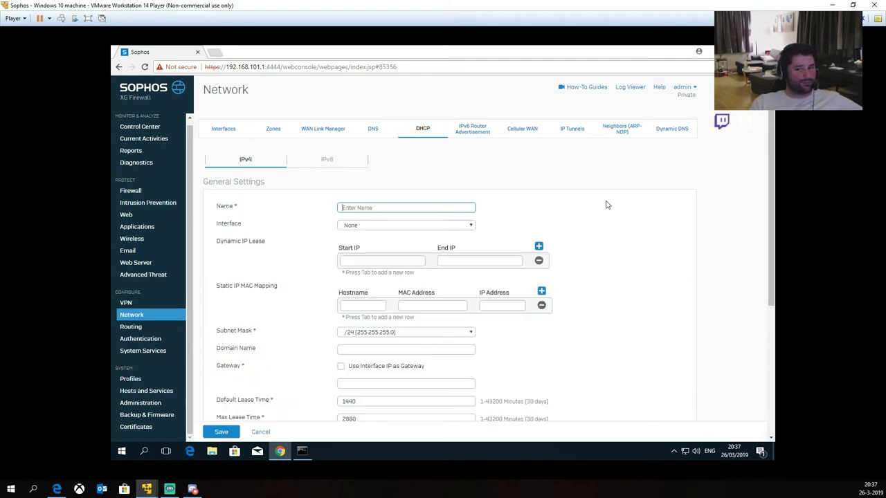
# Step: Name the server LD87LAN_dhcp on Port3 - 192.168.112.1, range 192.168.112.2–192.168.112.254
pyautogui.click(371, 207)
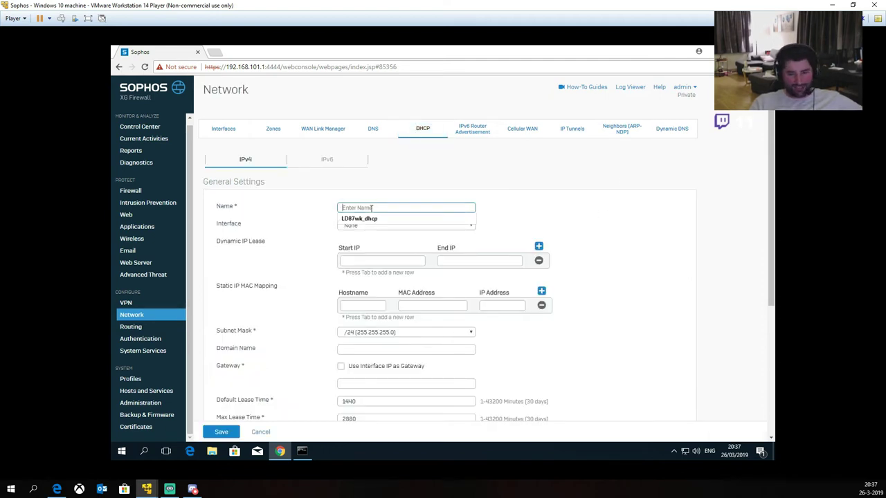
pyautogui.write('LD')
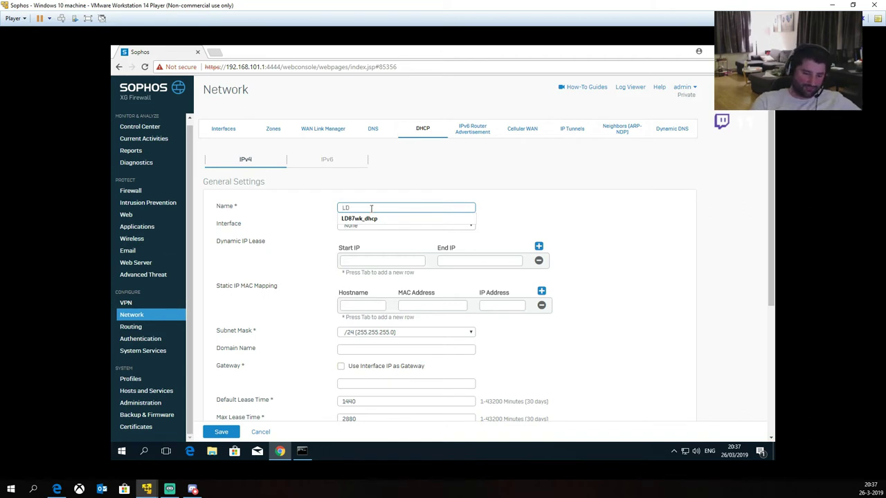
pyautogui.write('87LAN_dhcp')
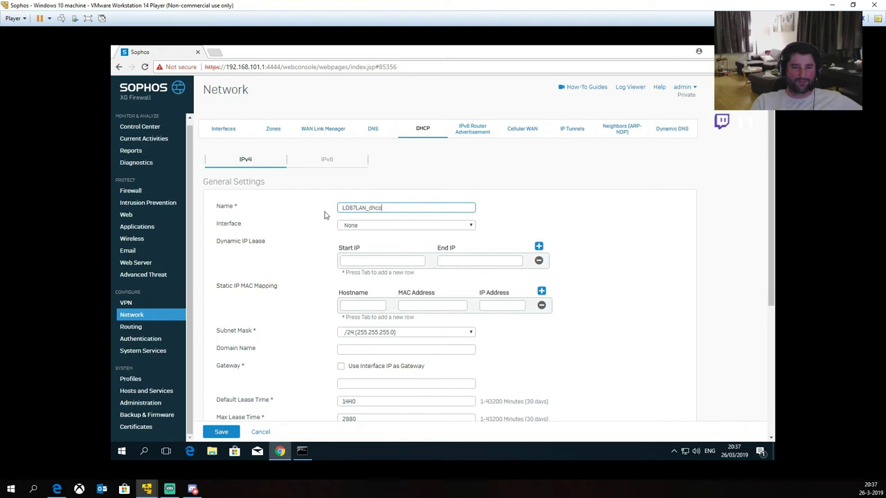
pyautogui.click(377, 226)
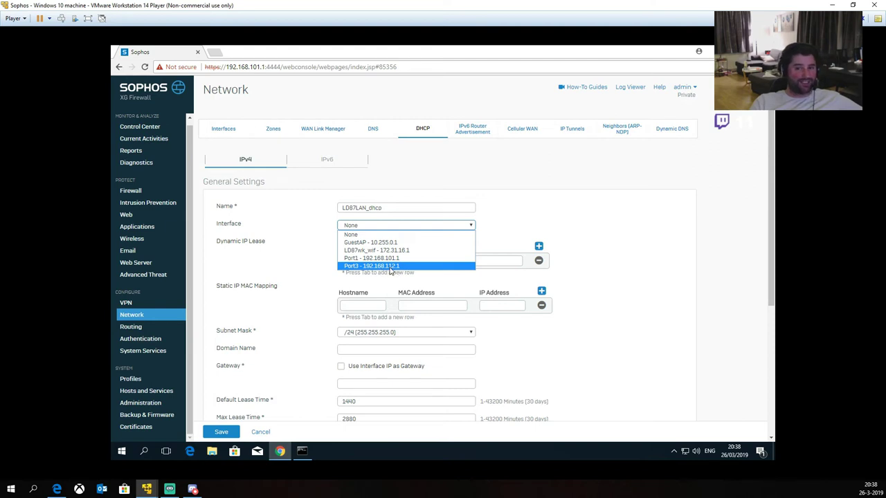
pyautogui.click(392, 269)
pyautogui.click(359, 262)
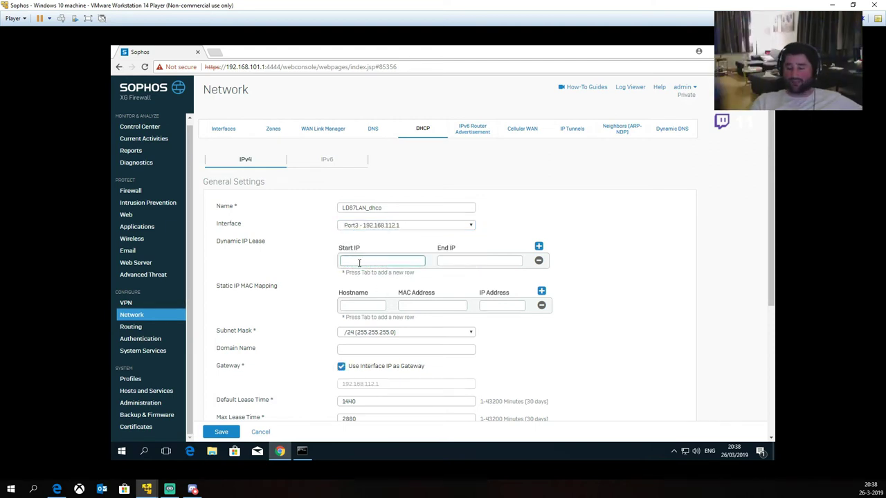
pyautogui.write('192.168.112')
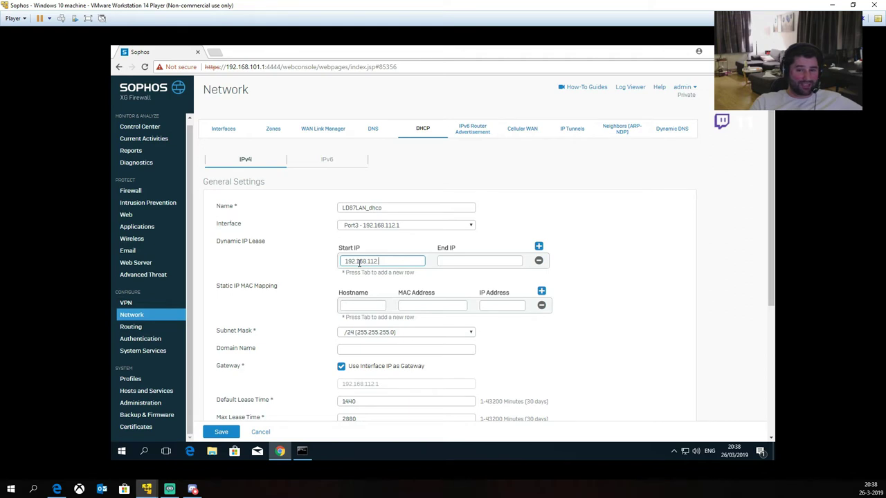
pyautogui.write('.')
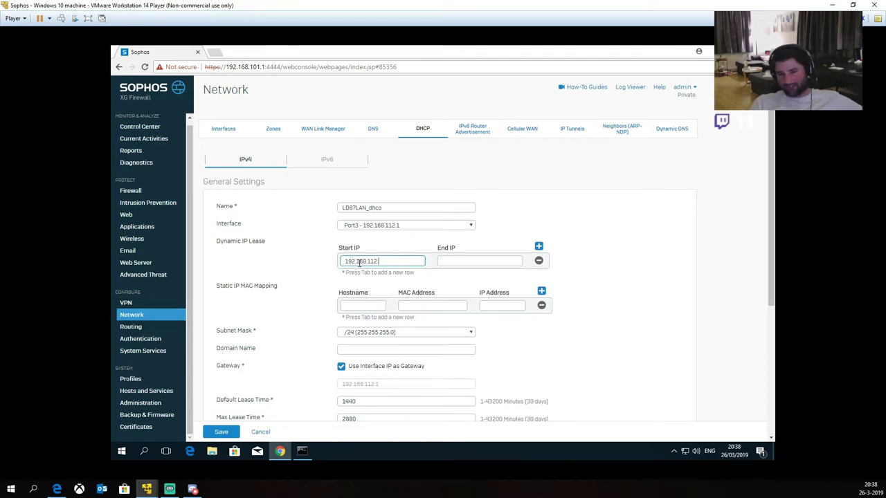
pyautogui.write('2')
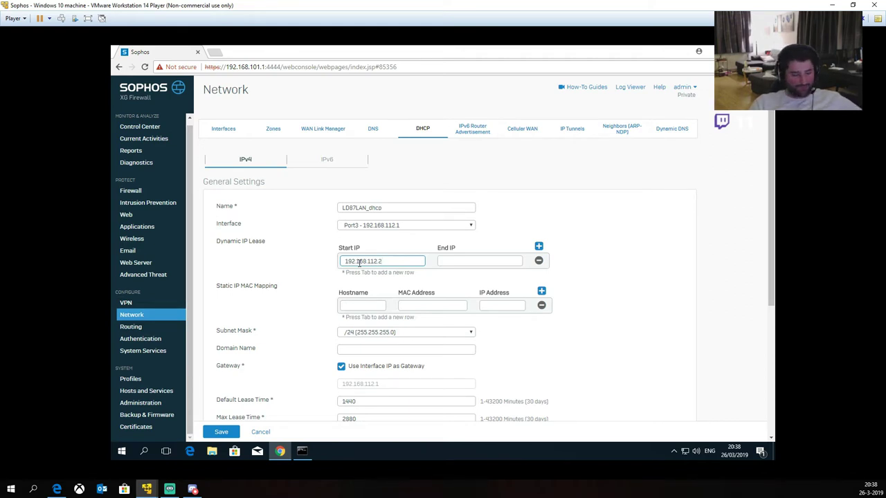
pyautogui.press('Tab')
pyautogui.write('192.168.112.254')
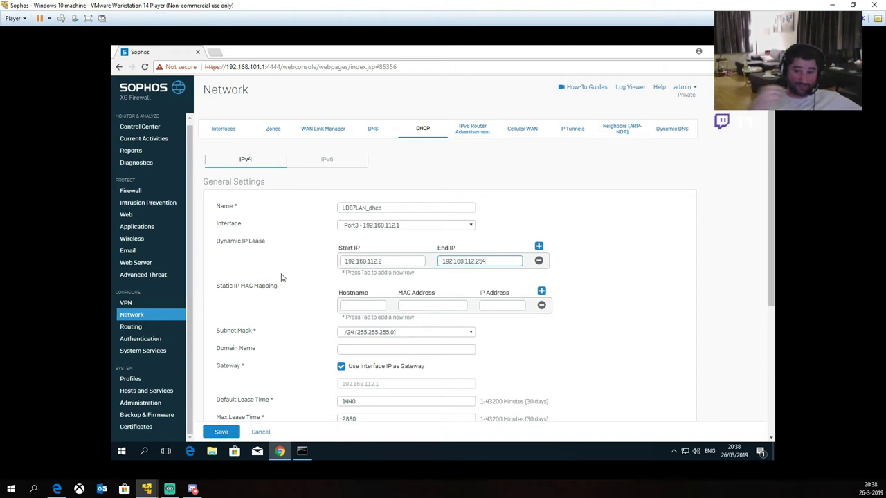
pyautogui.scroll(-1, 311, 274)
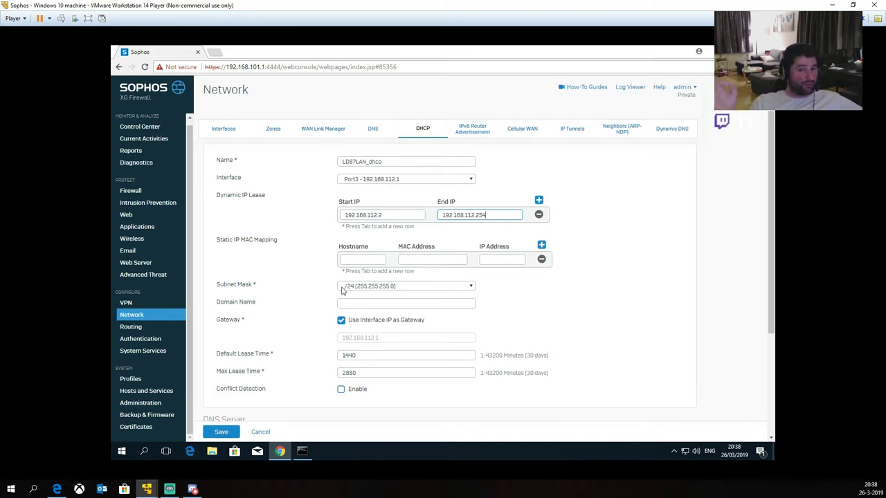
# Step: Enter the .local domain name in the DHCP server's Domain Name field
pyautogui.click(352, 305)
pyautogui.write('vanleshes.loca')
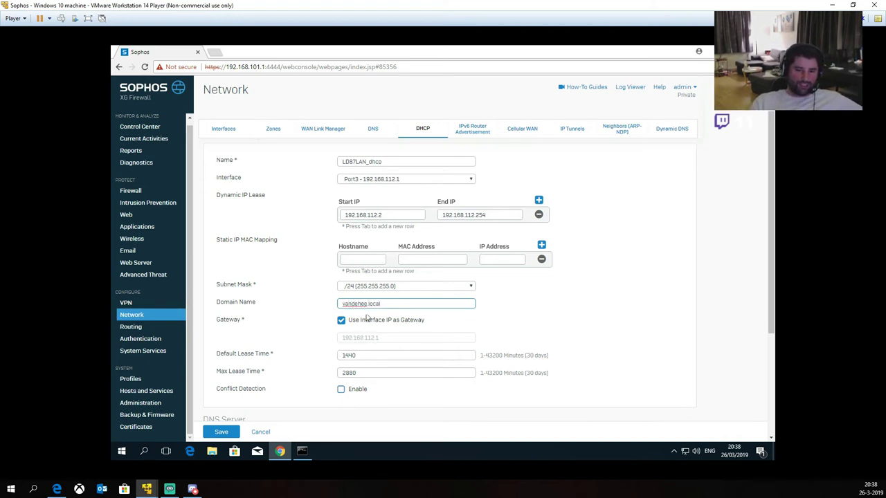
pyautogui.scroll(1, 310, 287)
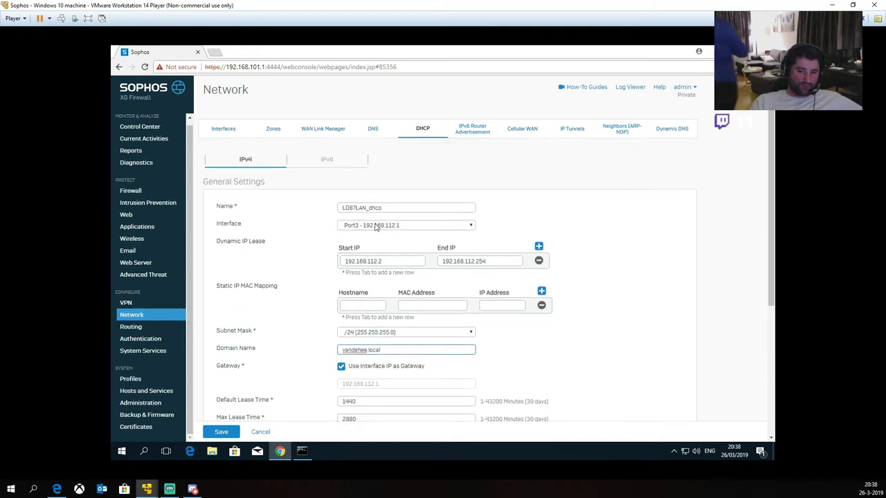
pyautogui.scroll(-1, 293, 290)
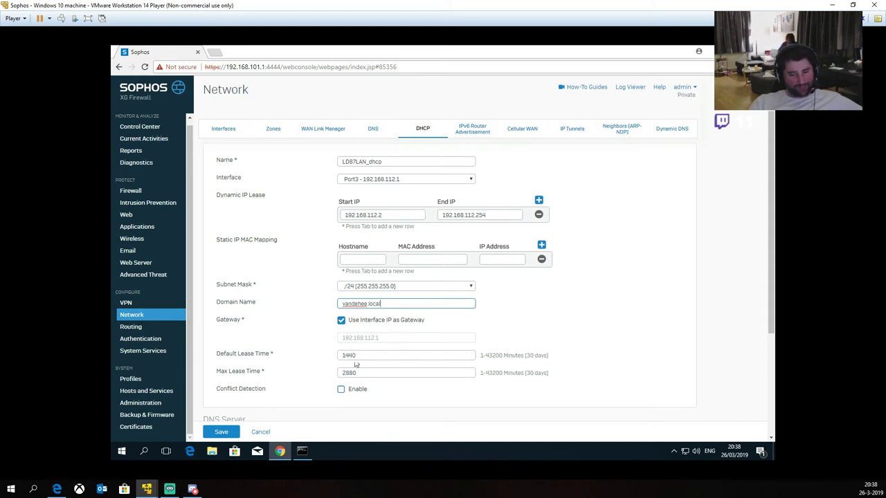
pyautogui.scroll(-3, 380, 332)
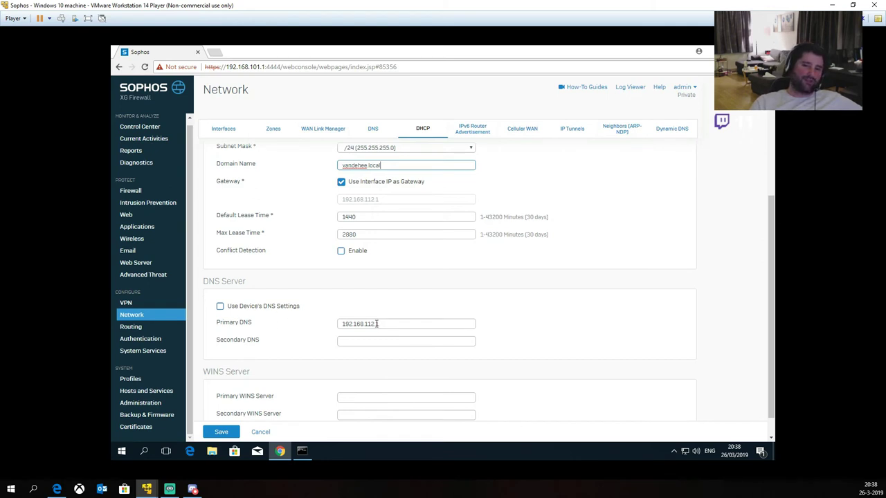
# Step: Move 192.168.112.1 to Secondary DNS and set Primary DNS to 4.4.4.4
pyautogui.moveTo(388, 324); pyautogui.dragTo(281, 333)
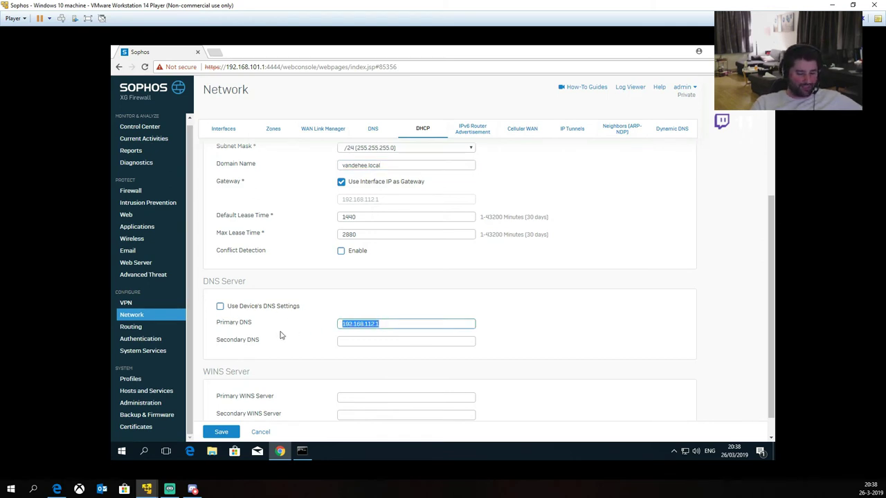
pyautogui.hotkey('ctrl', 'x')
pyautogui.press('Tab')
pyautogui.hotkey('ctrl', 'v')
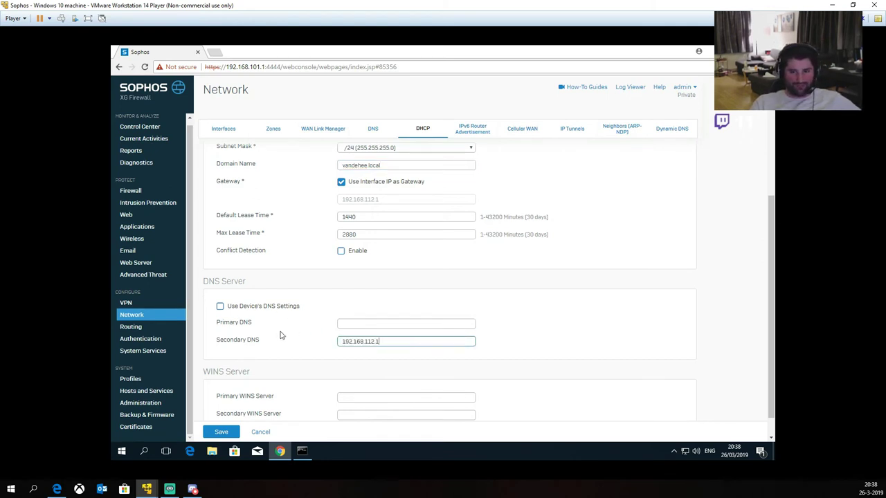
pyautogui.hotkey('shift', 'Tab')
pyautogui.write('4.4.4.4')
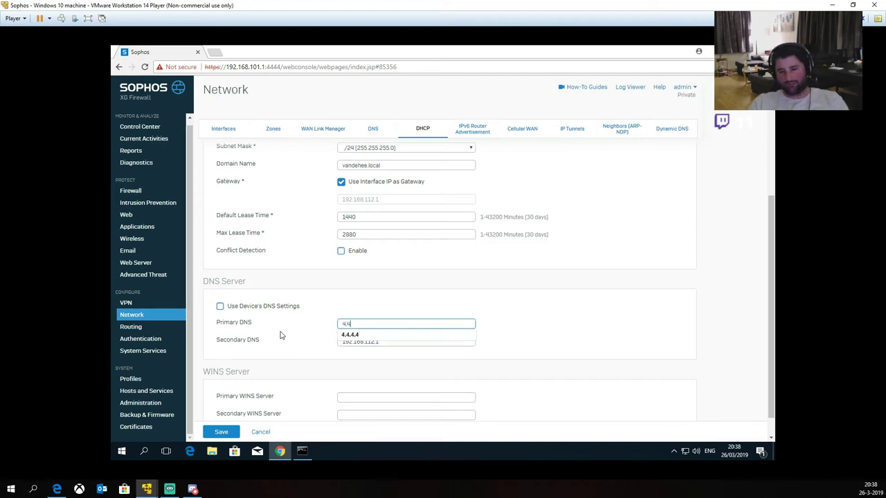
pyautogui.click(280, 336)
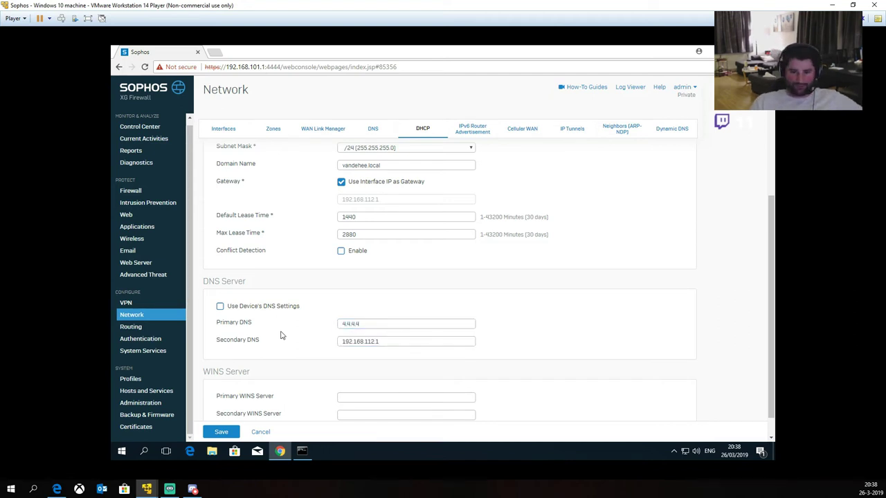
pyautogui.scroll(-1, 294, 339)
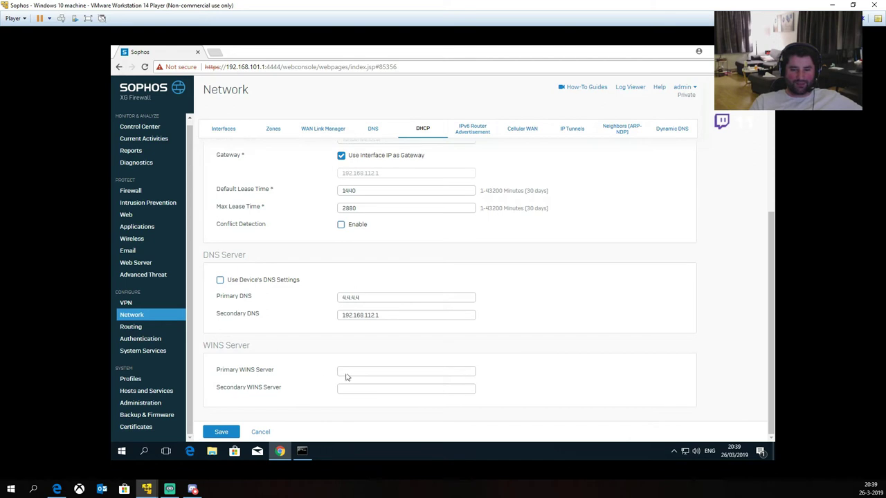
# Step: Save LD87LAN_dhcp so it leases 192.168.112.2–192.168.112.254 on Port3
pyautogui.click(217, 436)
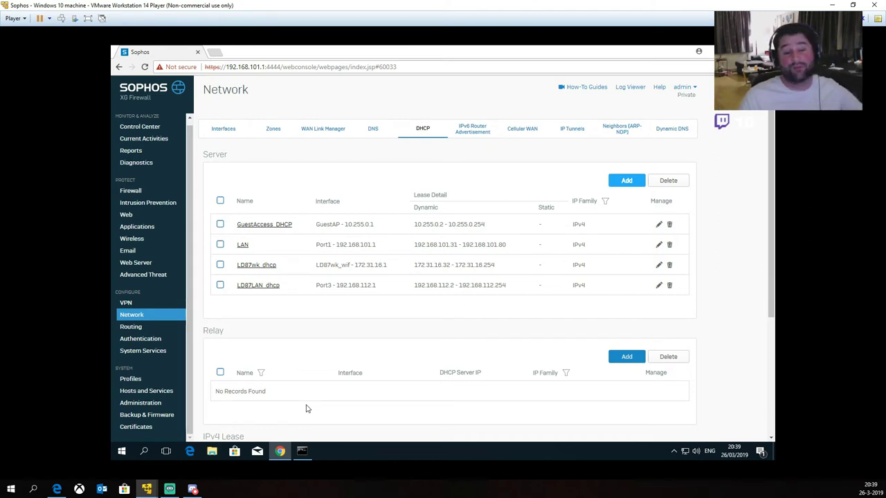
# Step: Start a new User/Network Rule from the IPv4 firewall rules page
pyautogui.click(131, 191)
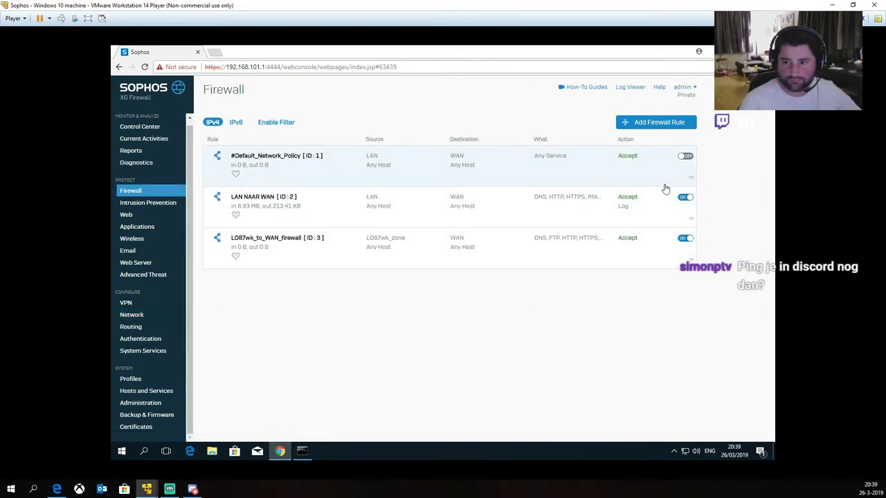
pyautogui.click(641, 131)
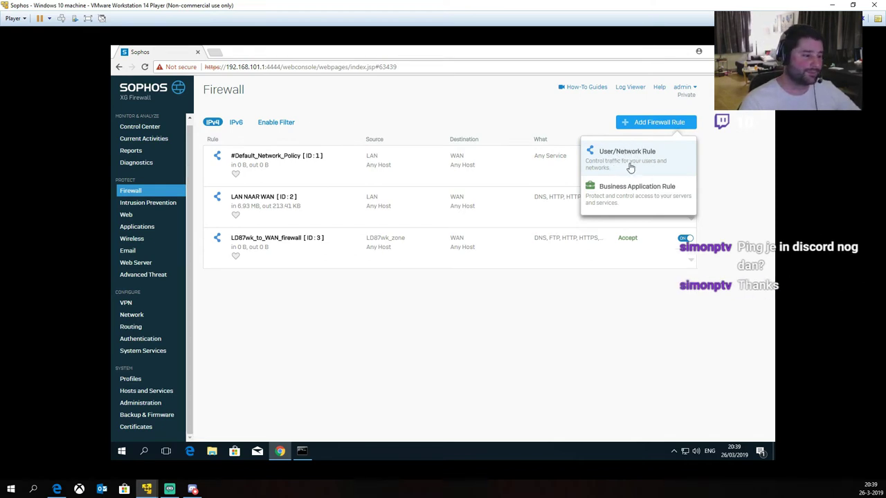
pyautogui.click(629, 168)
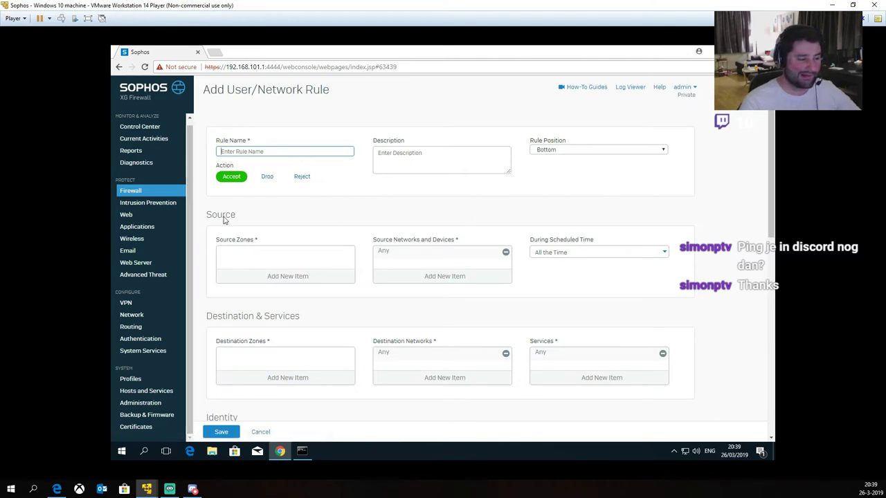
# Step: Name the rule LD87LAN_to_WAN_firewall and describe it as LD87LAN-to-internet traffic
pyautogui.click(265, 153)
pyautogui.write('LD')
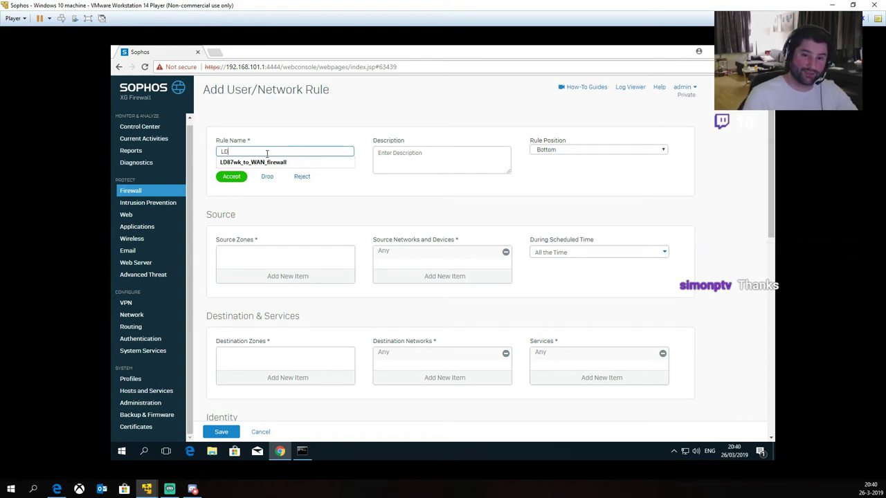
pyautogui.write('87LAN_to_WAN_firewall')
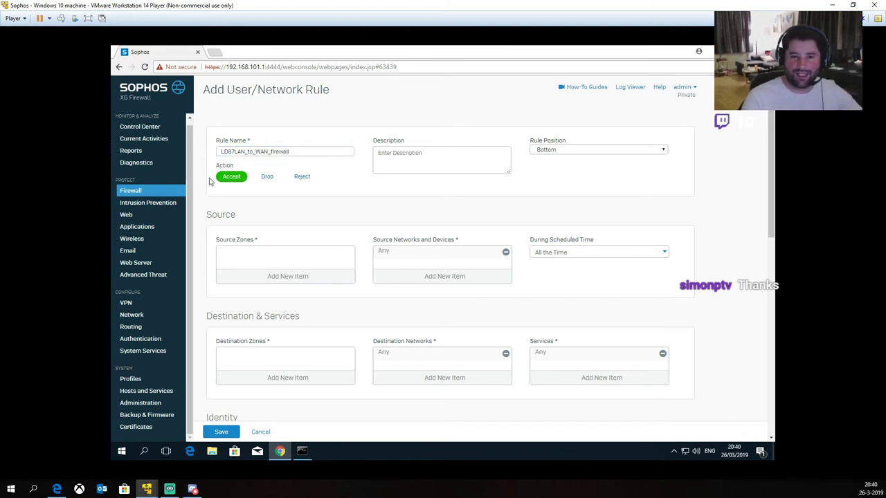
pyautogui.click(440, 158)
pyautogui.write('LD')
pyautogui.press('BackSpace')
pyautogui.press('BackSpace')
pyautogui.write('Firewall regel voor verkeer van LD87LAN naar het internet')
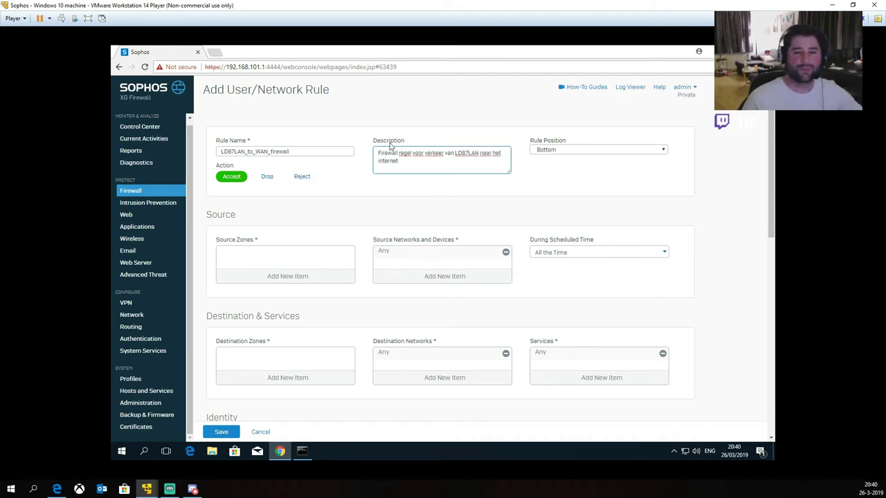
# Step: Set LD87Lan_Zone as the rule's source zone
pyautogui.click(299, 276)
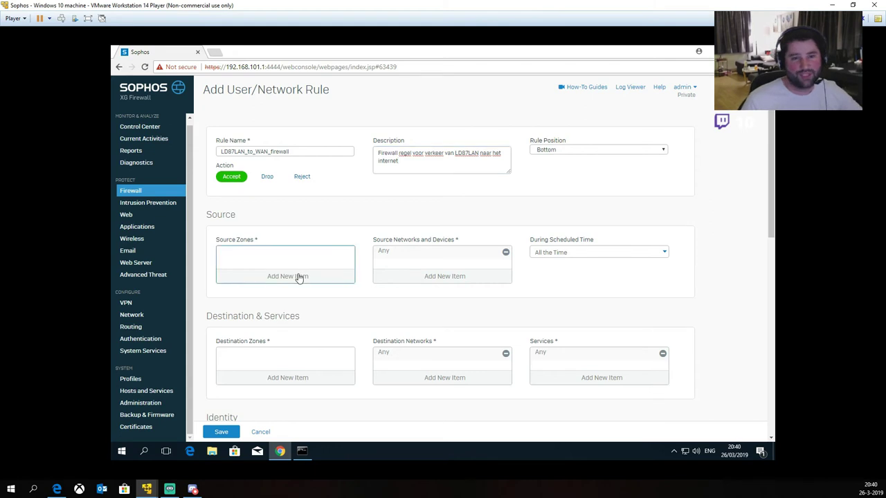
pyautogui.scroll(-1, 267, 316)
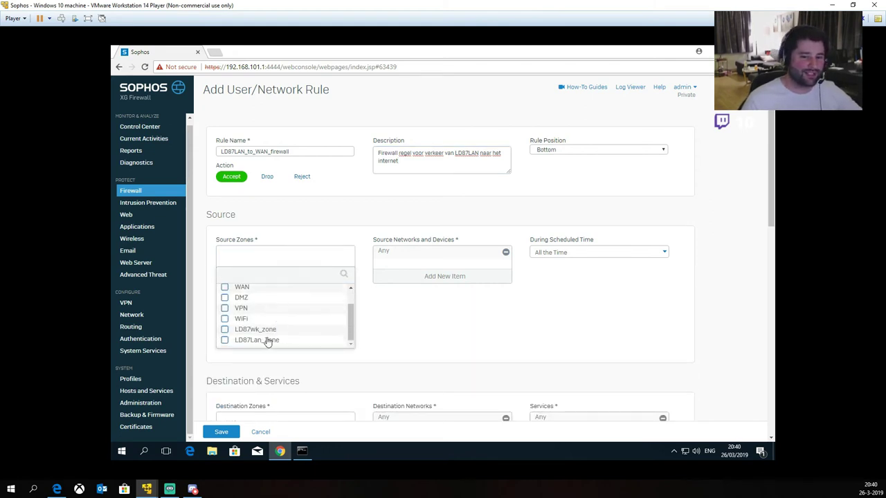
pyautogui.click(224, 339)
pyautogui.click(256, 356)
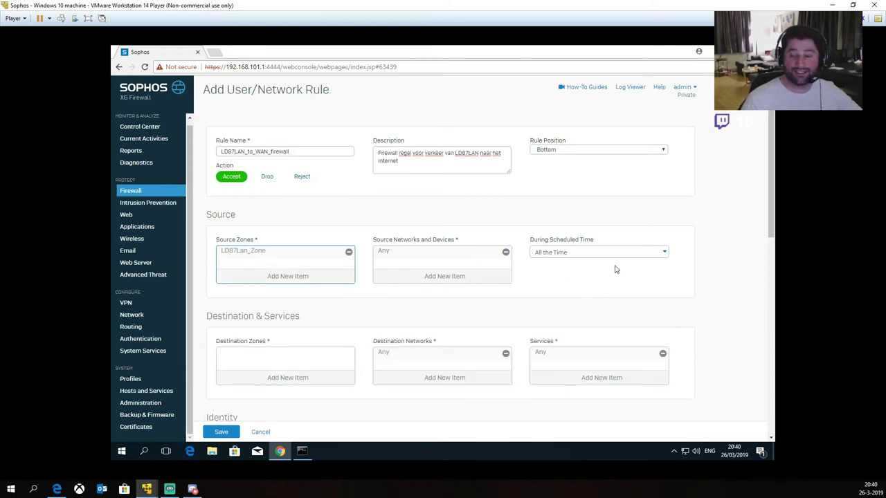
pyautogui.scroll(-2, 328, 298)
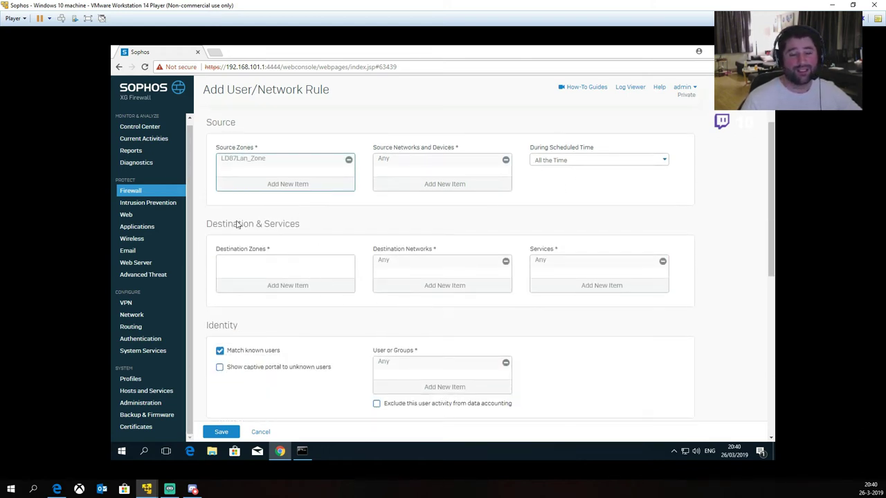
# Step: Set WAN as the rule's destination zone
pyautogui.click(284, 286)
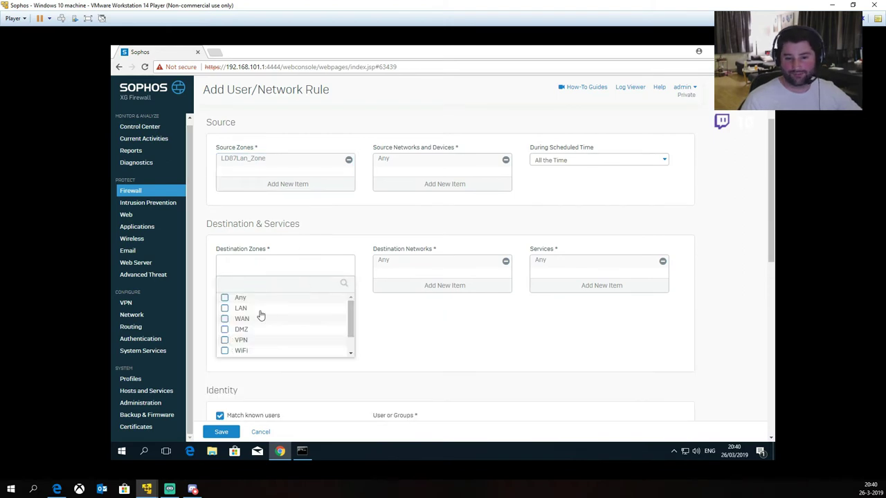
pyautogui.click(224, 319)
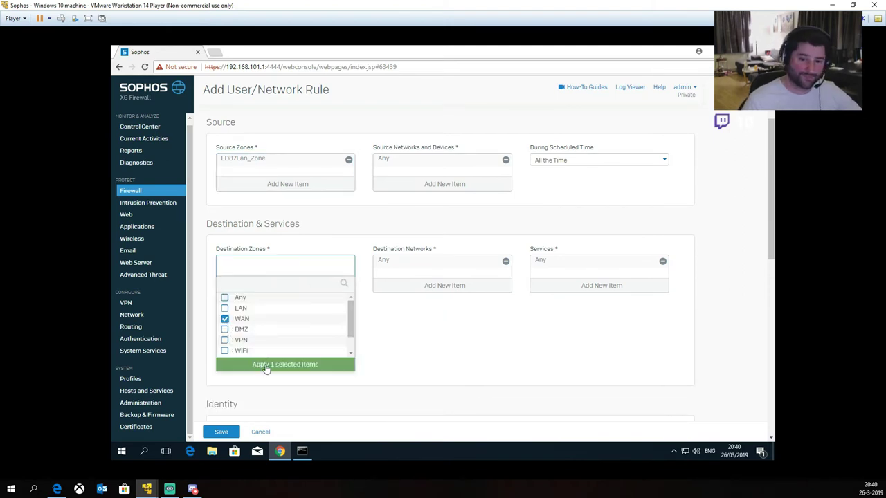
pyautogui.click(264, 366)
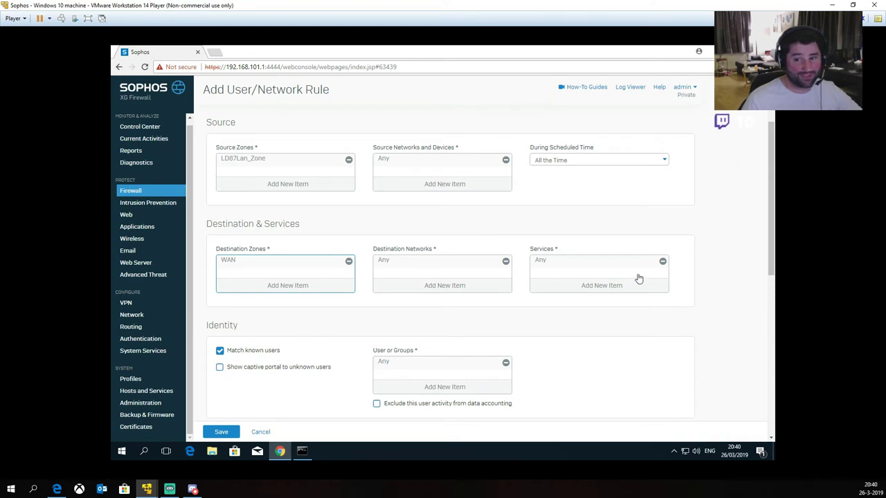
# Step: Replace Any with DNS, HTTP and HTTPS as the rule's services
pyautogui.click(662, 263)
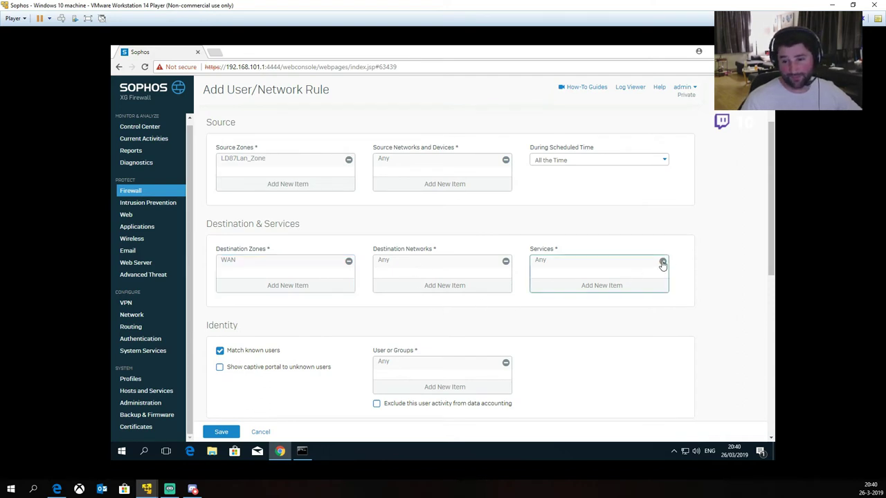
pyautogui.click(609, 285)
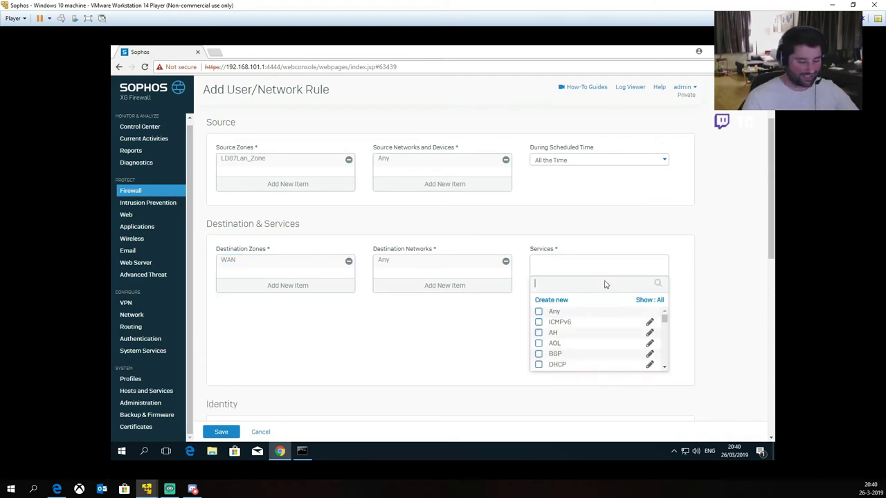
pyautogui.write('dns')
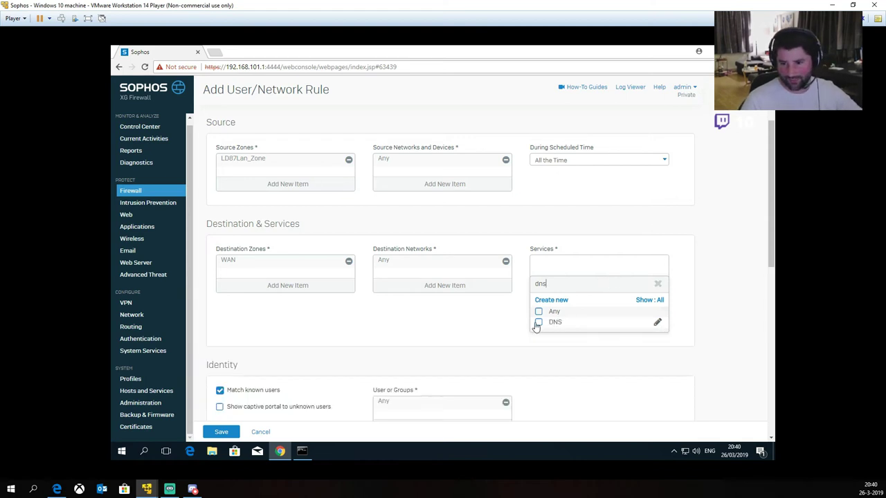
pyautogui.click(539, 322)
pyautogui.click(655, 285)
pyautogui.click(559, 284)
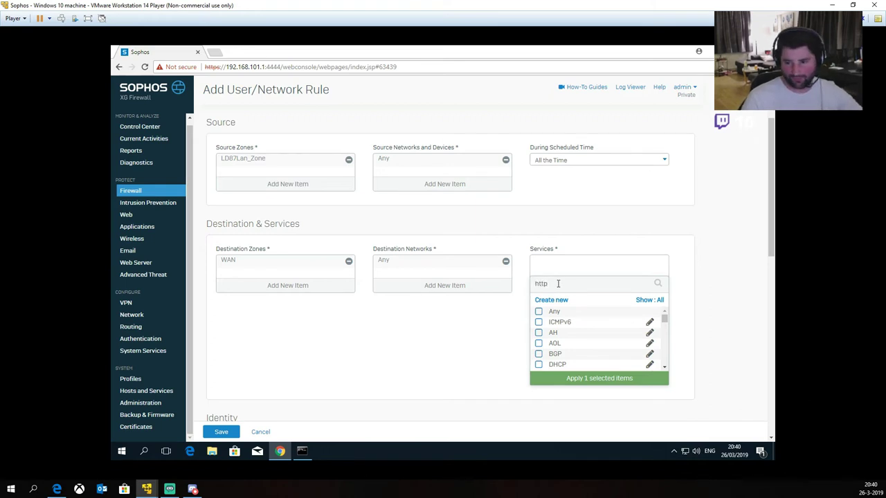
pyautogui.write('http')
pyautogui.click(538, 321)
pyautogui.click(539, 334)
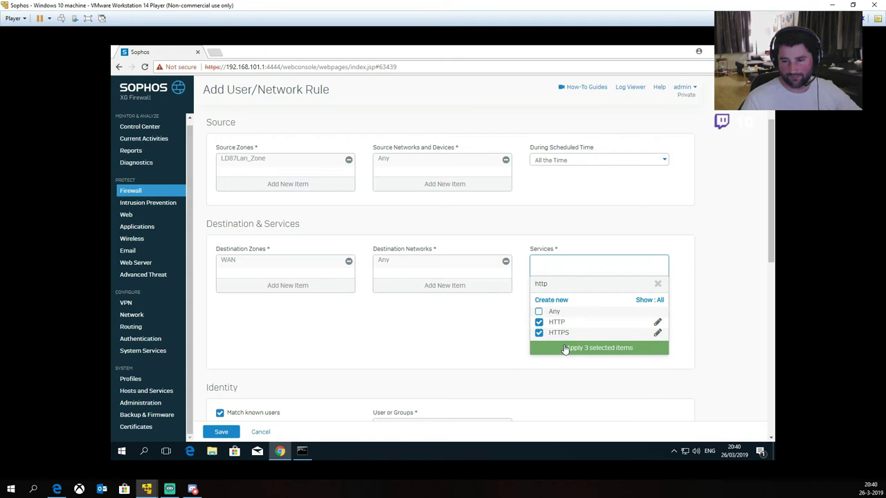
pyautogui.click(599, 348)
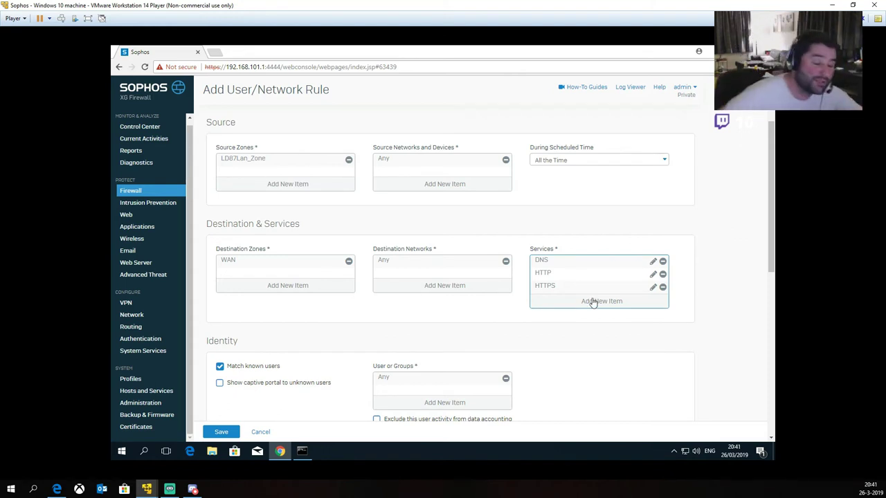
pyautogui.scroll(-2, 409, 323)
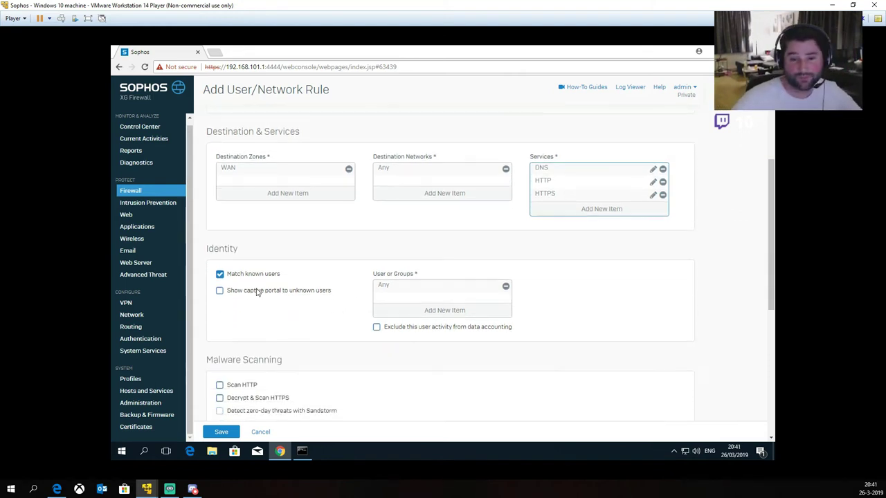
# Step: Untick Match known users, enable Log Firewall Traffic and save the rule
pyautogui.click(219, 274)
pyautogui.scroll(-1, 289, 311)
pyautogui.scroll(-2, 289, 311)
pyautogui.scroll(-1, 319, 288)
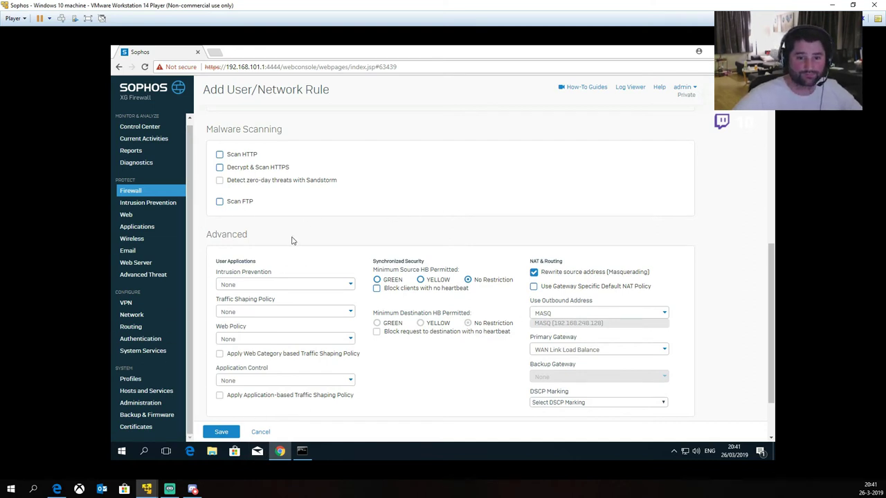
pyautogui.scroll(-2, 294, 286)
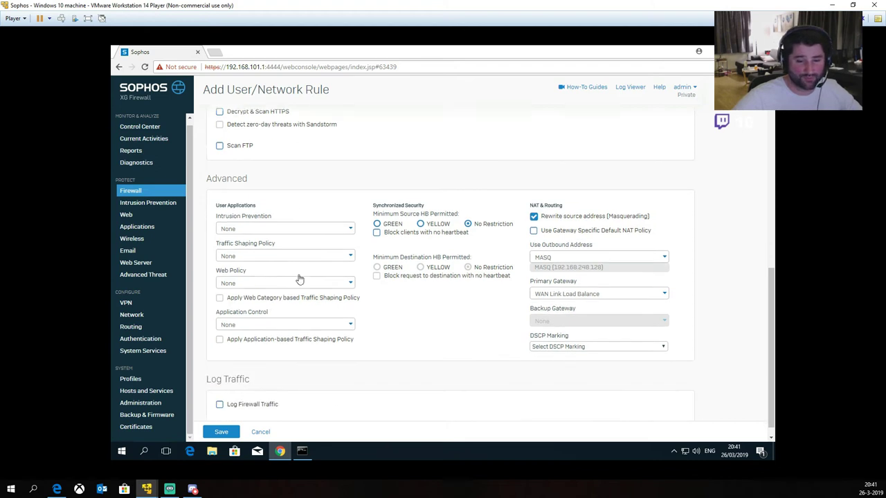
pyautogui.click(220, 390)
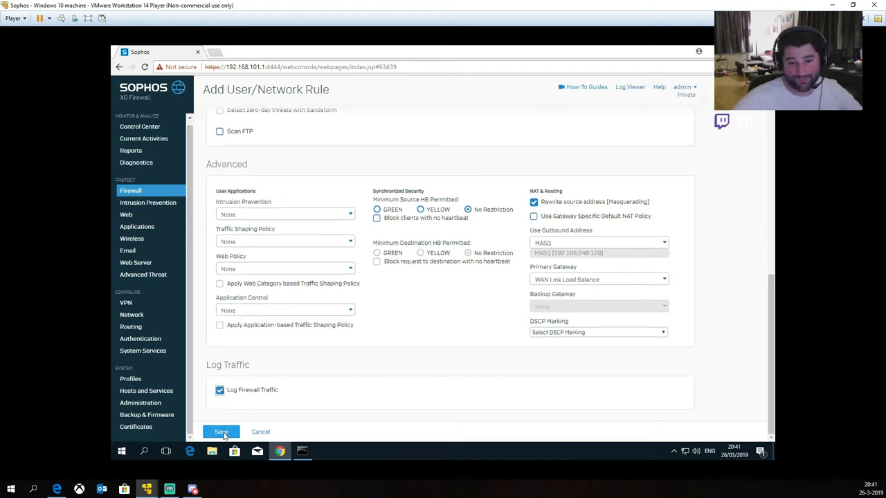
pyautogui.click(221, 432)
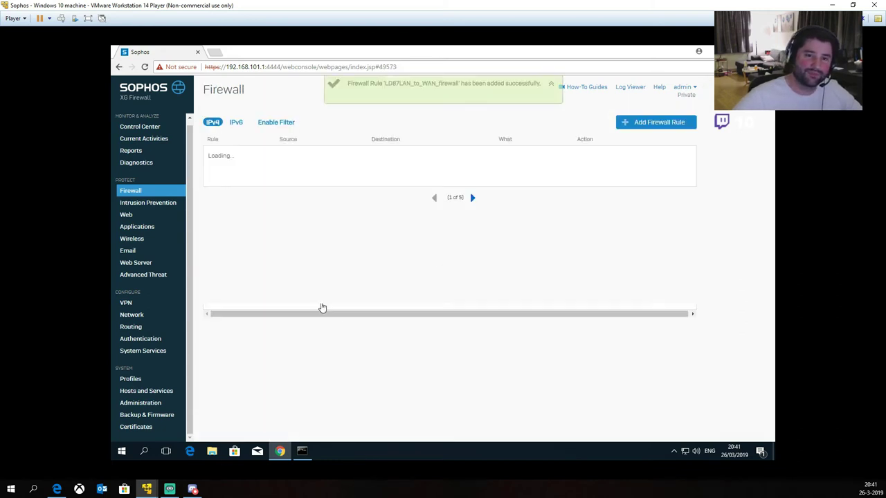
pyautogui.click(216, 52)
# Step: Reach Google in a new tab and accept its privacy terms
pyautogui.write('google')
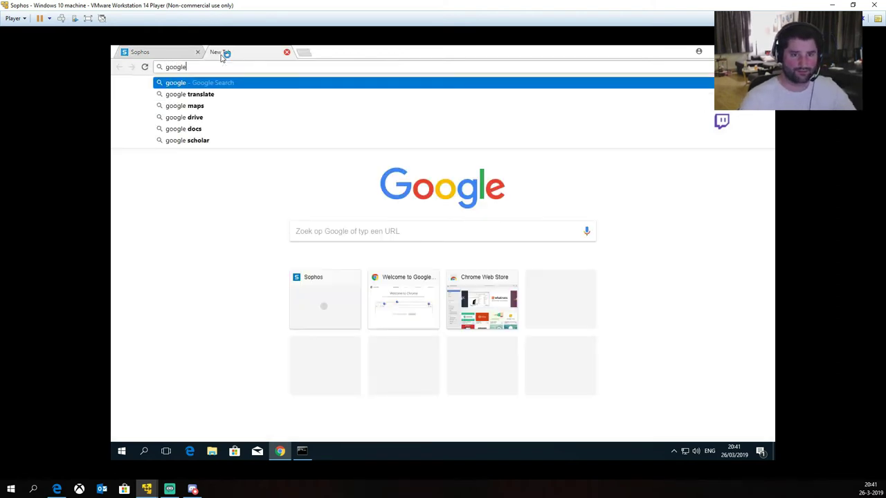
pyautogui.press('Return')
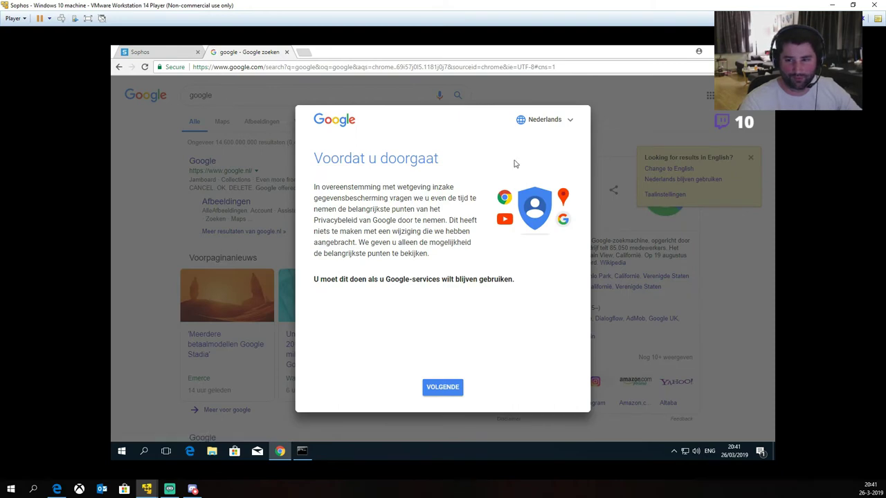
pyautogui.click(444, 387)
pyautogui.scroll(-10, 444, 388)
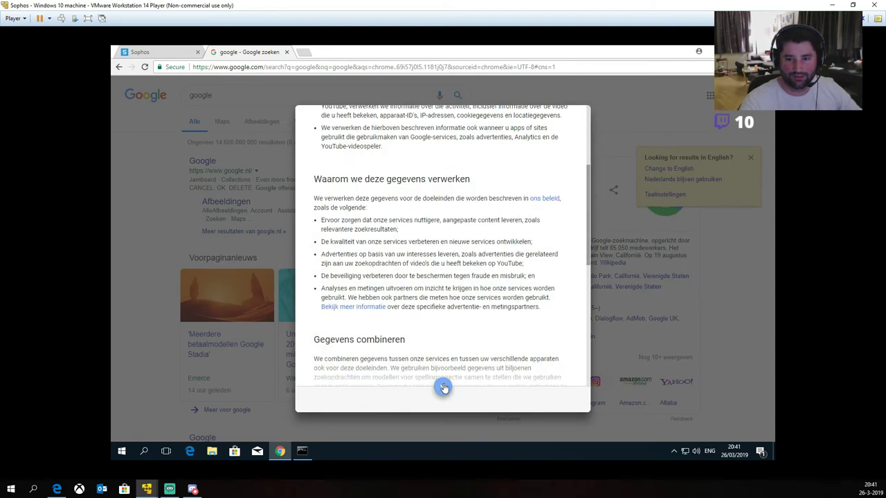
pyautogui.click(546, 402)
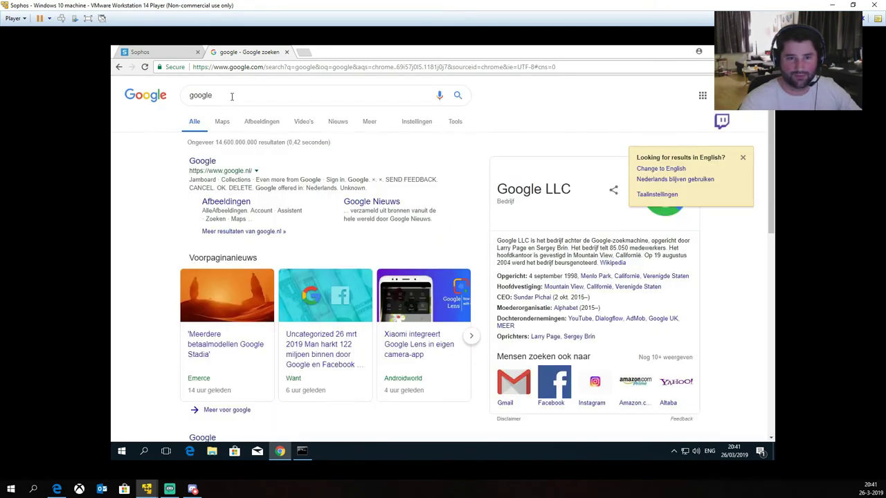
# Step: Search Google for 'ftp server', then for 'ftp download server hp'
pyautogui.write('ftp')
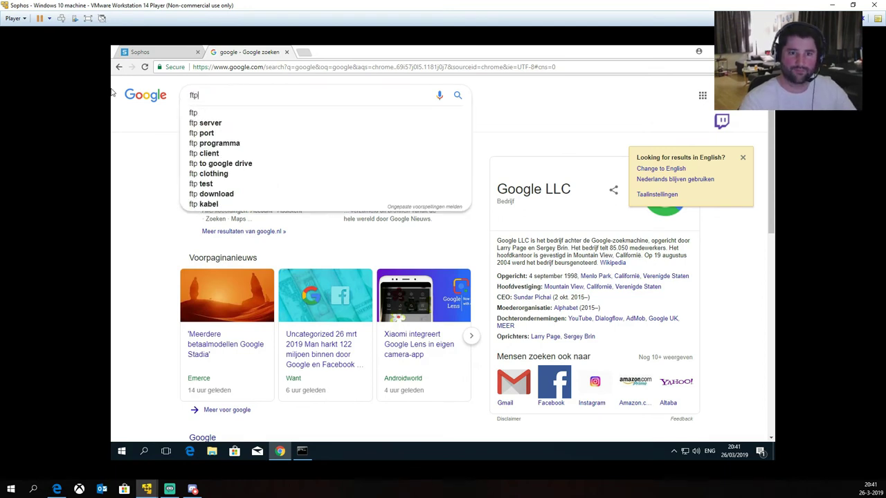
pyautogui.write(' server')
pyautogui.press('Return')
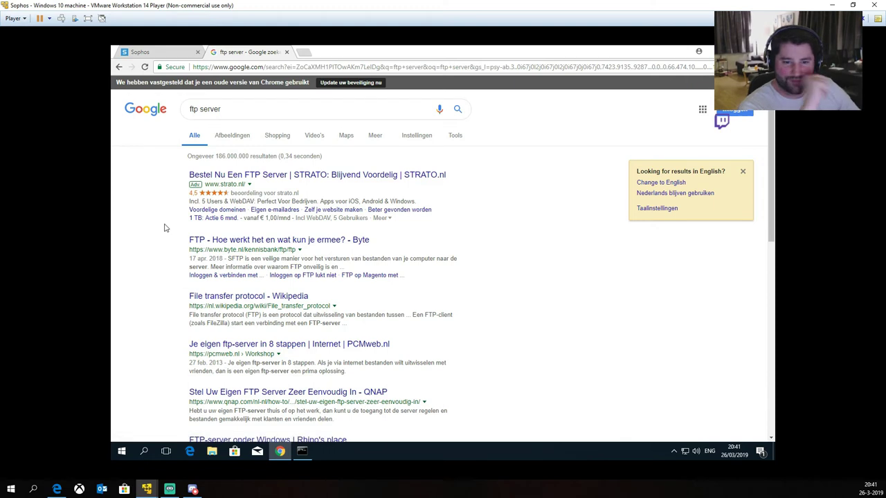
pyautogui.scroll(-1, 164, 229)
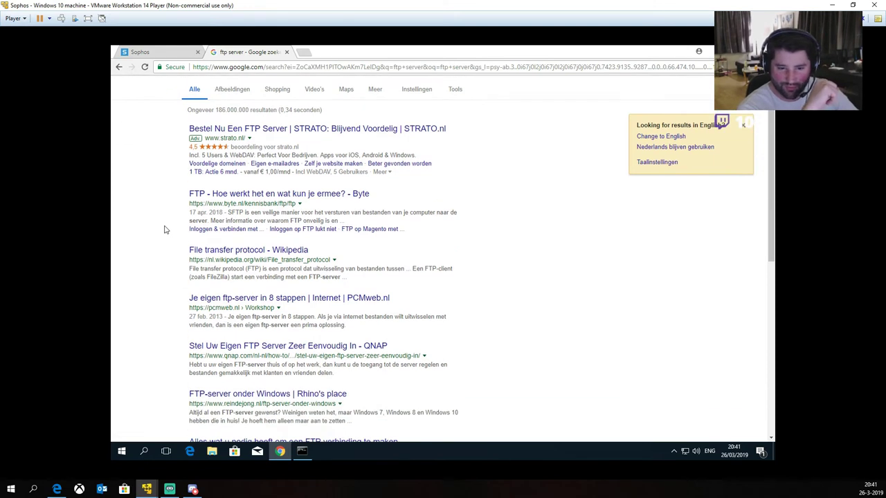
pyautogui.scroll(1, 164, 229)
pyautogui.moveTo(235, 108); pyautogui.dragTo(111, 109)
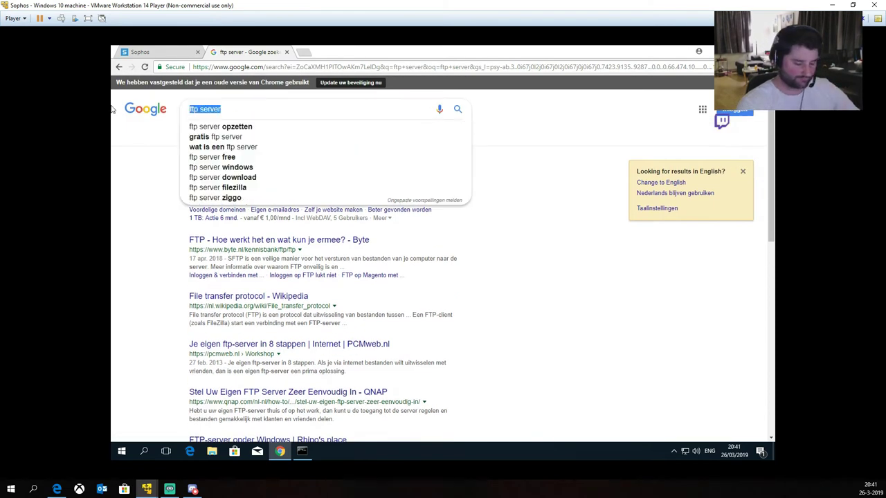
pyautogui.write('ftp download ')
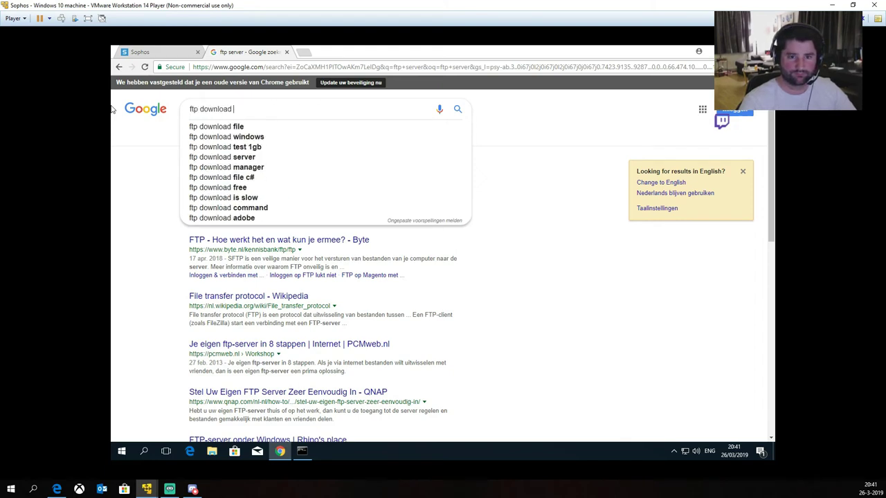
pyautogui.write('server hp')
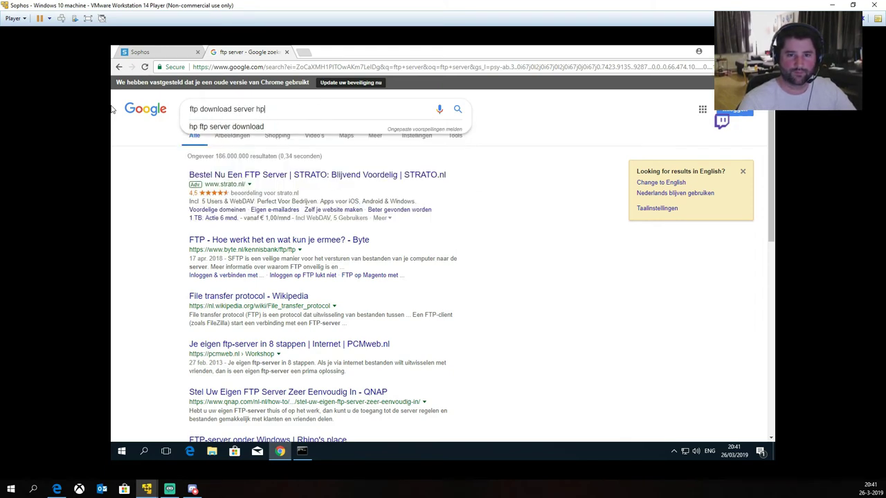
pyautogui.press('Return')
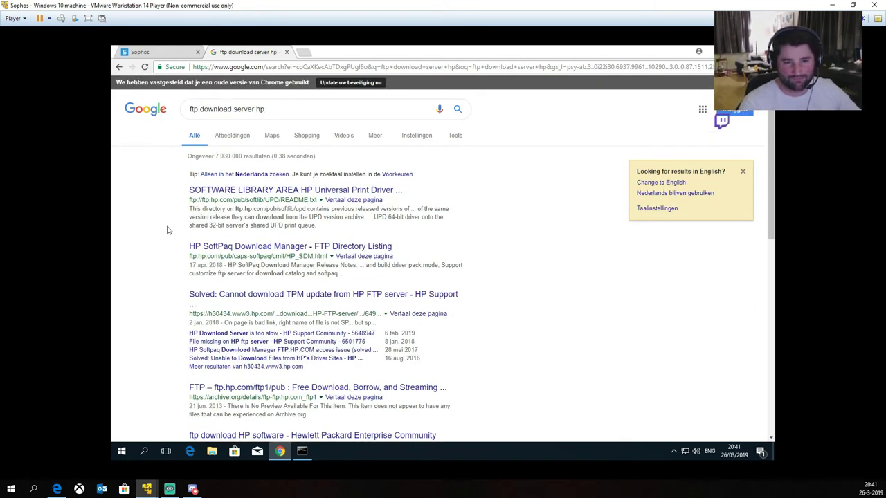
pyautogui.hotkey('ctrl', 'l')
# Step: Load ftp://ftp.hp.com/pub/softlib, then expand the LAN NAAR WAN rule in Sophos
pyautogui.write('ftp:')
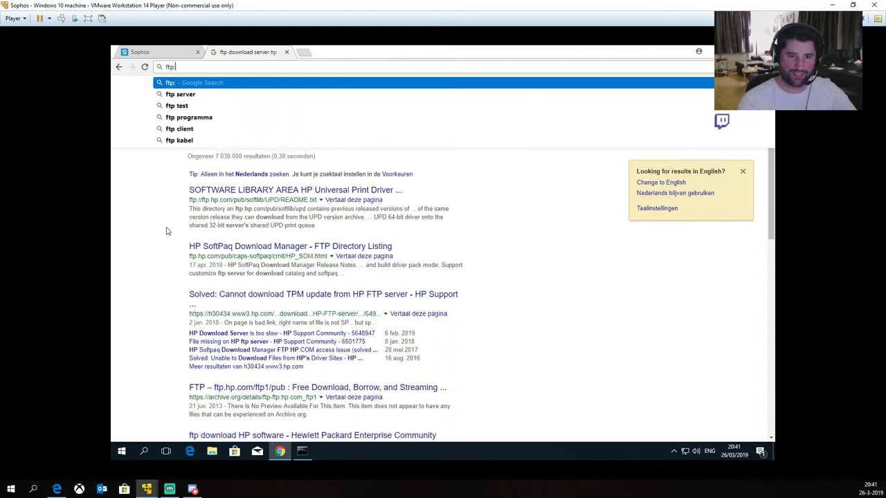
pyautogui.write('//ftp.hp.com')
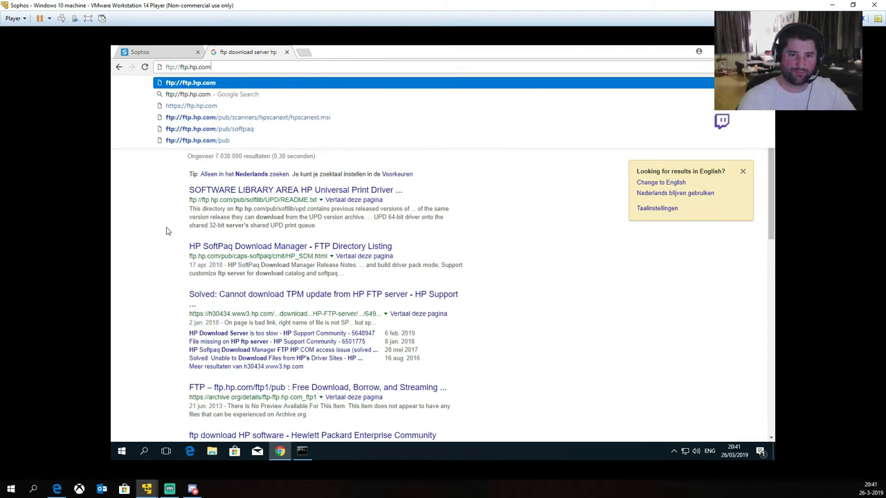
pyautogui.write('/pub/softlib')
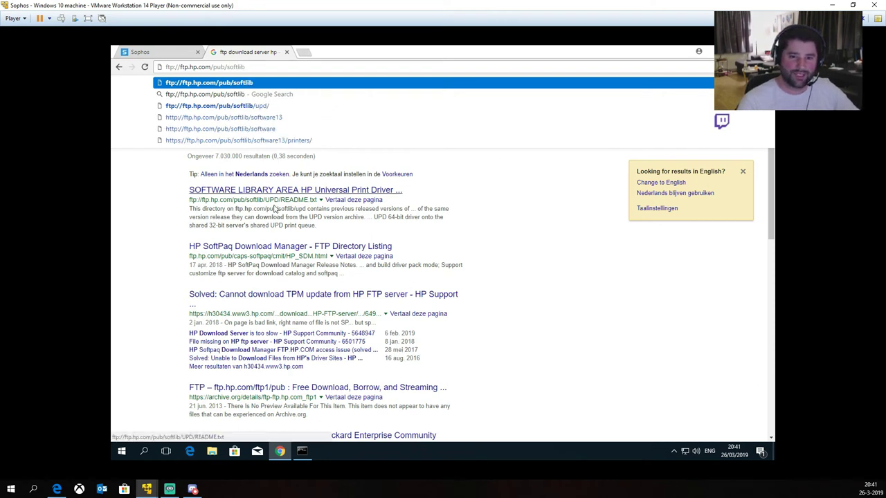
pyautogui.press('Return')
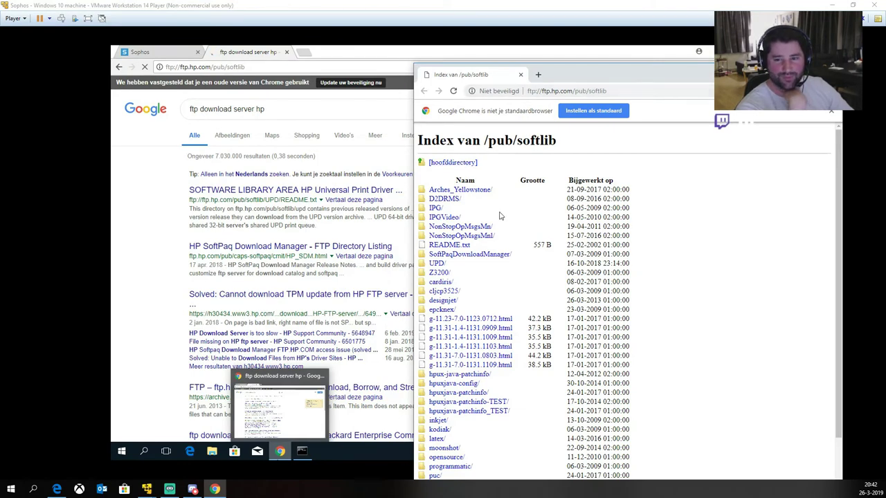
pyautogui.scroll(-3, 630, 304)
pyautogui.scroll(3, 629, 304)
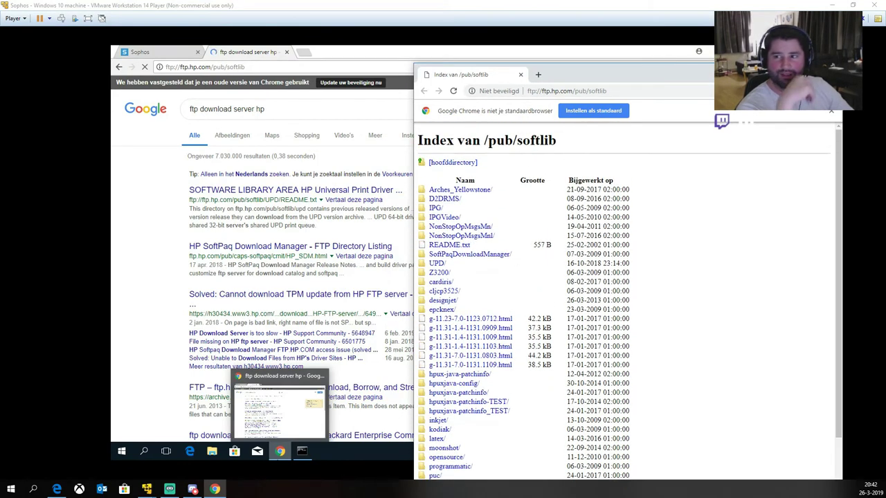
pyautogui.click(169, 53)
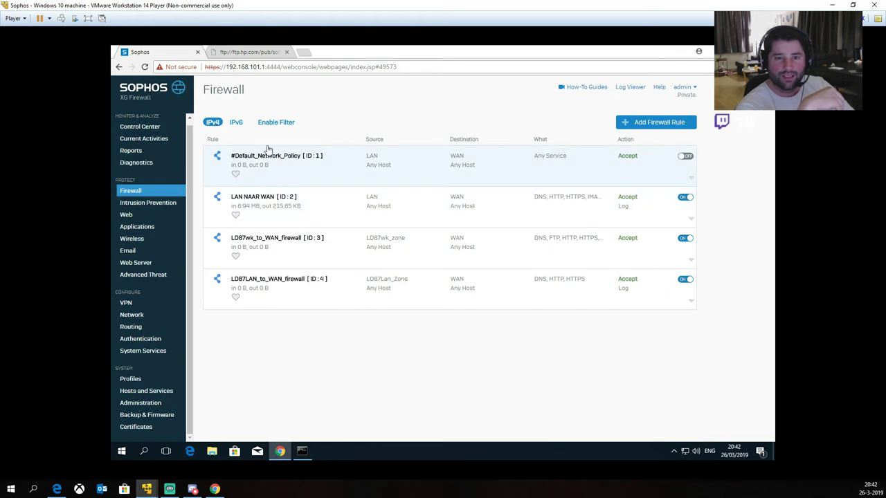
pyautogui.click(585, 207)
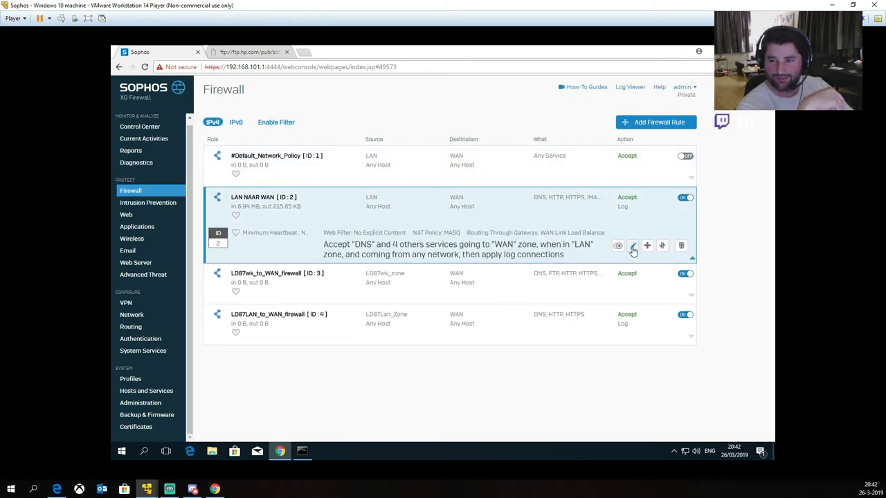
# Step: Add the FTP service to the LAN NAAR WAN rule and save it
pyautogui.click(633, 247)
pyautogui.scroll(-3, 584, 269)
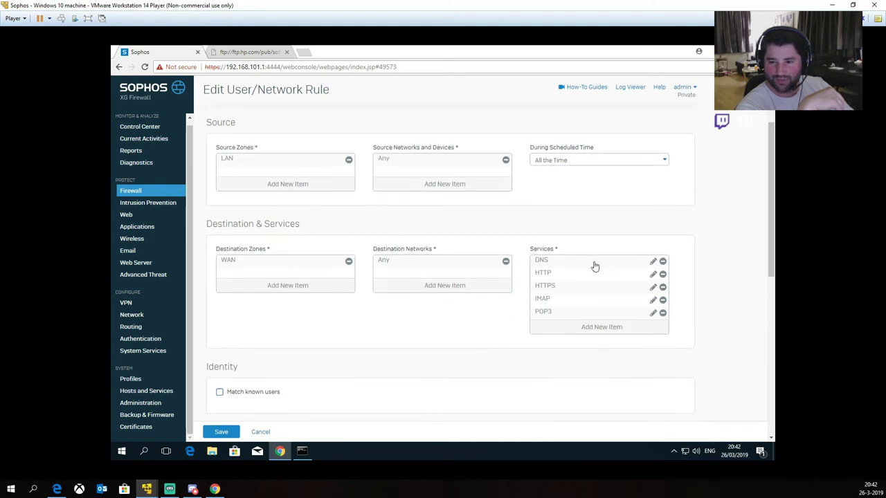
pyautogui.scroll(-1, 568, 266)
pyautogui.click(589, 280)
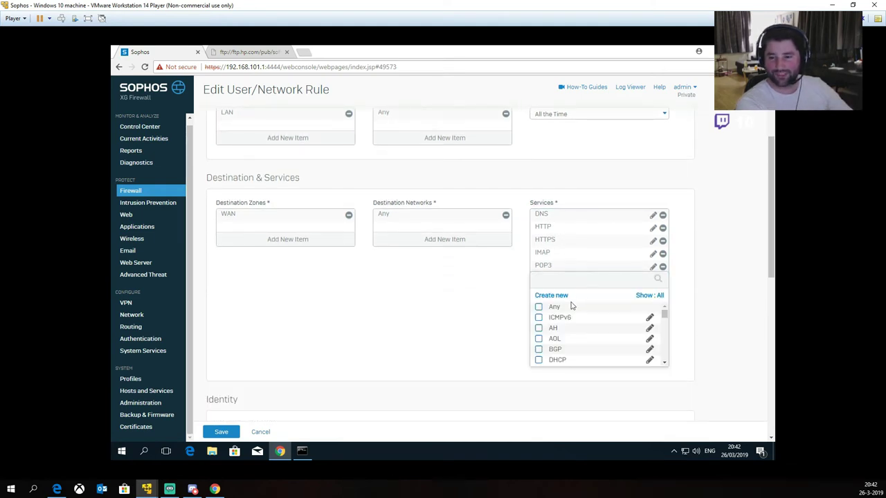
pyautogui.write('ft')
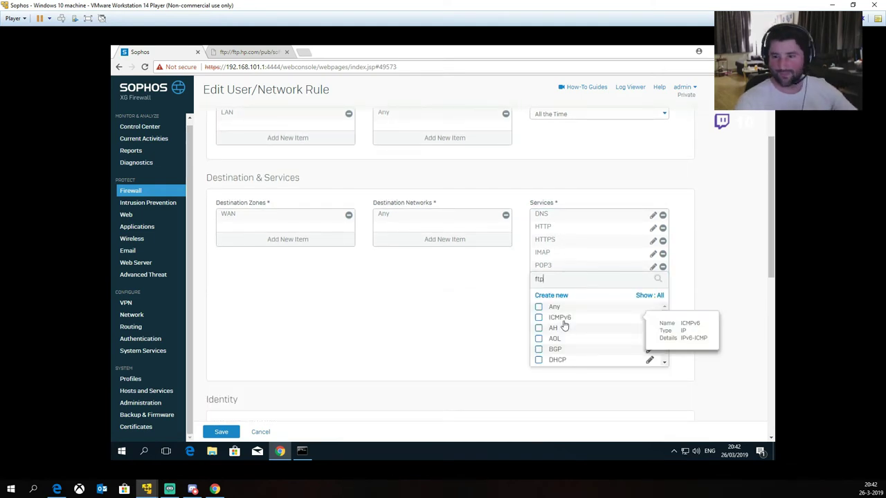
pyautogui.write('p')
pyautogui.click(538, 318)
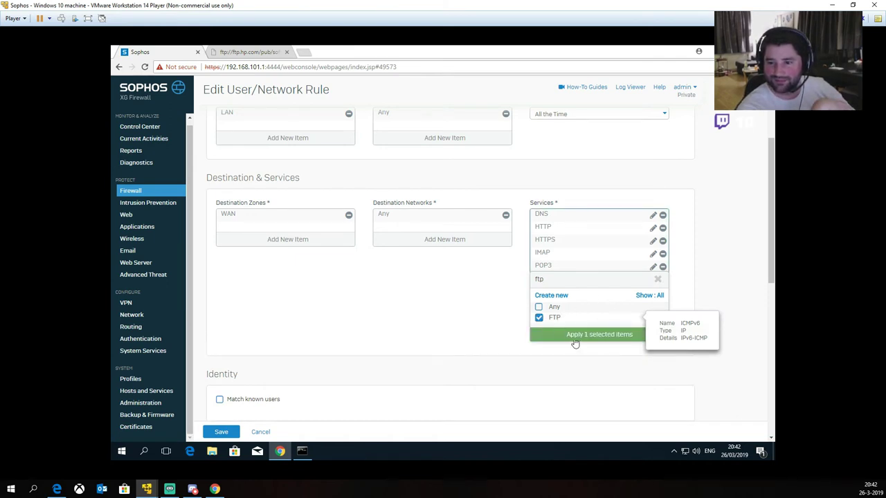
pyautogui.click(575, 336)
pyautogui.click(216, 430)
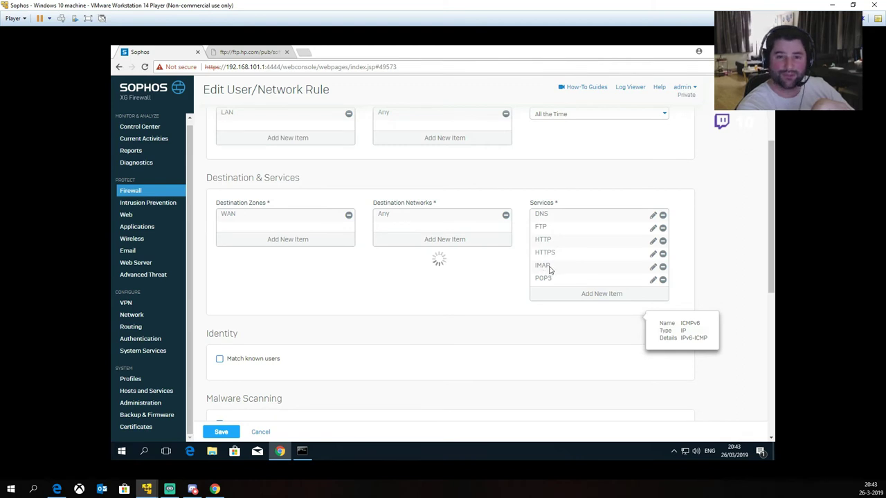
pyautogui.click(236, 53)
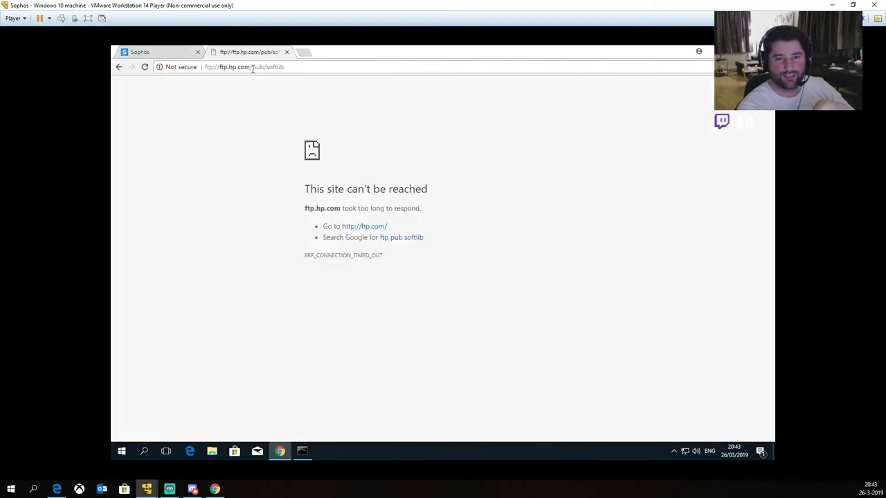
# Step: Reload ftp.hp.com/pub/softlib to confirm its directory listing, then close that tab
pyautogui.click(253, 69)
pyautogui.click(141, 53)
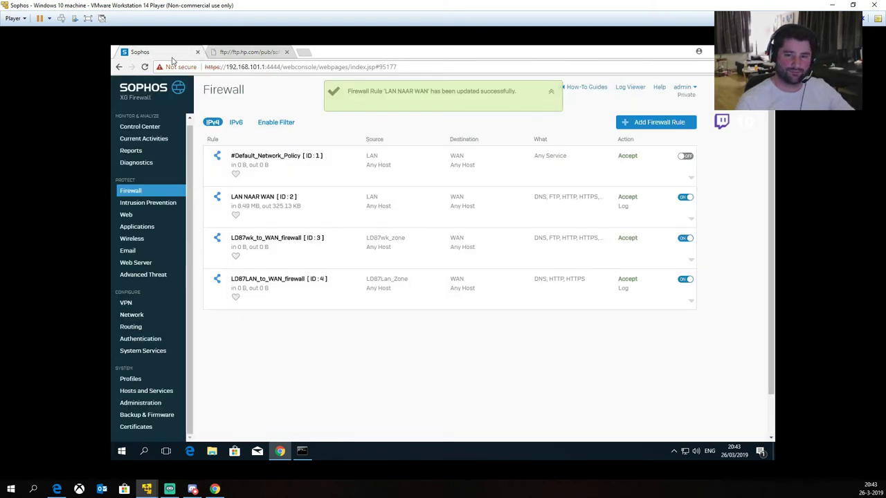
pyautogui.click(248, 53)
pyautogui.press('Return')
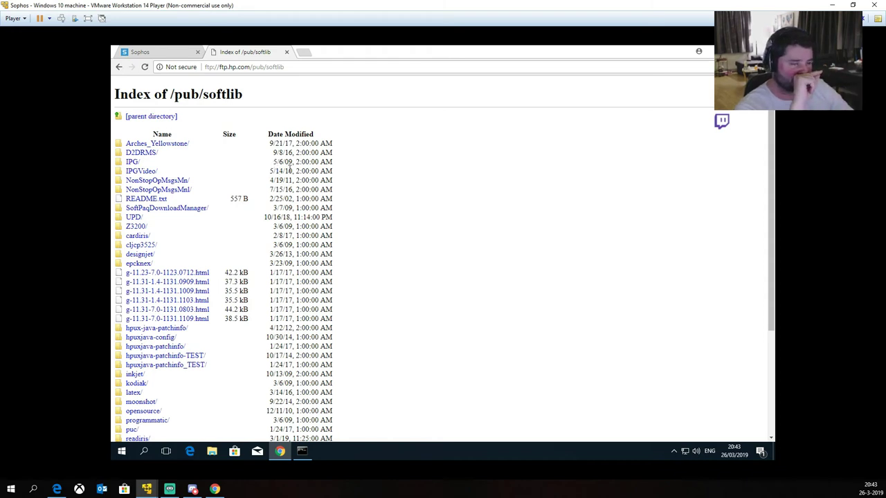
pyautogui.click(286, 52)
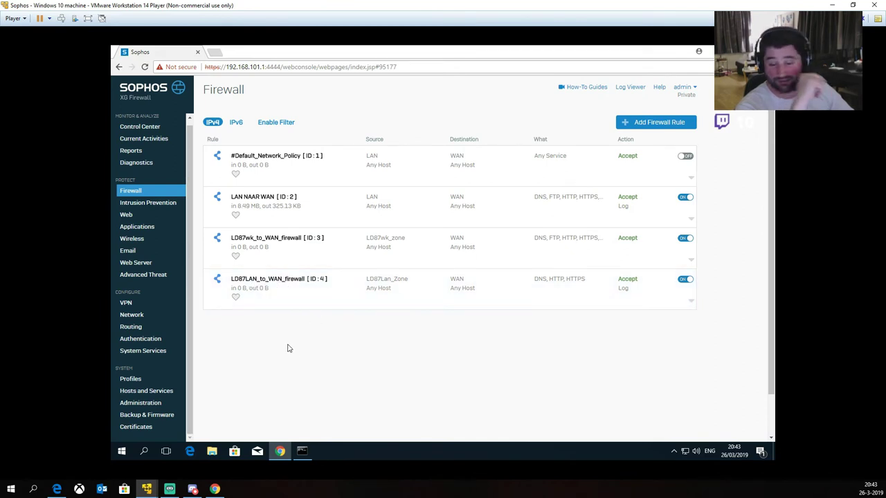
# Step: Open the Network Connections adapter list via the Network and Sharing Center and select PORT 4
pyautogui.rightClick(301, 452)
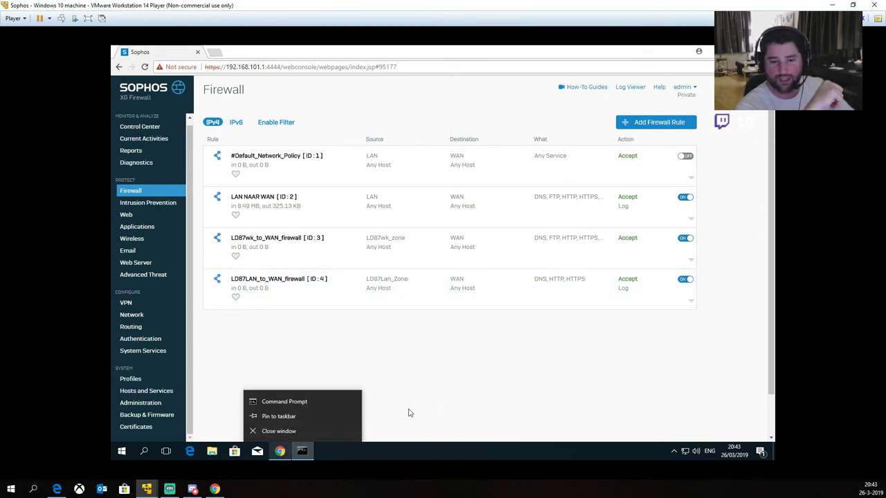
pyautogui.click(427, 365)
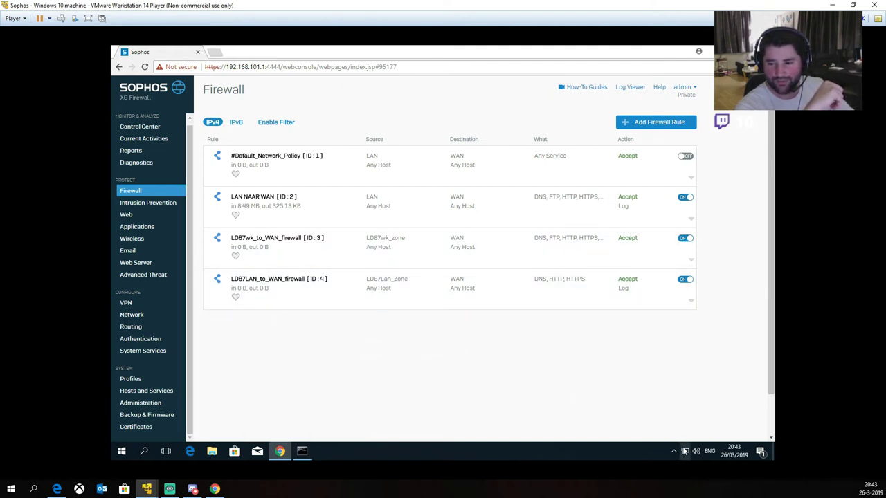
pyautogui.click(685, 451)
pyautogui.rightClick(684, 451)
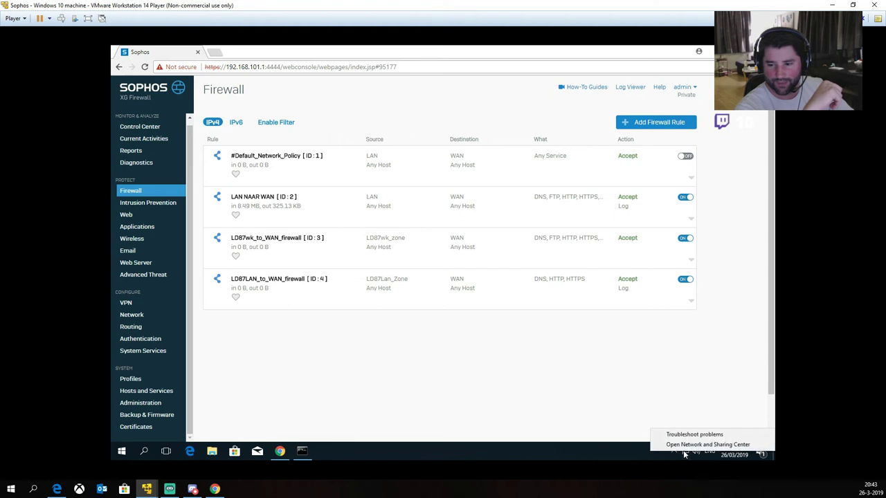
pyautogui.click(688, 448)
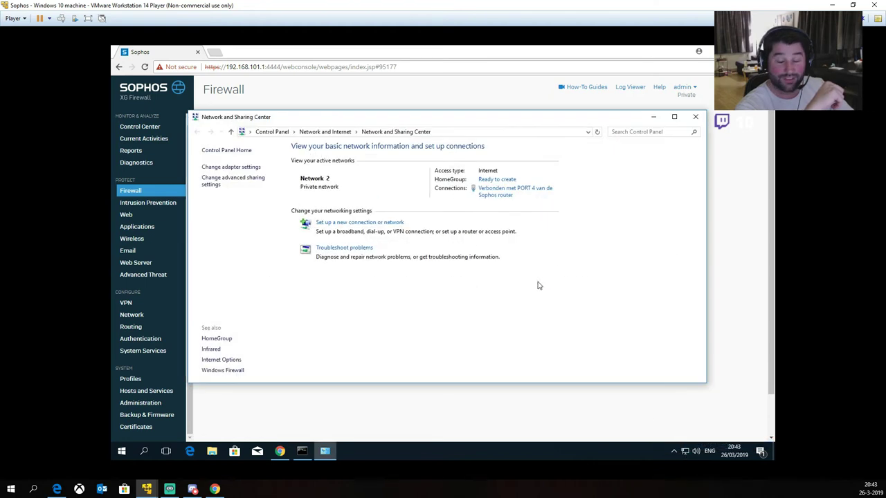
pyautogui.click(238, 168)
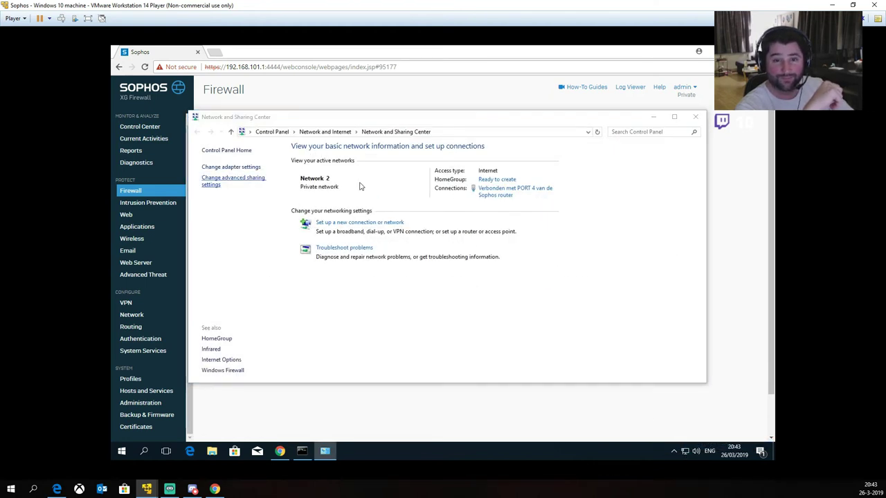
pyautogui.click(694, 116)
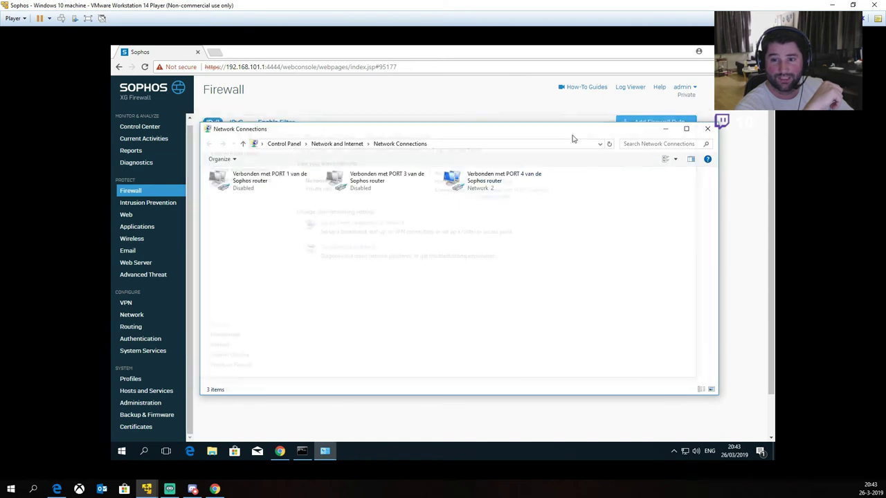
pyautogui.click(478, 186)
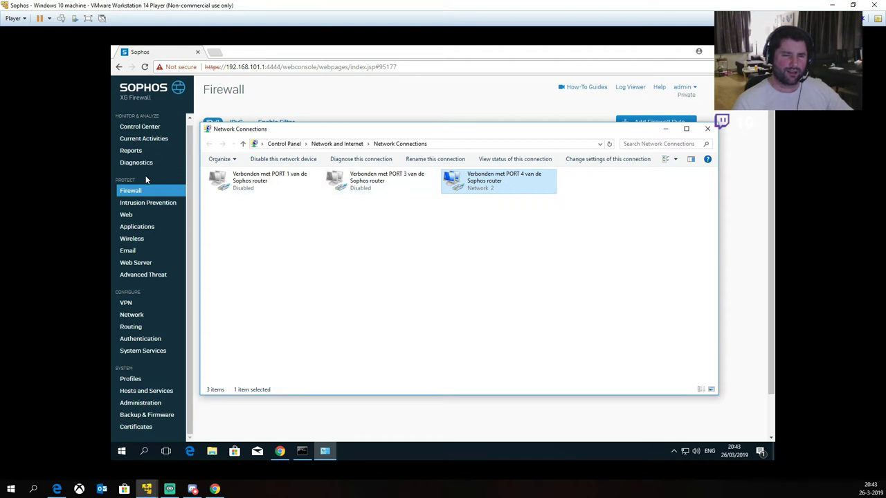
# Step: Try renaming the PORT 4 adapter to PORT 1, which fails because that name exists
pyautogui.click(137, 316)
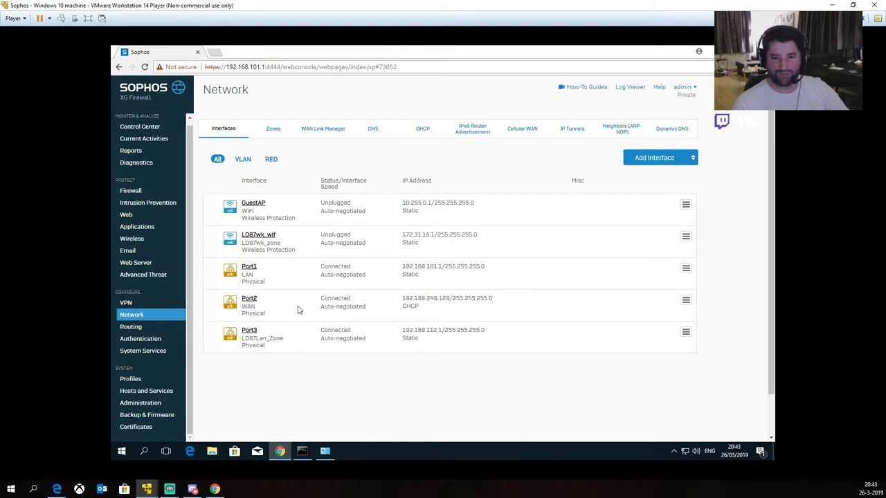
pyautogui.hotkey('alt', 'Tab')
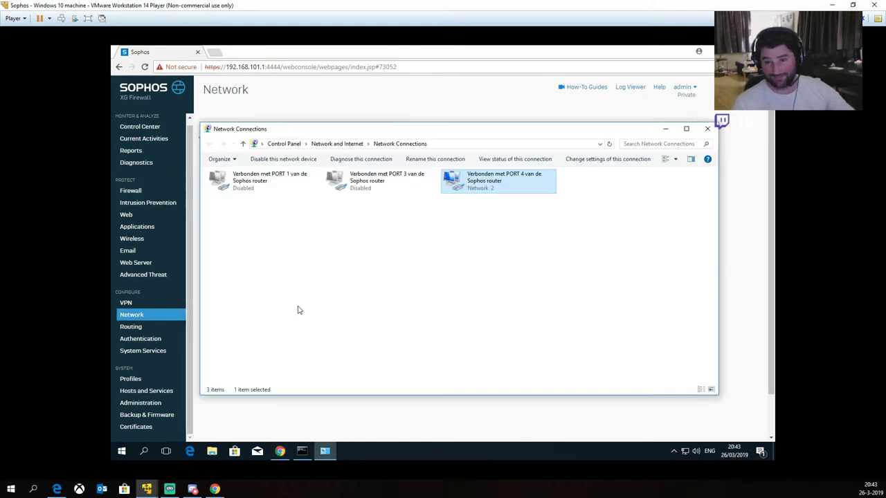
pyautogui.press('F2')
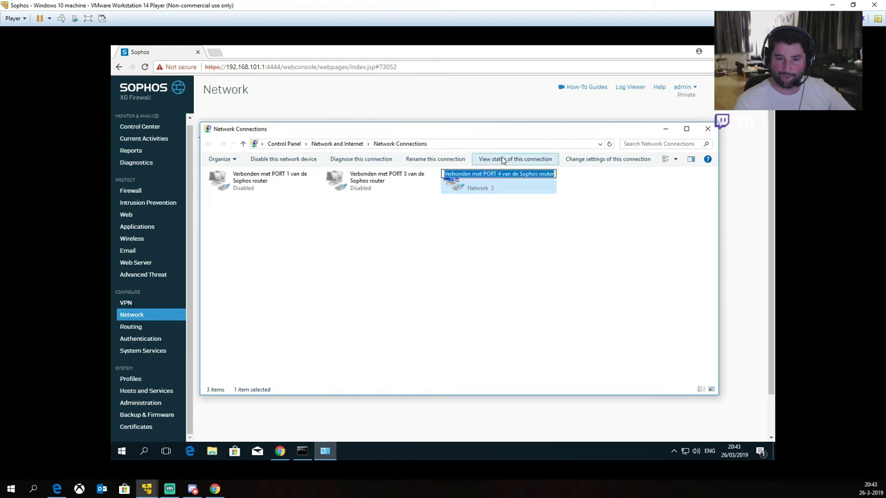
pyautogui.click(497, 174)
pyautogui.press('Delete')
pyautogui.write('1')
pyautogui.press('Return')
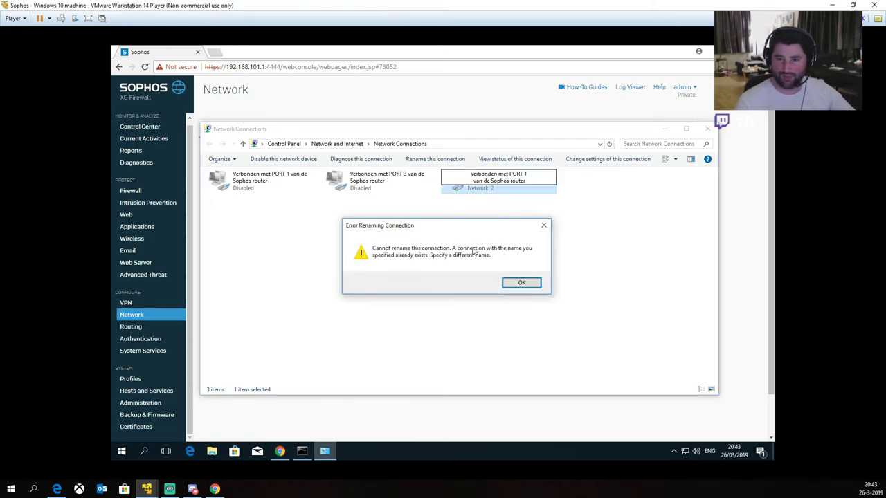
pyautogui.press('Return')
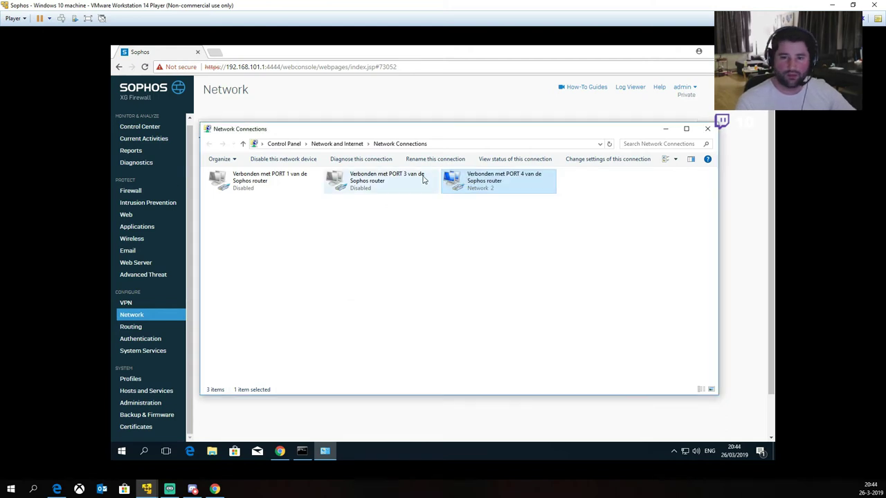
# Step: Rename the old PORT 1 adapter to PORT 2
pyautogui.moveTo(409, 136); pyautogui.dragTo(579, 113)
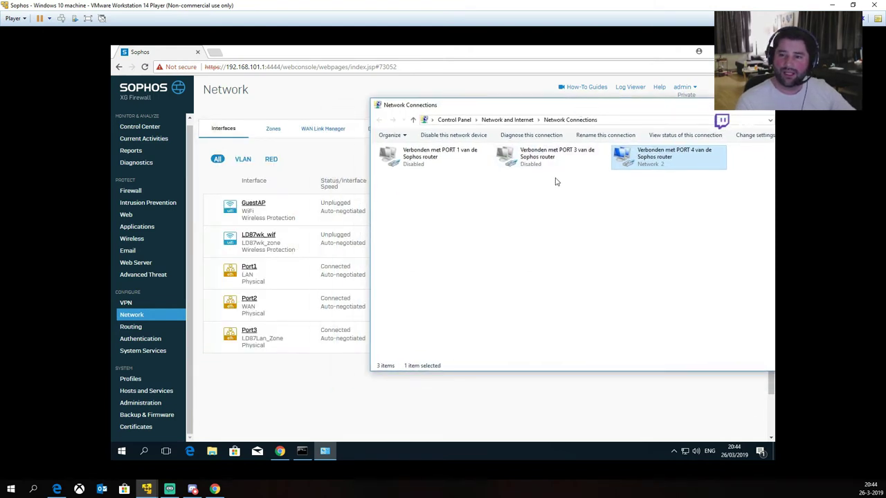
pyautogui.rightClick(445, 162)
pyautogui.press('Up')
pyautogui.press('Up')
pyautogui.press('Return')
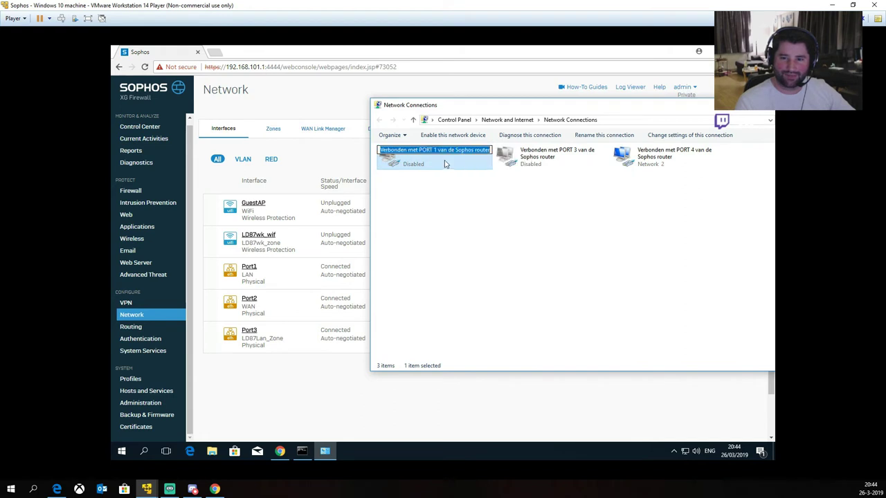
pyautogui.doubleClick(434, 150)
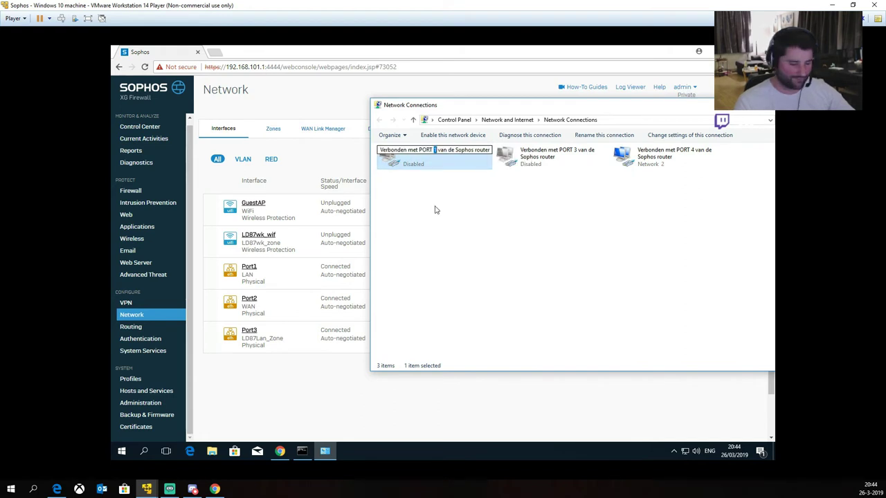
pyautogui.write('2')
pyautogui.click(651, 164)
# Step: Rename the connected PORT 4 adapter to PORT 1 and move the window below the interfaces
pyautogui.rightClick(651, 164)
pyautogui.click(669, 235)
pyautogui.click(669, 151)
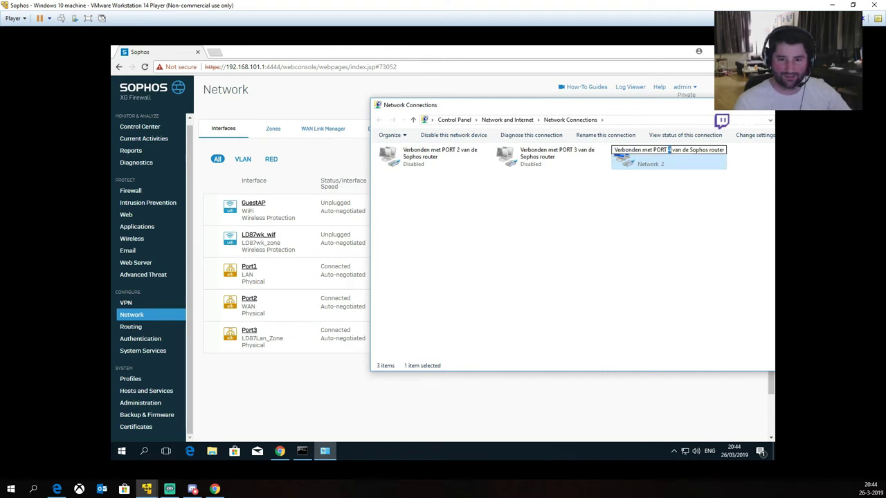
pyautogui.write('1')
pyautogui.click(637, 238)
pyautogui.moveTo(648, 114); pyautogui.dragTo(535, 322)
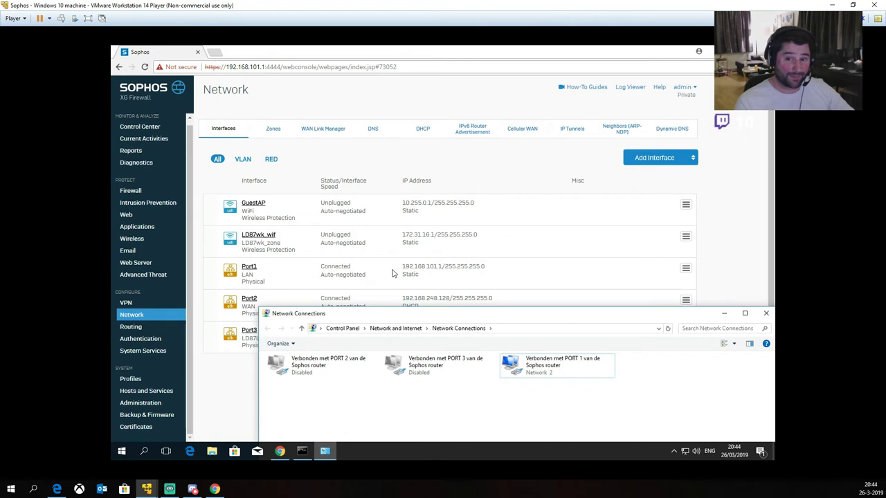
# Step: Check the PORT 1 adapter's details, showing IPv4 address 192.168.101.31, then close the status windows
pyautogui.doubleClick(542, 372)
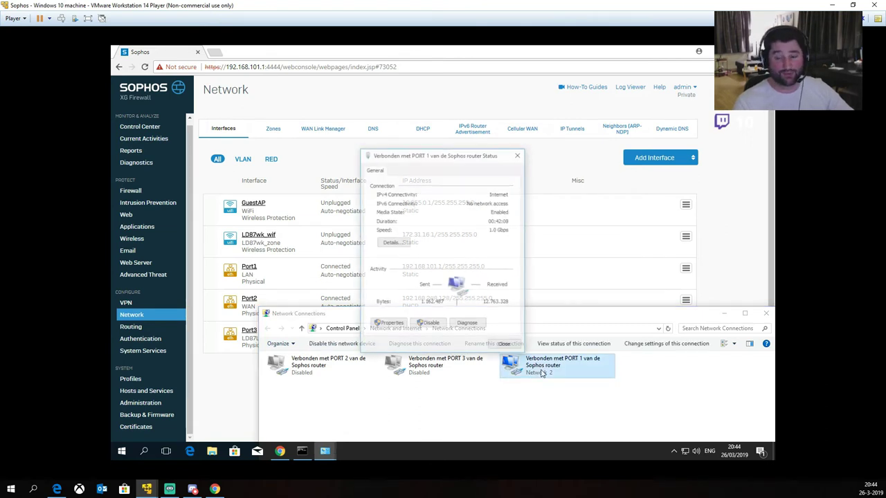
pyautogui.click(393, 243)
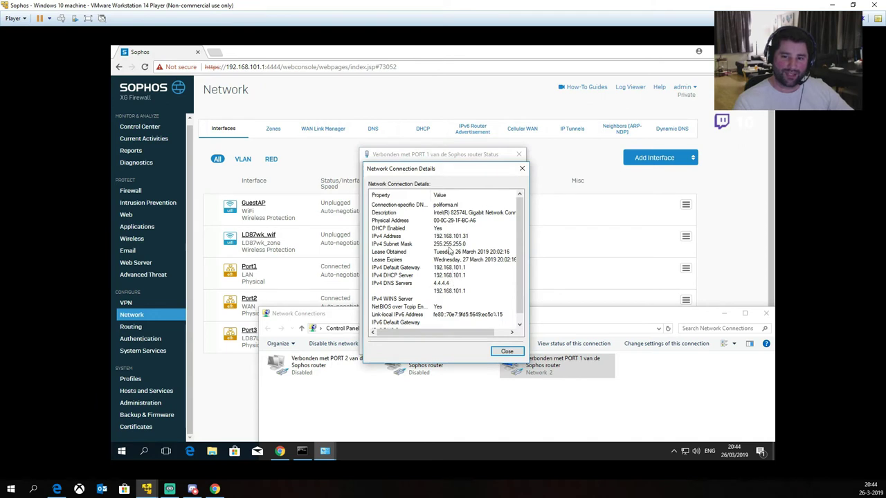
pyautogui.click(453, 237)
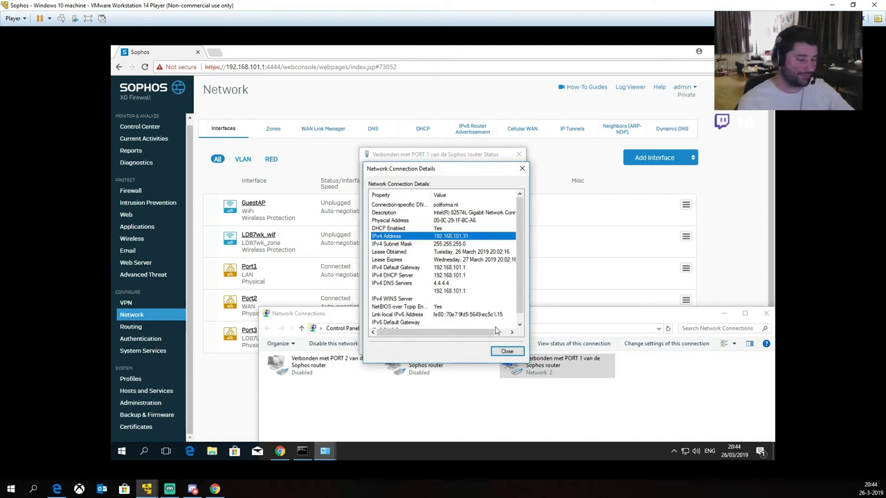
pyautogui.press('Escape')
pyautogui.click(504, 347)
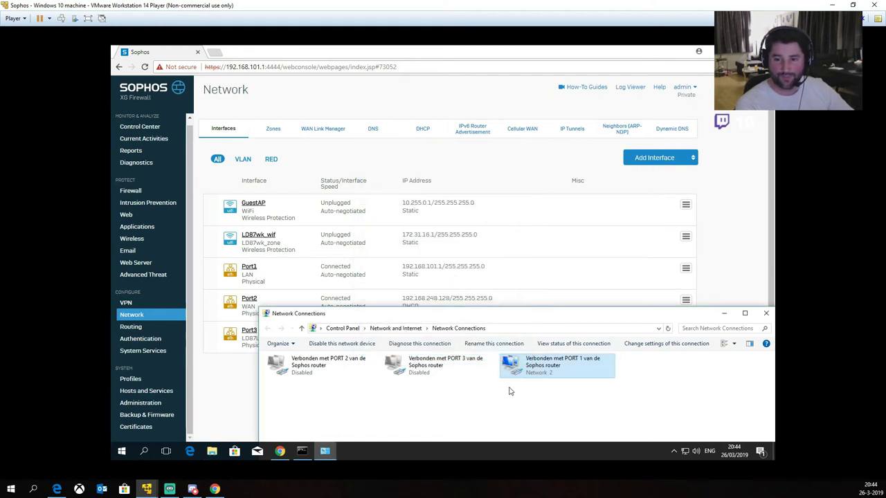
pyautogui.click(440, 414)
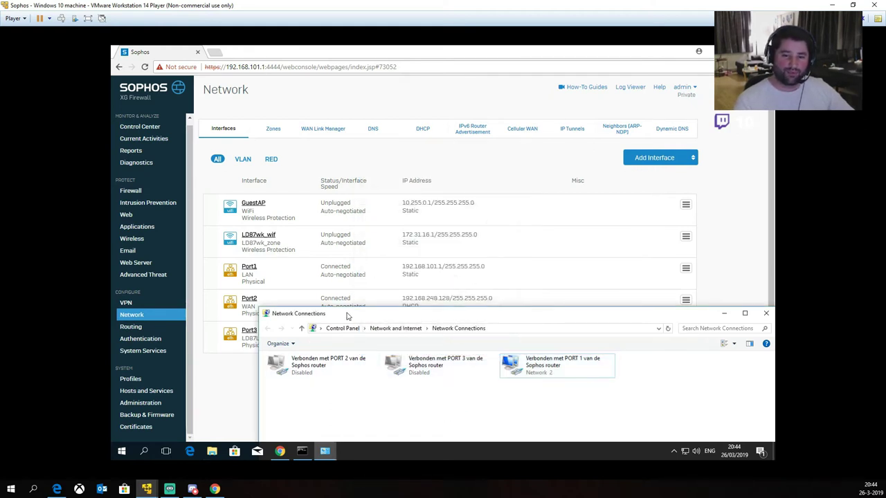
# Step: Disable the PORT 1 connection and enable PORT 3
pyautogui.moveTo(415, 313); pyautogui.dragTo(483, 276)
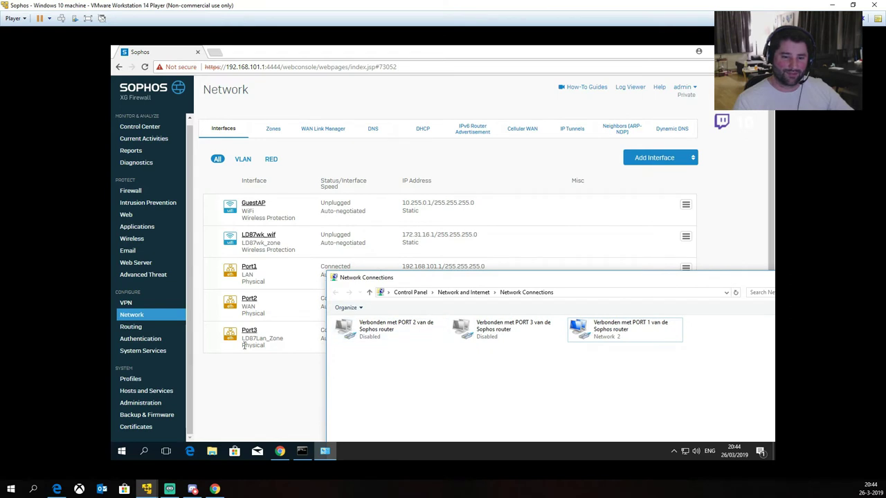
pyautogui.rightClick(604, 336)
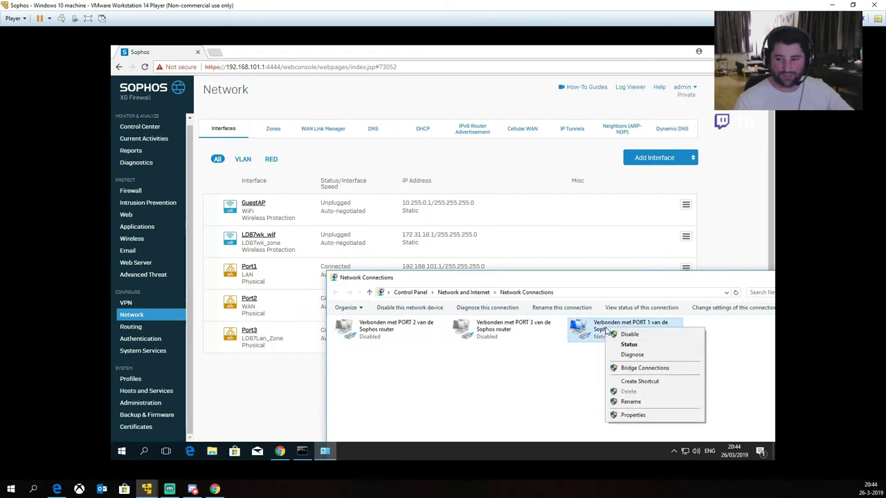
pyautogui.click(626, 336)
pyautogui.doubleClick(478, 325)
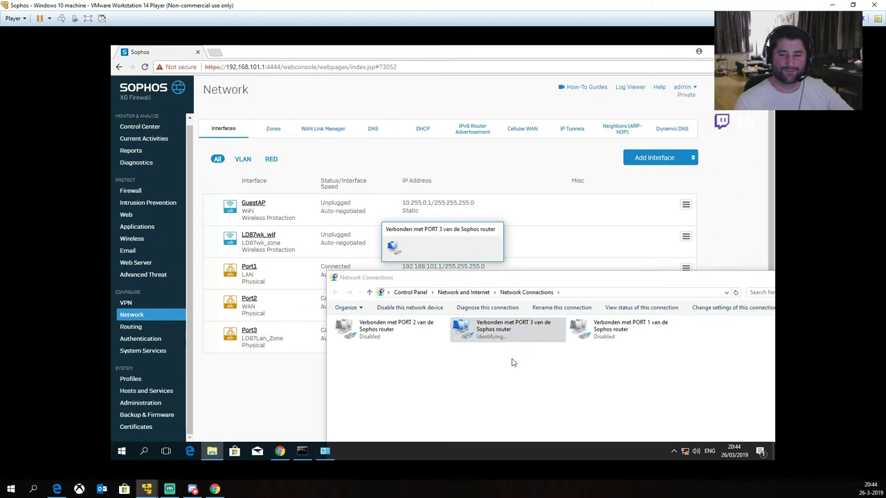
# Step: Review PORT 3's details (IPv4 192.168.112.2, gateway 192.168.112.1, DHCP, DNS), then close them
pyautogui.doubleClick(476, 333)
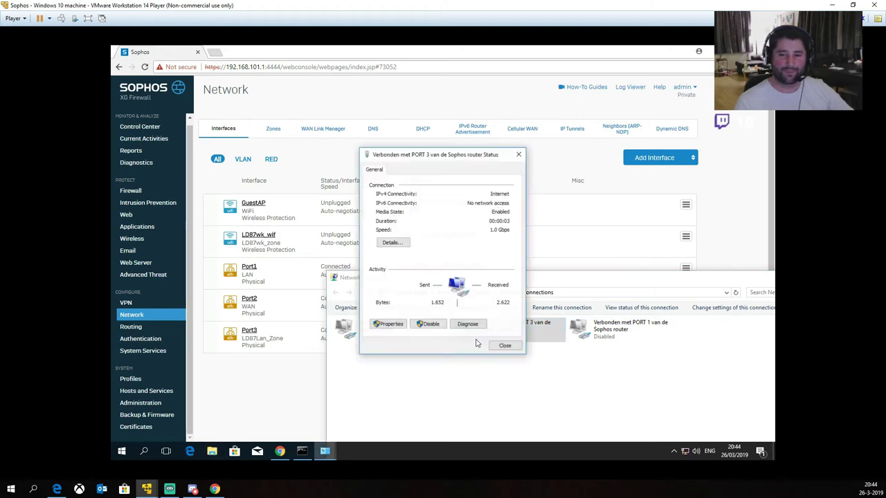
pyautogui.click(391, 243)
pyautogui.click(447, 237)
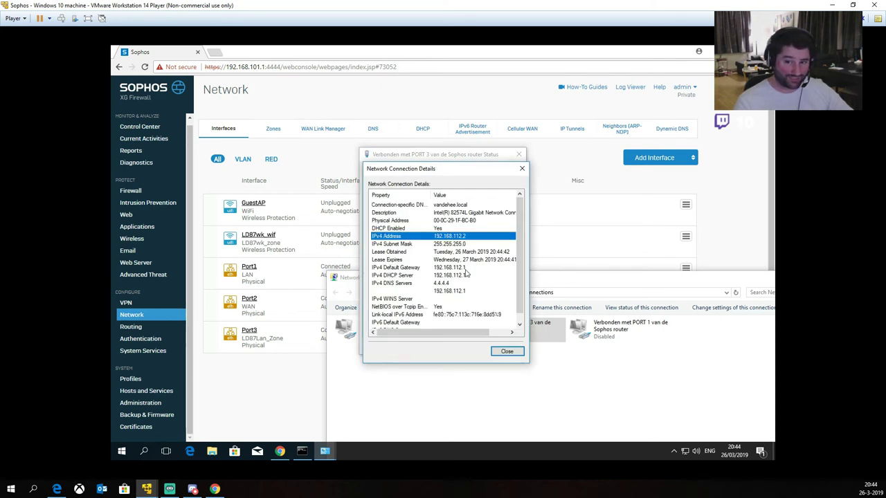
pyautogui.click(435, 268)
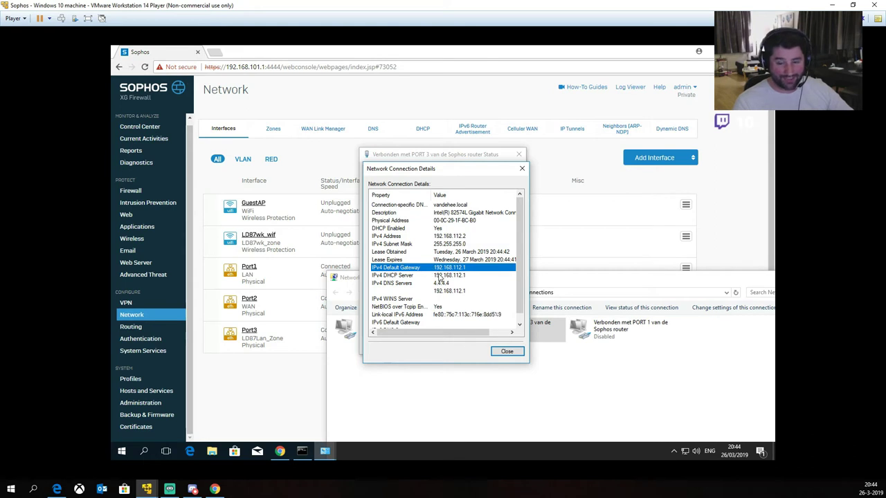
pyautogui.click(441, 277)
pyautogui.click(440, 284)
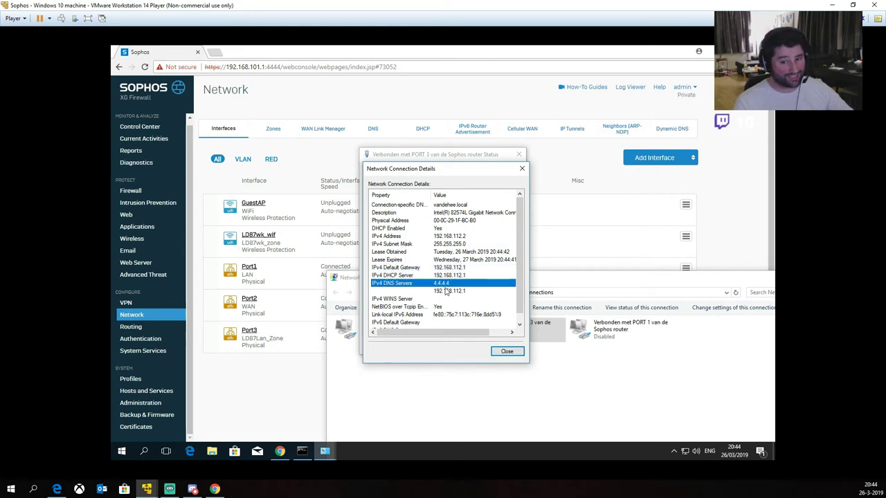
pyautogui.click(506, 351)
pyautogui.click(505, 345)
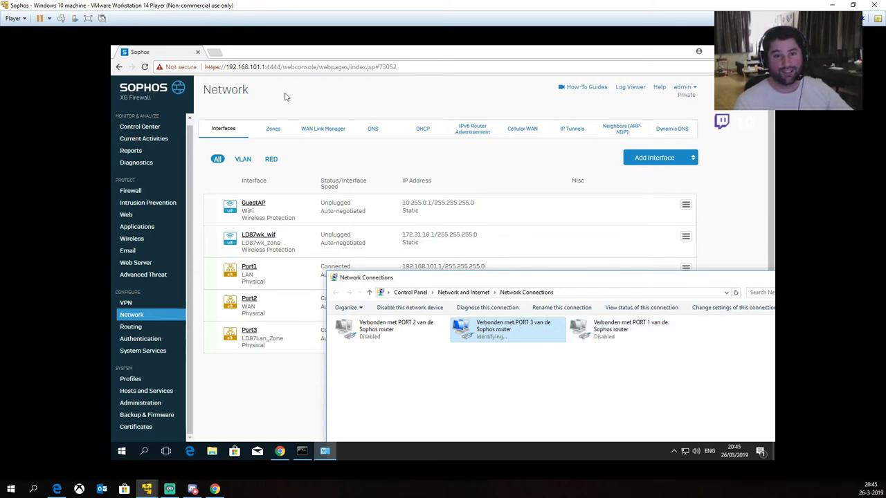
pyautogui.click(216, 53)
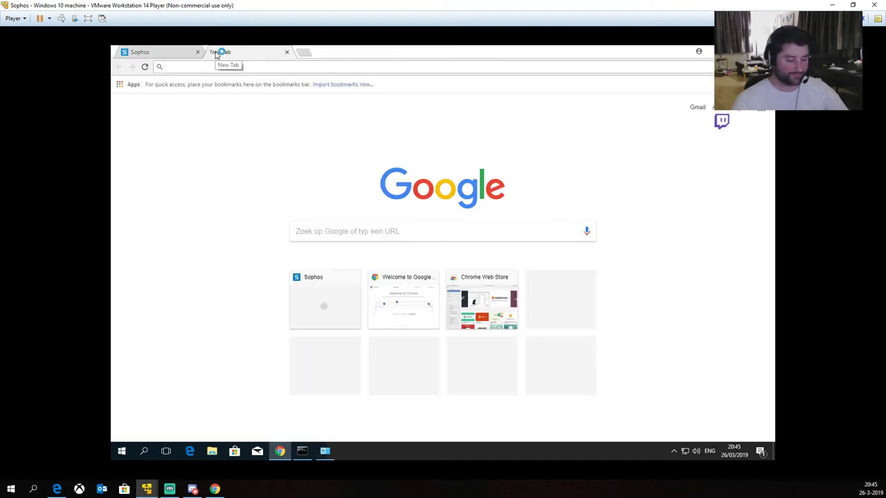
pyautogui.write('www.google.nl')
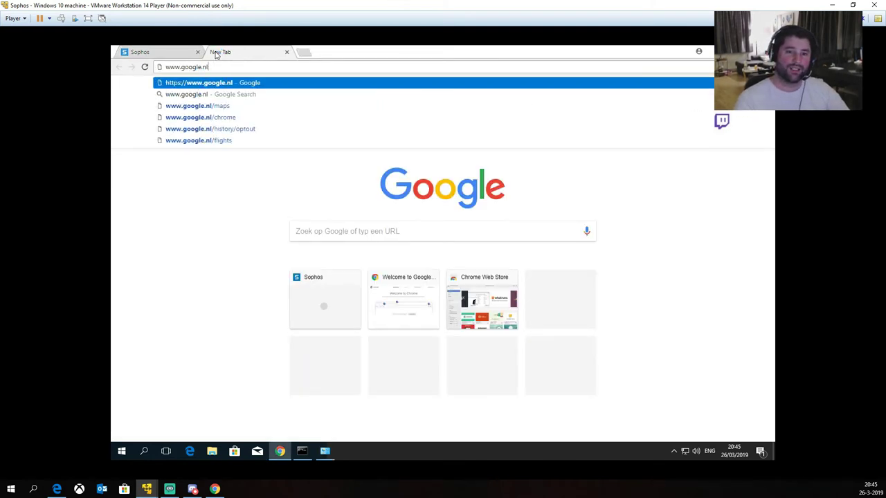
pyautogui.press('Return')
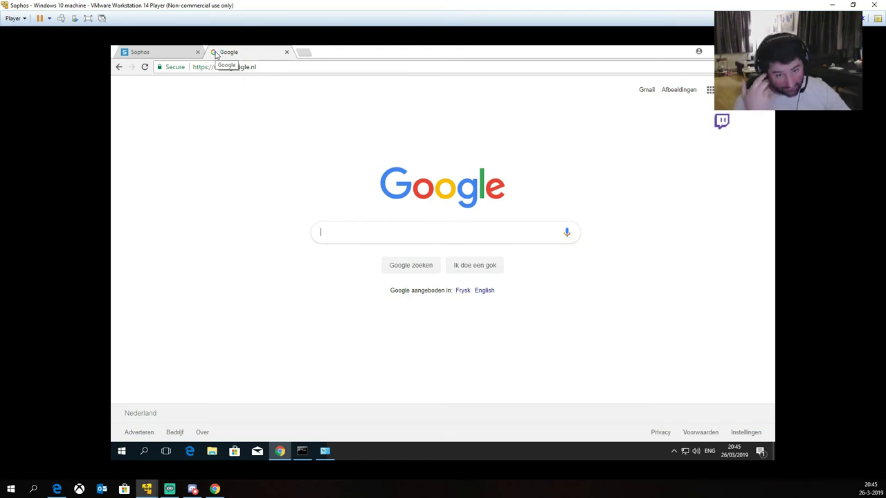
pyautogui.press('super+r')
# Step: Launch cmd and ping 4.4.4.4, which times out
pyautogui.write('cmd')
pyautogui.press('Return')
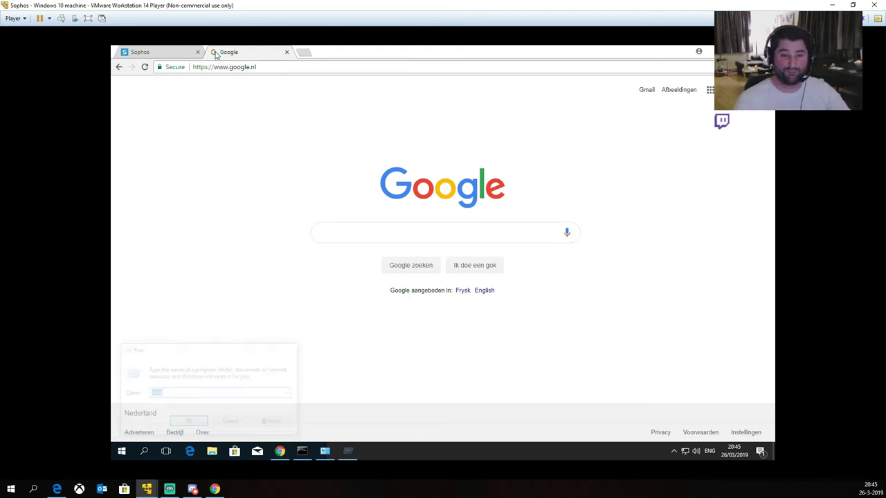
pyautogui.write('ping 4.4.4.4')
pyautogui.press('Return')
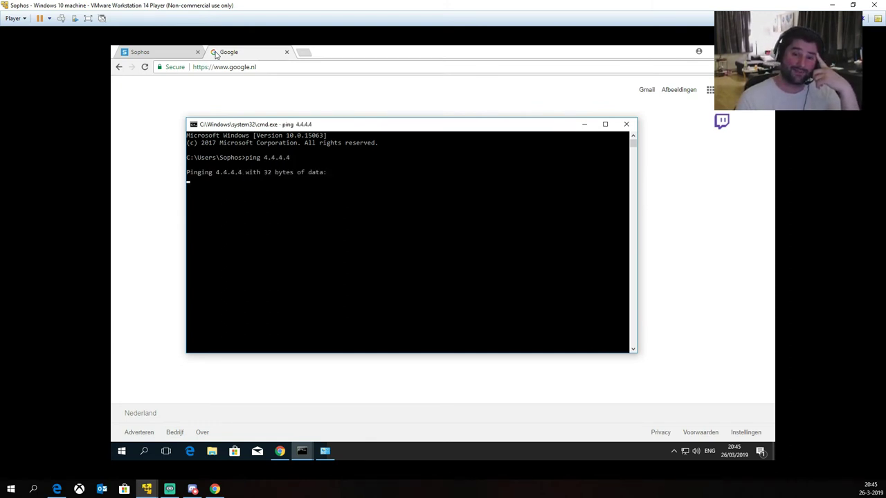
pyautogui.hotkey('ctrl', 'c')
# Step: Ping 194.109.210.1, which also times out, then minimize the console
pyautogui.write('ping 4.4.4')
pyautogui.press('BackSpace')
pyautogui.press('BackSpace')
pyautogui.press('BackSpace')
pyautogui.press('BackSpace')
pyautogui.press('BackSpace')
pyautogui.write('194.109.2')
pyautogui.press('Return')
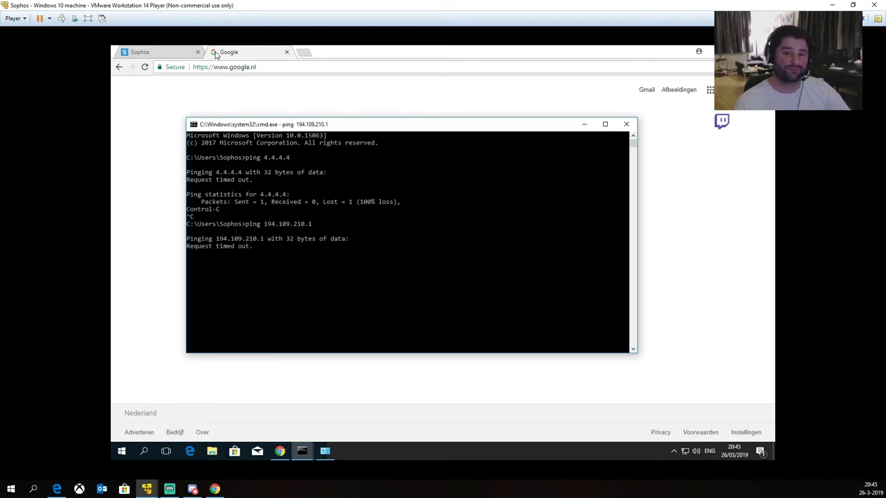
pyautogui.hotkey('ctrl', 'c')
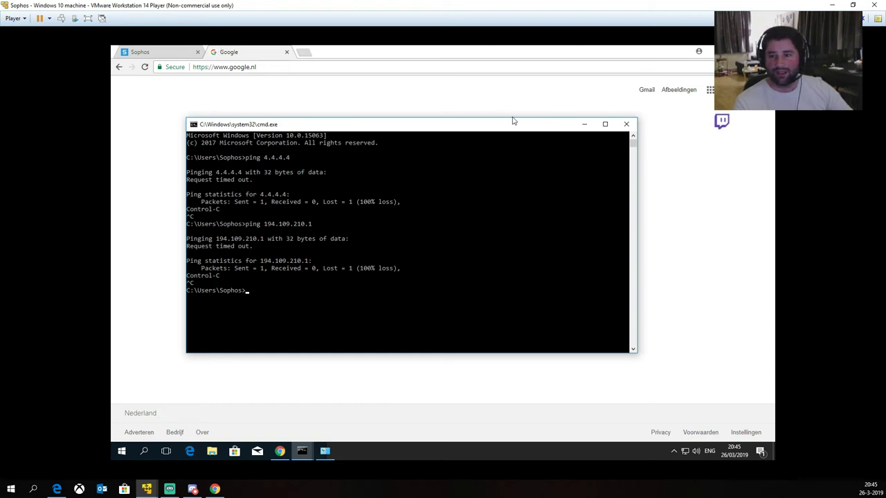
pyautogui.click(584, 124)
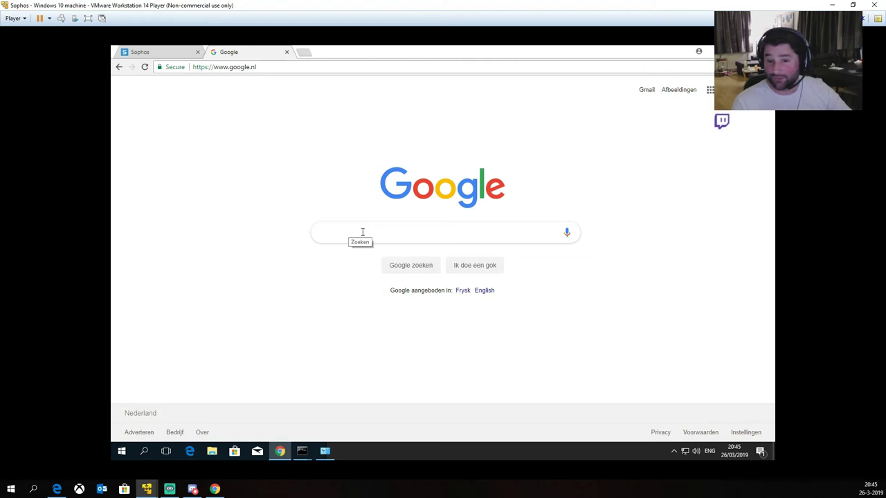
# Step: Attempt to enter the Facebook address, which goes to faceb.com instead
pyautogui.hotkey('ctrl', 'l')
pyautogui.write('faaceboo')
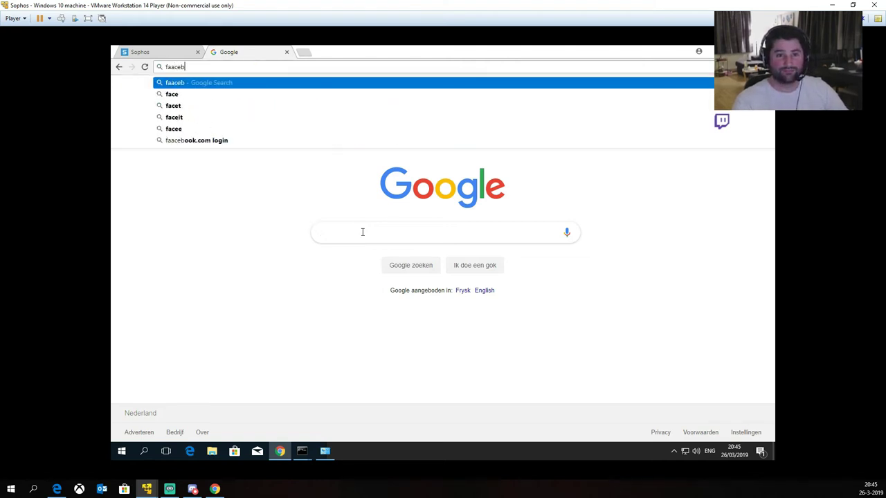
pyautogui.press('BackSpace')
pyautogui.press('BackSpace')
pyautogui.press('BackSpace')
pyautogui.press('BackSpace')
pyautogui.press('BackSpace')
pyautogui.press('BackSpace')
pyautogui.write('c')
pyautogui.press('BackSpace')
pyautogui.write('eb')
pyautogui.hotkey('ctrl', 'Return')
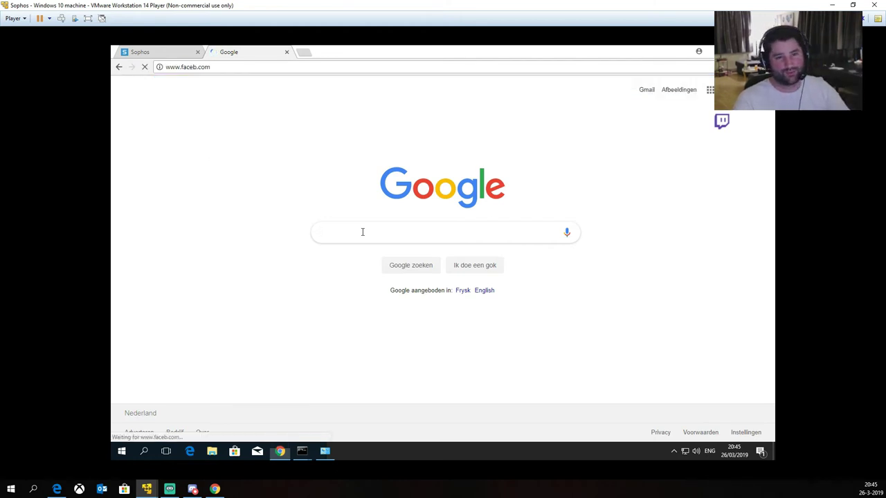
pyautogui.press('super+alt+d')
pyautogui.press('Escape')
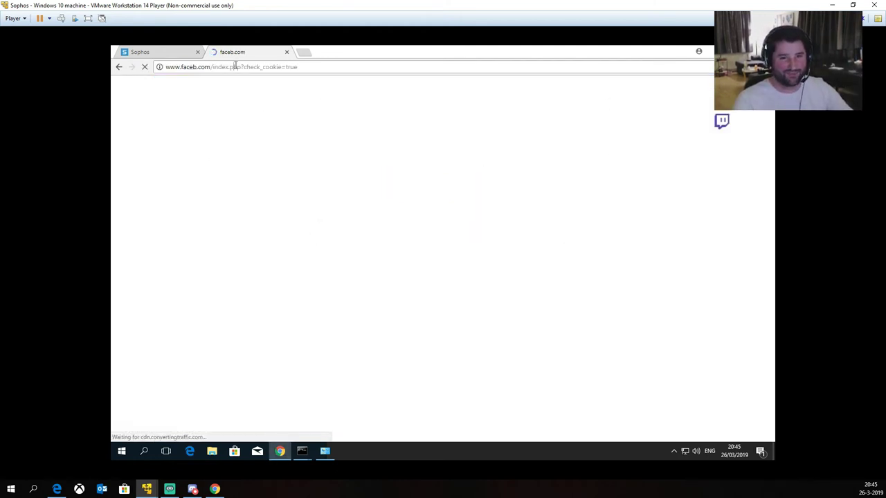
# Step: Load facebook.com and minimize Chrome
pyautogui.click(236, 66)
pyautogui.write('facaebo')
pyautogui.press('BackSpace')
pyautogui.press('BackSpace')
pyautogui.press('BackSpace')
pyautogui.write('ebo')
pyautogui.press('BackSpace')
pyautogui.press('BackSpace')
pyautogui.press('BackSpace')
pyautogui.press('BackSpace')
pyautogui.write('ebook')
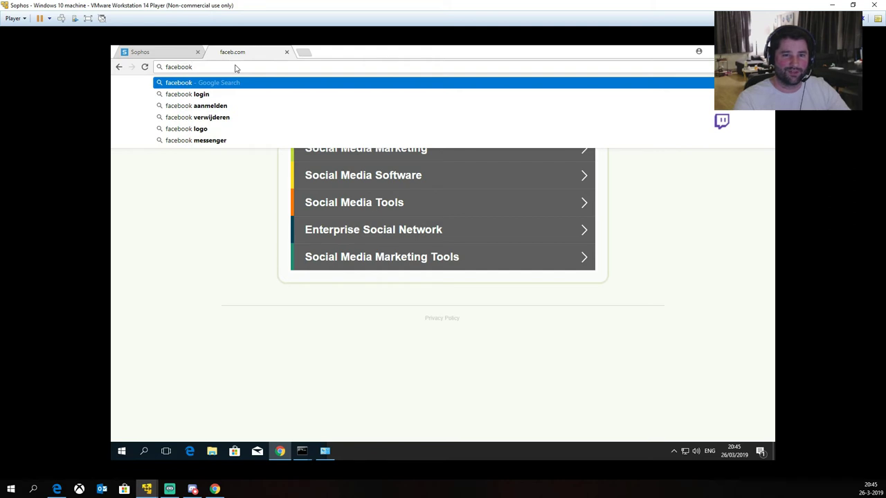
pyautogui.press('Return')
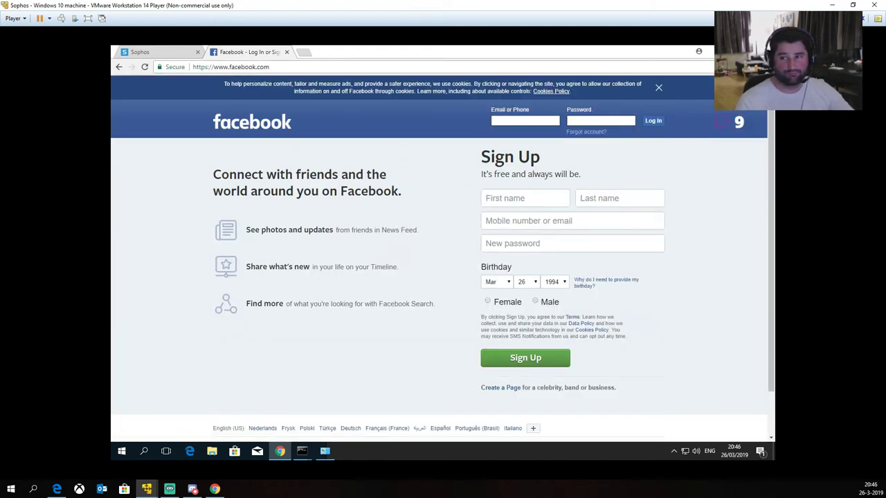
pyautogui.click(723, 50)
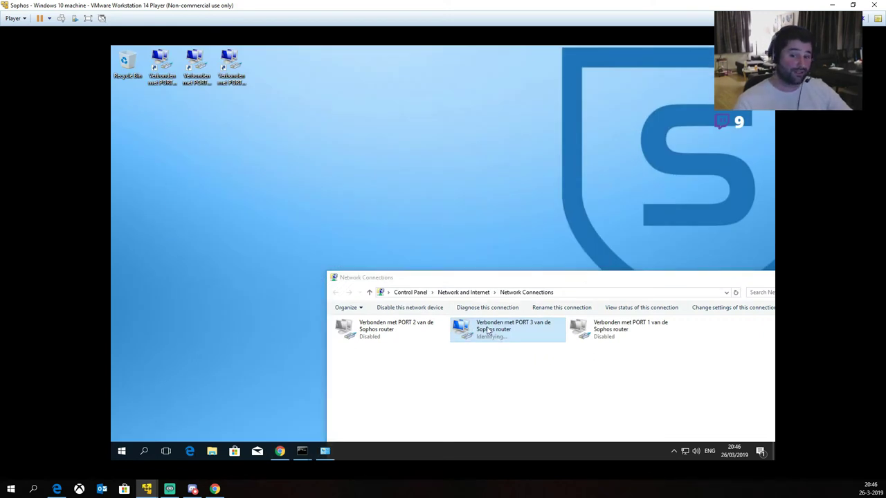
# Step: Switch the client from PORT 3 to PORT 1 and return to the Sophos tab in Chrome
pyautogui.rightClick(488, 330)
pyautogui.click(502, 332)
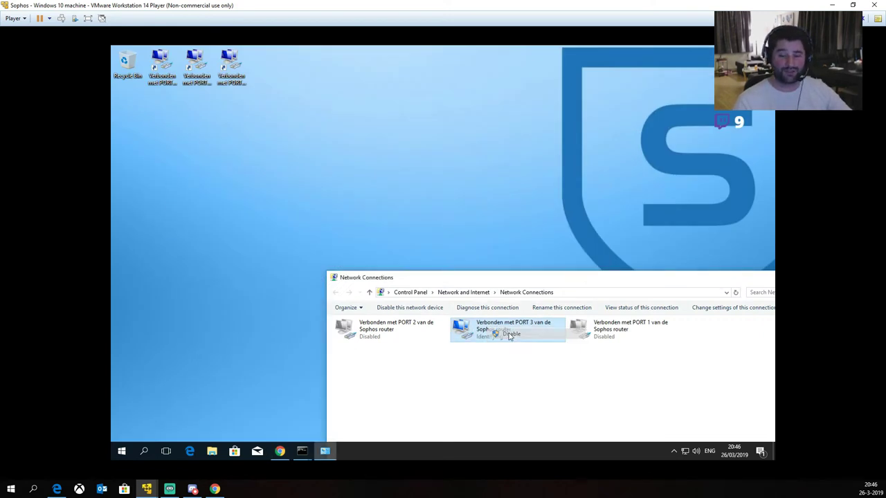
pyautogui.doubleClick(602, 330)
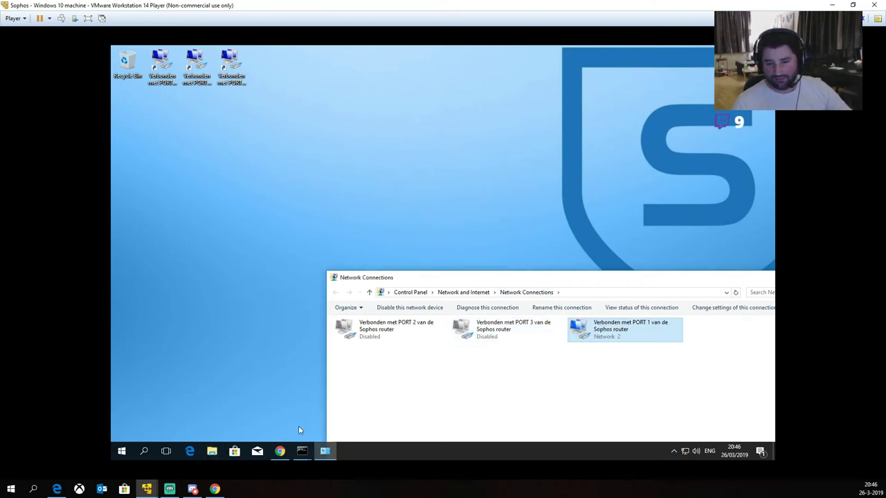
pyautogui.click(280, 451)
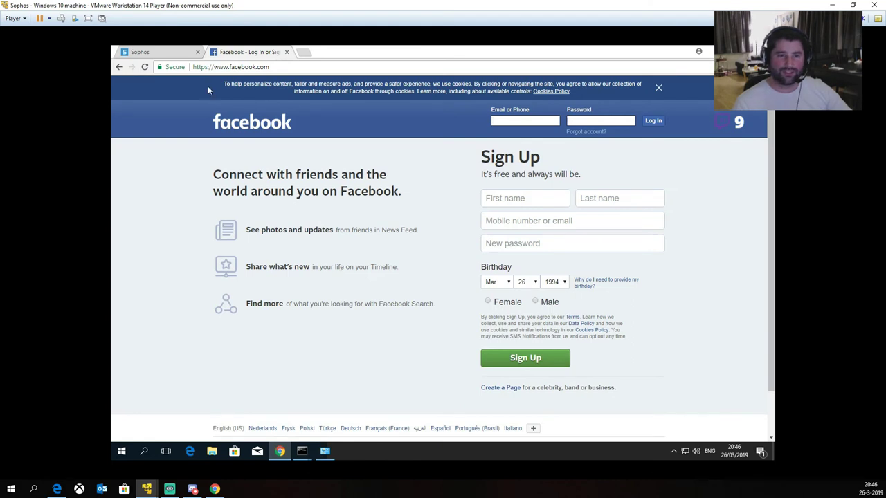
pyautogui.click(159, 52)
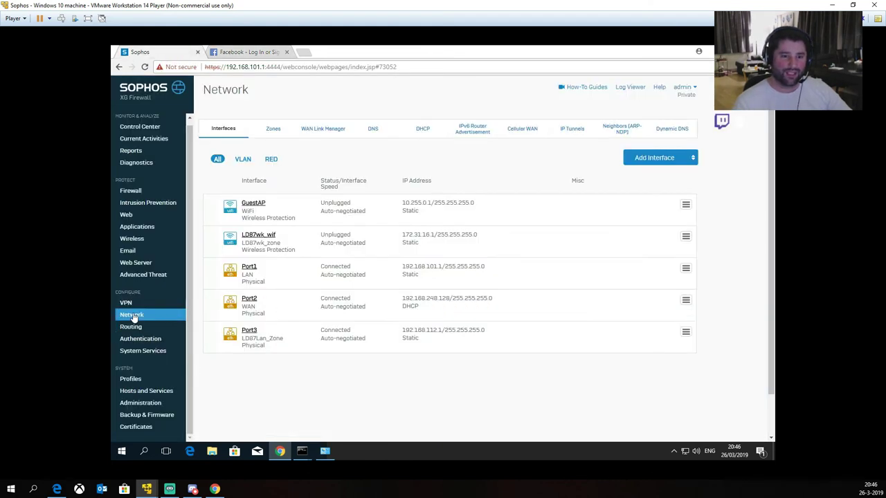
# Step: Open the LD87LAN_to_WAN_firewall rule for editing from the firewall rule list
pyautogui.click(131, 191)
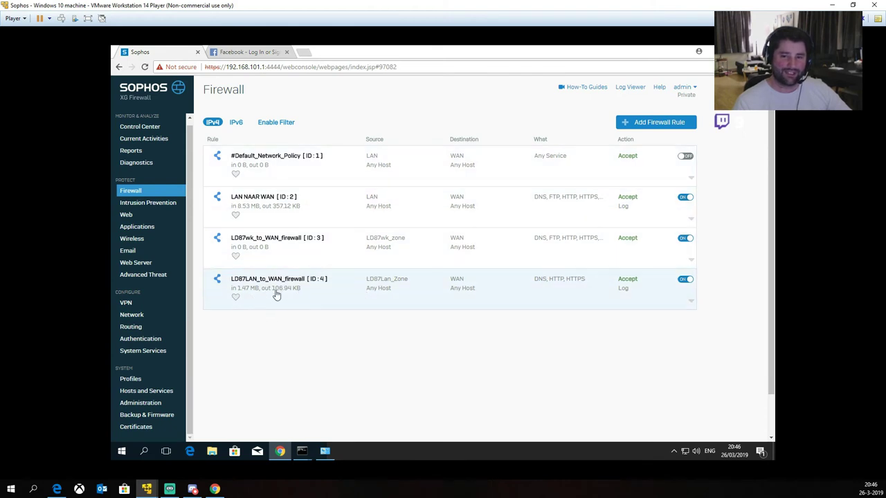
pyautogui.click(271, 296)
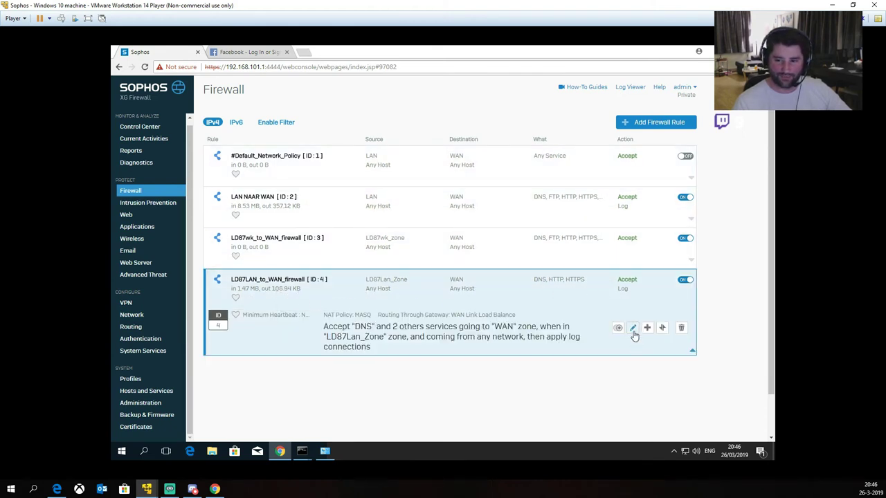
pyautogui.click(632, 327)
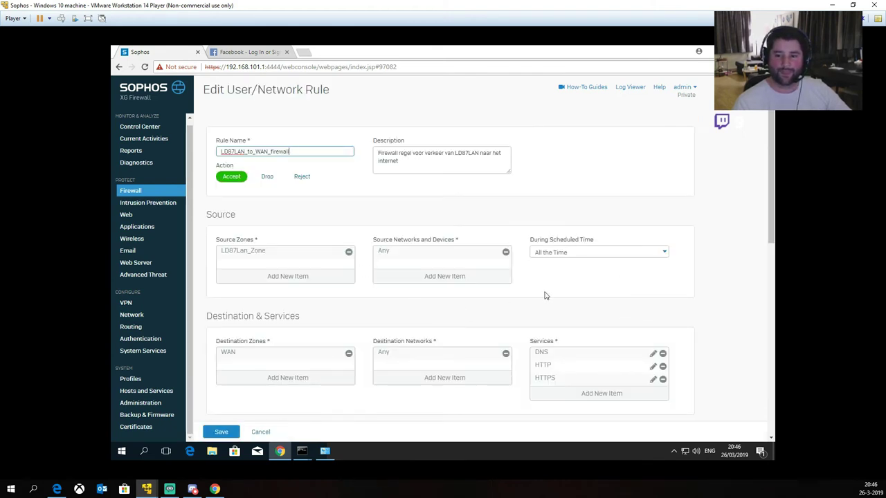
pyautogui.scroll(-3, 544, 295)
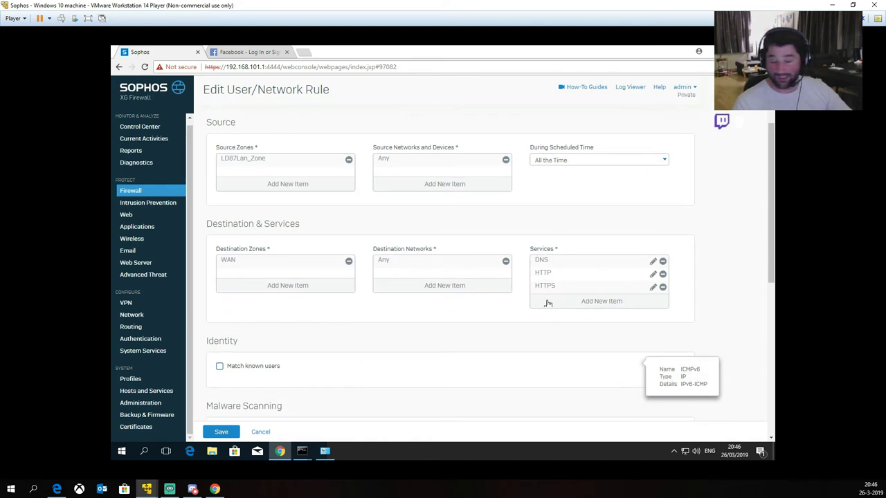
# Step: Add the PING service to the rule's services and save the rule
pyautogui.click(598, 298)
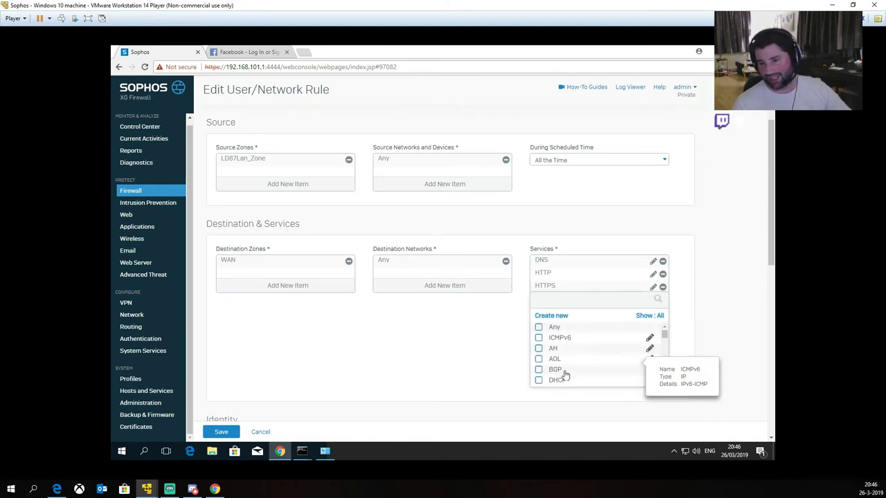
pyautogui.write('ping')
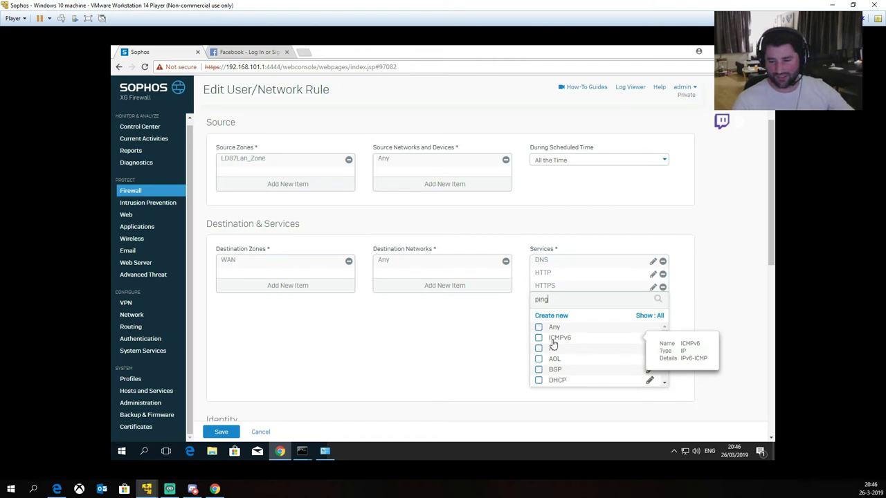
pyautogui.click(538, 337)
pyautogui.click(535, 353)
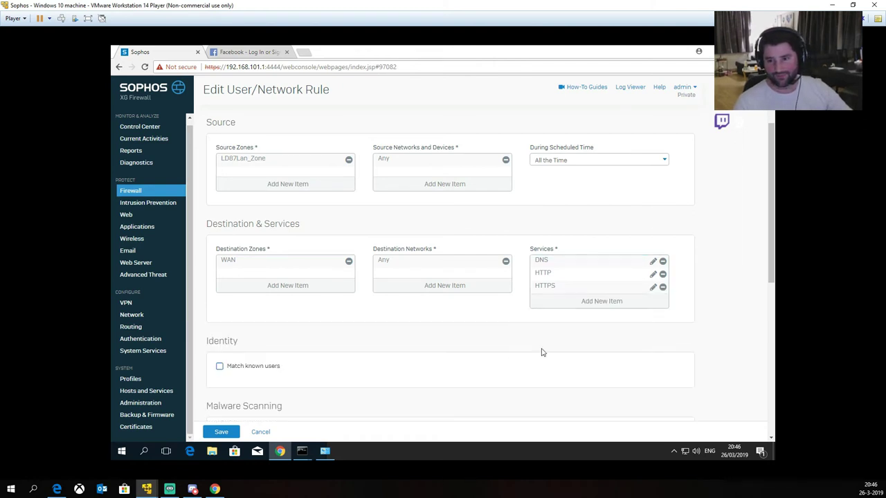
pyautogui.click(570, 302)
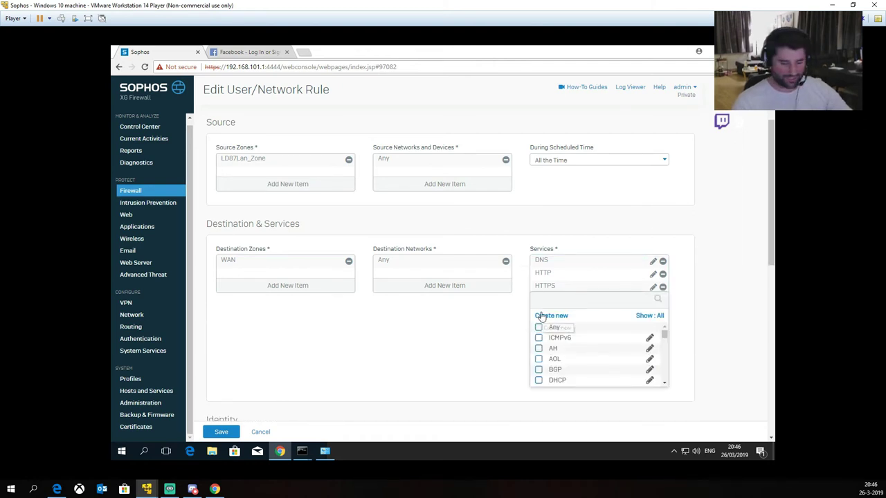
pyautogui.write('ping')
pyautogui.click(538, 338)
pyautogui.click(578, 356)
pyautogui.click(221, 432)
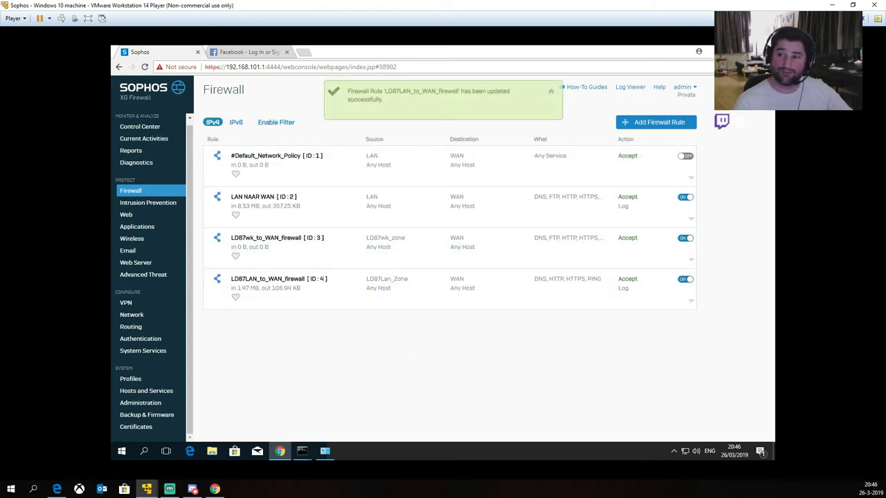
# Step: Disable PORT 1, enable PORT 3, and bring the ping console forward
pyautogui.click(721, 49)
pyautogui.rightClick(589, 330)
pyautogui.click(601, 337)
pyautogui.rightClick(485, 329)
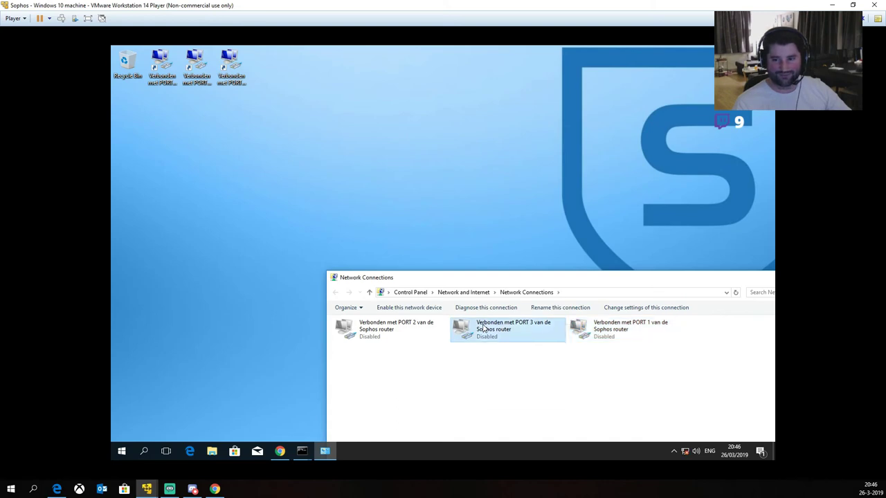
pyautogui.click(498, 337)
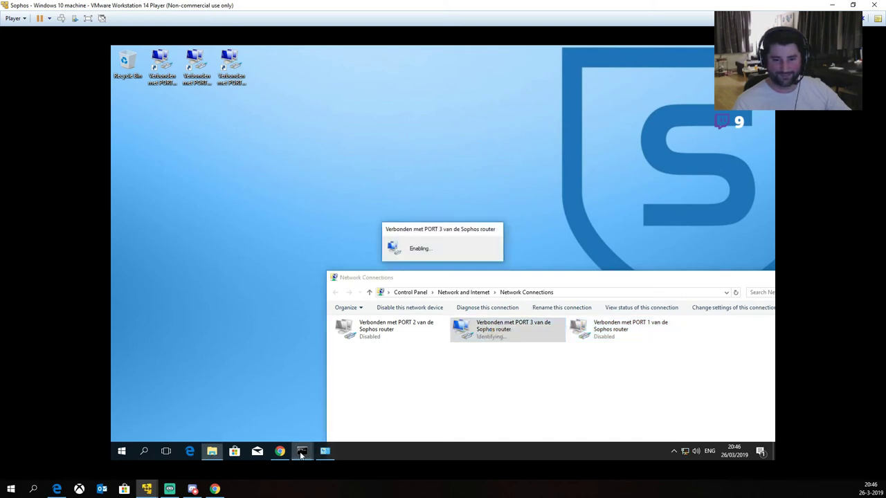
pyautogui.moveTo(301, 454)
pyautogui.click(293, 384)
pyautogui.click(298, 408)
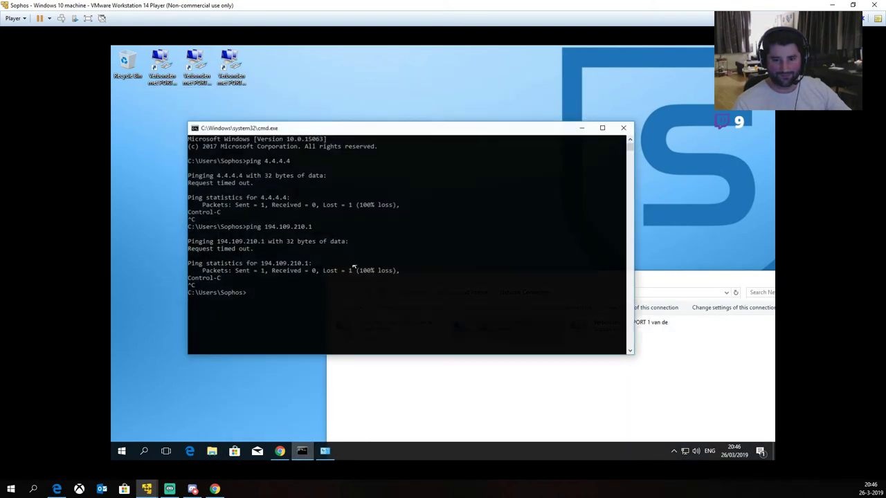
# Step: Clear the console, run ipconfig, and ping 4.4.4.4, stopping it unanswered
pyautogui.write('cls')
pyautogui.press('Return')
pyautogui.write('ipconfig')
pyautogui.press('Return')
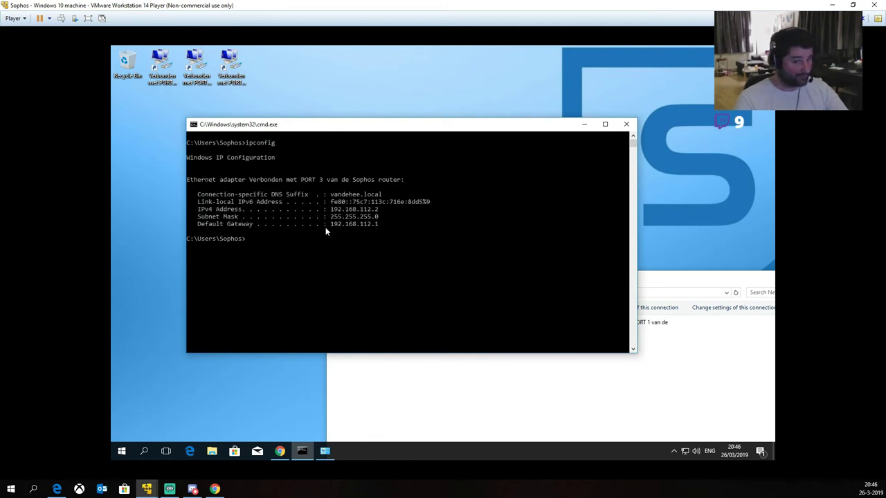
pyautogui.write('ping 192.168.')
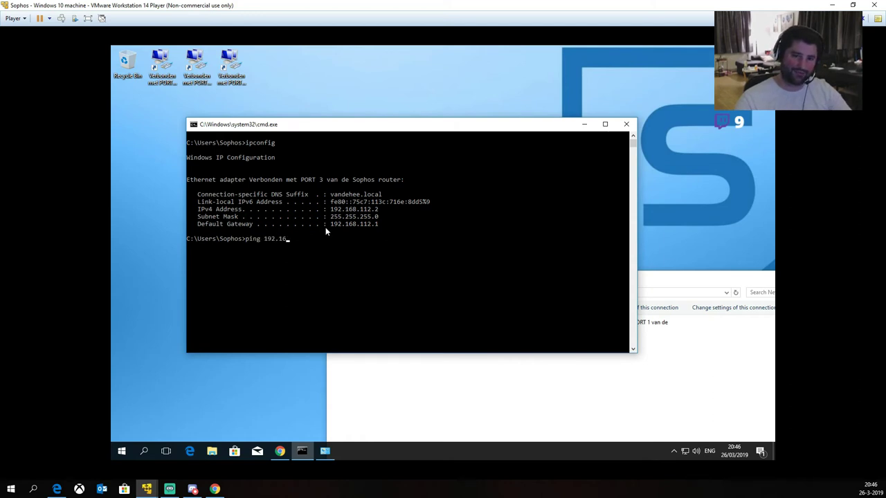
pyautogui.press('BackSpace')
pyautogui.press('BackSpace')
pyautogui.press('BackSpace')
pyautogui.press('BackSpace')
pyautogui.press('BackSpace')
pyautogui.press('BackSpace')
pyautogui.press('BackSpace')
pyautogui.press('BackSpace')
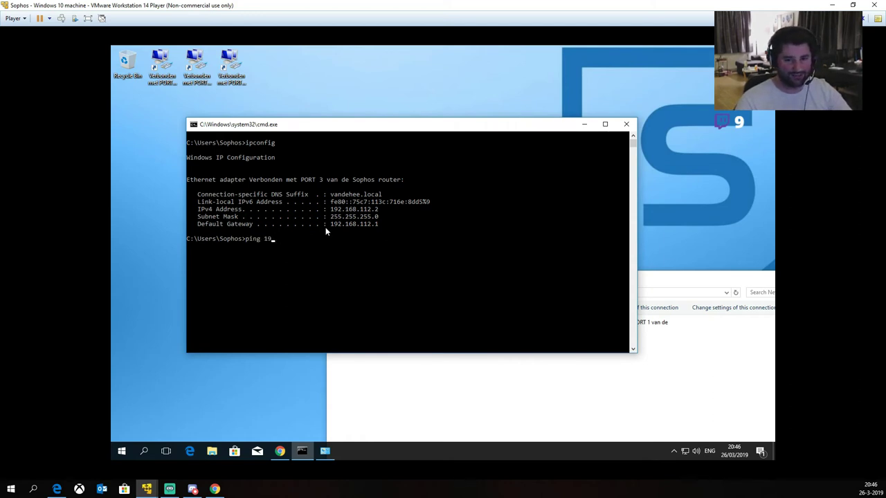
pyautogui.write('4.4.4.4')
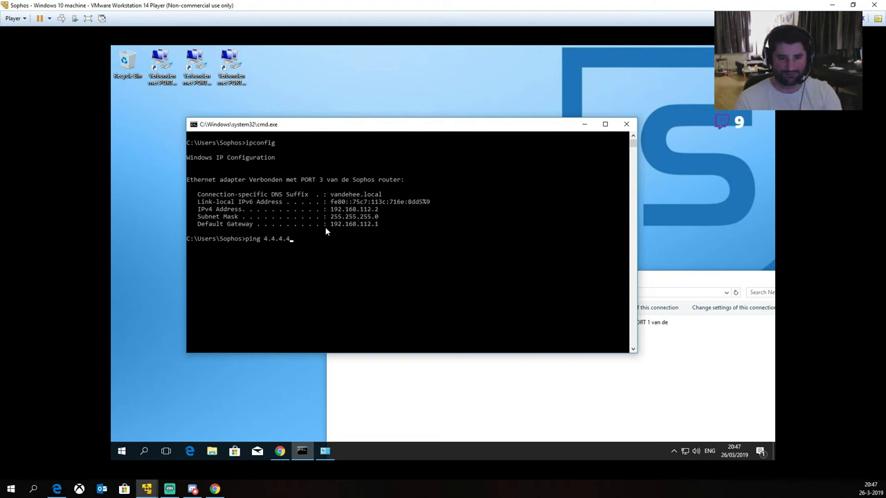
pyautogui.press('Return')
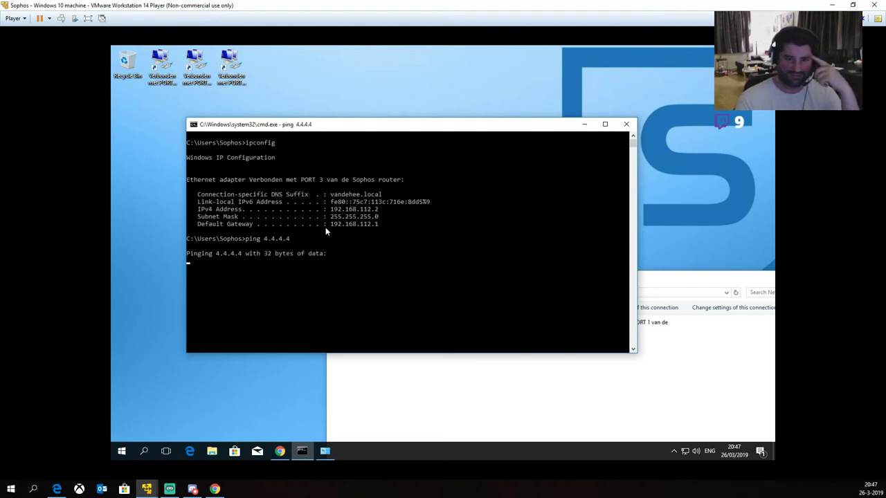
pyautogui.hotkey('ctrl', 'c')
# Step: Ping 194.109.210.1 with 0% loss, exit cmd, and restore the firewall browser window
pyautogui.write('ping 194.109.210.')
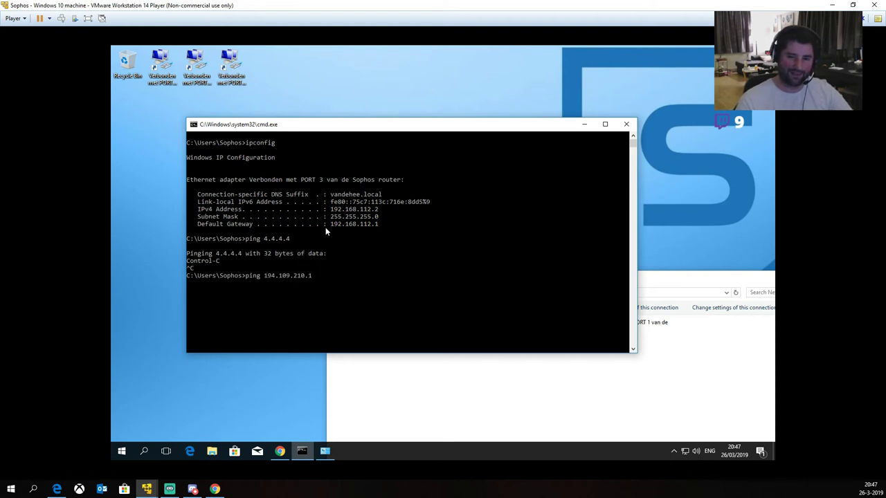
pyautogui.write('1')
pyautogui.press('Return')
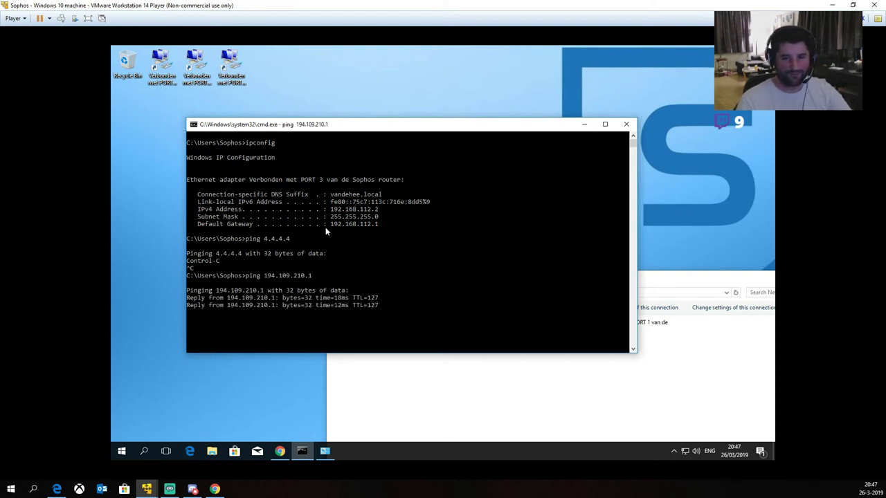
pyautogui.press('Return')
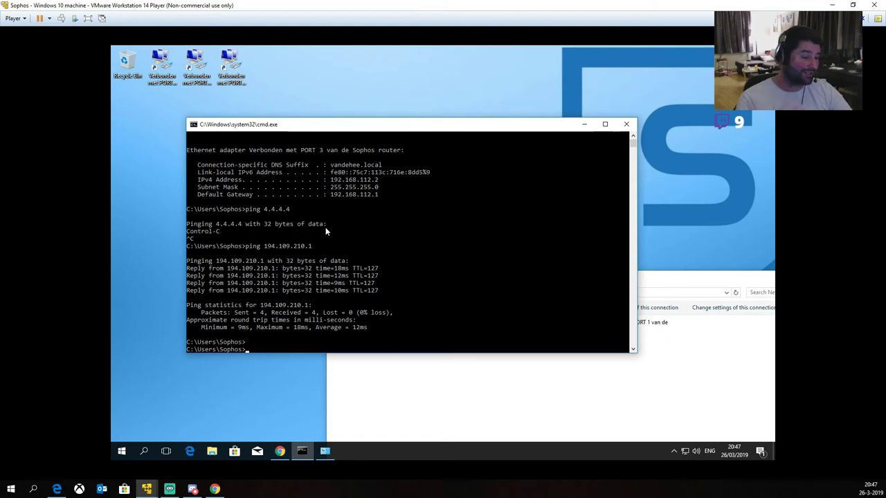
pyautogui.write('exit')
pyautogui.press('Return')
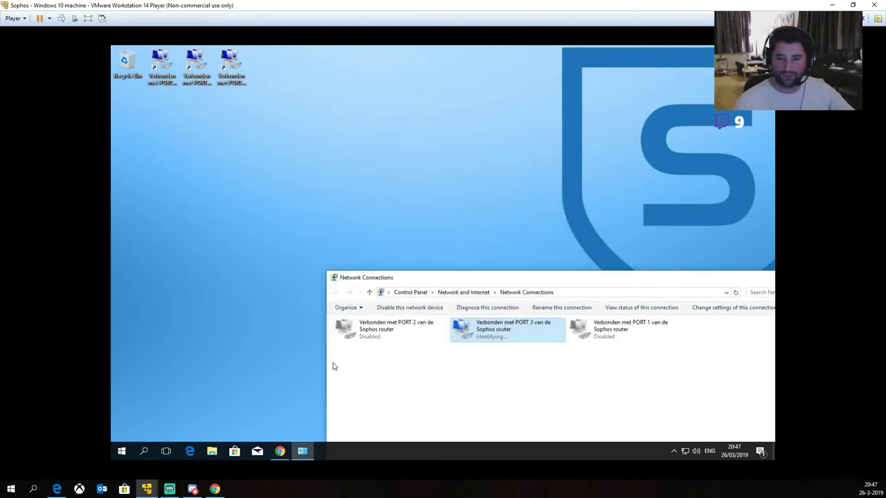
pyautogui.click(202, 393)
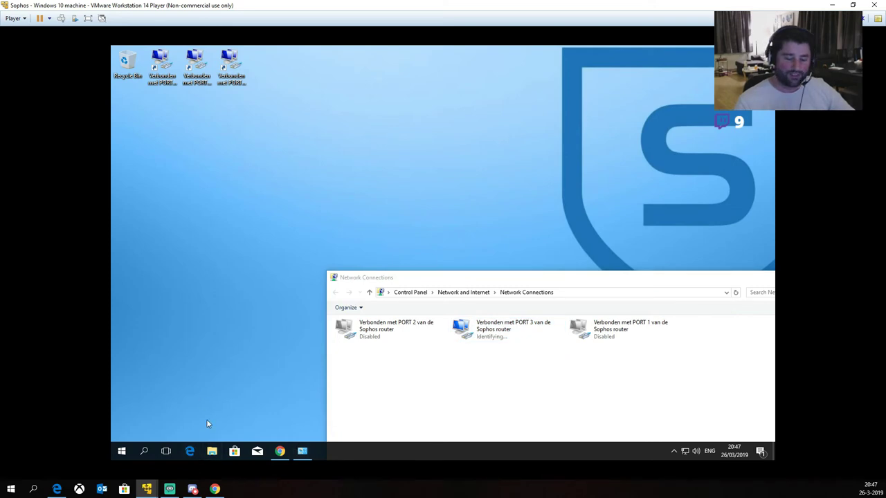
pyautogui.click(279, 451)
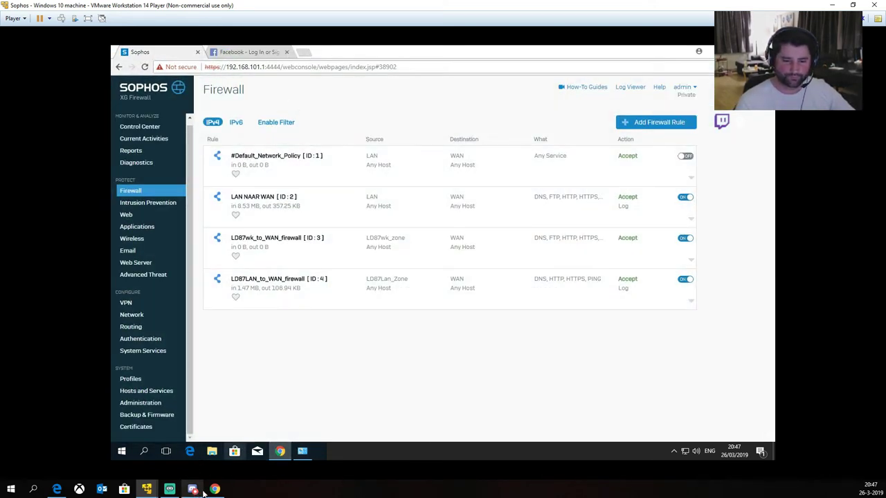
# Step: Search Google for 'browser based game' in a new tab
pyautogui.click(303, 53)
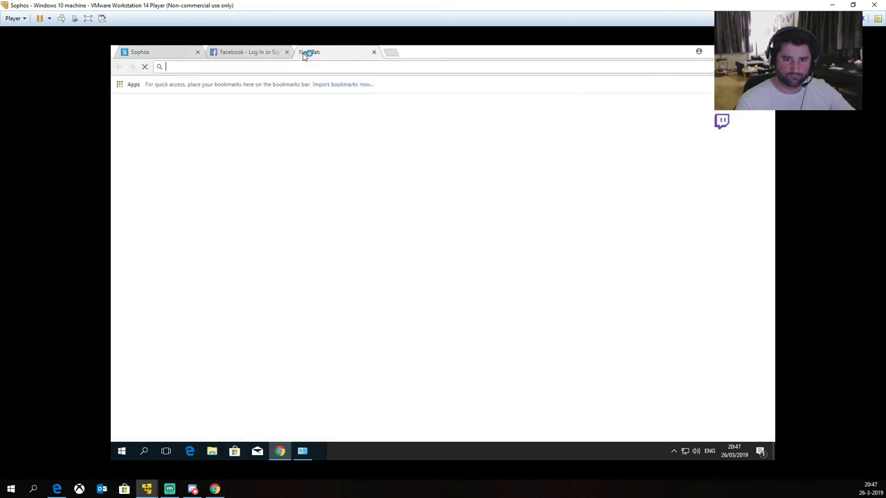
pyautogui.write('googler')
pyautogui.press('Return')
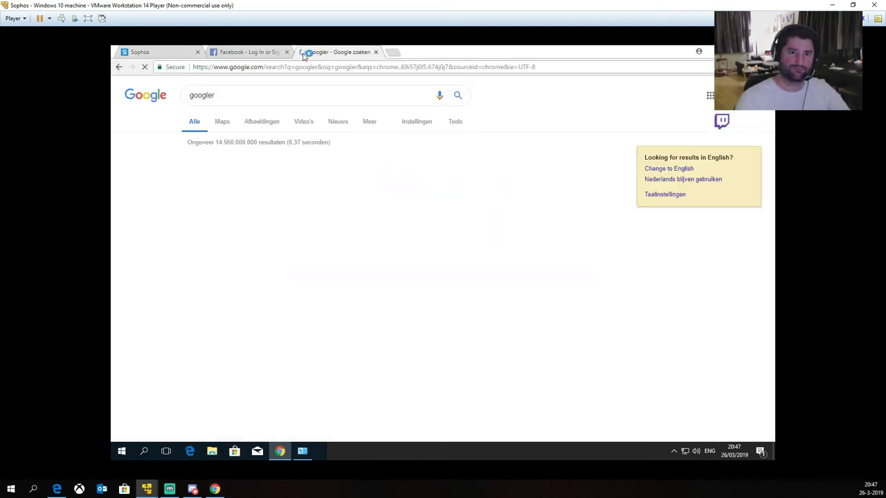
pyautogui.hotkey('ctrl', 'l')
pyautogui.write('goog')
pyautogui.press('Return')
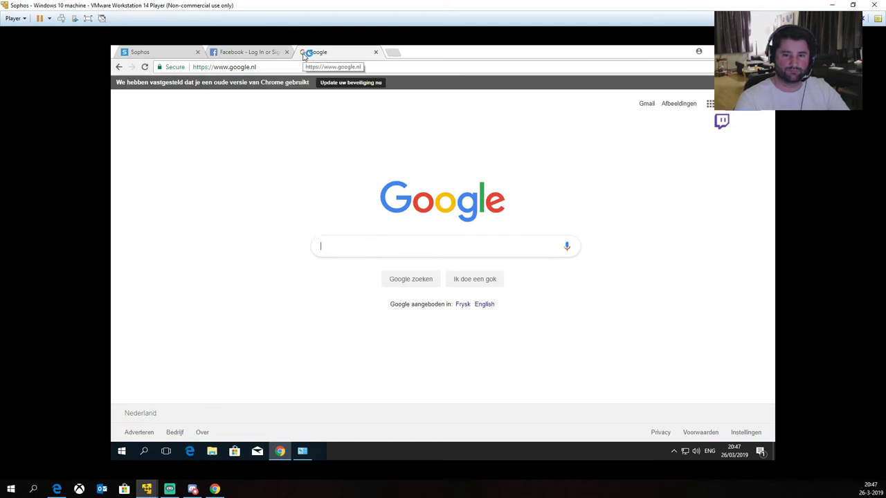
pyautogui.write('browser based game')
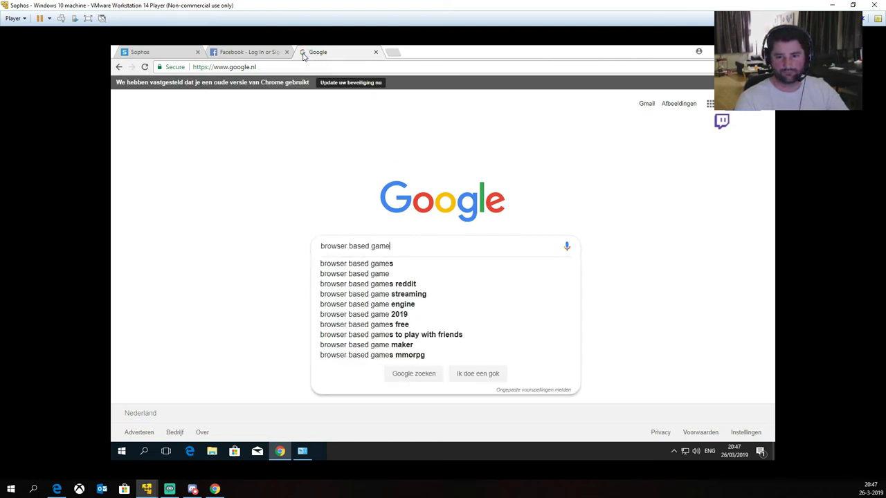
pyautogui.press('Return')
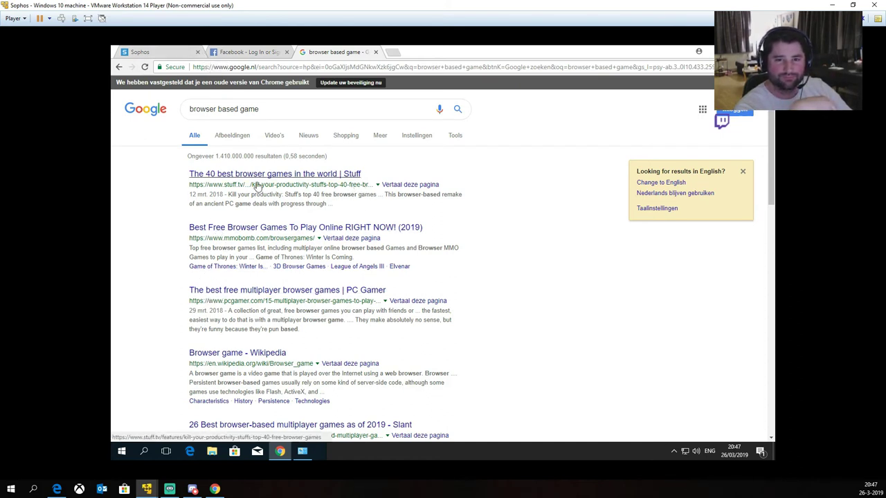
# Step: Open the PC Gamer article, follow its Vikings Village link, then return to Sophos
pyautogui.click(217, 291)
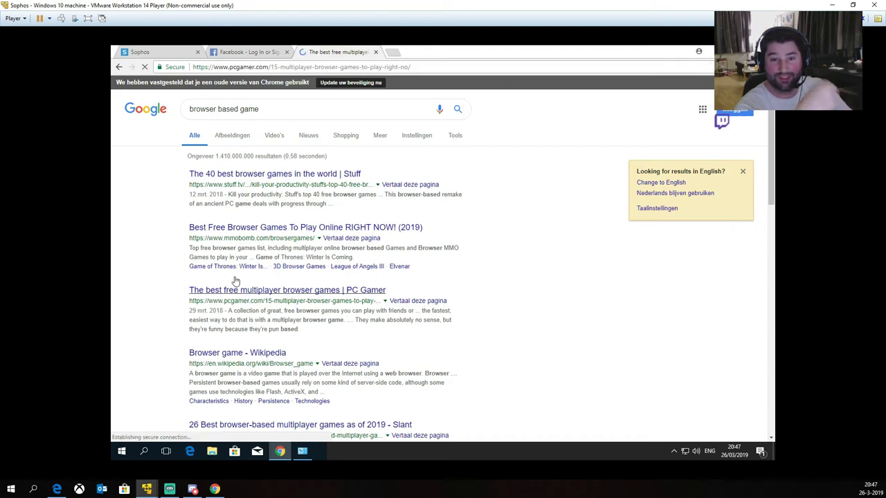
pyautogui.scroll(-4, 320, 249)
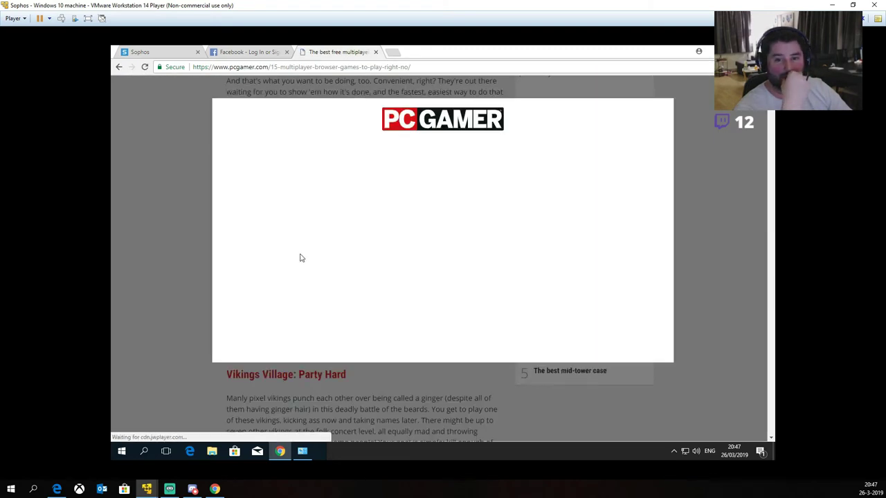
pyautogui.click(427, 232)
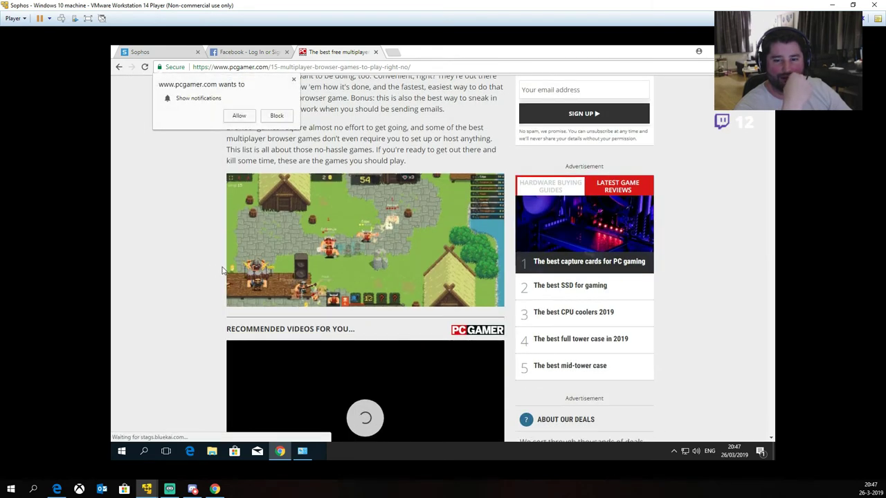
pyautogui.scroll(-5, 200, 257)
pyautogui.click(276, 173)
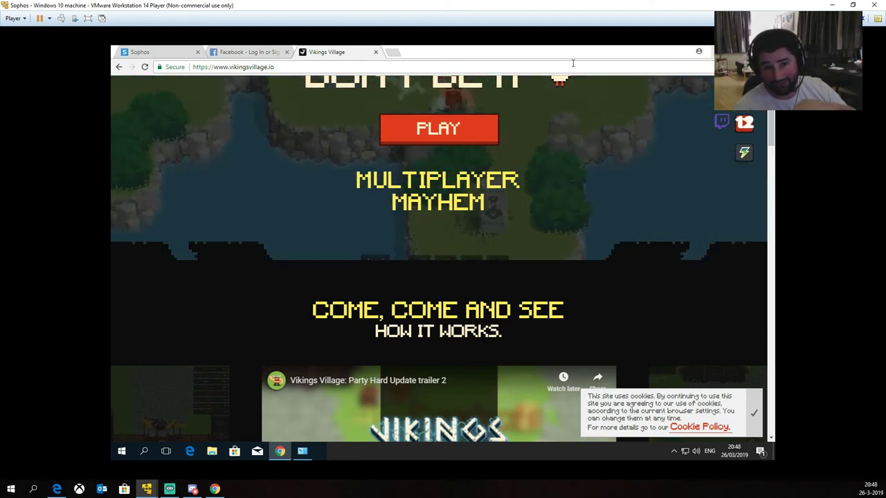
pyautogui.click(145, 53)
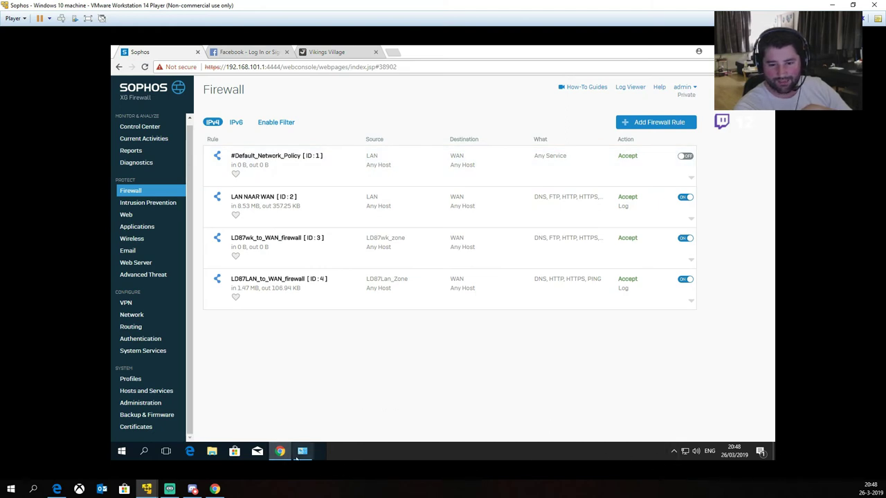
# Step: Disable the PORT 3 adapter, enable PORT 1, and return to the Sophos firewall rules page
pyautogui.click(309, 451)
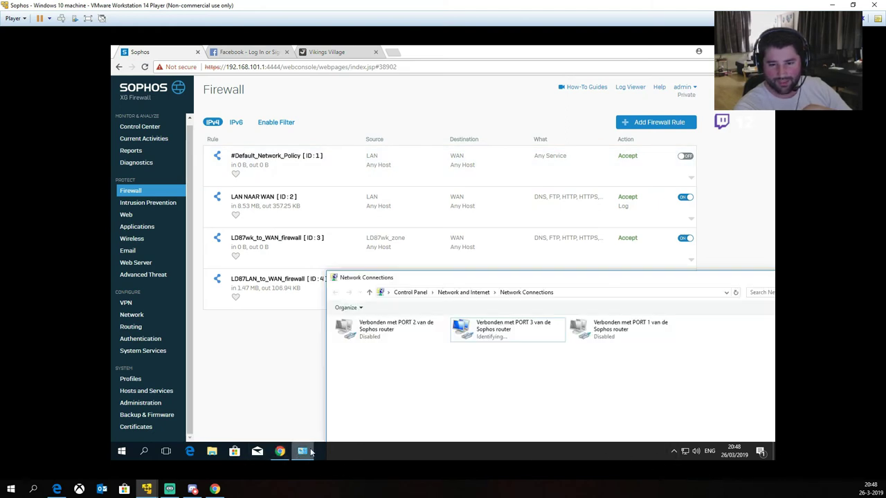
pyautogui.click(506, 339)
pyautogui.rightClick(509, 338)
pyautogui.click(532, 346)
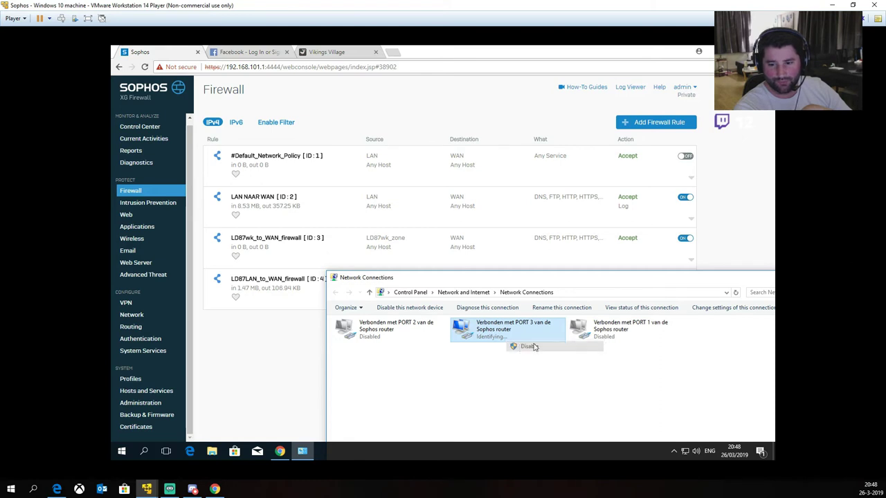
pyautogui.doubleClick(601, 328)
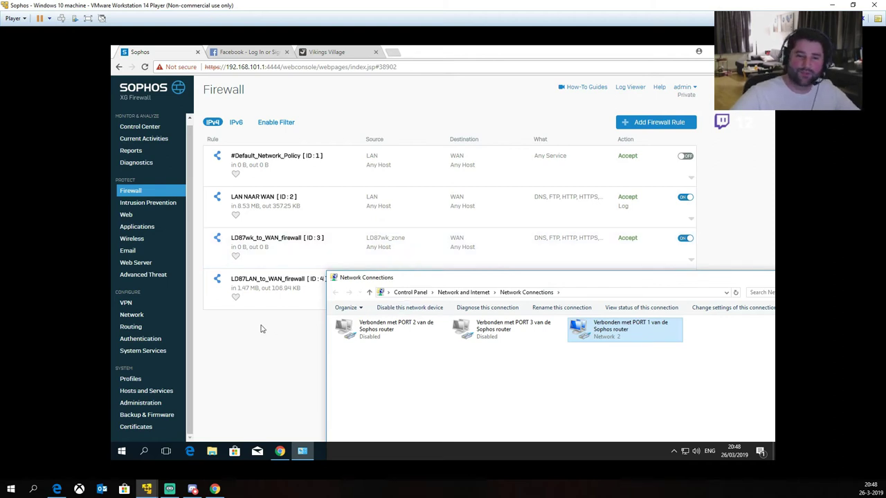
pyautogui.click(289, 365)
# Step: Set the LD87LAN_to_WAN_firewall rule's Web Policy to 'No Games Ads or Explicit Content' and save
pyautogui.click(288, 290)
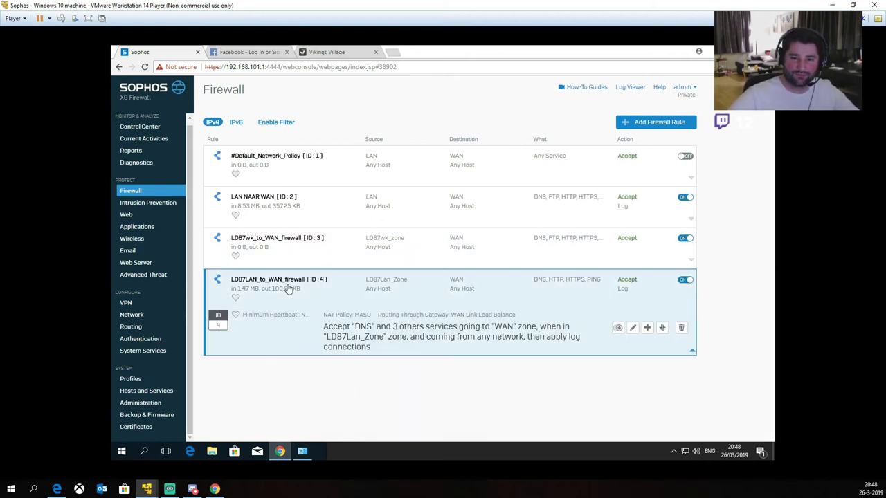
pyautogui.click(633, 327)
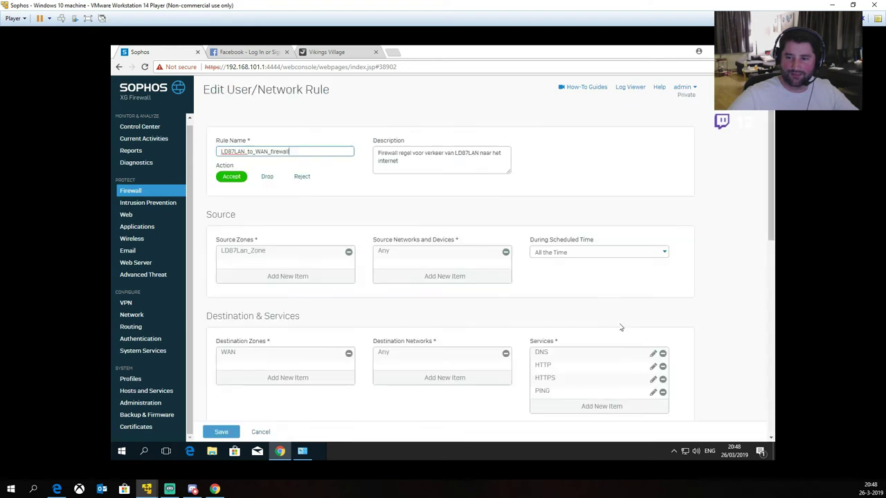
pyautogui.scroll(-4, 678, 283)
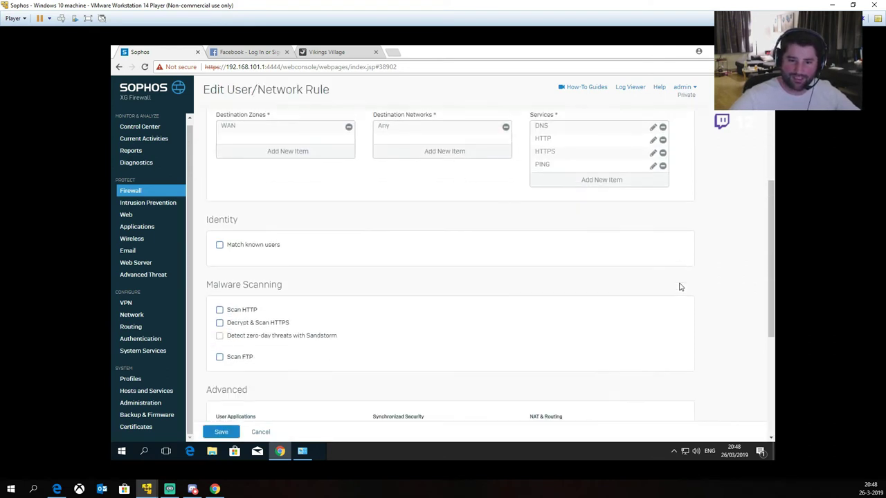
pyautogui.scroll(-2, 686, 287)
pyautogui.scroll(-1, 687, 287)
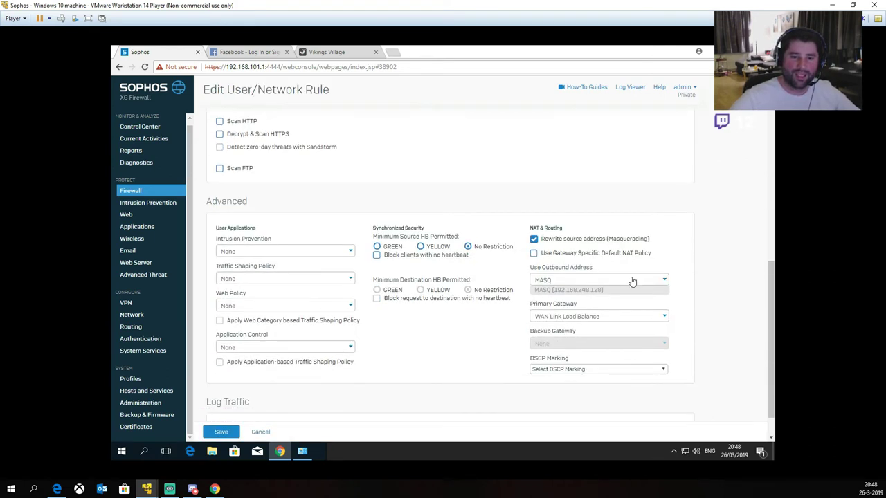
pyautogui.click(230, 307)
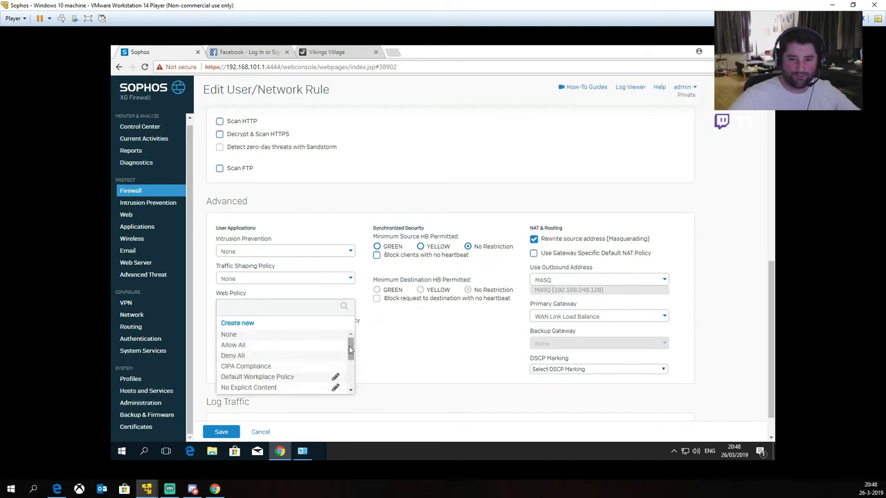
pyautogui.moveTo(351, 349); pyautogui.dragTo(350, 369)
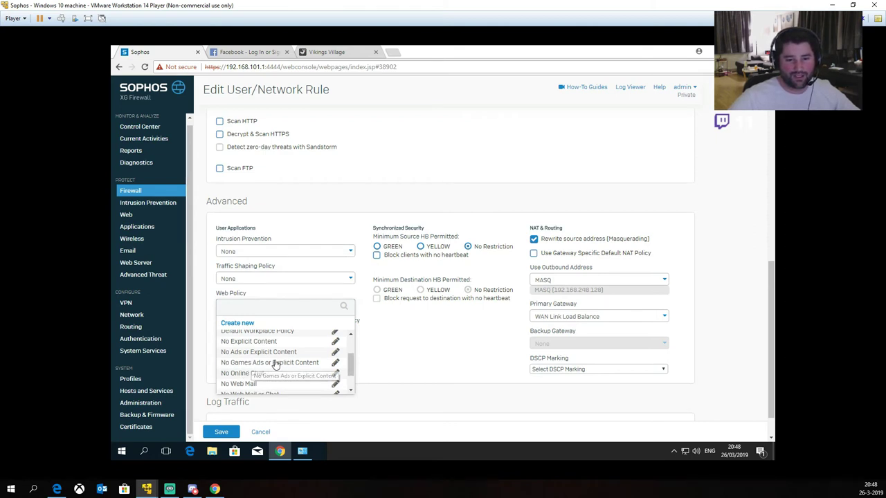
pyautogui.click(277, 362)
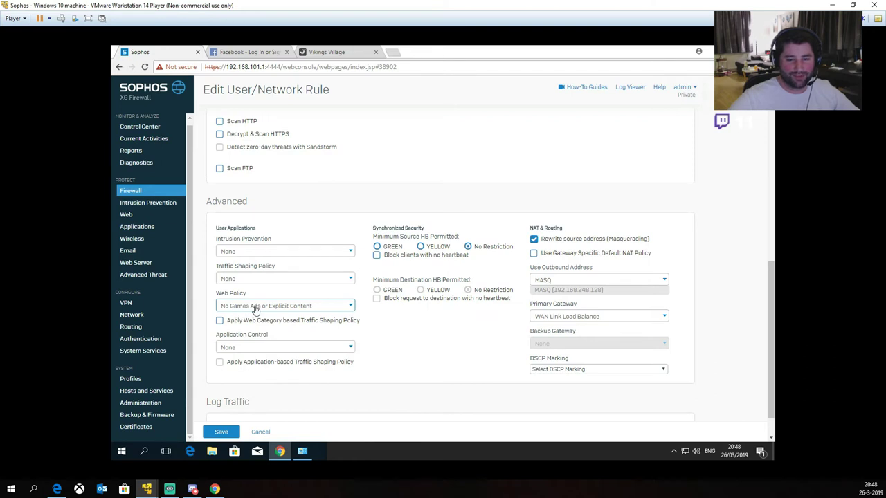
pyautogui.click(218, 433)
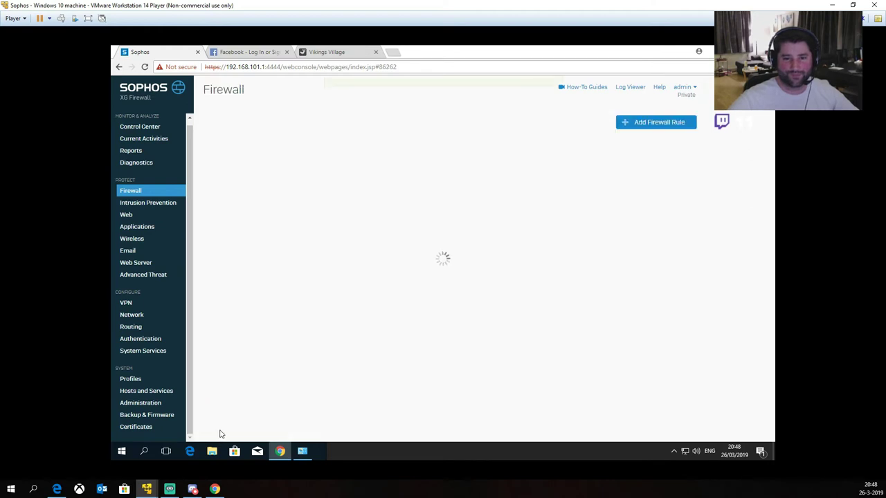
# Step: Disable the PORT 1 adapter and re-enable PORT 3
pyautogui.click(302, 451)
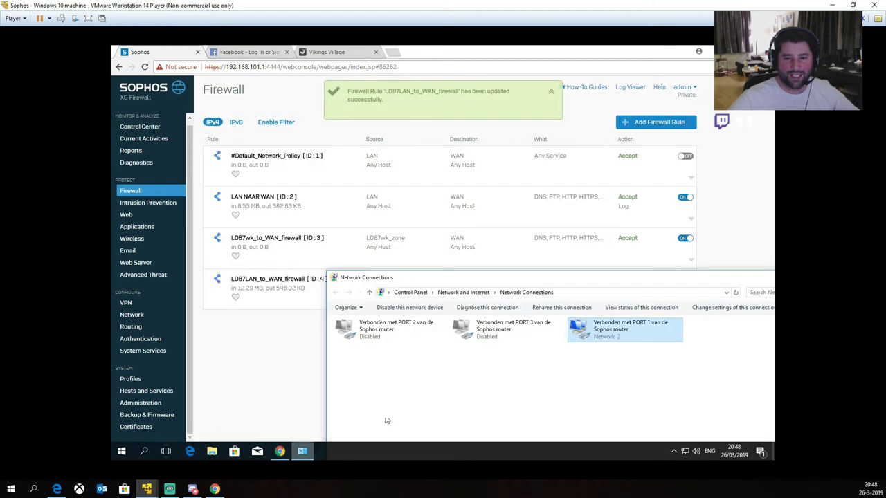
pyautogui.rightClick(592, 334)
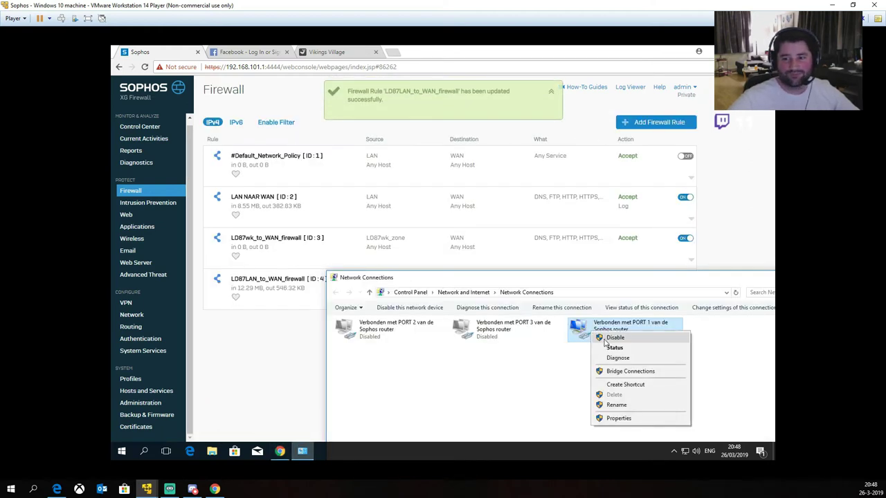
pyautogui.click(606, 338)
pyautogui.doubleClick(502, 353)
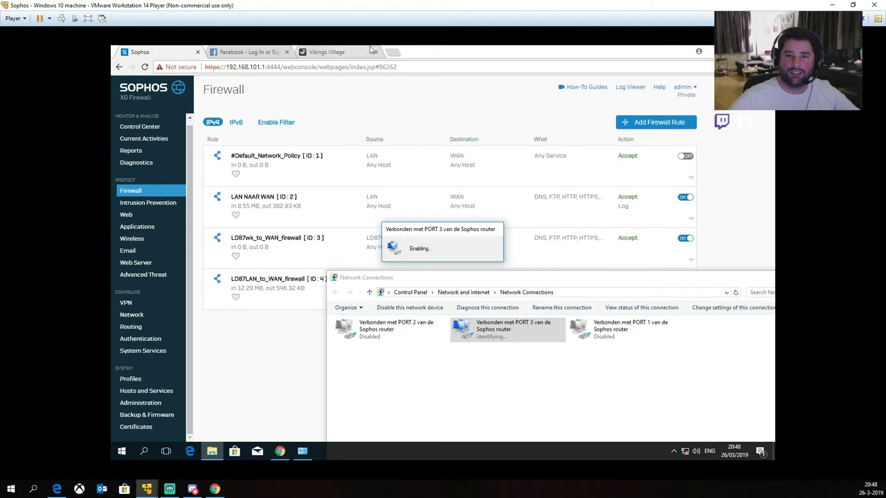
# Step: Reload the Vikings Village game site to test whether it is blocked
pyautogui.click(339, 56)
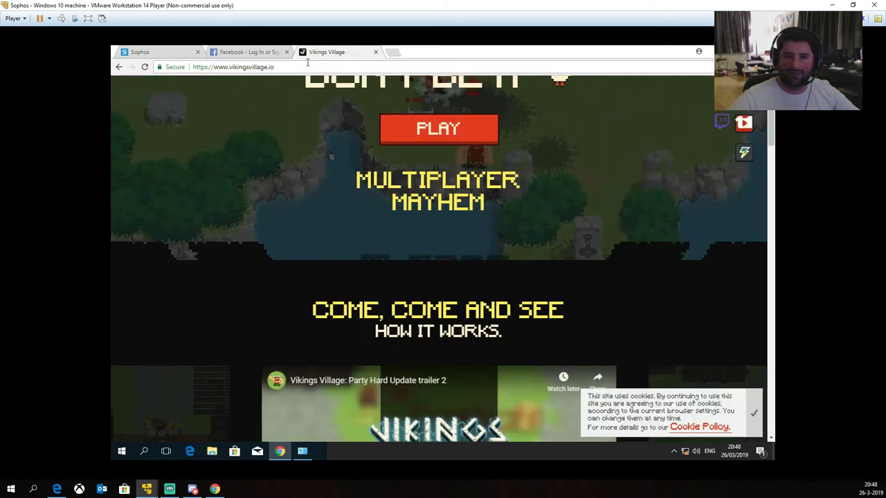
pyautogui.click(308, 64)
pyautogui.press('Return')
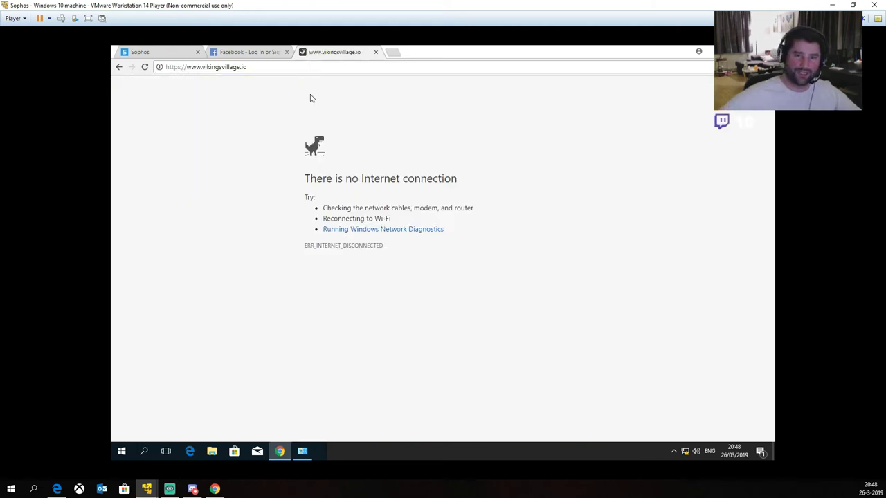
pyautogui.click(303, 451)
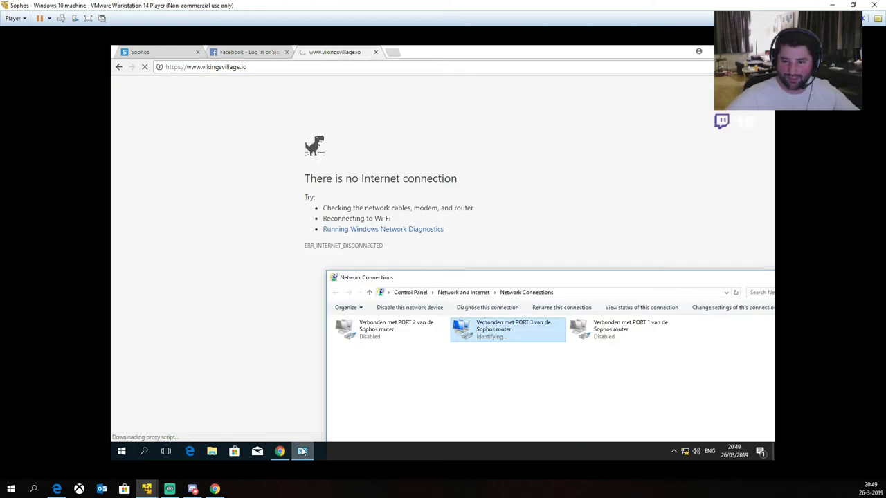
pyautogui.click(302, 451)
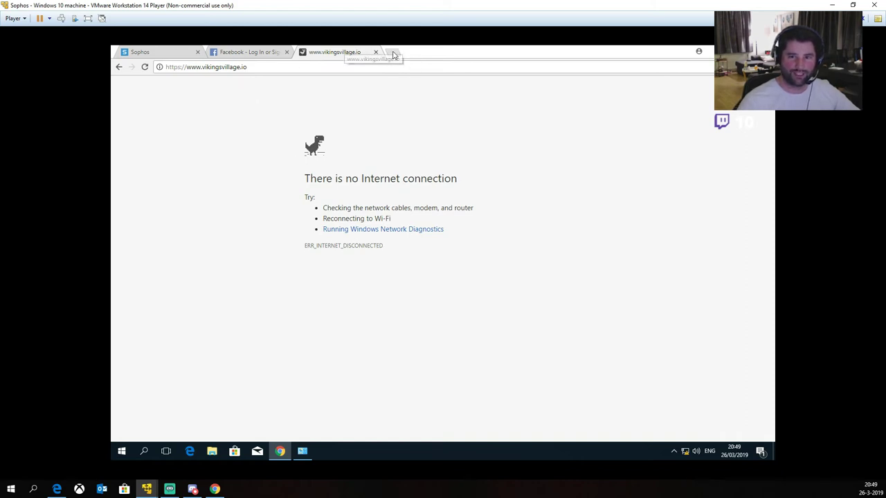
# Step: Test connectivity by loading google in a new tab, then close the google.nl tab
pyautogui.click(391, 54)
pyautogui.write('google.nl')
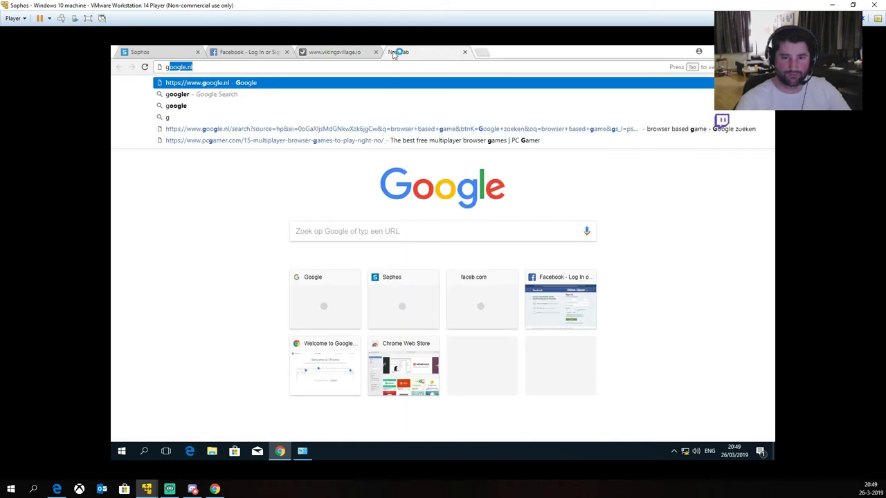
pyautogui.press('Return')
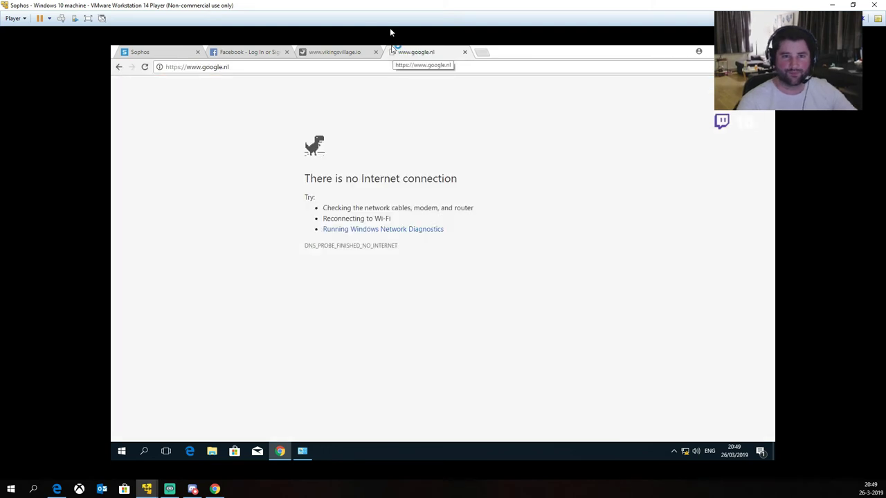
pyautogui.click(465, 52)
# Step: Check PORT 3's status details, which show only autoconfiguration address 169.254.141.213
pyautogui.click(303, 451)
pyautogui.doubleClick(484, 328)
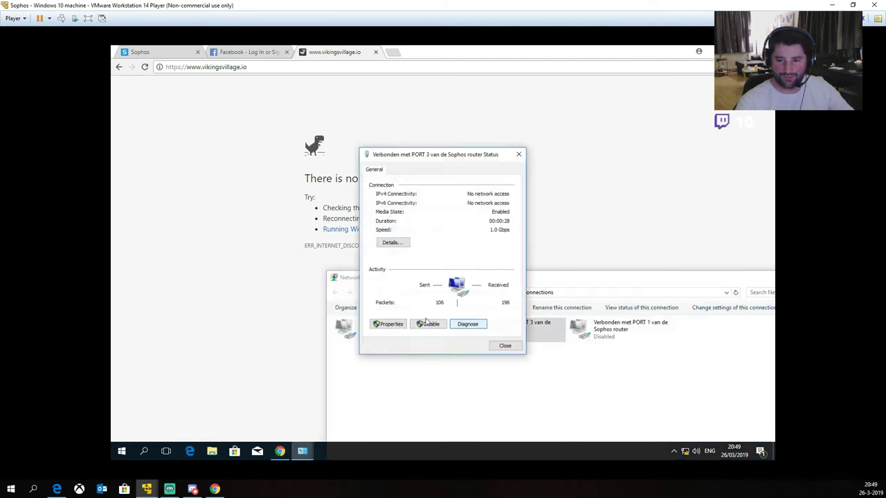
pyautogui.click(391, 242)
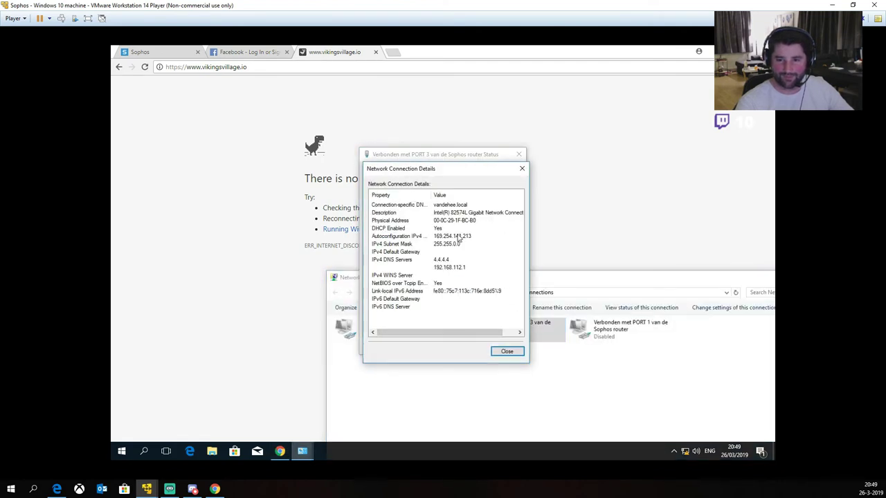
pyautogui.click(506, 351)
pyautogui.click(504, 346)
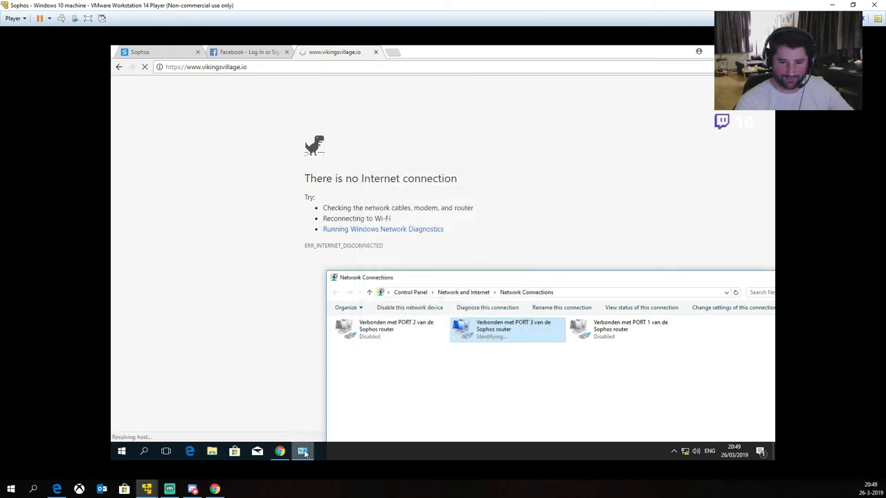
pyautogui.click(303, 452)
pyautogui.click(303, 452)
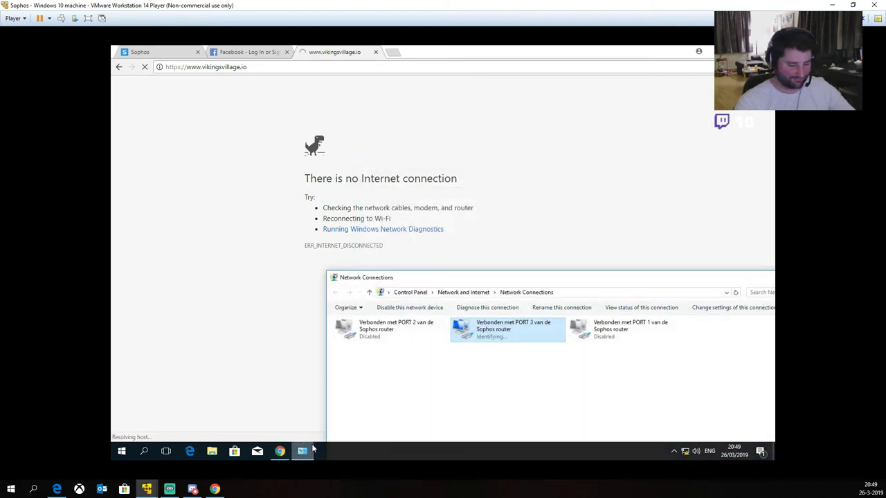
# Step: Launch Command Prompt via Run and display the IP configuration with ipconfig
pyautogui.press('super+r')
pyautogui.write('cmd')
pyautogui.press('Return')
pyautogui.write('ipconfig')
pyautogui.press('Return')
# Step: Run 'ipconfig /release && ipconfig /renew' to release and renew the adapter's address
pyautogui.write('ipocnfig /rele')
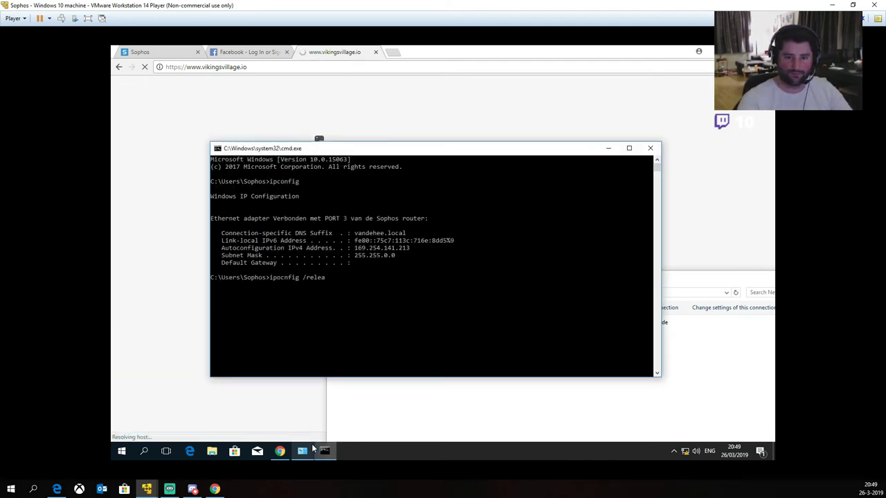
pyautogui.write('a')
pyautogui.press('Escape')
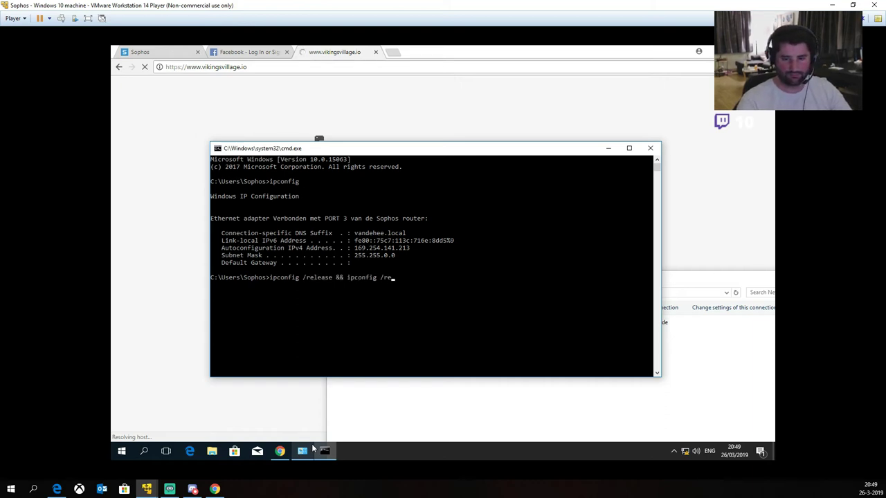
pyautogui.press('Return')
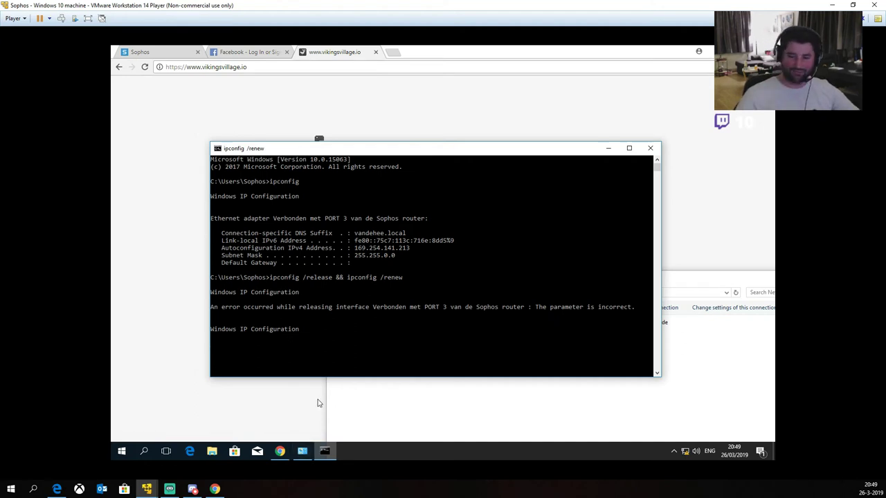
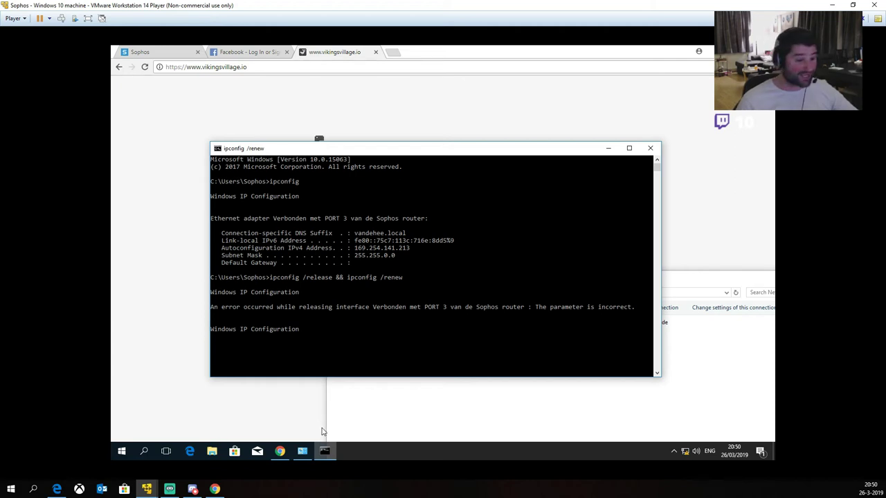
# Step: Close the ipconfig console and restart the PORT 3 adapter by disabling and re-enabling it
pyautogui.click(602, 320)
pyautogui.press('Escape')
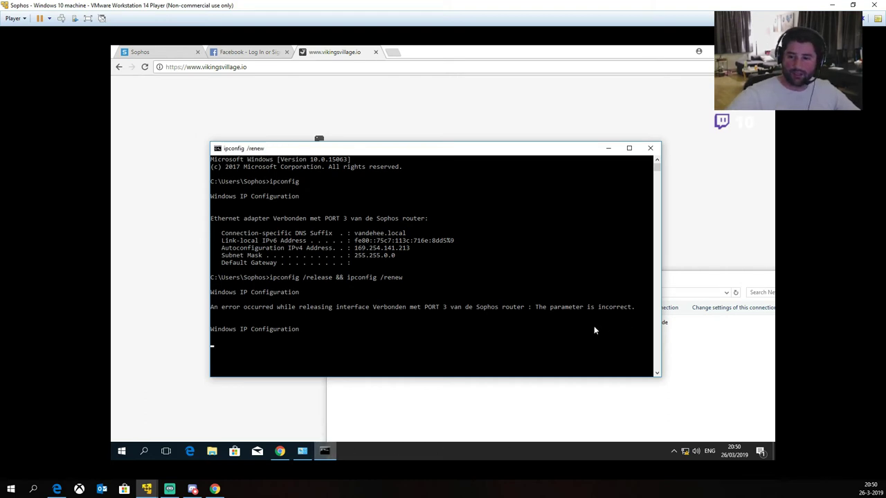
pyautogui.click(650, 148)
pyautogui.rightClick(492, 330)
pyautogui.click(506, 334)
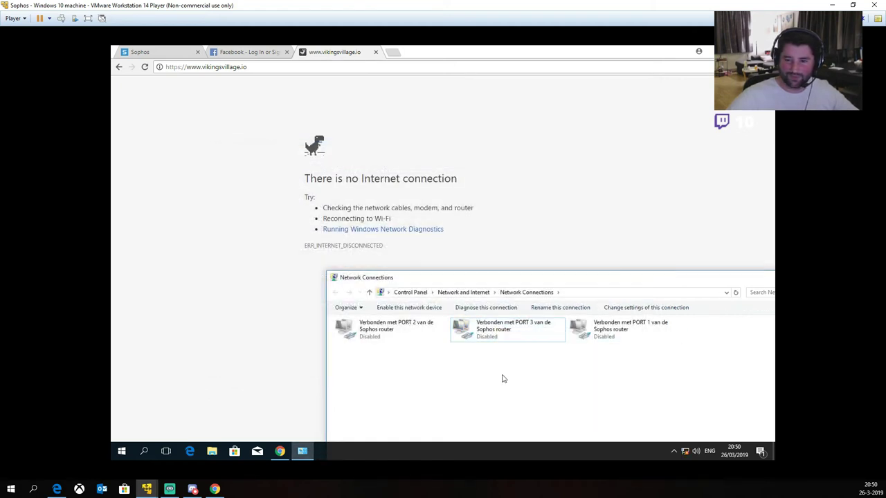
pyautogui.doubleClick(481, 336)
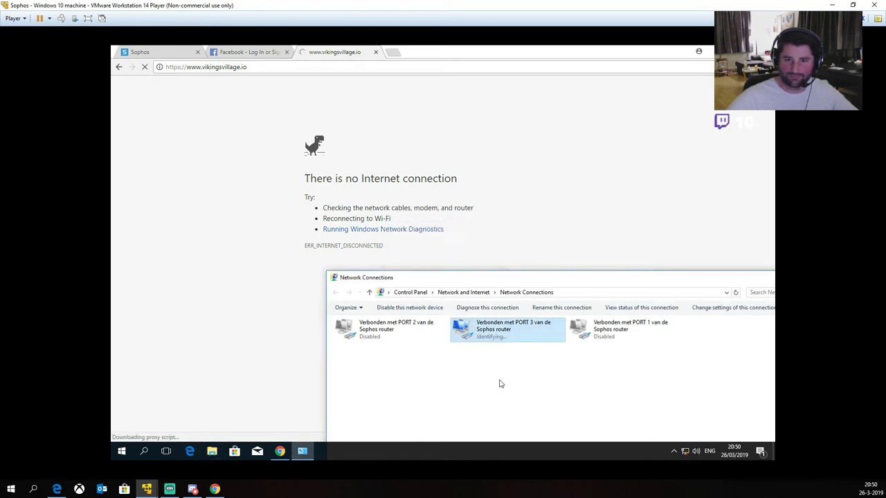
# Step: Check PORT 3's connection details for its new 192.168.112.x address
pyautogui.doubleClick(479, 328)
pyautogui.click(386, 241)
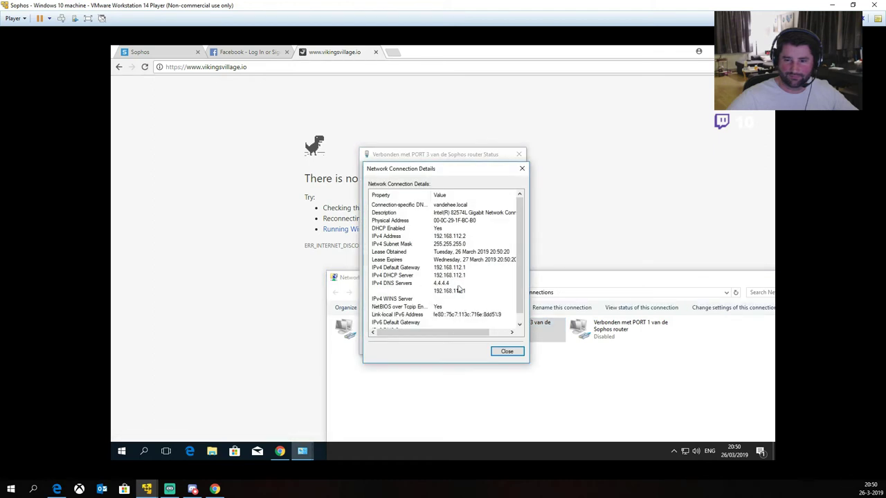
pyautogui.click(506, 351)
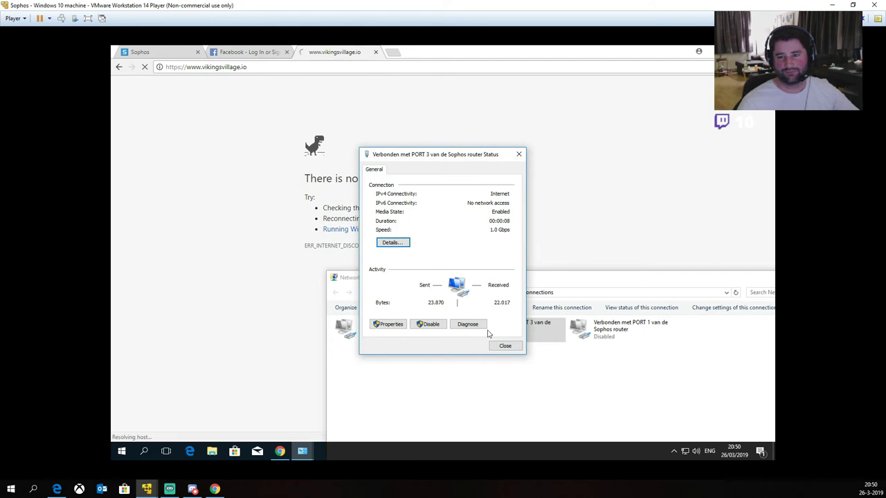
pyautogui.click(505, 345)
# Step: Bring Chrome forward and return to the Vikings Village tab
pyautogui.click(413, 76)
pyautogui.click(391, 52)
pyautogui.click(339, 54)
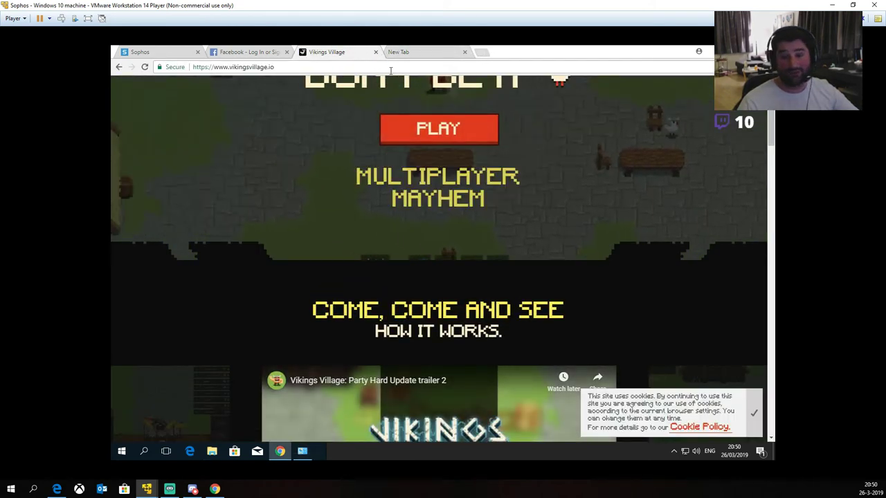
pyautogui.click(355, 66)
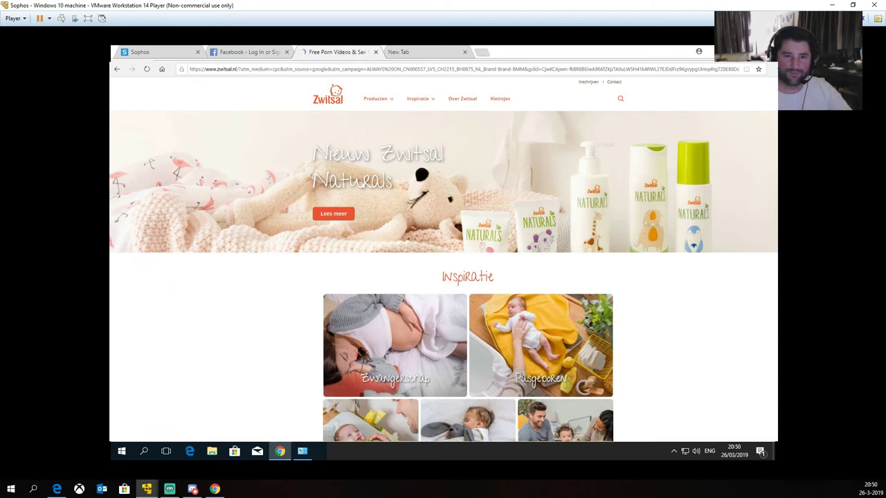
pyautogui.hotkey('ctrl', 'w')
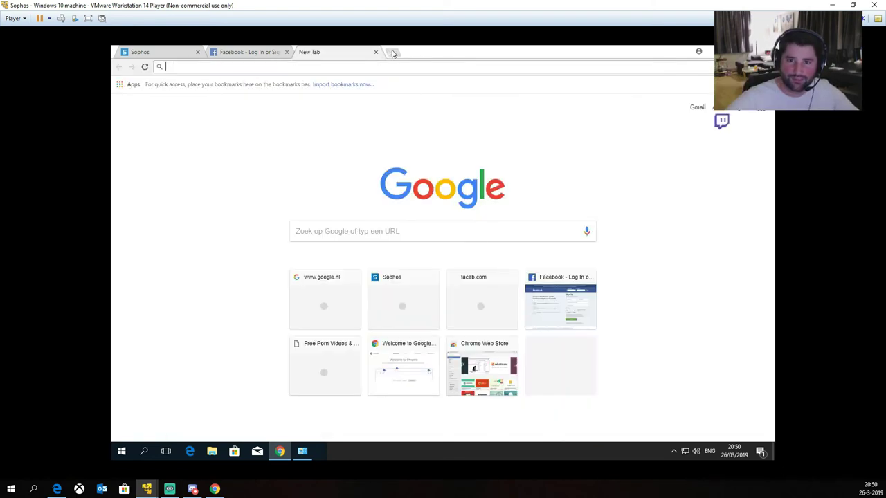
pyautogui.click(375, 52)
# Step: Disable the PORT 3 connection and enable PORT 1 in Network Connections
pyautogui.click(141, 52)
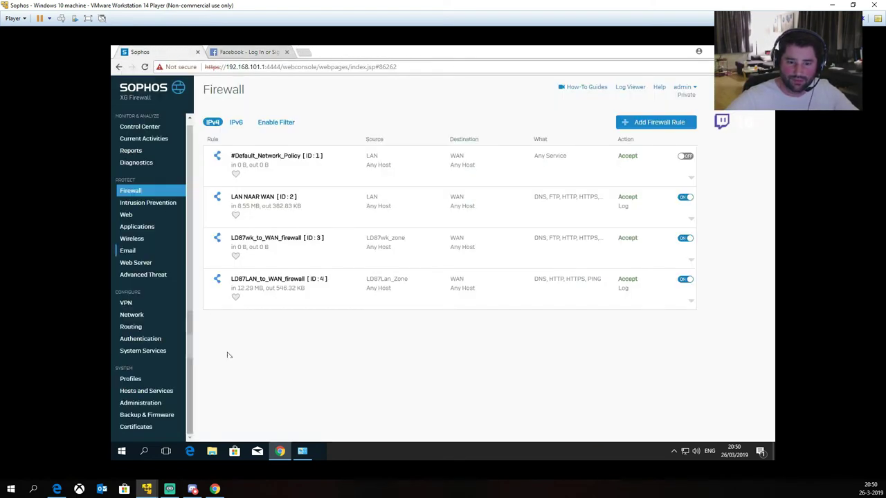
pyautogui.click(302, 451)
pyautogui.rightClick(508, 335)
pyautogui.click(529, 341)
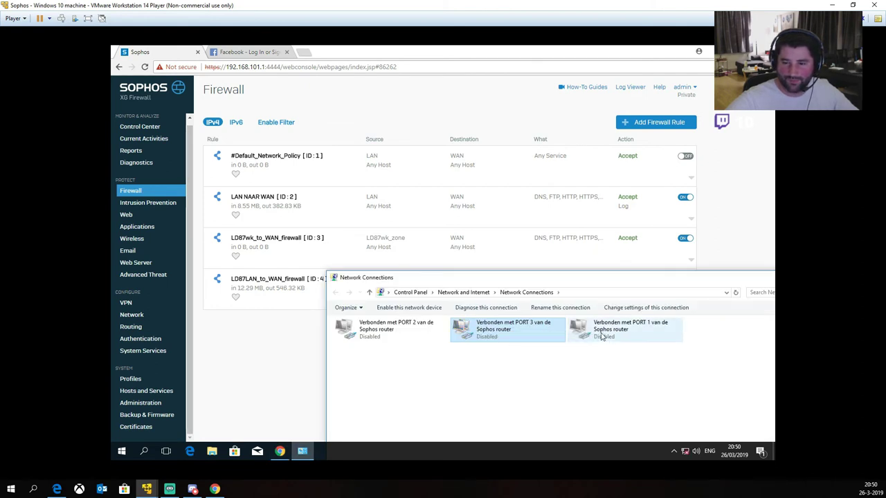
pyautogui.doubleClick(601, 336)
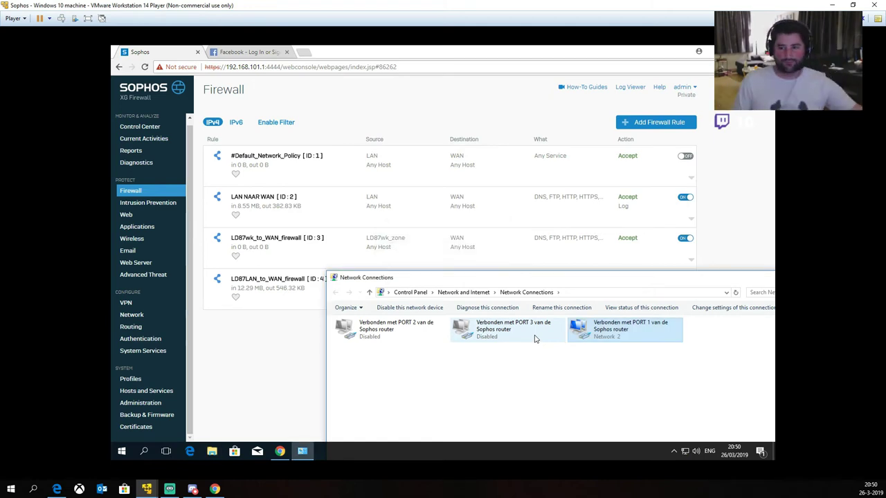
# Step: Set the LD87LAN_to_WAN_firewall rule's Web Policy to None and save it
pyautogui.click(257, 301)
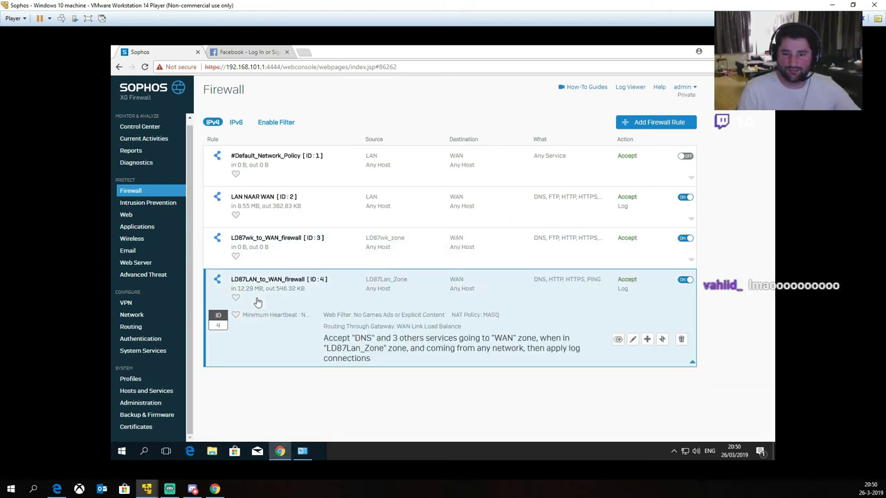
pyautogui.click(633, 339)
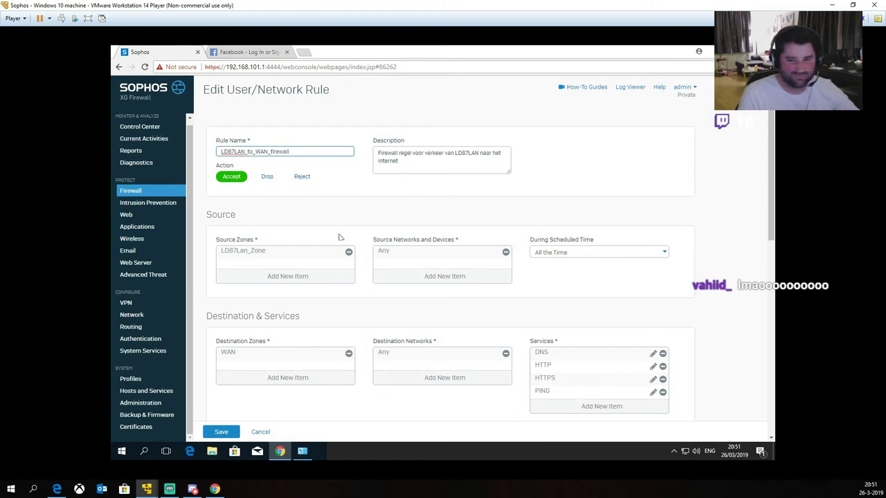
pyautogui.scroll(-5, 334, 230)
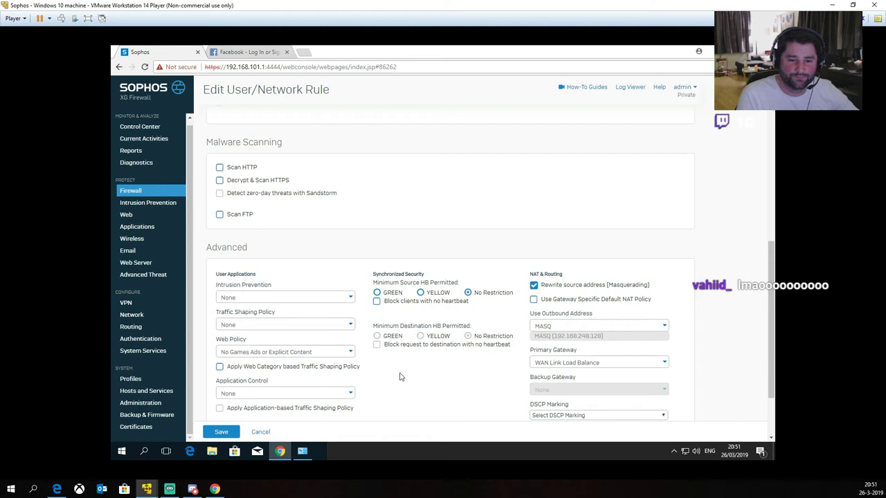
pyautogui.click(319, 352)
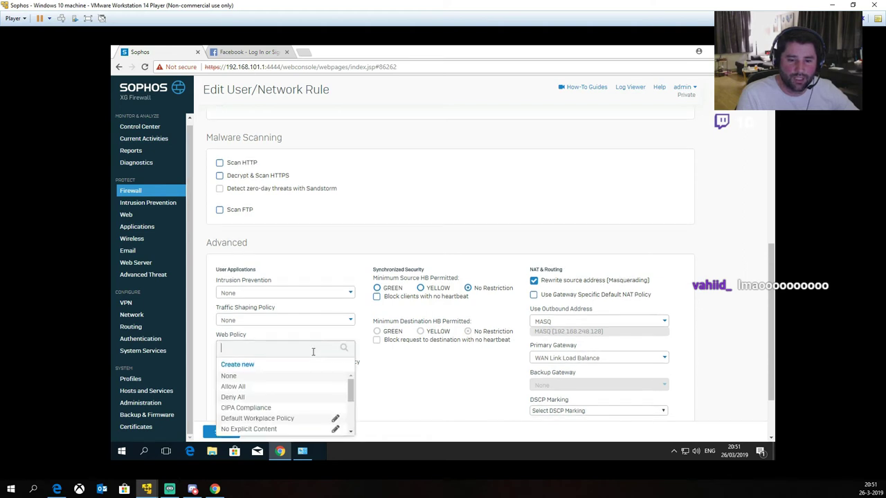
pyautogui.click(230, 350)
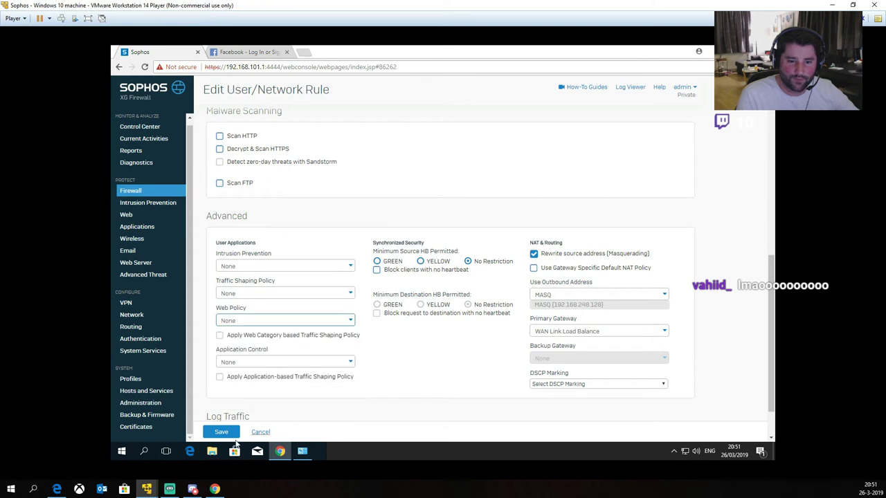
pyautogui.click(220, 432)
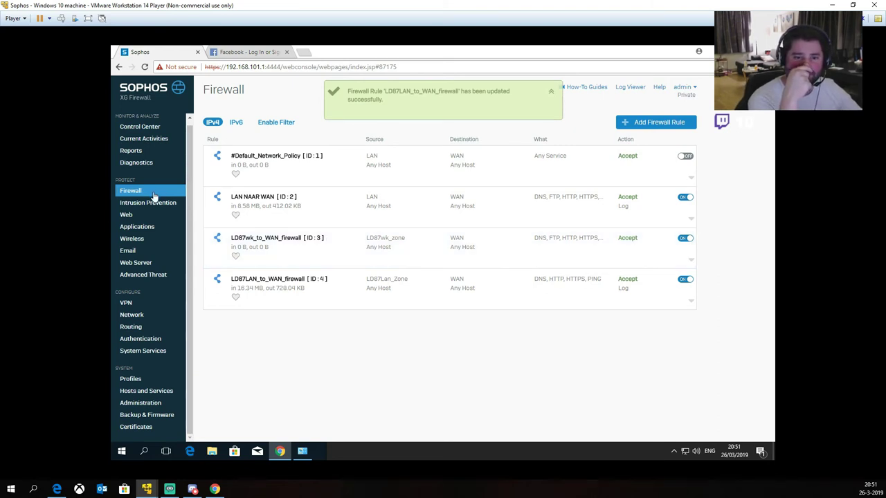
# Step: Review the rules of the Default Policy and No Explicit Content web policies
pyautogui.click(129, 215)
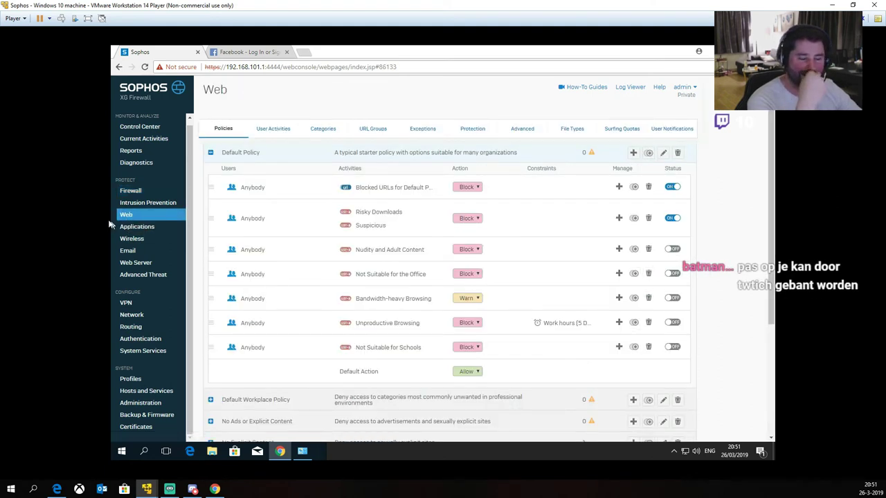
pyautogui.click(210, 153)
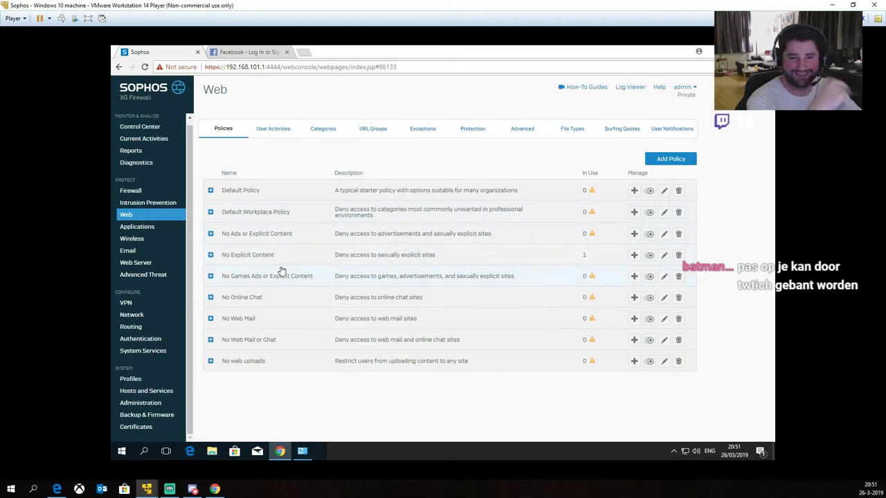
pyautogui.click(210, 255)
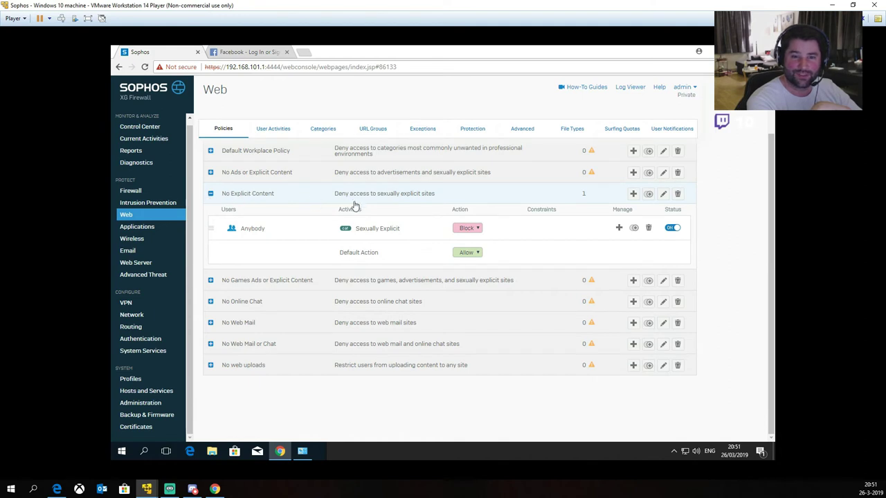
pyautogui.moveTo(474, 229)
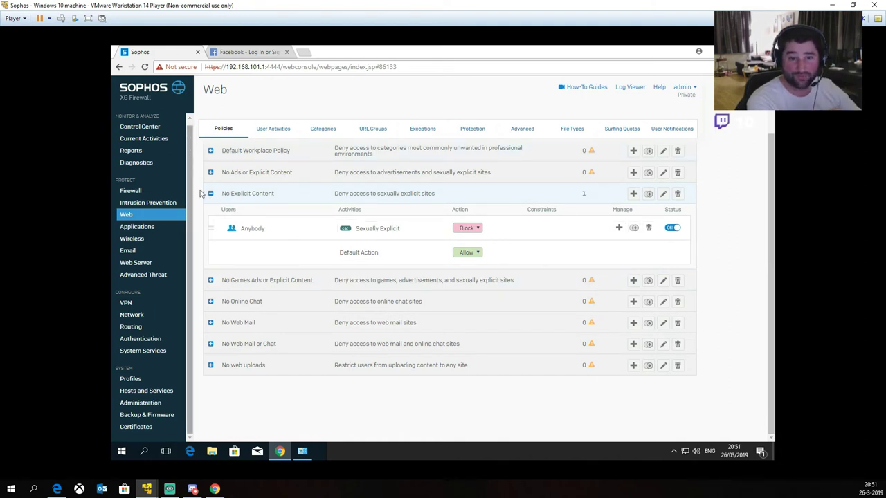
pyautogui.click(211, 195)
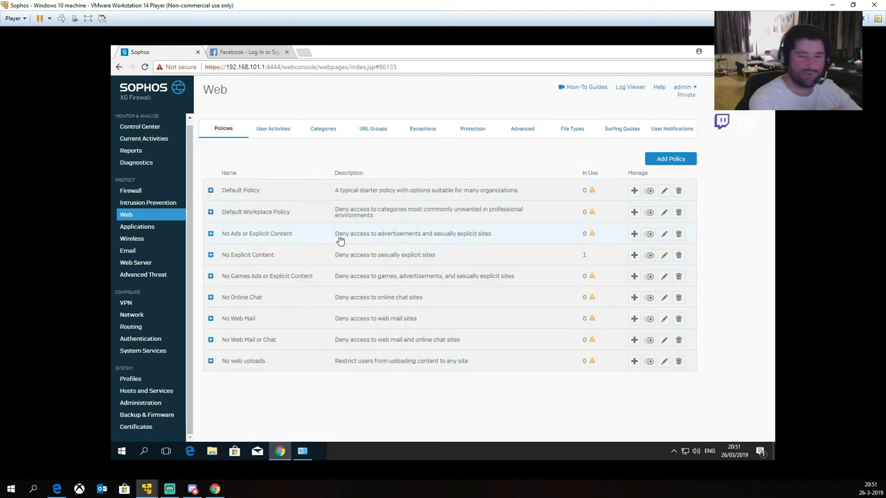
# Step: Recheck the Default Policy's rules, then list the URL groups, including Blocked URLs for Default Policy
pyautogui.click(472, 129)
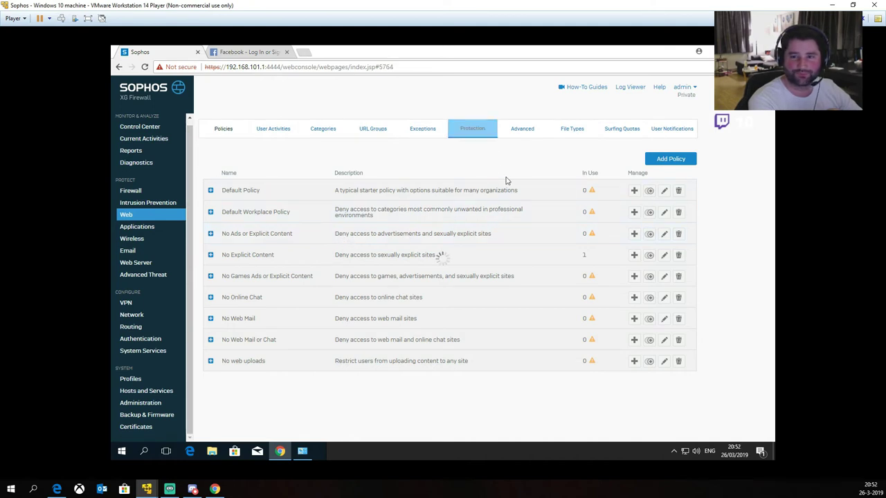
pyautogui.click(378, 133)
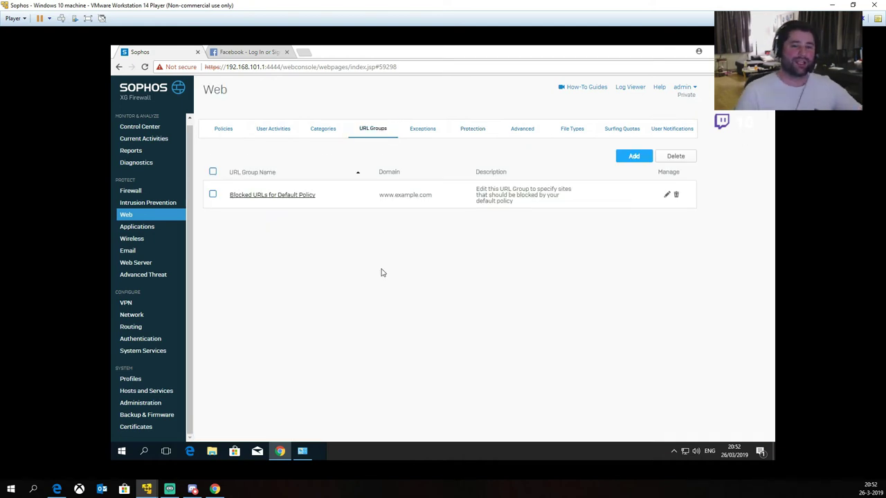
pyautogui.click(134, 218)
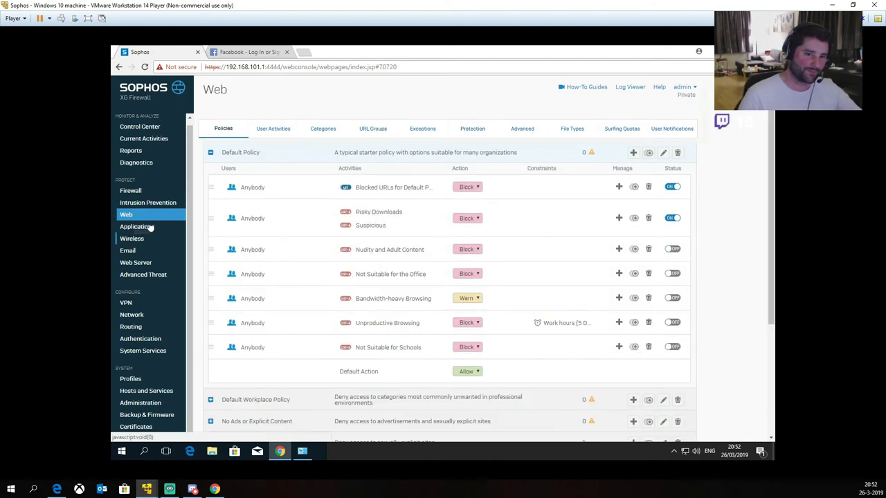
pyautogui.click(211, 153)
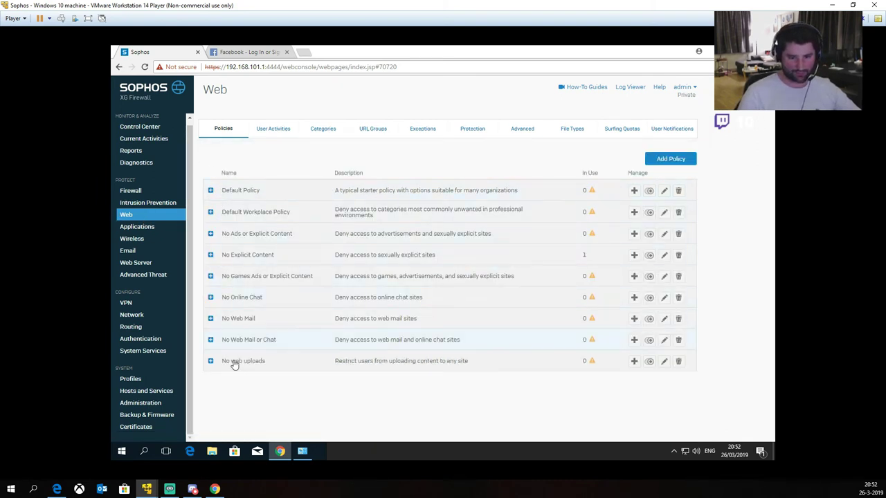
pyautogui.click(210, 191)
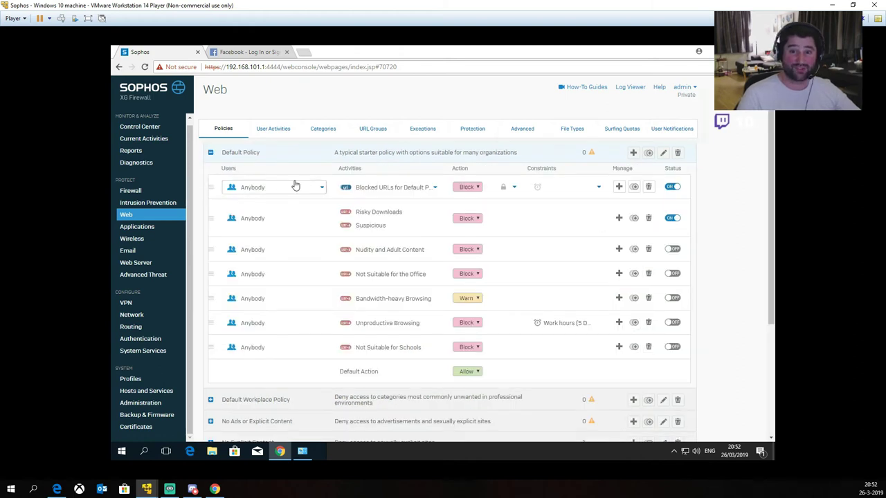
pyautogui.moveTo(366, 196)
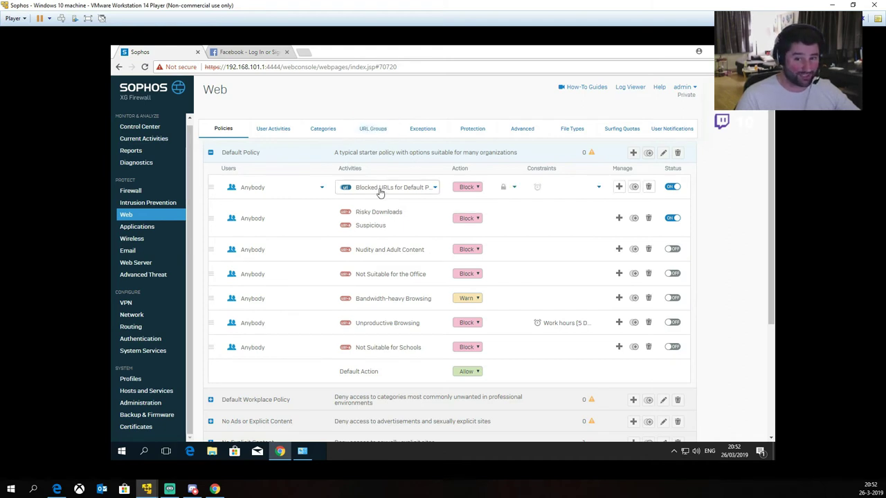
pyautogui.moveTo(395, 220)
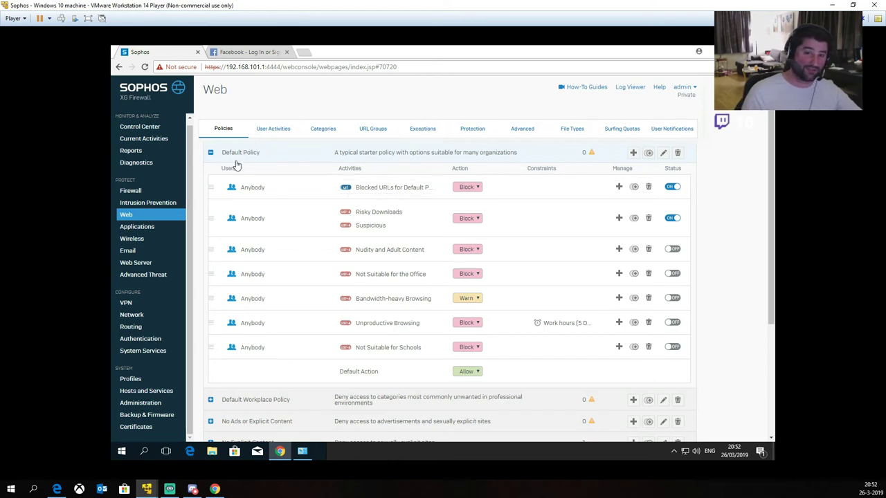
pyautogui.click(372, 129)
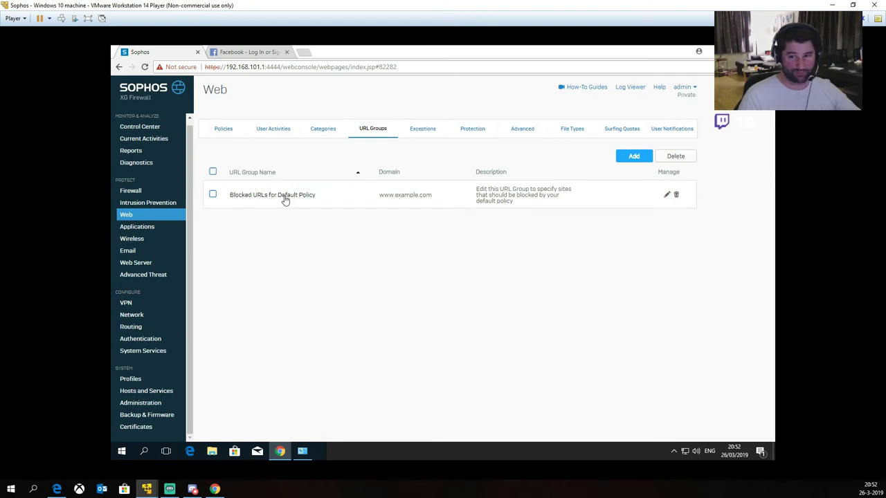
pyautogui.click(285, 197)
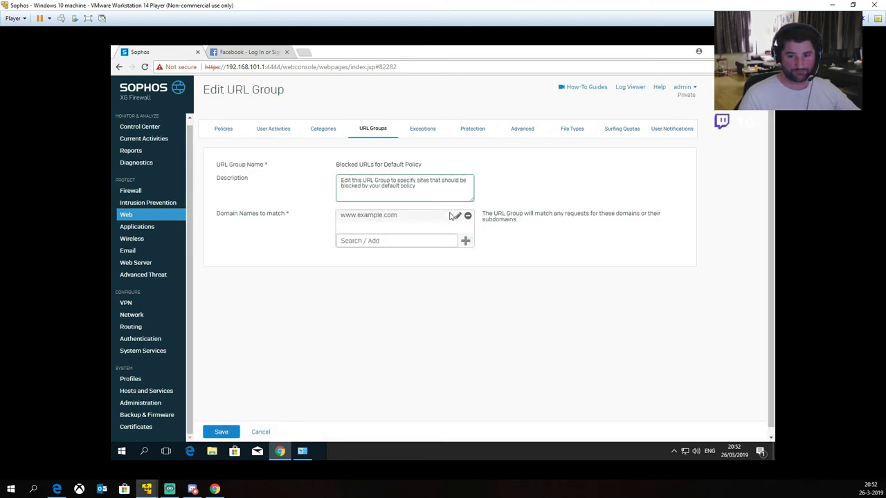
pyautogui.click(404, 244)
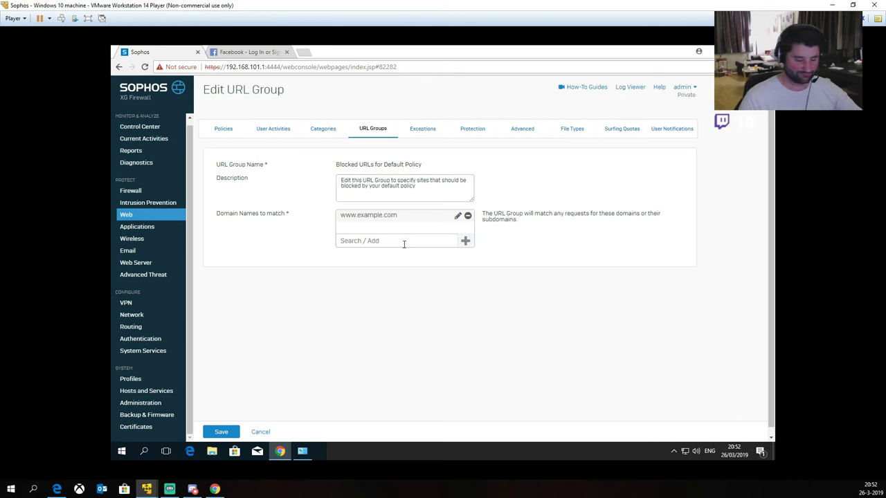
pyautogui.write('www.')
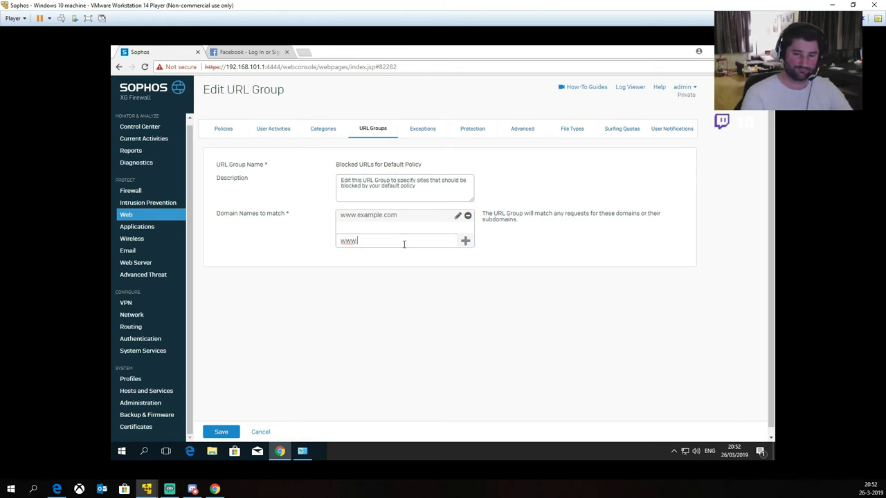
pyautogui.write('portaalvoortalent.nl')
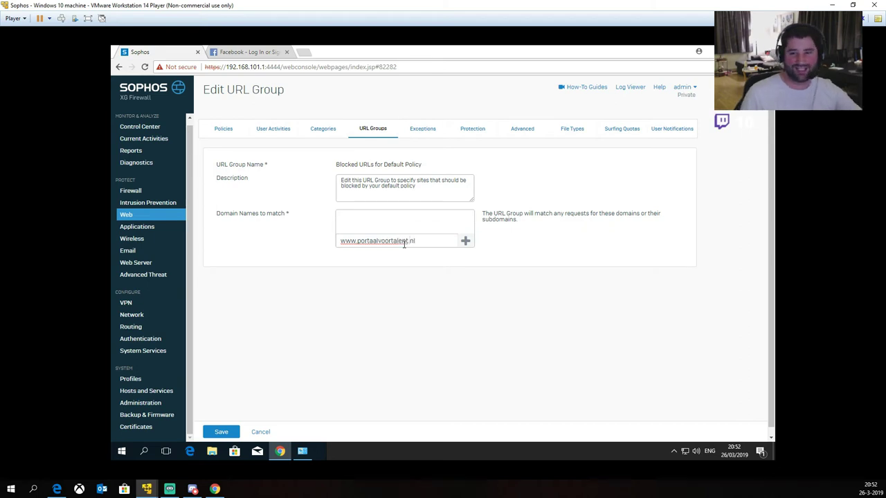
pyautogui.click(465, 242)
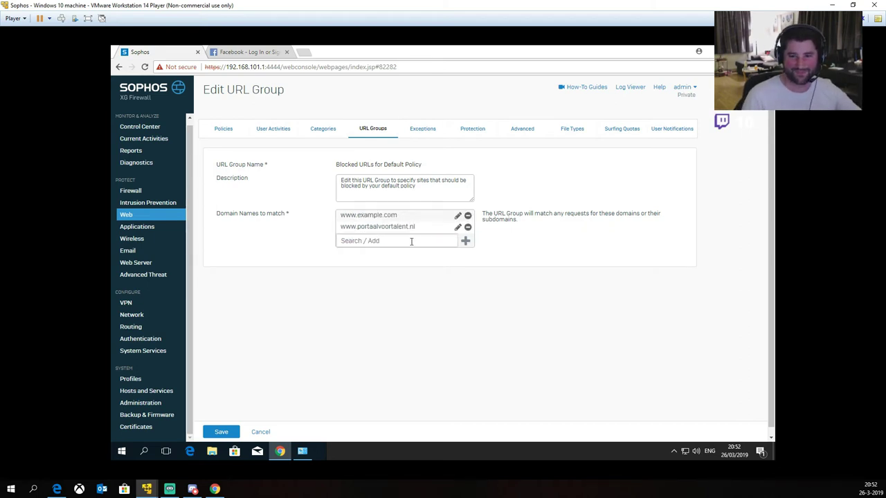
pyautogui.click(220, 433)
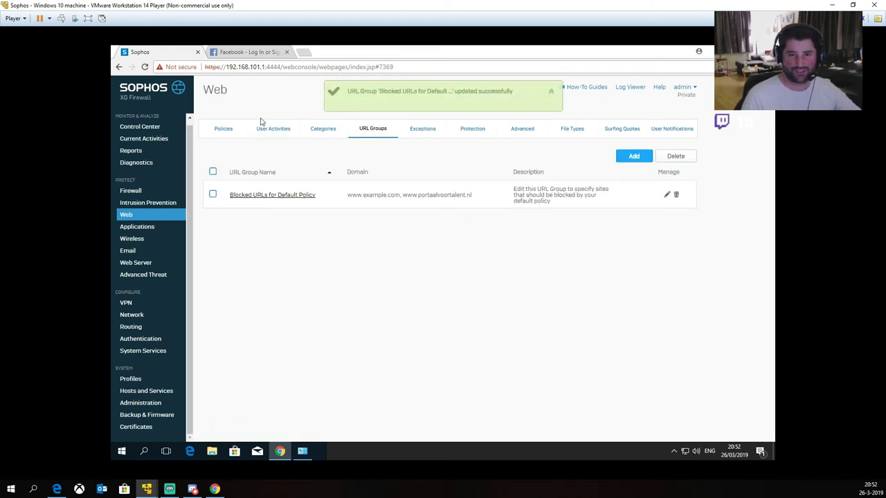
# Step: From the Firewall rules list, expand rule ID 4 and open it for editing
pyautogui.click(223, 130)
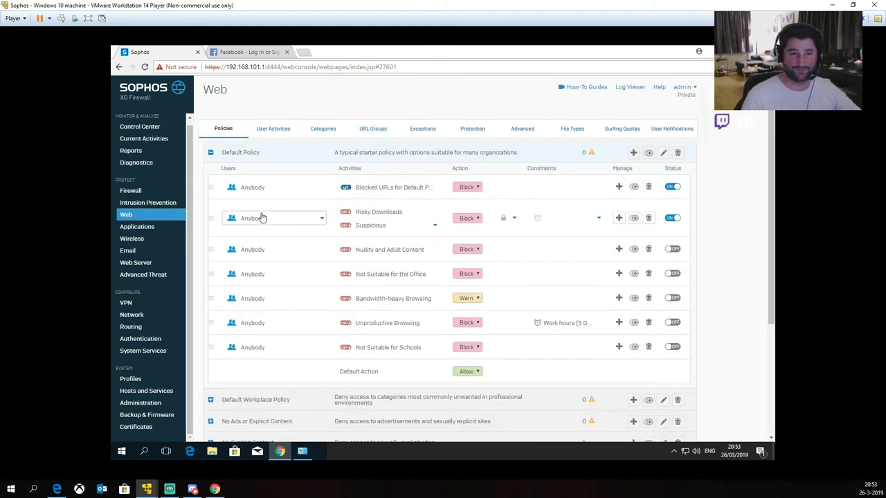
pyautogui.click(132, 191)
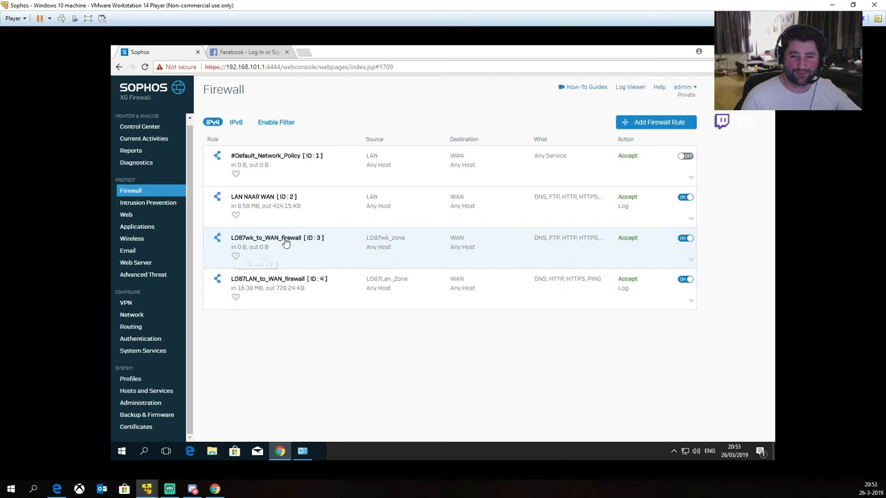
pyautogui.click(281, 287)
pyautogui.click(638, 331)
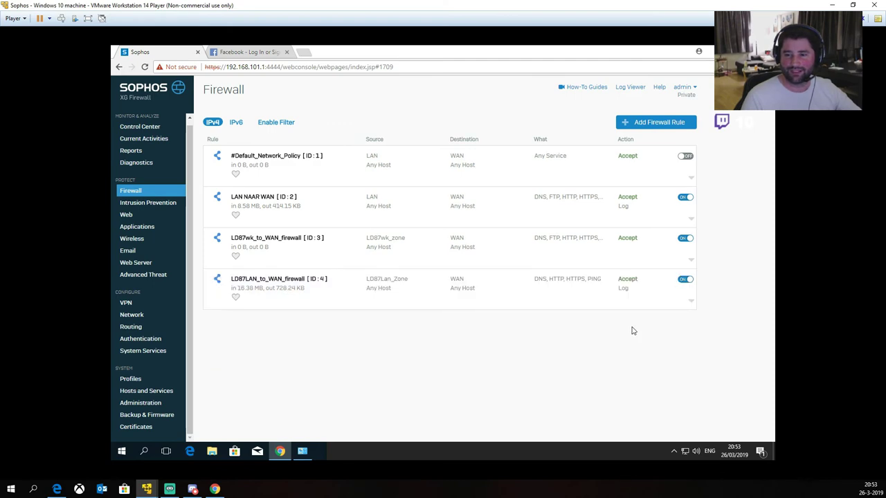
pyautogui.click(605, 296)
pyautogui.click(631, 328)
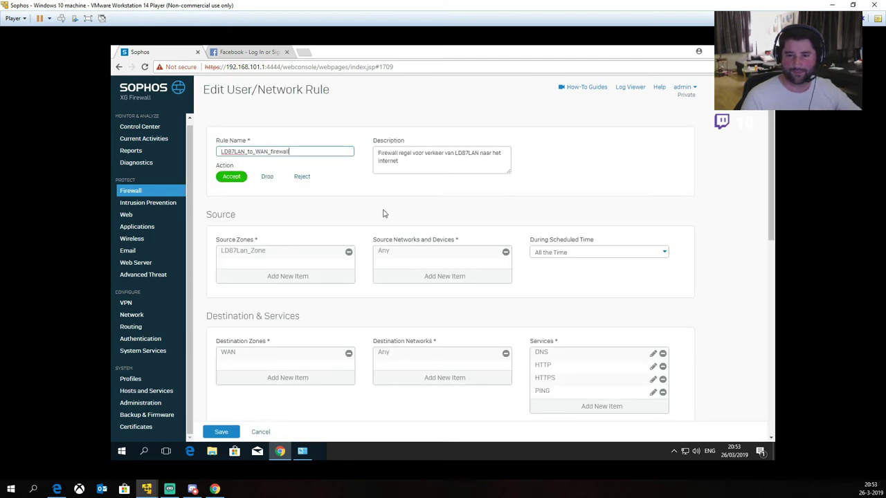
# Step: Choose Default Policy as the rule's Web Policy under Advanced and save the rule
pyautogui.scroll(-4, 302, 291)
pyautogui.scroll(-3, 302, 293)
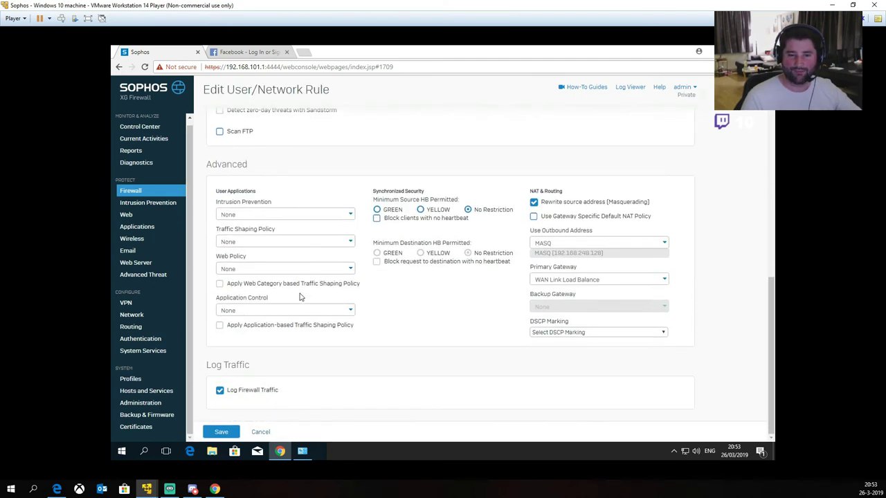
pyautogui.click(235, 268)
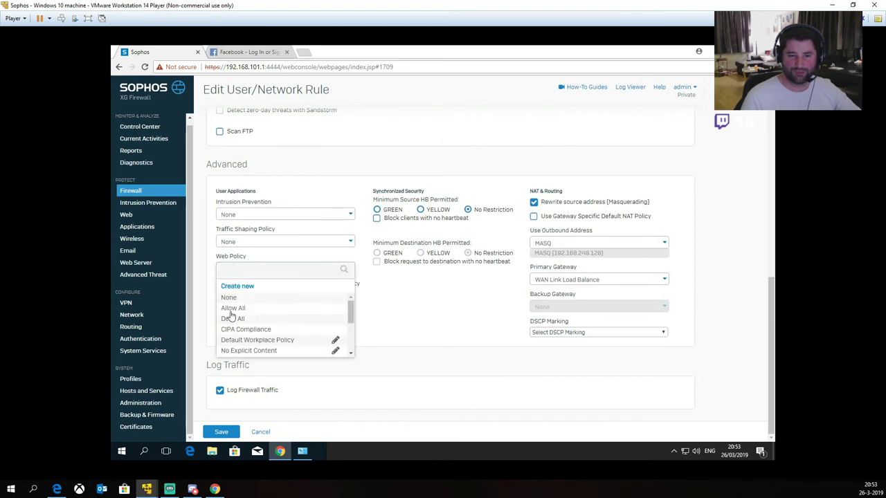
pyautogui.scroll(-3, 231, 315)
pyautogui.click(252, 352)
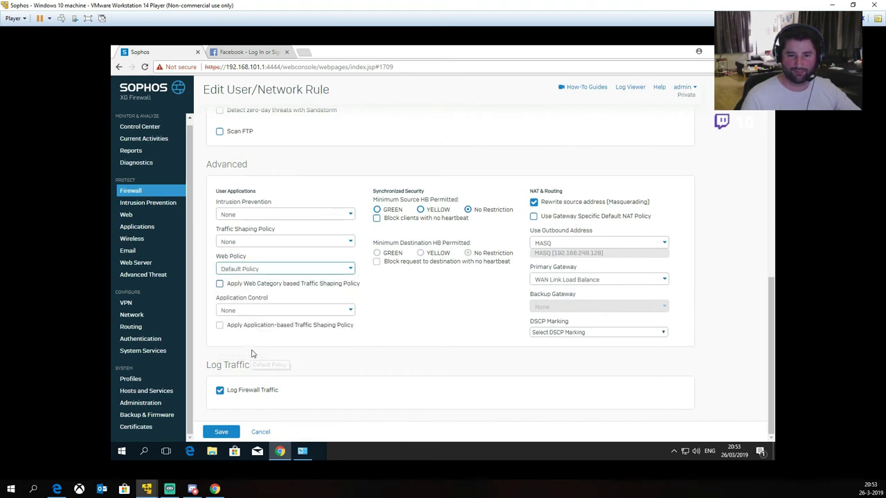
pyautogui.click(222, 432)
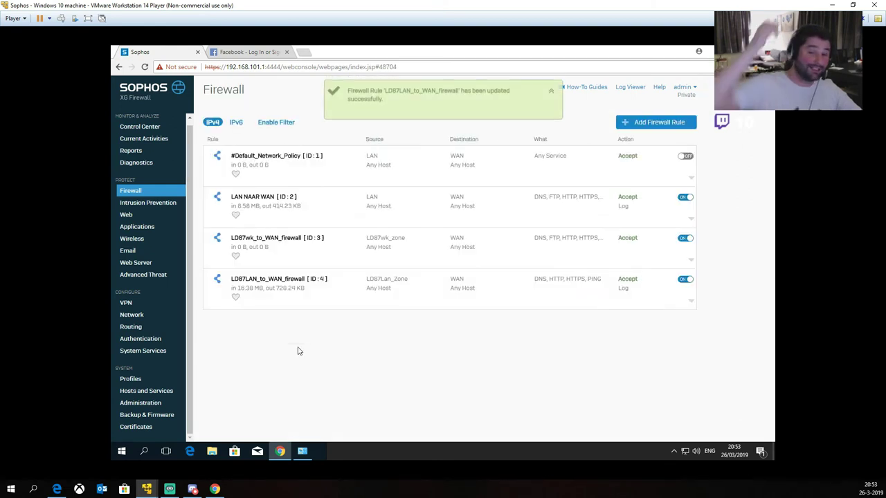
# Step: Bring up Network Connections and view PORT 1's options without changing anything
pyautogui.moveTo(306, 451)
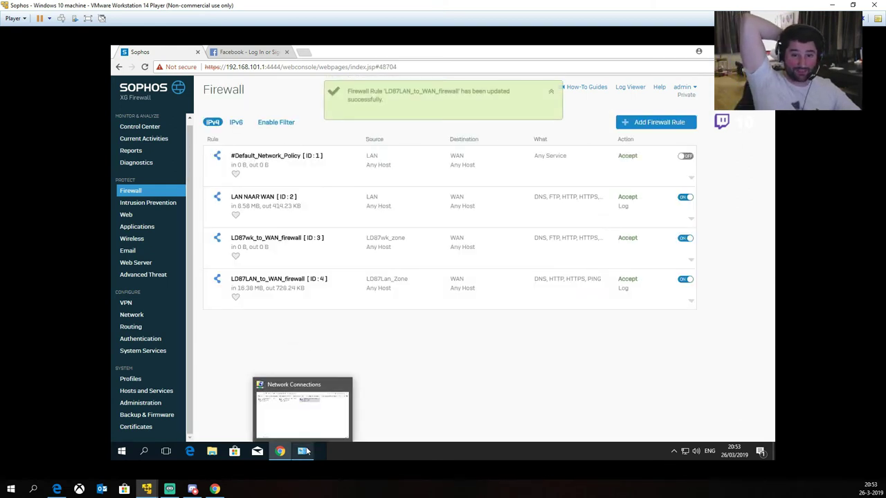
pyautogui.click(304, 456)
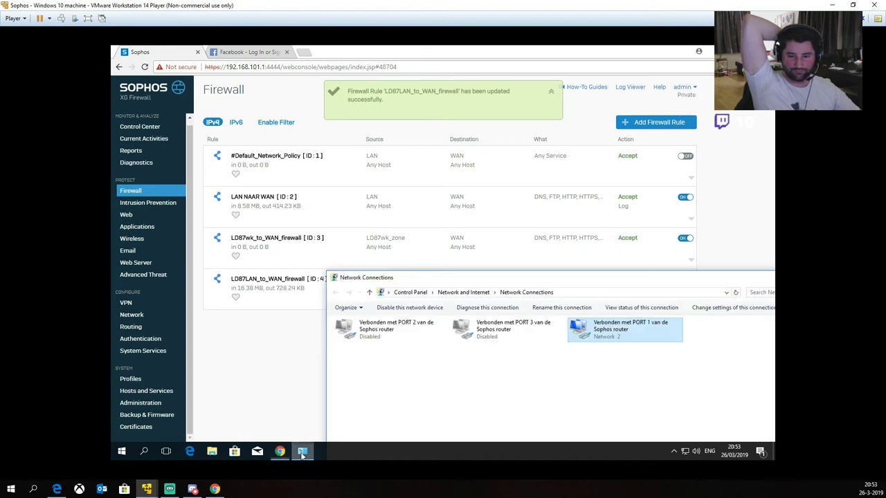
pyautogui.rightClick(601, 332)
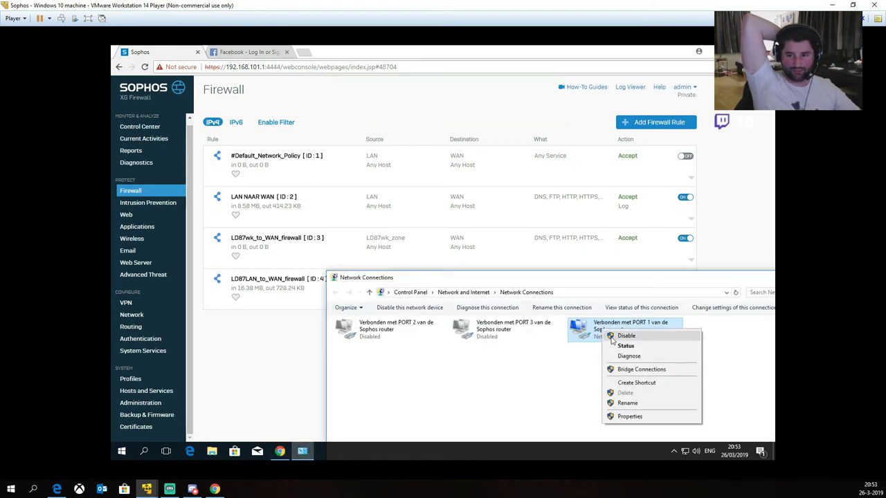
pyautogui.click(531, 391)
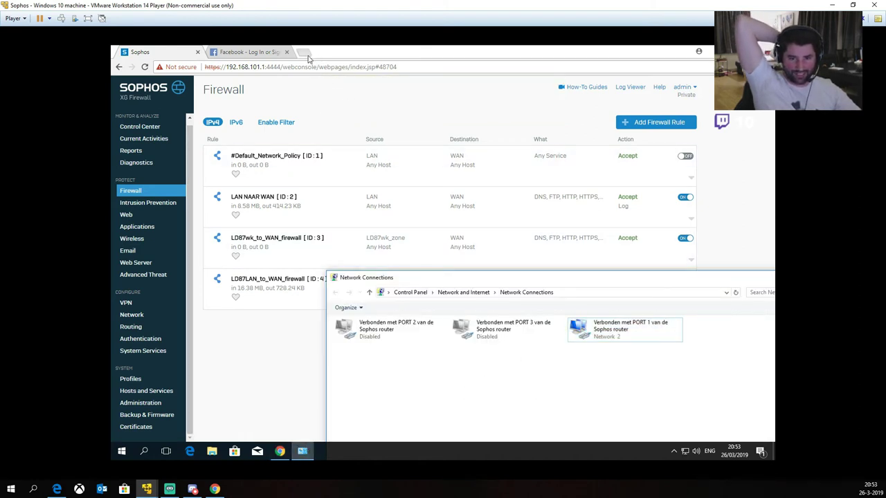
pyautogui.click(306, 53)
pyautogui.write('www.portaalvoo')
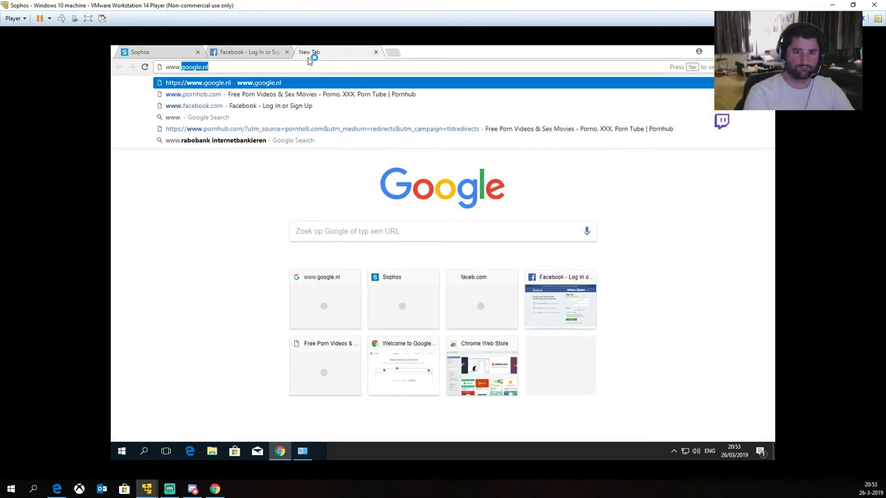
pyautogui.press('BackSpace')
pyautogui.press('BackSpace')
pyautogui.press('BackSpace')
pyautogui.press('BackSpace')
pyautogui.press('BackSpace')
pyautogui.press('BackSpace')
pyautogui.write('nh')
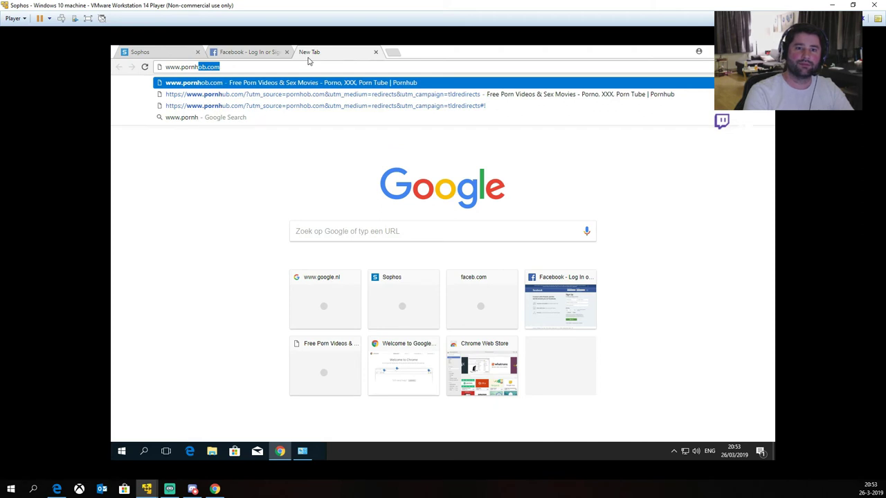
pyautogui.write('ob.com')
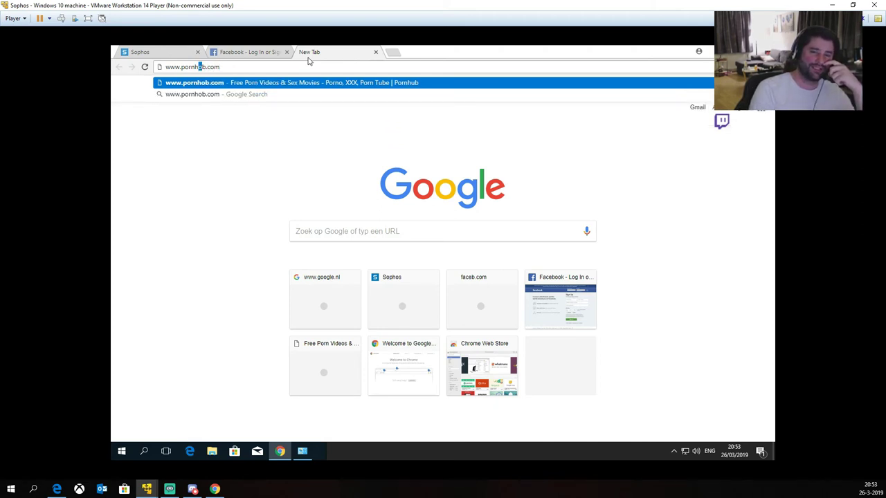
pyautogui.hotkey('shift', 'End')
pyautogui.write('taalvoor')
pyautogui.press('BackSpace')
pyautogui.press('BackSpace')
pyautogui.press('BackSpace')
pyautogui.press('BackSpace')
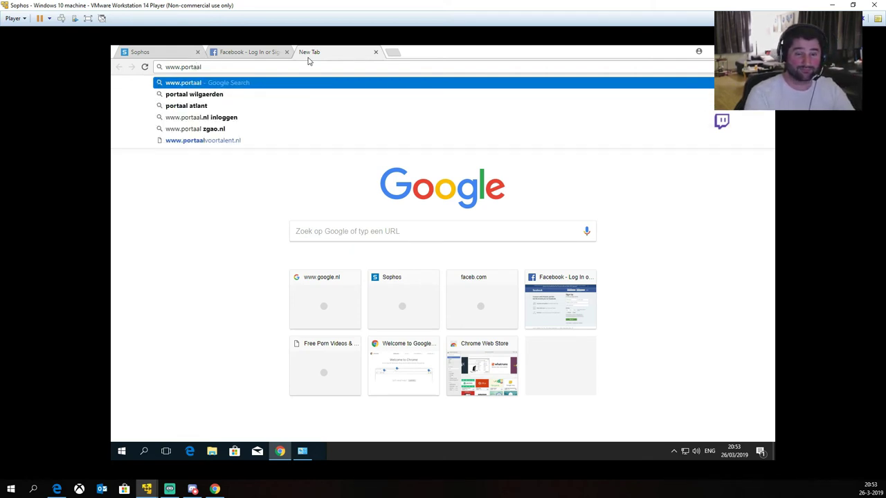
pyautogui.write('voortalent.nl')
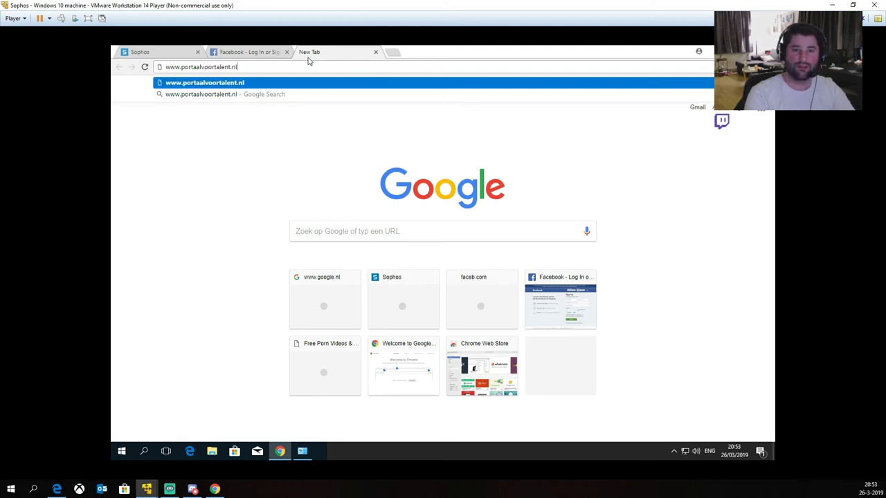
pyautogui.press('Return')
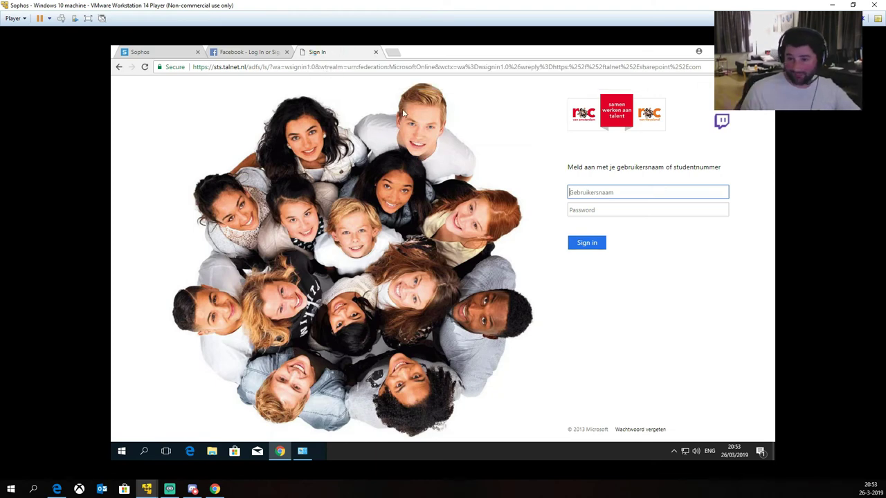
# Step: Close the Sign In tab, then disable PORT 1 and enable PORT 3
pyautogui.click(376, 54)
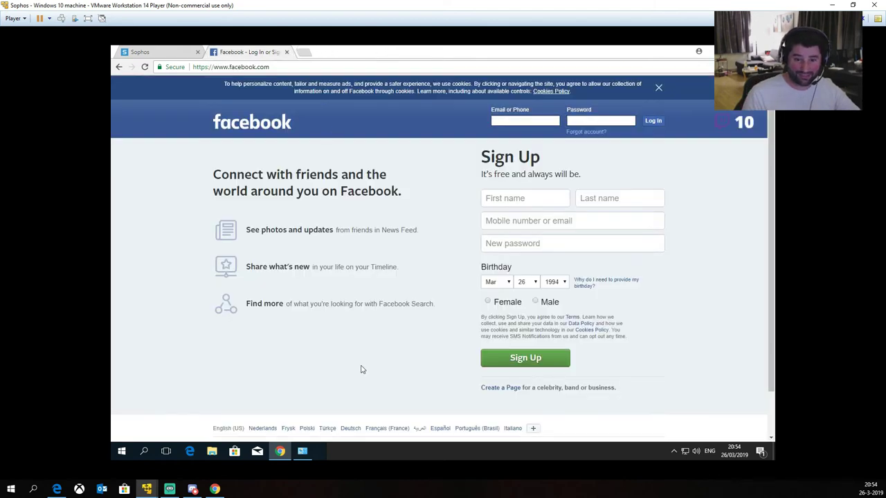
pyautogui.click(302, 450)
pyautogui.rightClick(609, 332)
pyautogui.click(631, 336)
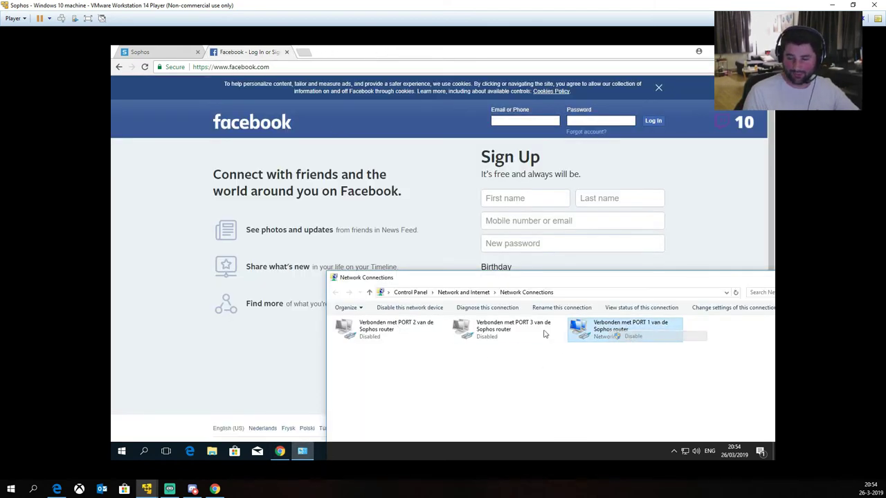
pyautogui.rightClick(485, 330)
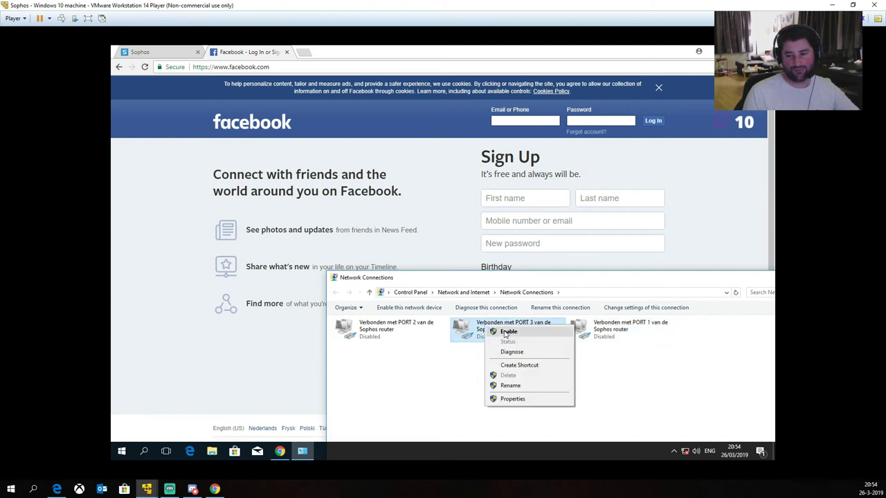
pyautogui.click(508, 331)
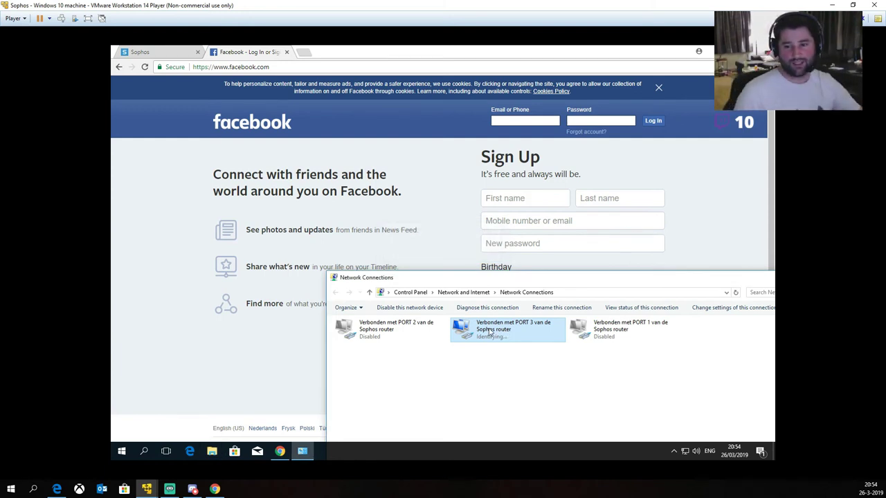
# Step: Review PORT 3's details: IPv4 192.168.112.2, gateway 192.168.112.1
pyautogui.doubleClick(489, 332)
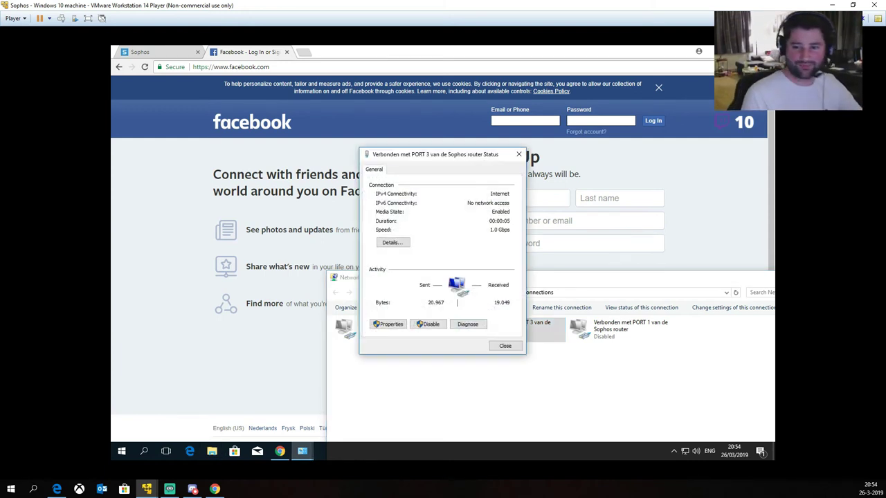
pyautogui.click(392, 243)
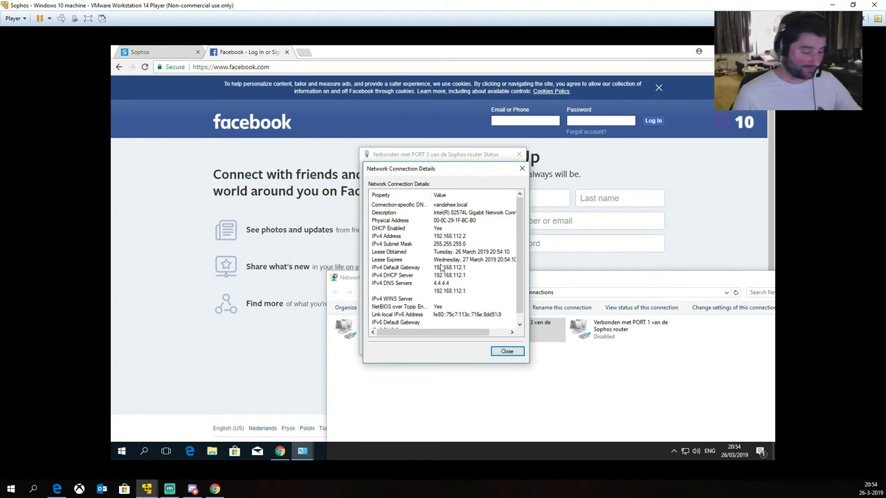
pyautogui.press('Escape')
pyautogui.press('Escape')
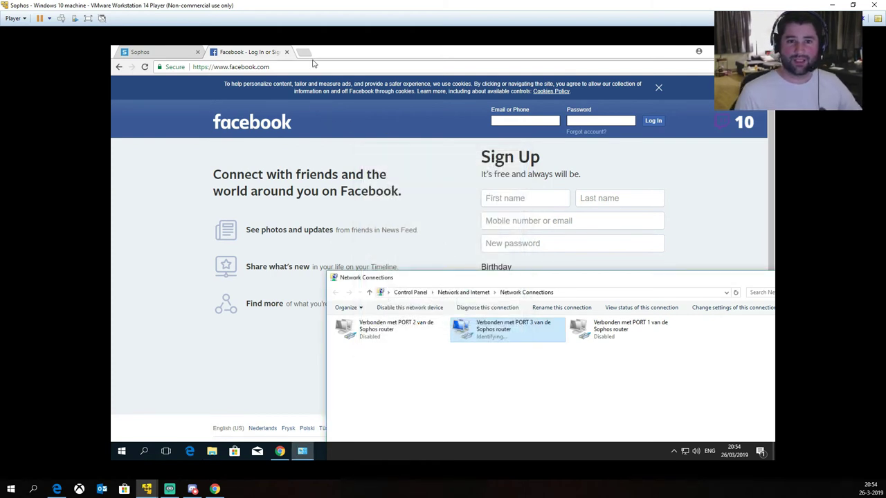
pyautogui.click(304, 53)
pyautogui.write('port')
pyautogui.press('Return')
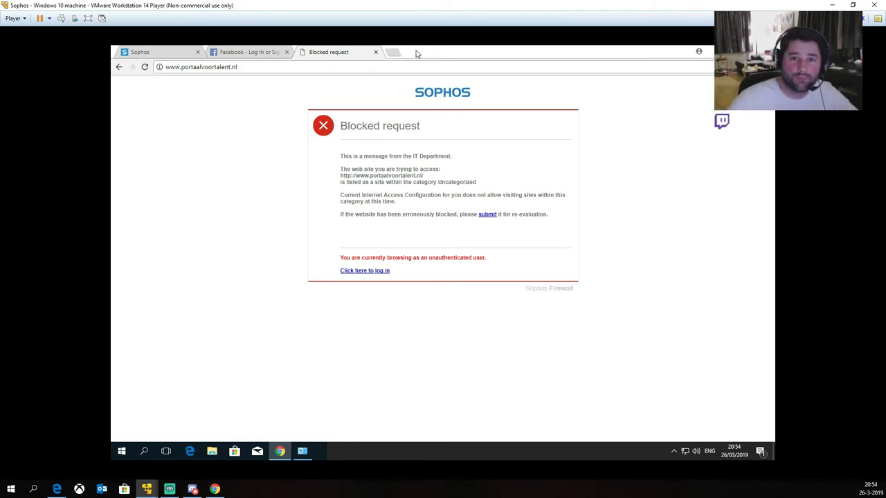
pyautogui.click(376, 52)
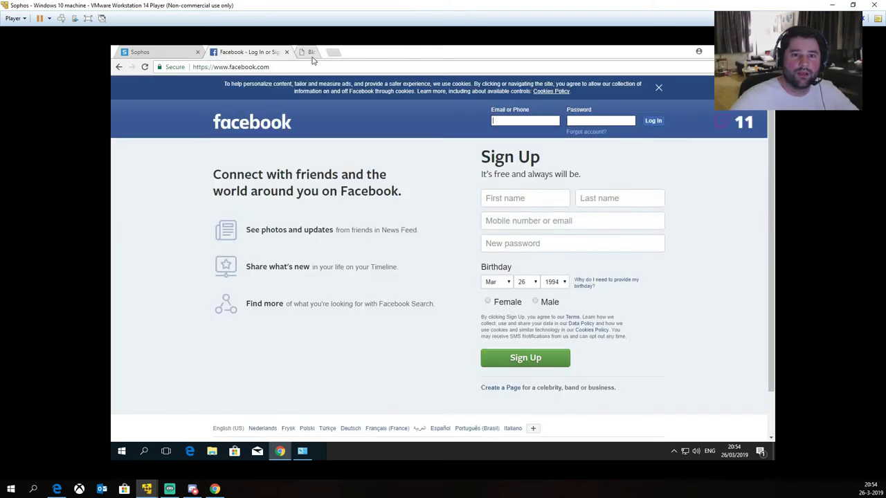
# Step: Disable the PORT 3 adapter and enable PORT 1, then return to the Sophos firewall rules
pyautogui.click(166, 52)
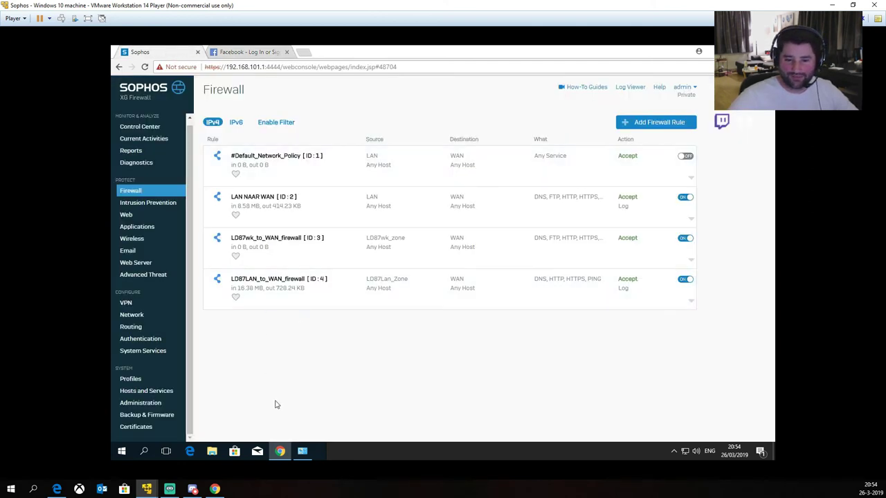
pyautogui.click(303, 451)
pyautogui.rightClick(492, 328)
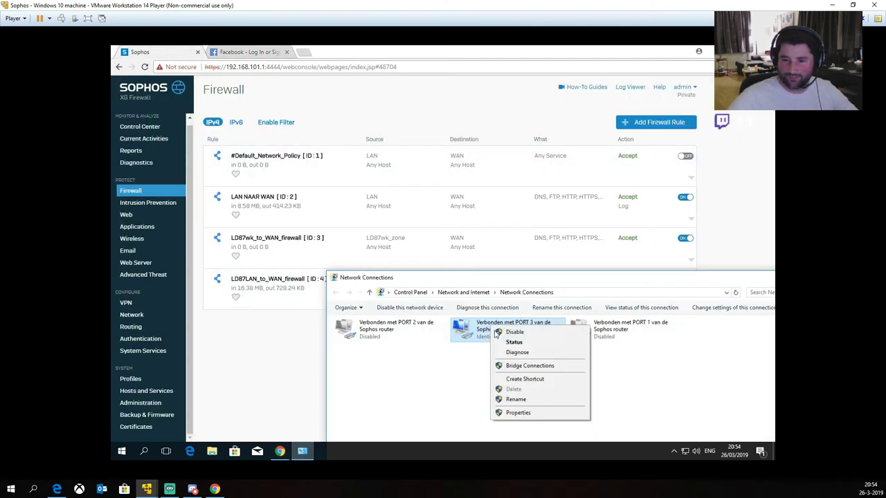
pyautogui.click(514, 332)
pyautogui.click(601, 331)
pyautogui.rightClick(602, 330)
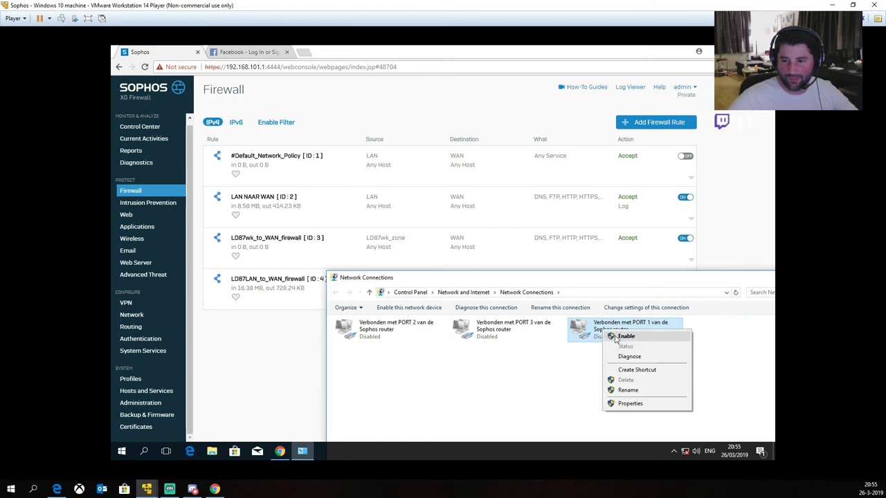
pyautogui.click(617, 337)
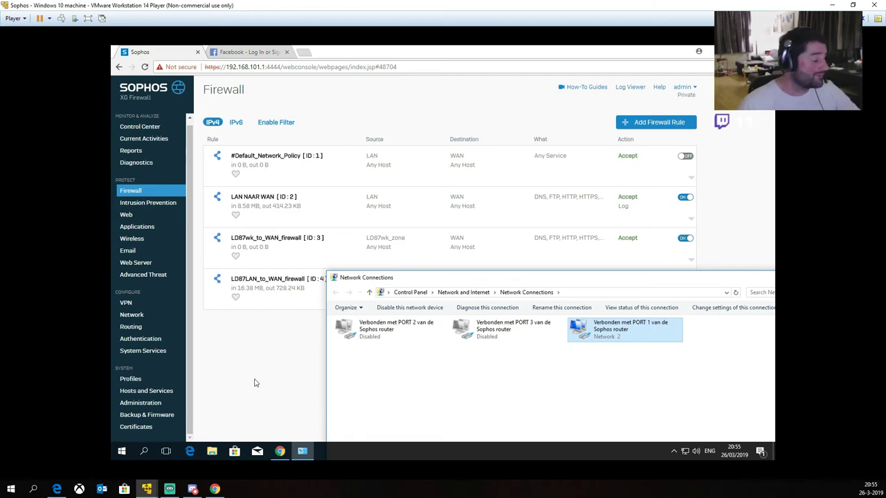
pyautogui.click(254, 384)
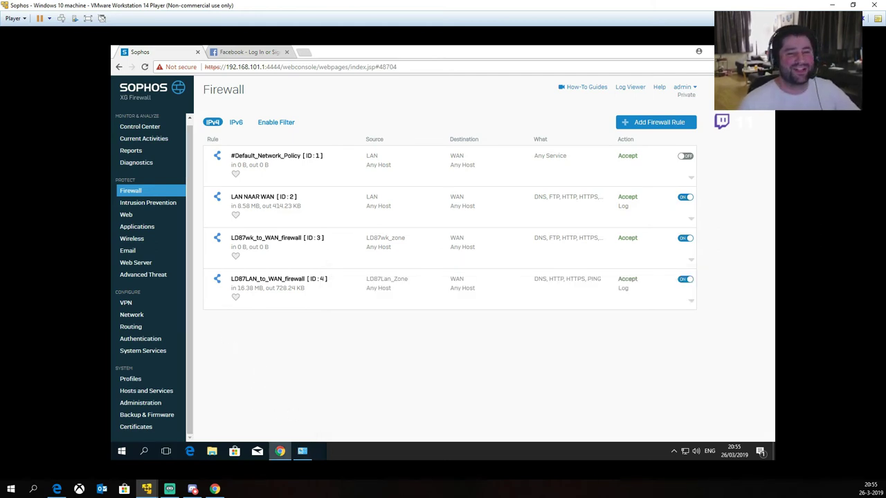
# Step: Open the Blocked URLs for Default Policy URL group and add steampowered.com and facebook.com
pyautogui.click(126, 215)
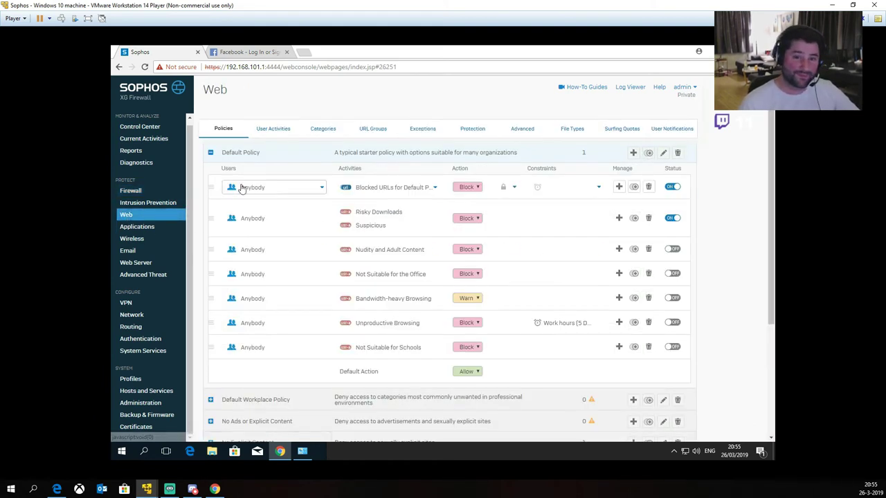
pyautogui.click(366, 130)
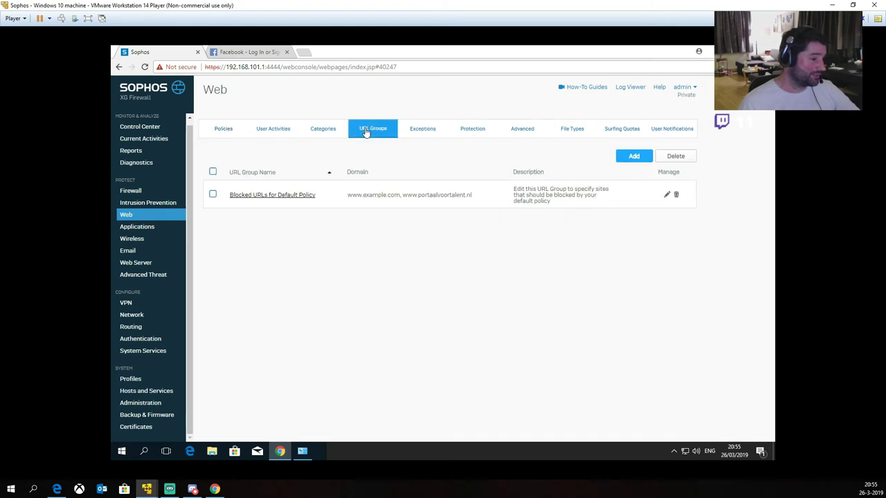
pyautogui.click(280, 197)
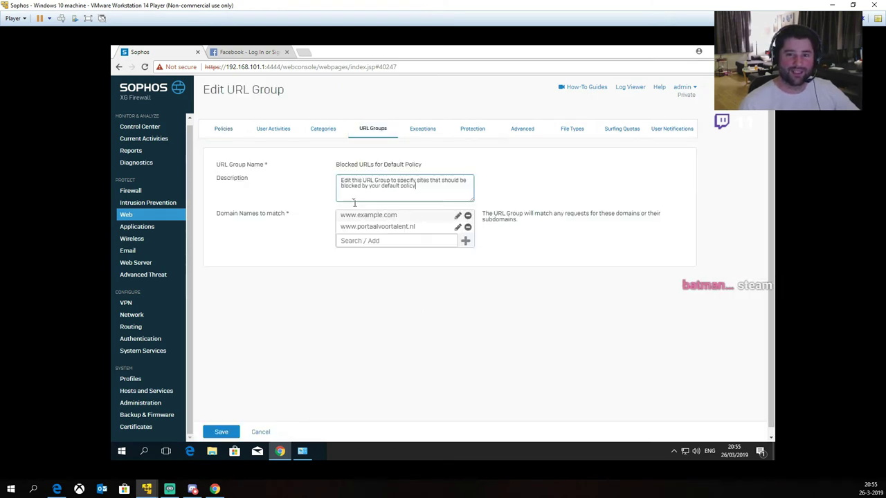
pyautogui.click(404, 241)
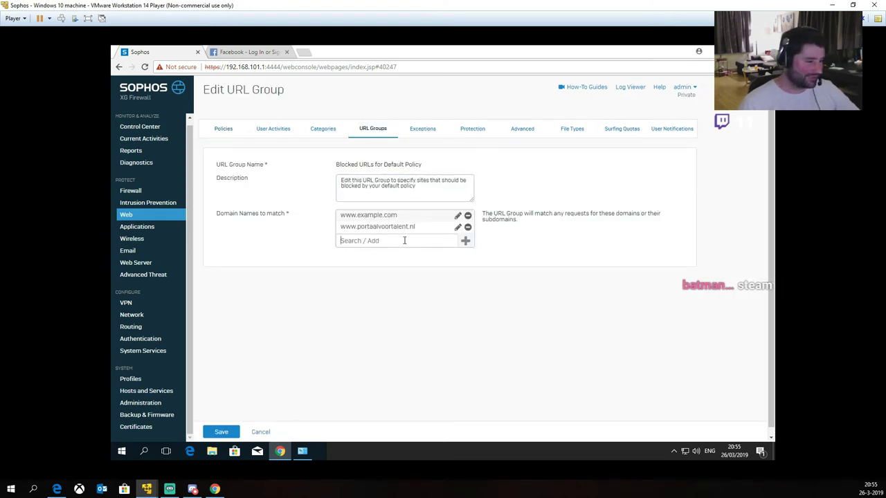
pyautogui.write('steampowered.com')
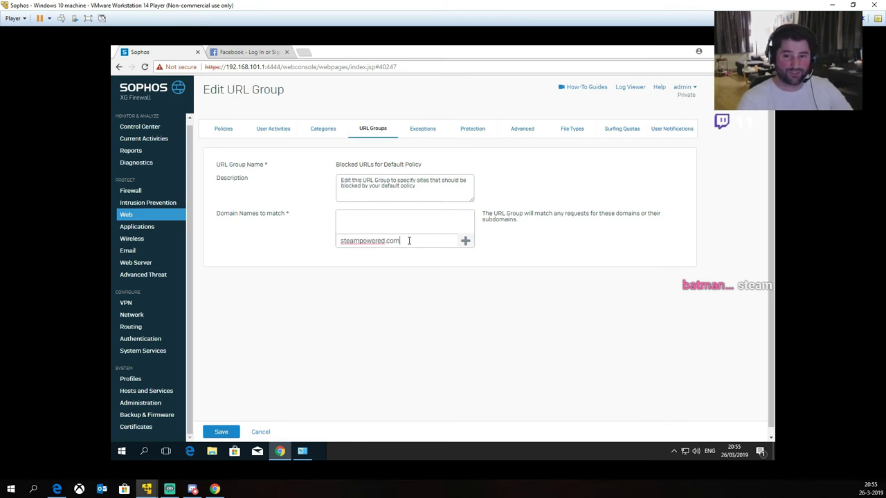
pyautogui.click(465, 241)
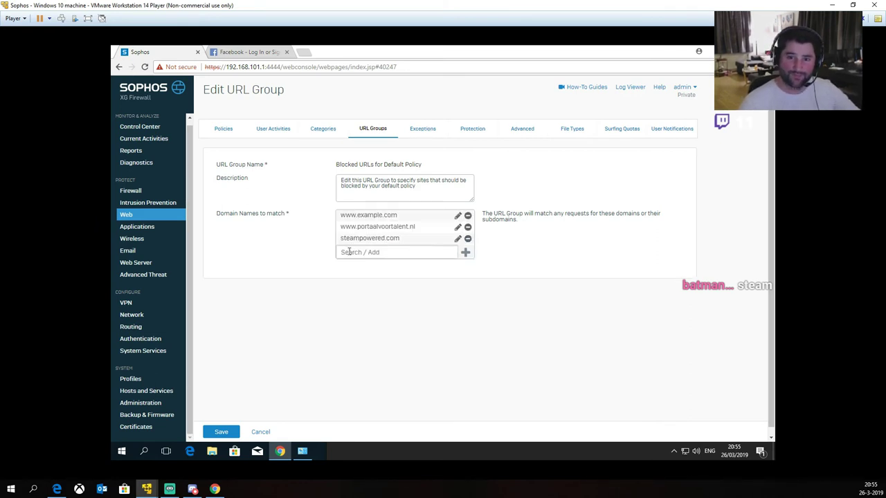
pyautogui.click(362, 255)
pyautogui.write('facebook.com')
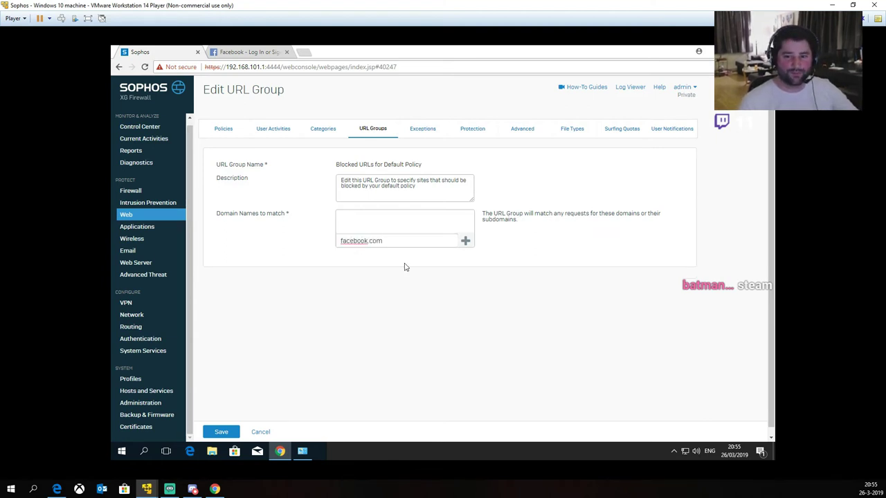
pyautogui.click(465, 241)
# Step: Add tweakers.net and linkedin.com to the blocked domains and save the group
pyautogui.click(352, 264)
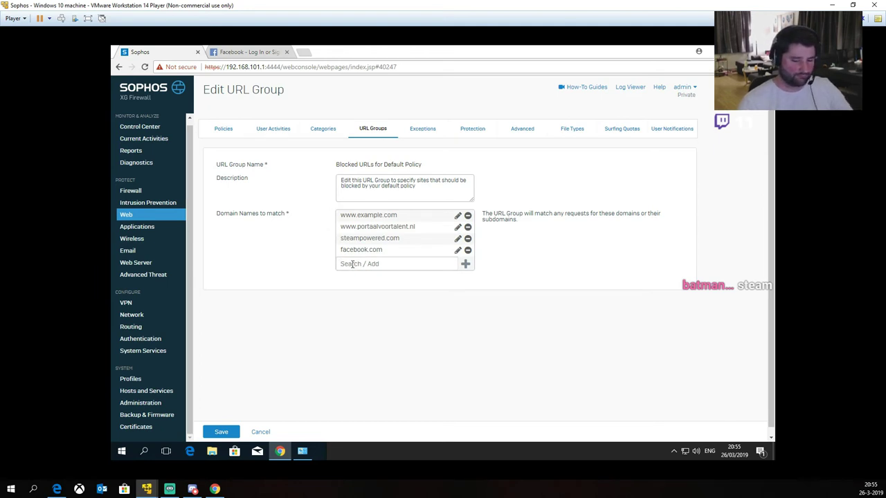
pyautogui.write('tweakers.net')
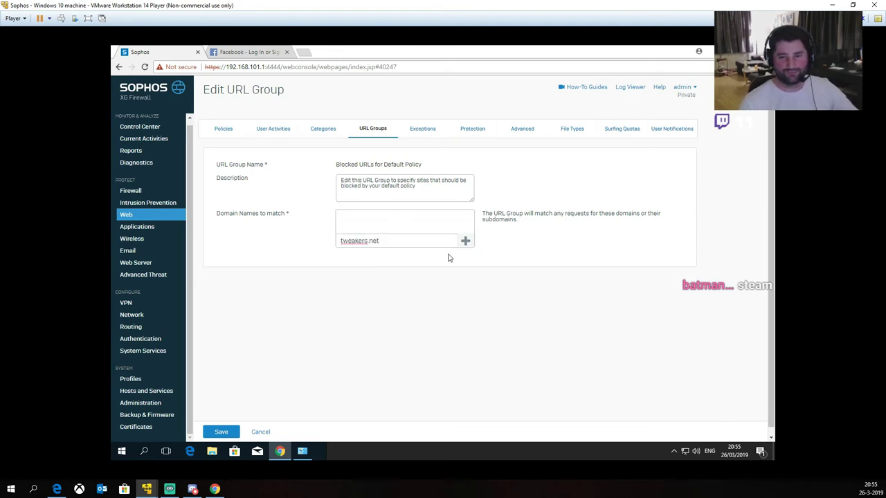
pyautogui.click(465, 241)
pyautogui.click(382, 276)
pyautogui.write('linkedin.com')
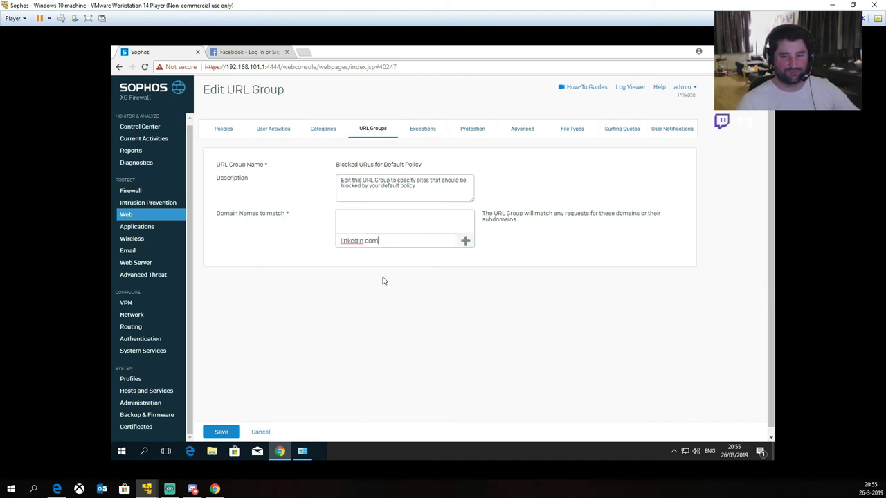
pyautogui.click(465, 241)
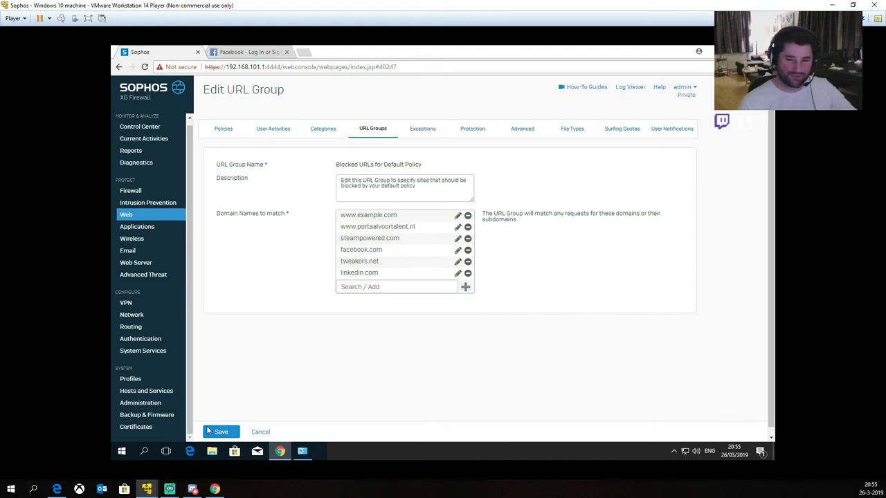
pyautogui.click(211, 432)
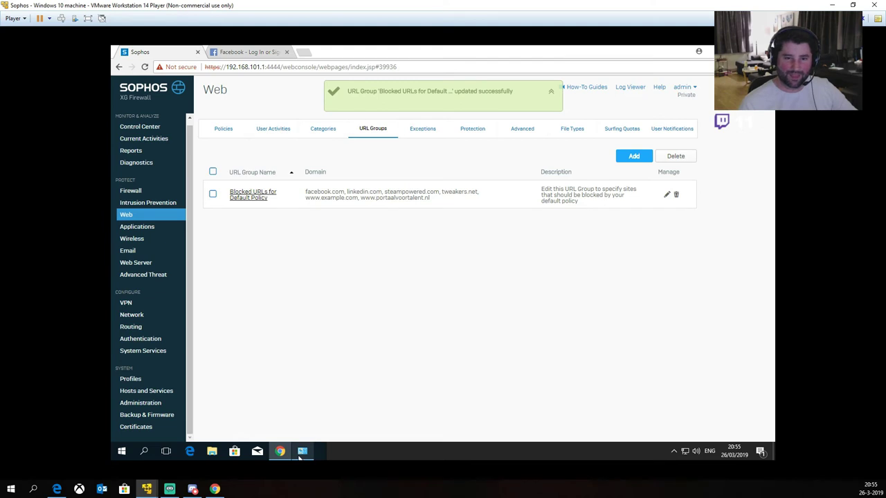
# Step: Disable the PORT 1 adapter and re-enable PORT 3 in Network Connections
pyautogui.click(299, 458)
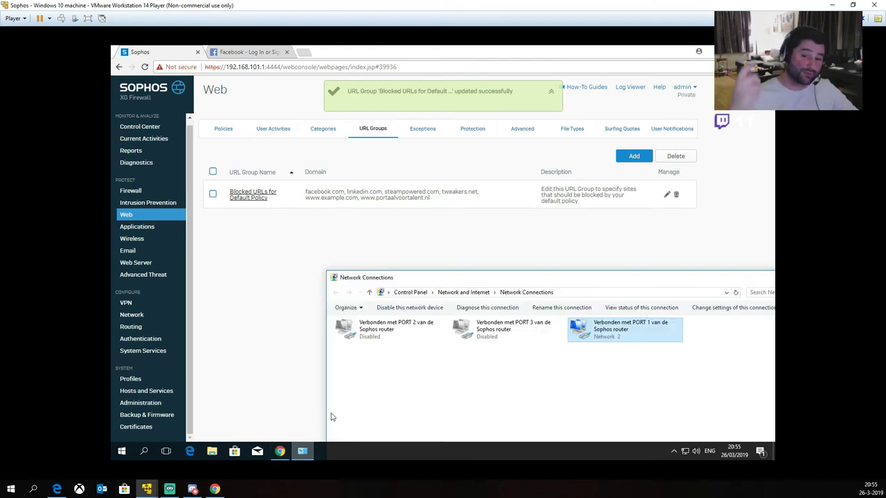
pyautogui.rightClick(604, 332)
pyautogui.click(627, 337)
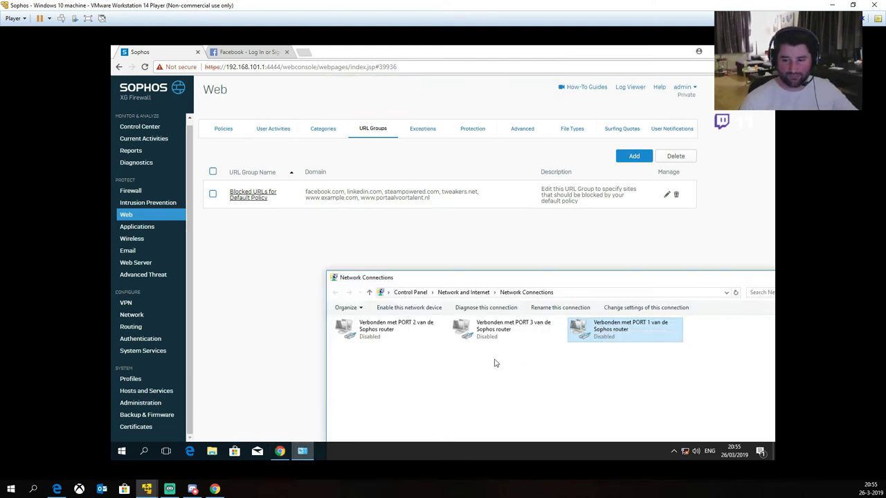
pyautogui.rightClick(491, 337)
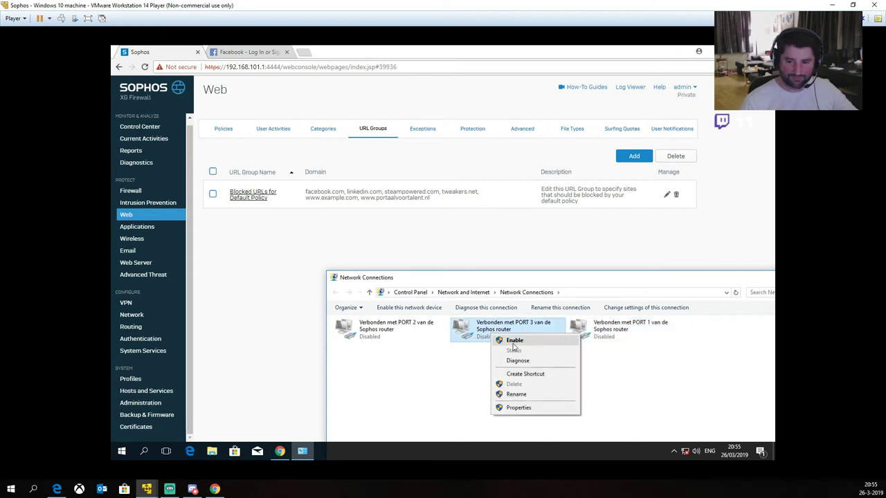
pyautogui.click(513, 339)
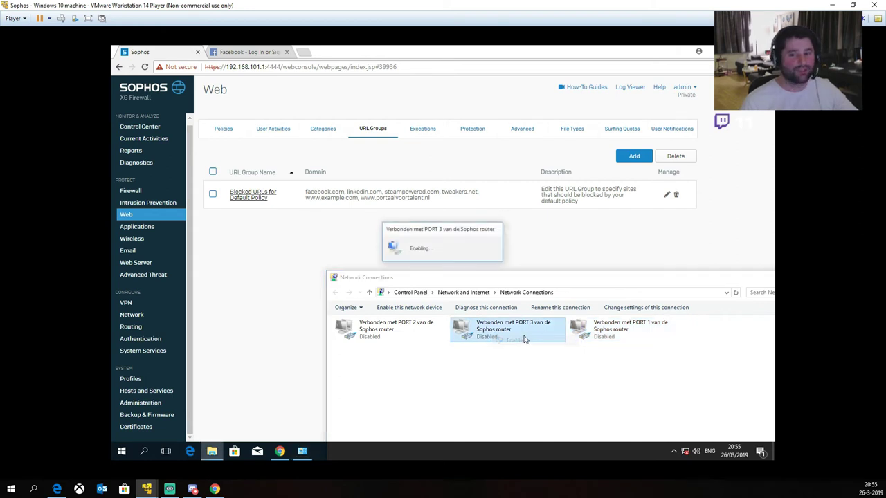
# Step: Check that PORT 3 gets 192.168.112.2 with gateway 192.168.112.1
pyautogui.doubleClick(474, 342)
pyautogui.click(392, 242)
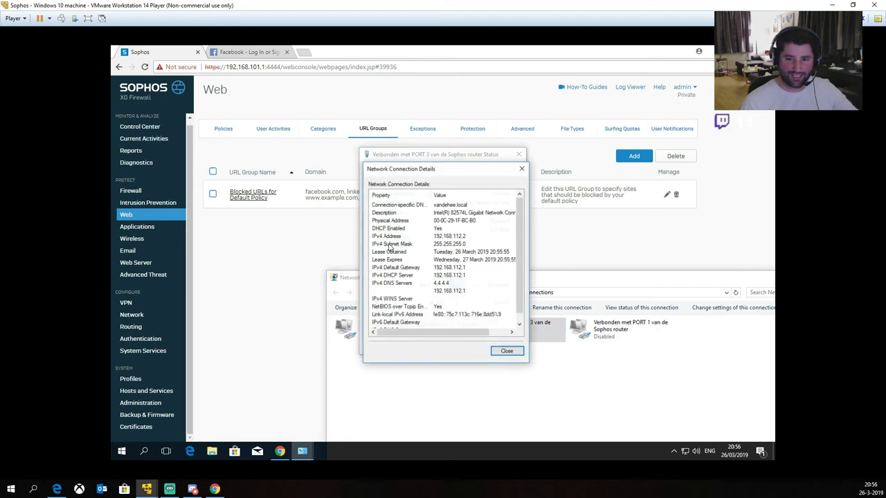
pyautogui.press('Escape')
pyautogui.press('Escape')
# Step: In a new Chrome tab, try loading steampowered and facebook to test the block
pyautogui.click(306, 54)
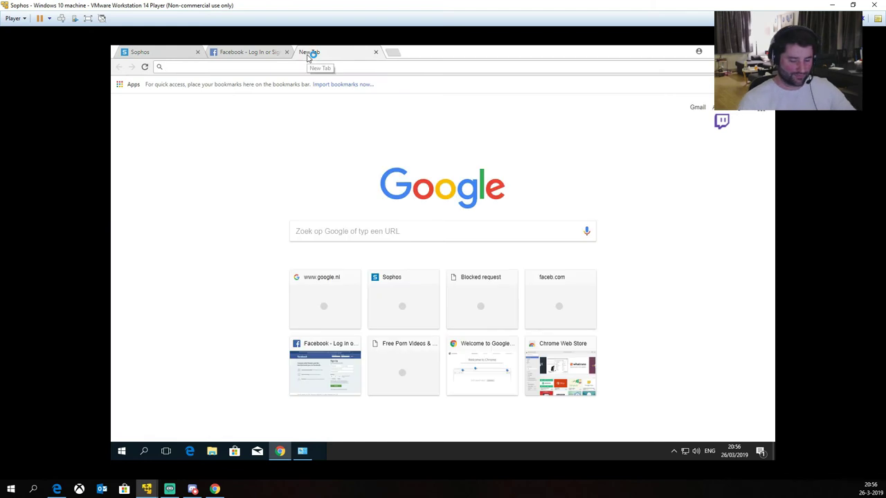
pyautogui.write('steampowered.com')
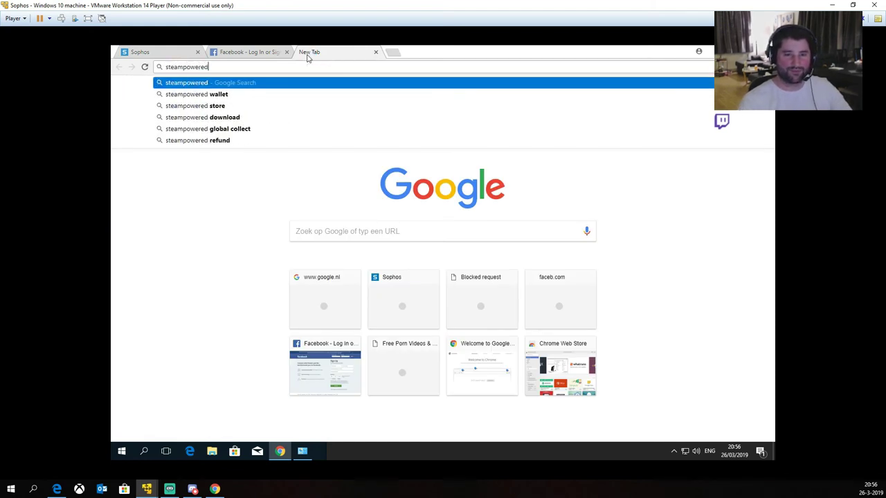
pyautogui.press('Return')
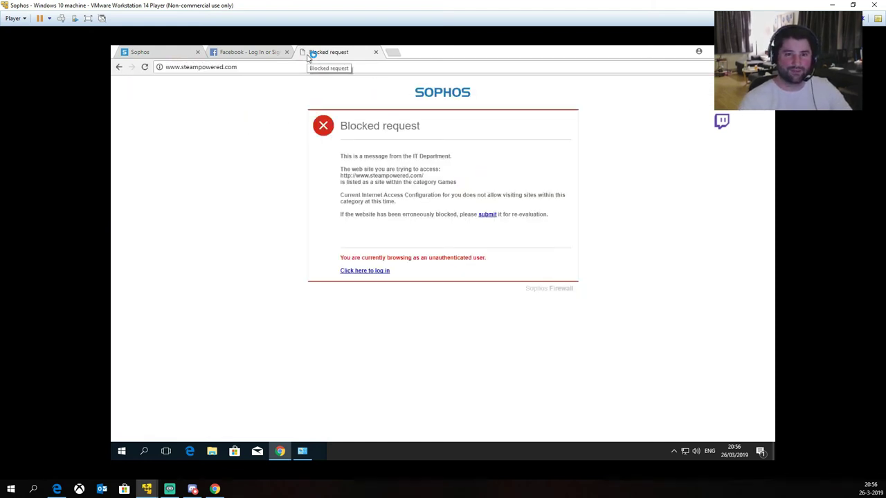
pyautogui.hotkey('ctrl', 'l')
pyautogui.write('facebook')
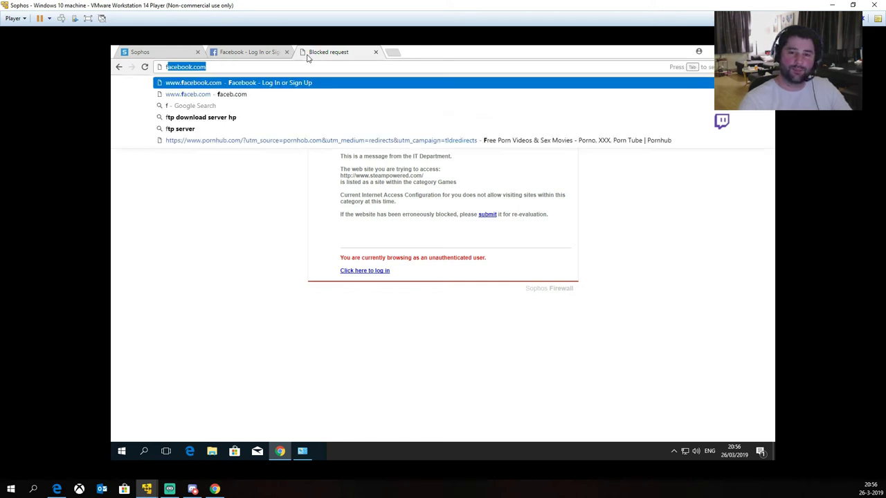
pyautogui.press('Return')
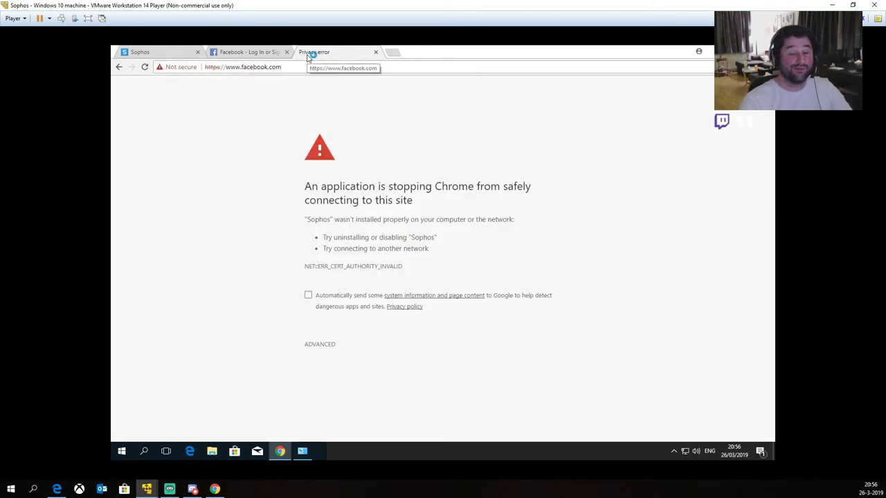
pyautogui.hotkey('ctrl', 'l')
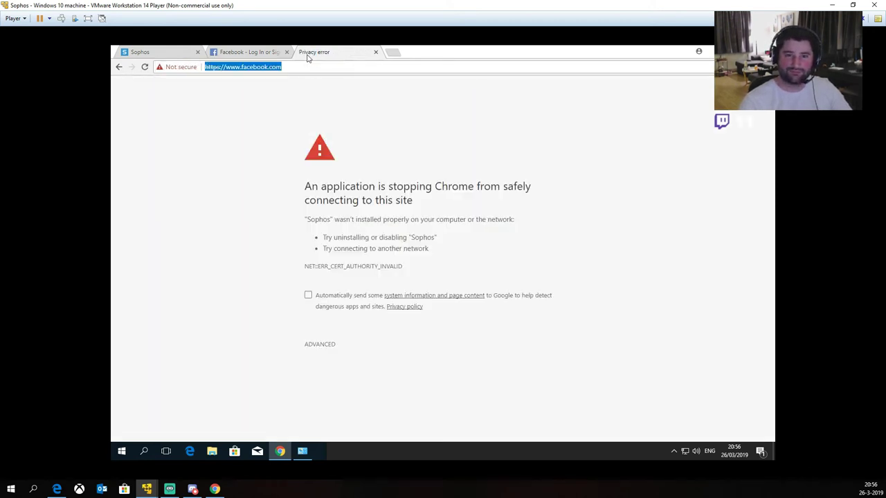
pyautogui.write('www.facebook.ocm')
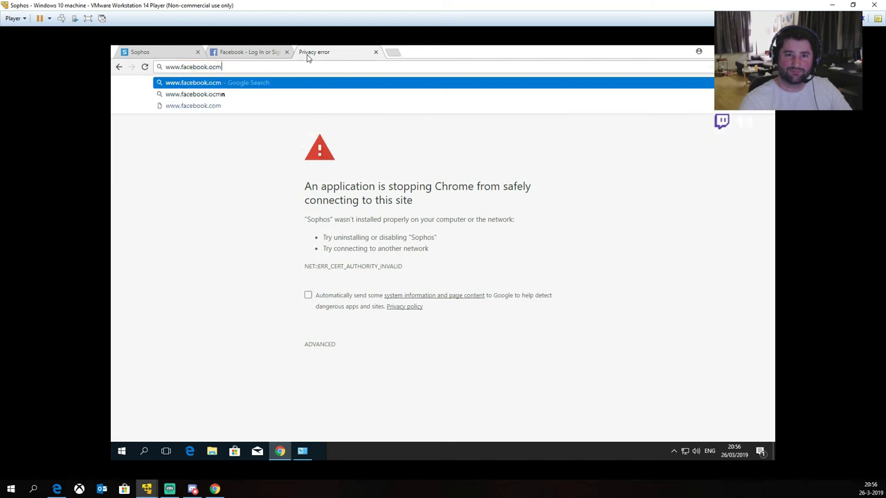
pyautogui.press('Return')
pyautogui.hotkey('ctrl', 'l')
pyautogui.write('www.facebook.com')
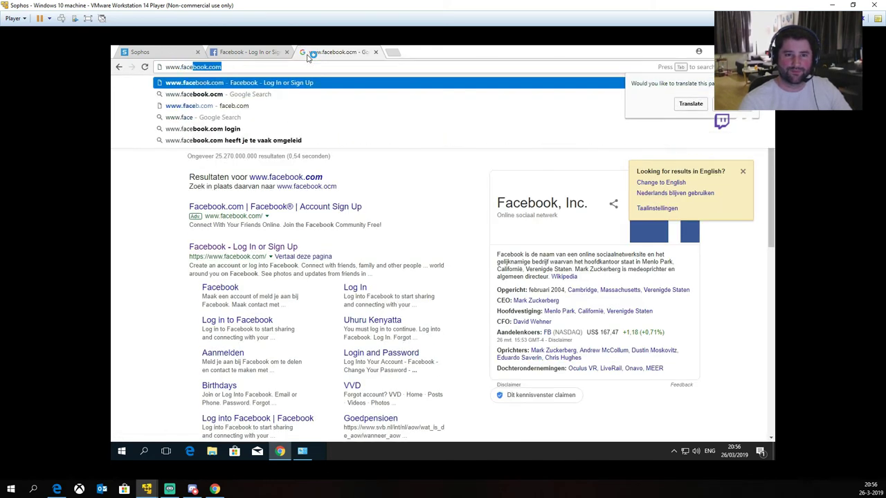
pyautogui.press('Return')
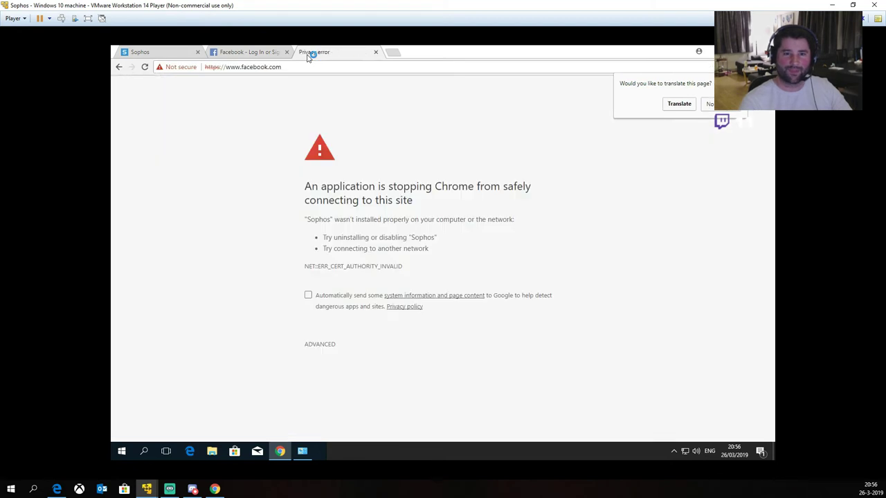
pyautogui.click(316, 344)
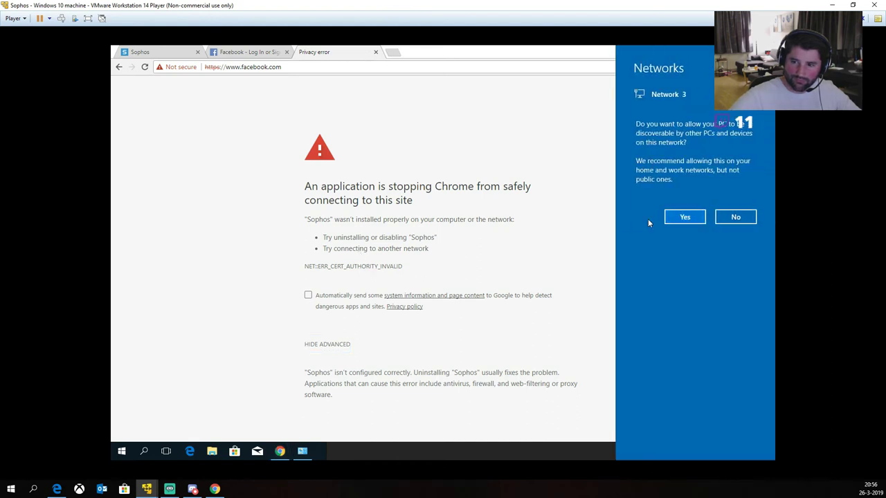
pyautogui.click(602, 211)
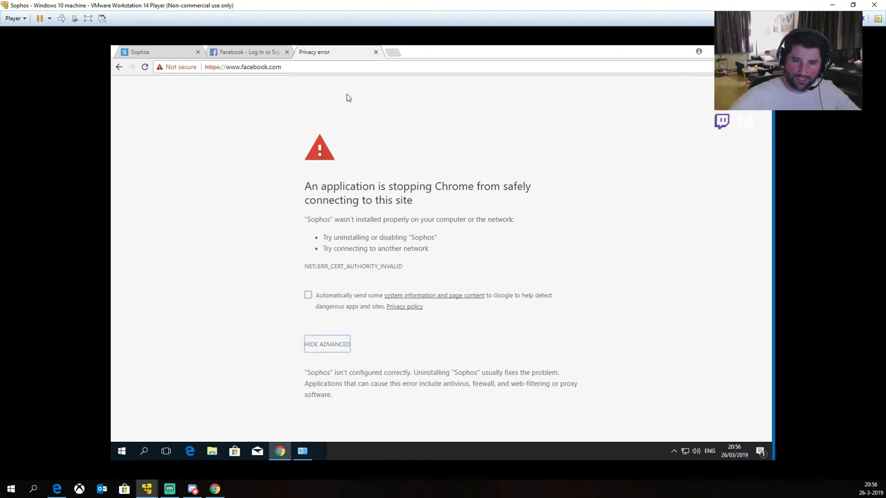
pyautogui.click(307, 67)
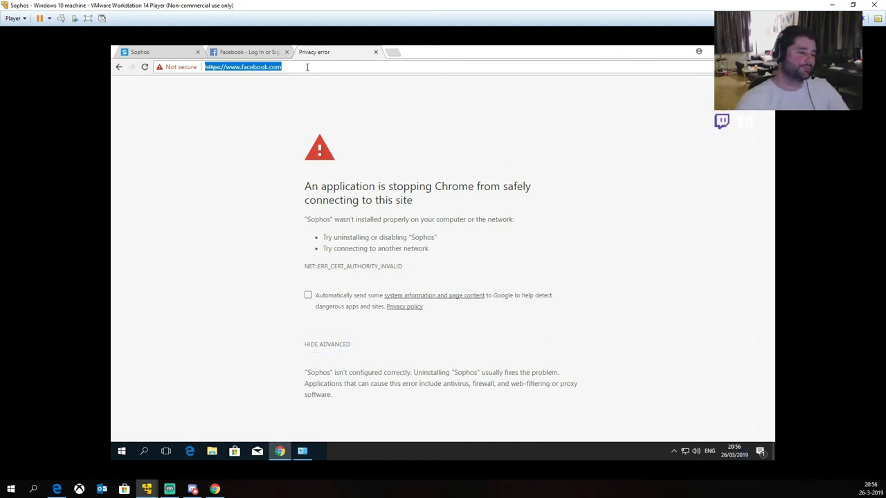
pyautogui.write('https://www.f')
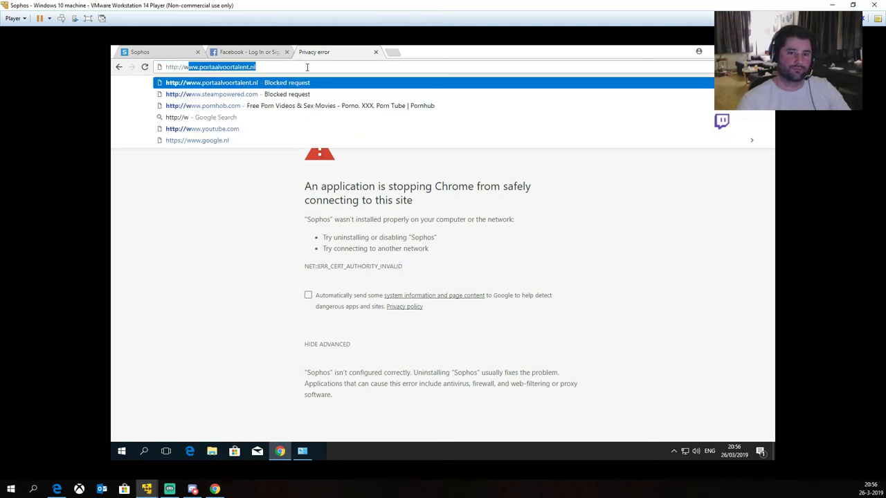
pyautogui.write('acebook.com')
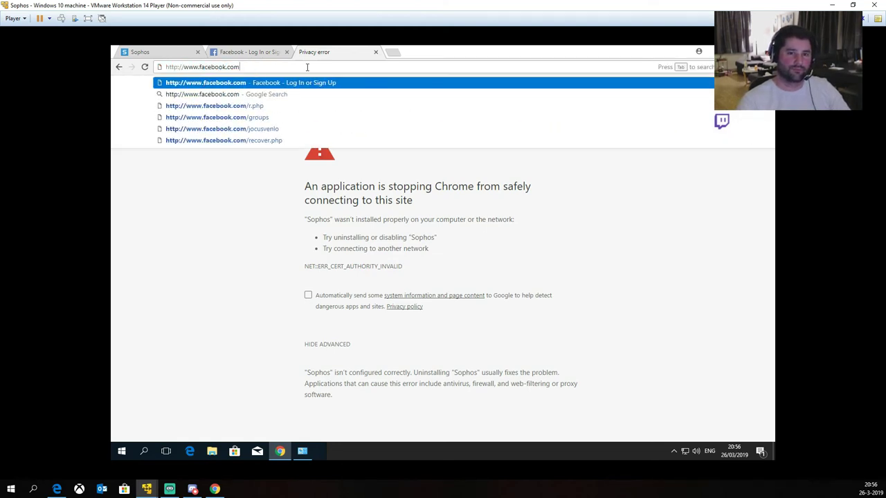
pyautogui.press('Return')
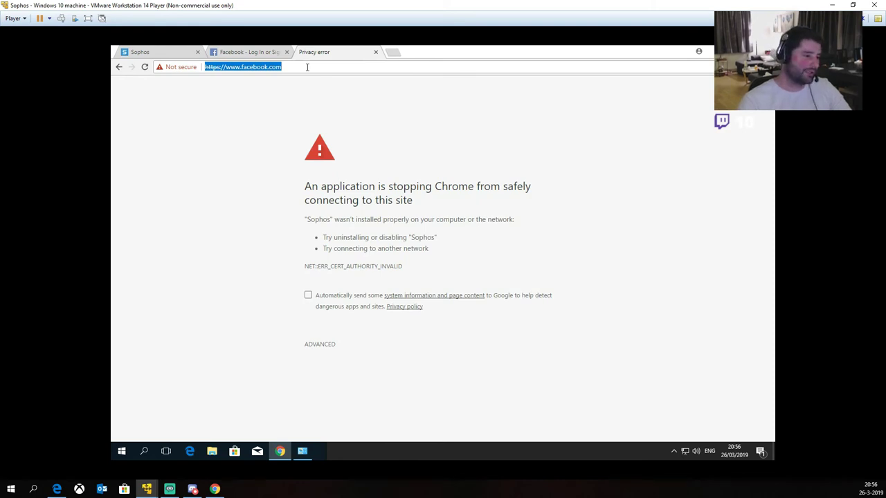
# Step: Load tweakers.net past the certificate warning to see the block, then try linkedin
pyautogui.write('tweakers.net')
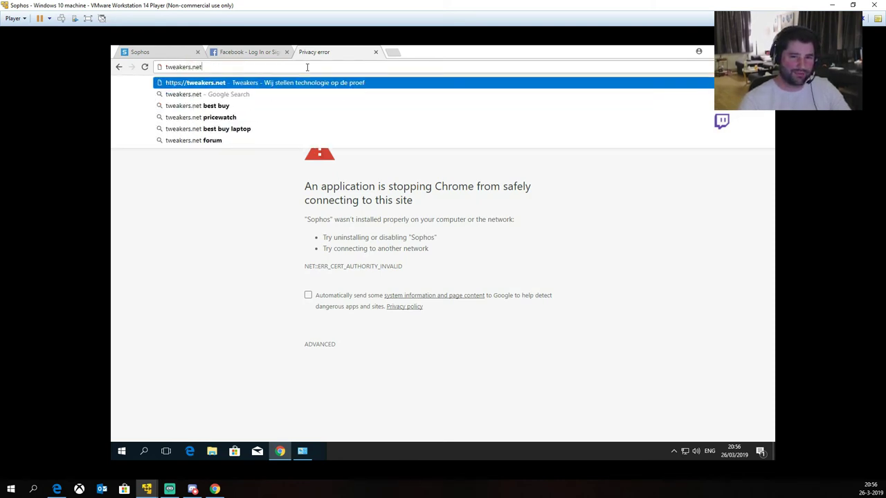
pyautogui.press('Return')
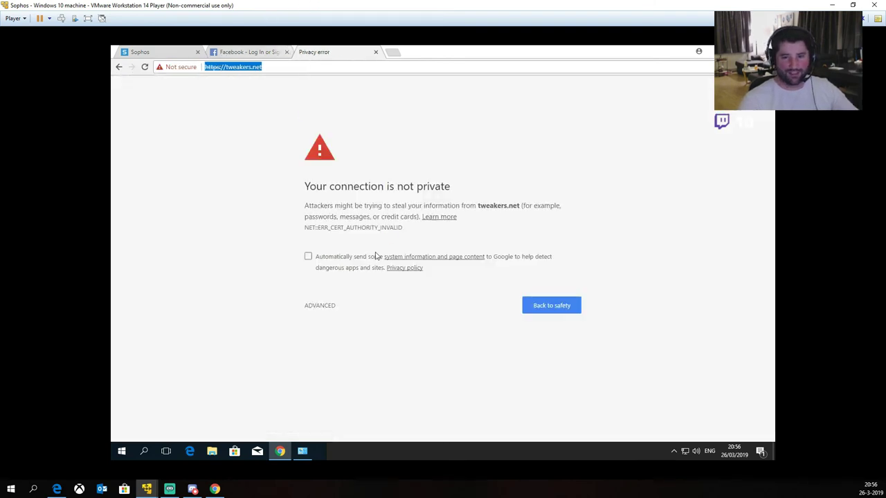
pyautogui.click(330, 310)
pyautogui.click(330, 309)
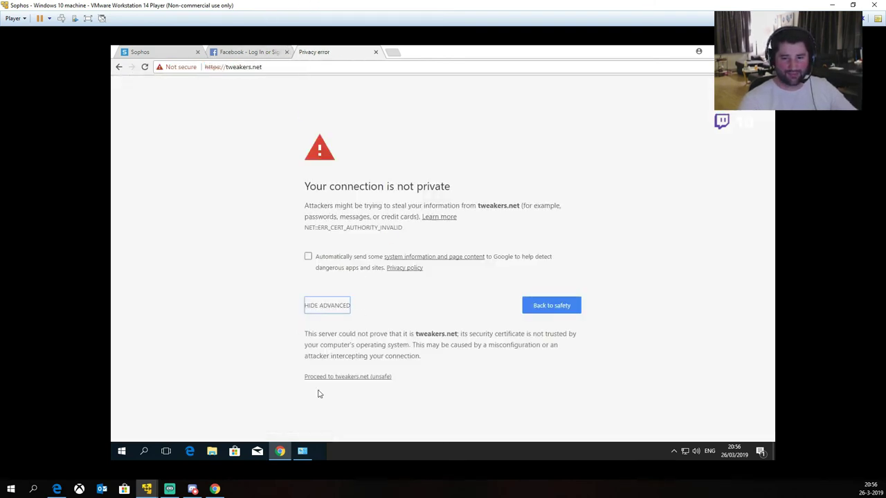
pyautogui.click(356, 377)
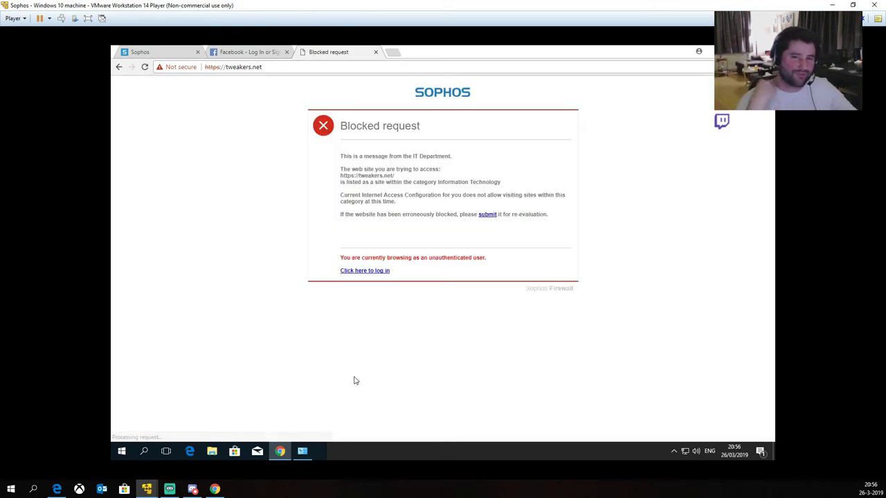
pyautogui.click(271, 70)
pyautogui.write('linkedin')
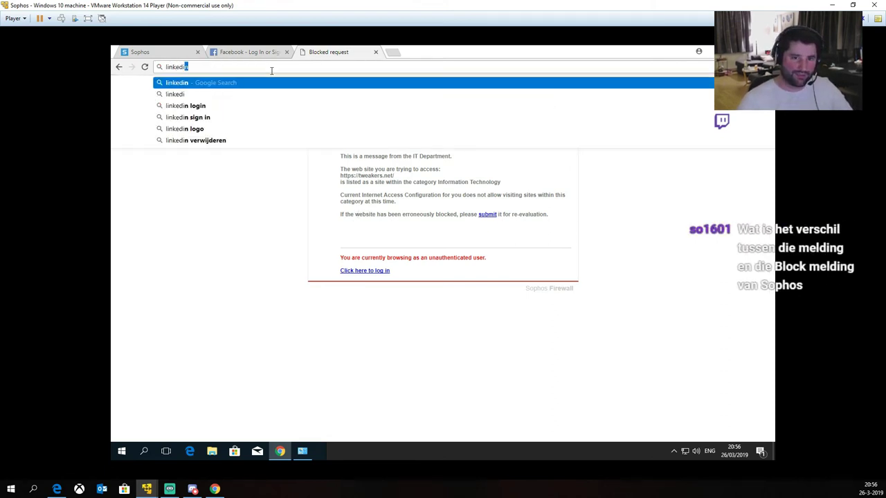
pyautogui.hotkey('ctrl', 'Return')
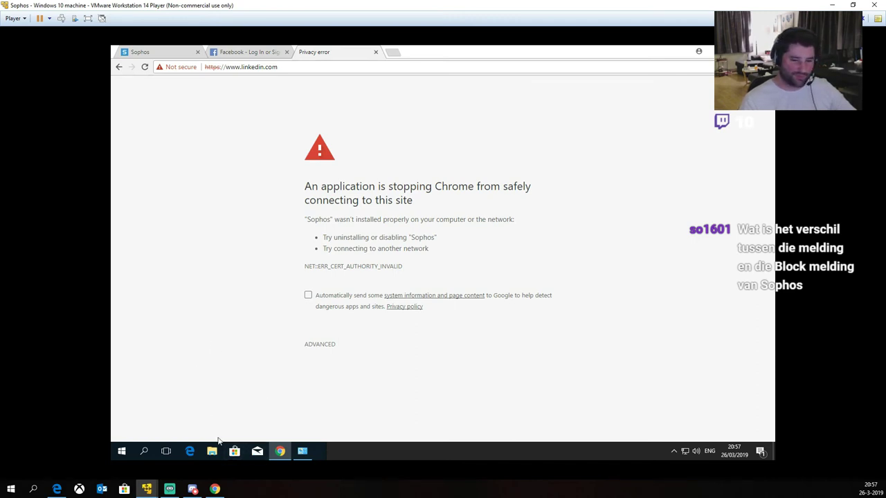
# Step: Launch Microsoft Edge and load linkedin.com to confirm it is blocked
pyautogui.click(190, 452)
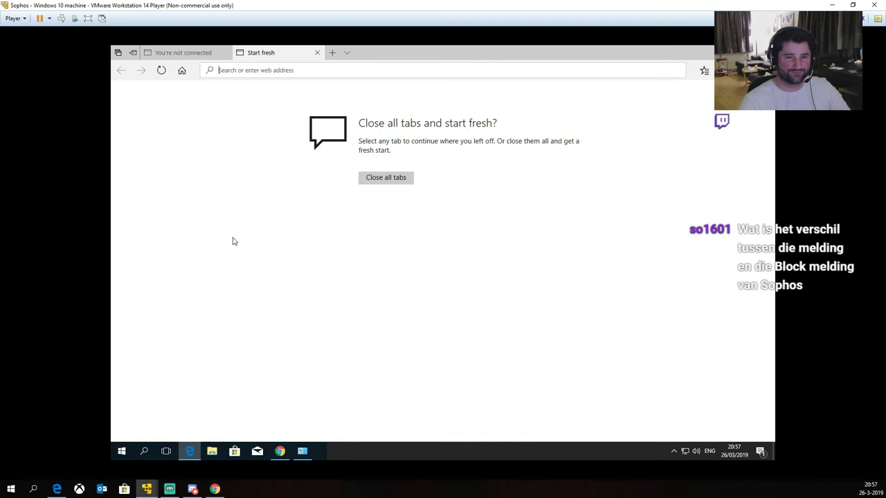
pyautogui.write('linkedin.com')
pyautogui.press('Return')
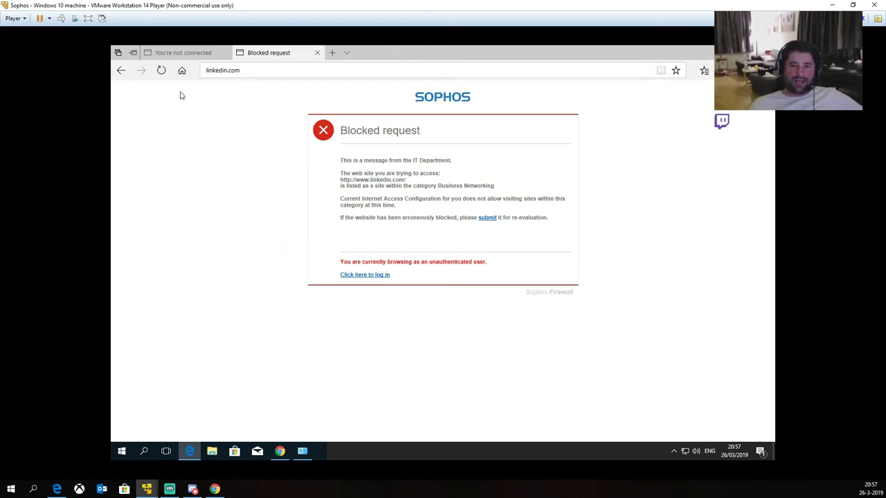
# Step: Search facebook on Bing, proceed past the certificate warning, then close the blocked tab
pyautogui.click(226, 71)
pyautogui.write('facebook')
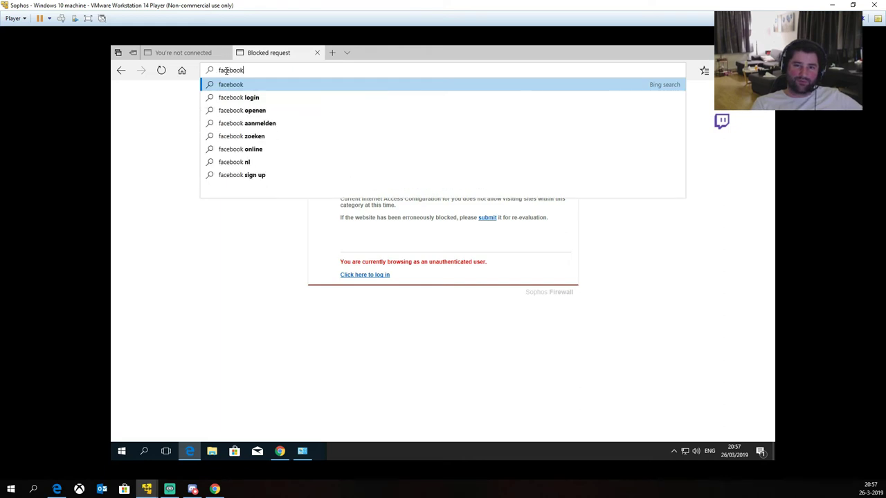
pyautogui.press('Return')
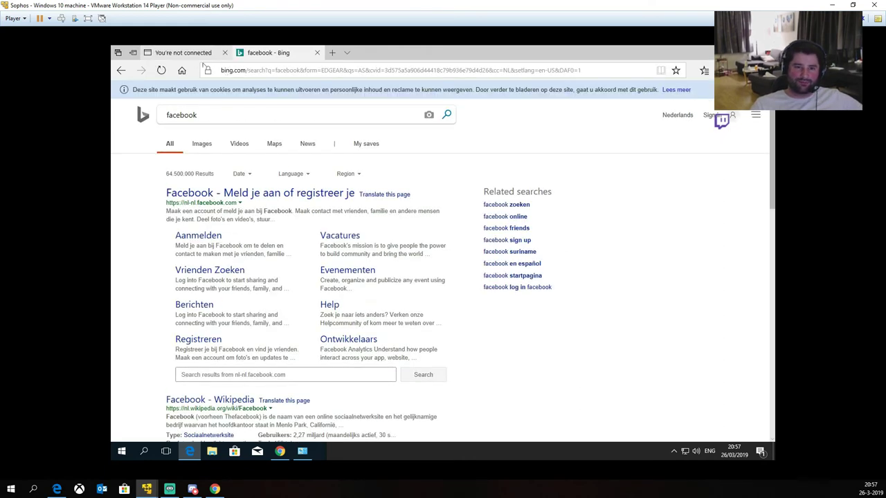
pyautogui.click(192, 197)
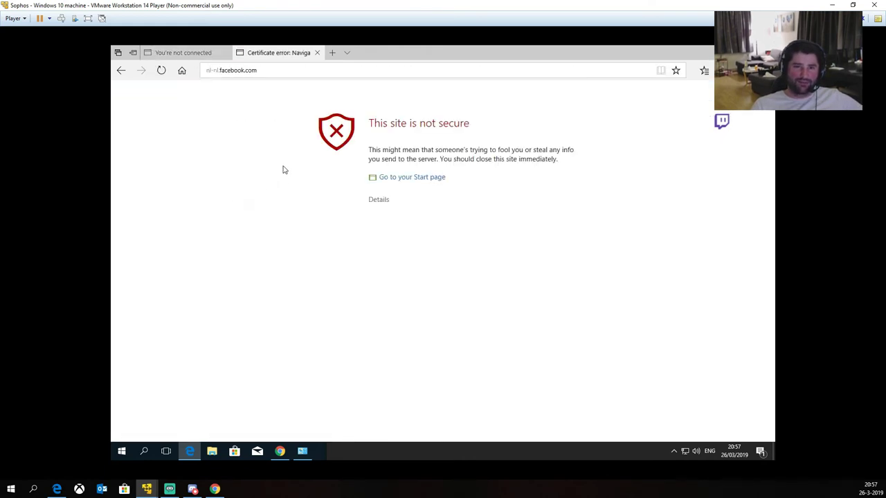
pyautogui.click(378, 200)
pyautogui.click(400, 253)
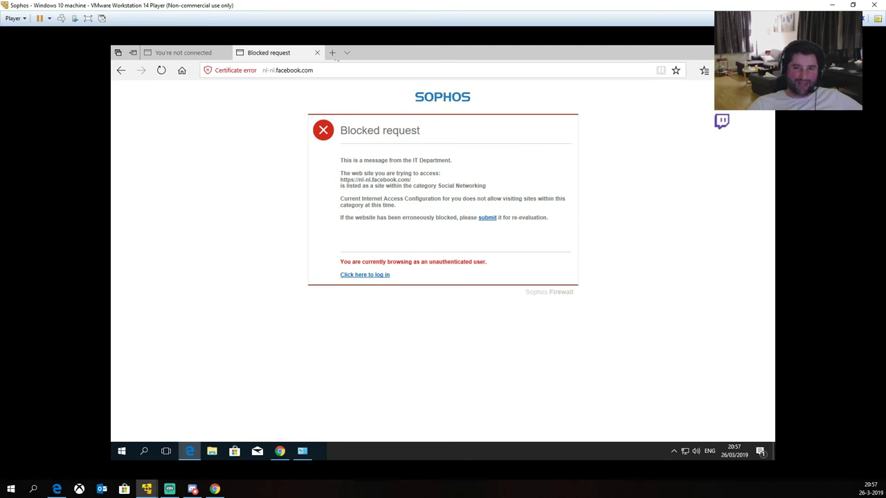
pyautogui.click(316, 53)
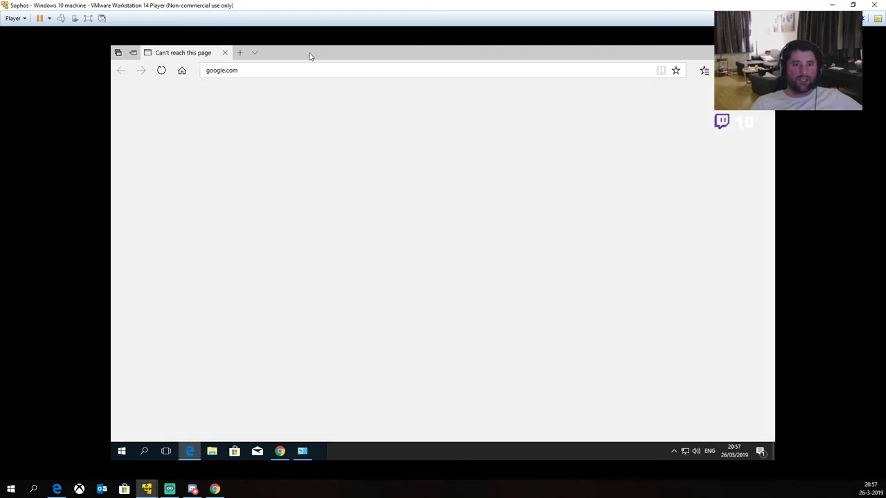
# Step: Close the leftover browser tabs, then disable PORT 3 and enable PORT 1
pyautogui.click(225, 53)
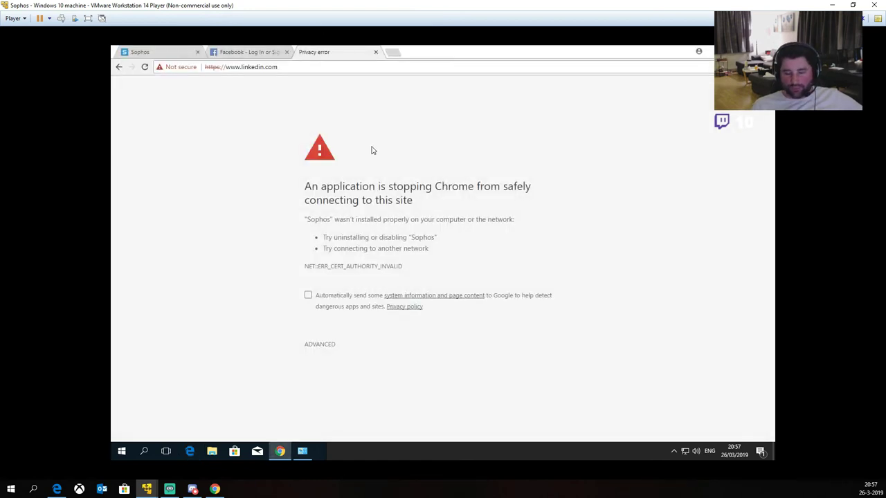
pyautogui.click(375, 52)
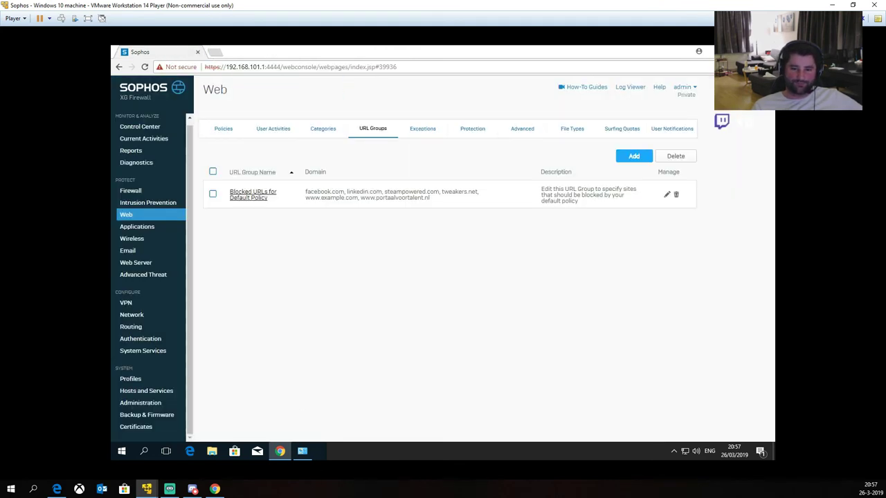
pyautogui.click(303, 454)
pyautogui.rightClick(494, 335)
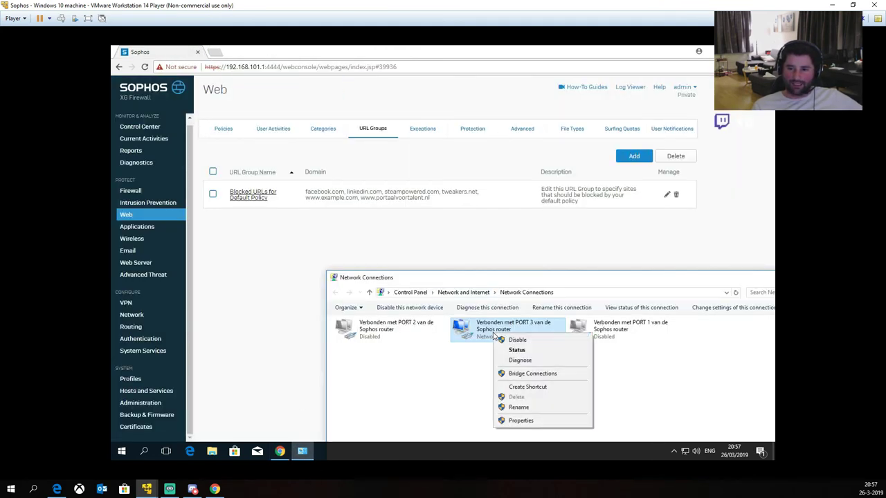
pyautogui.click(517, 340)
pyautogui.click(613, 336)
pyautogui.rightClick(613, 337)
pyautogui.click(630, 340)
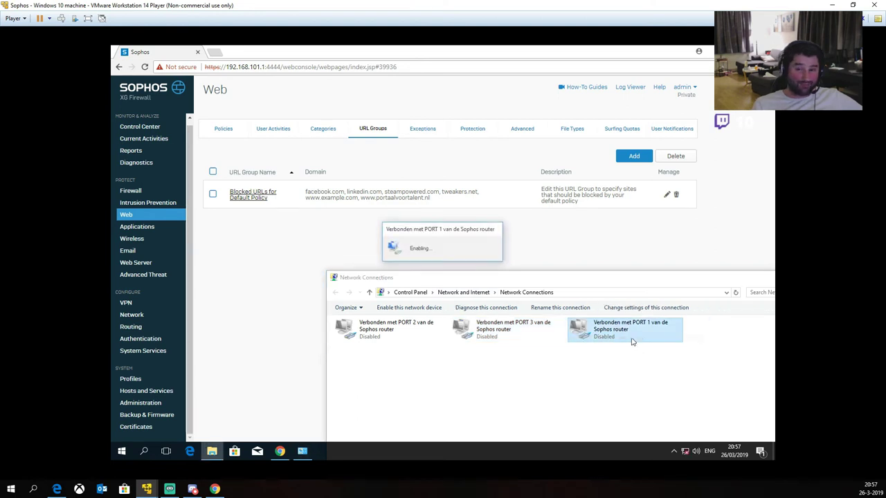
# Step: Open the Sophos firewall section and check PORT 1's connection status and details
pyautogui.click(296, 288)
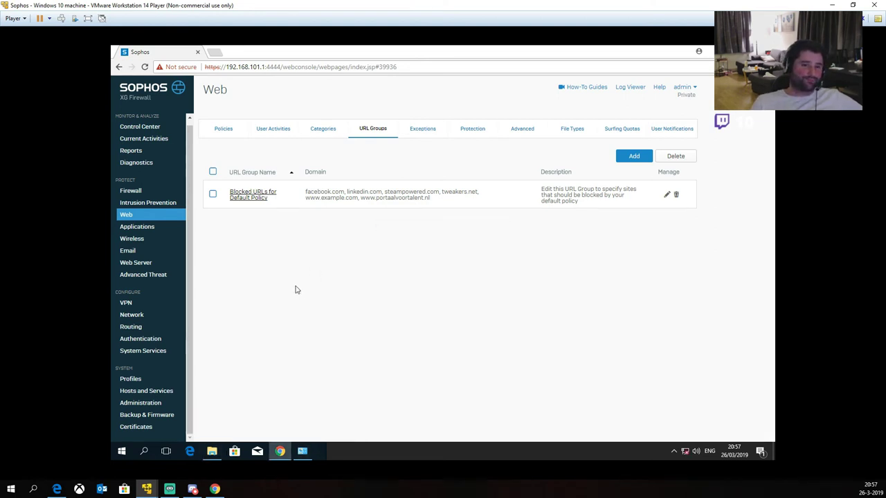
pyautogui.click(132, 192)
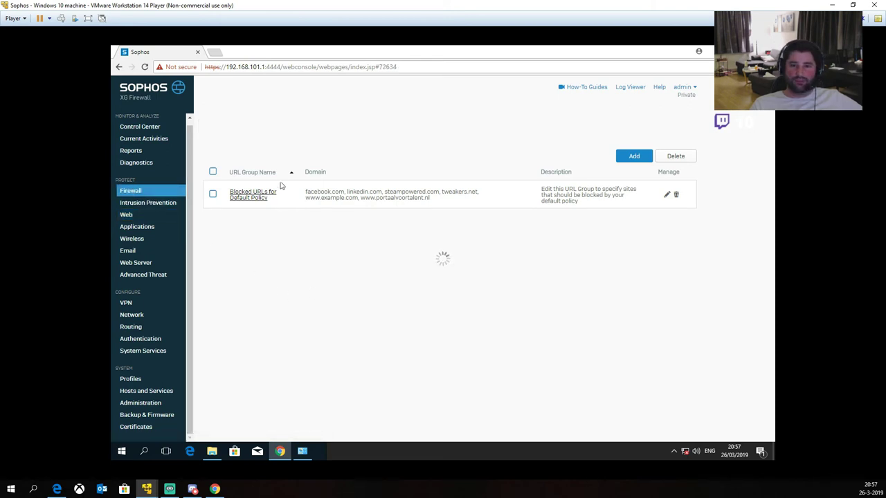
pyautogui.click(302, 451)
pyautogui.doubleClick(601, 328)
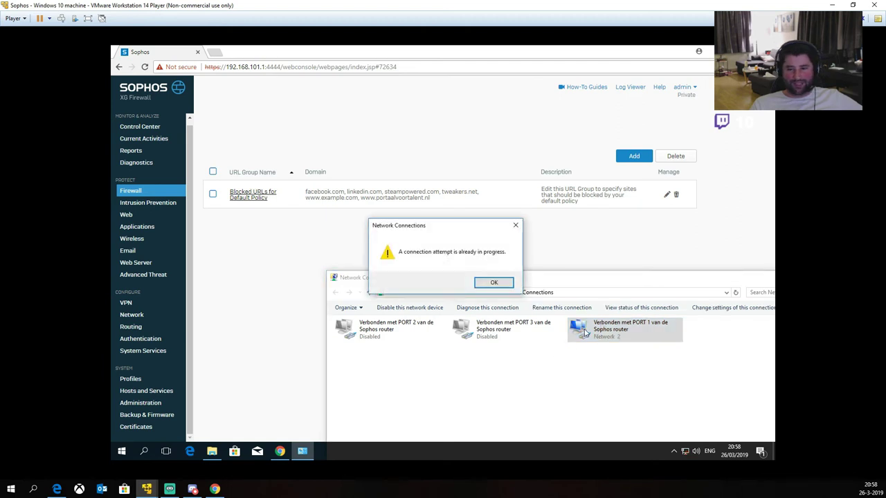
pyautogui.click(495, 281)
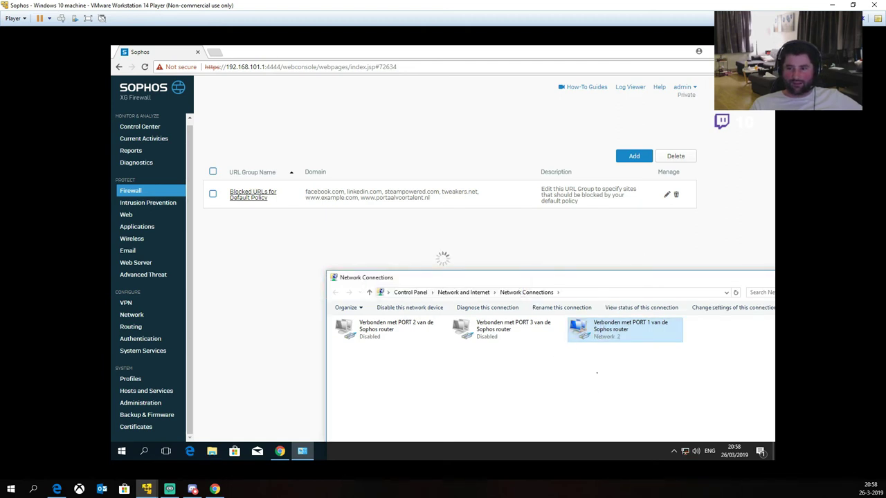
pyautogui.doubleClick(601, 328)
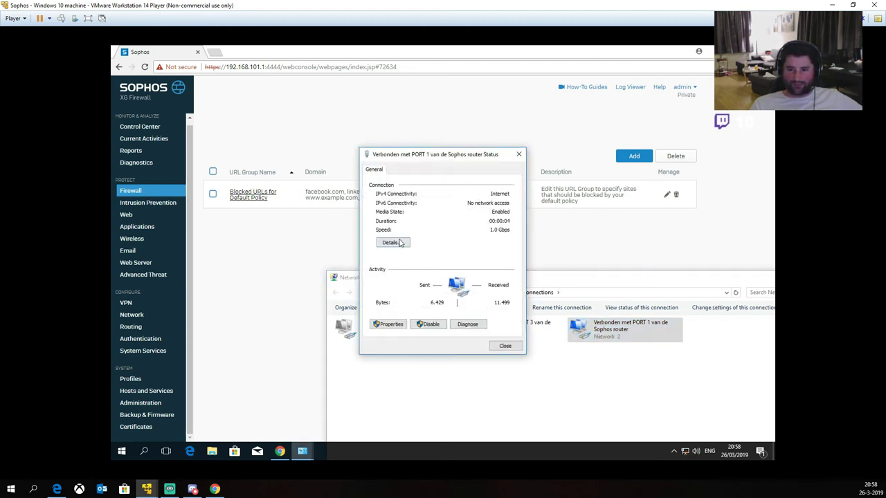
pyautogui.click(400, 243)
pyautogui.click(504, 350)
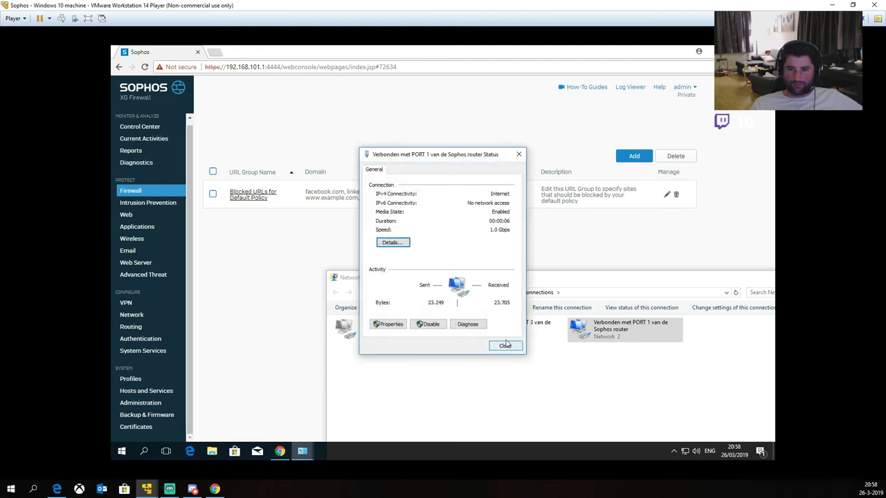
pyautogui.click(505, 345)
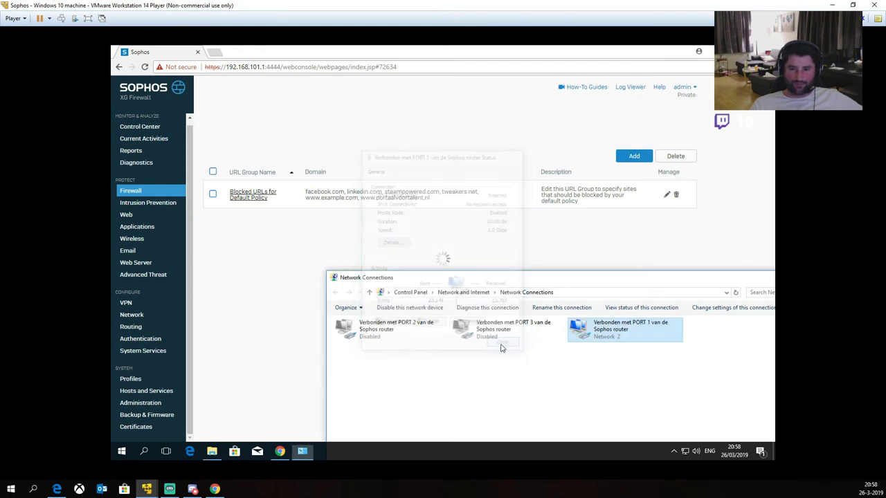
pyautogui.click(133, 193)
pyautogui.click(286, 66)
# Step: Select the path portion of the Sophos console URL in the address bar
pyautogui.moveTo(282, 66); pyautogui.dragTo(320, 118)
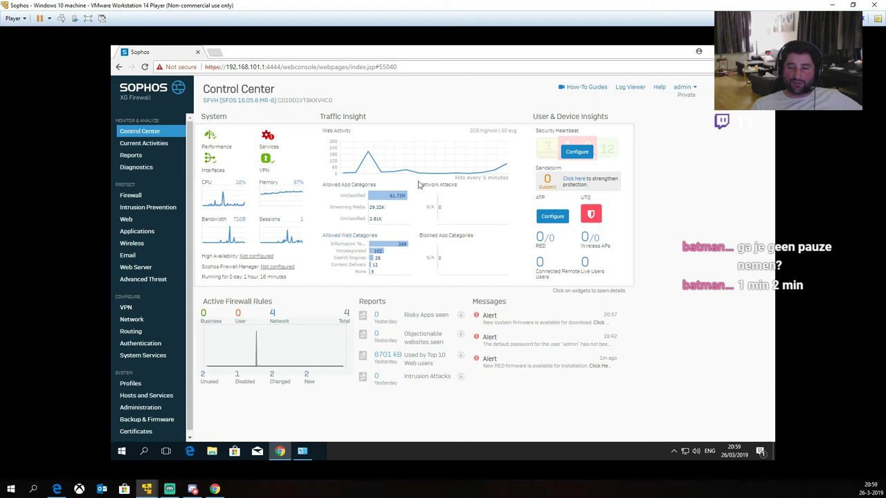
# Step: View Live Connections and expand the OTHER APPLICATIONS row
pyautogui.click(139, 144)
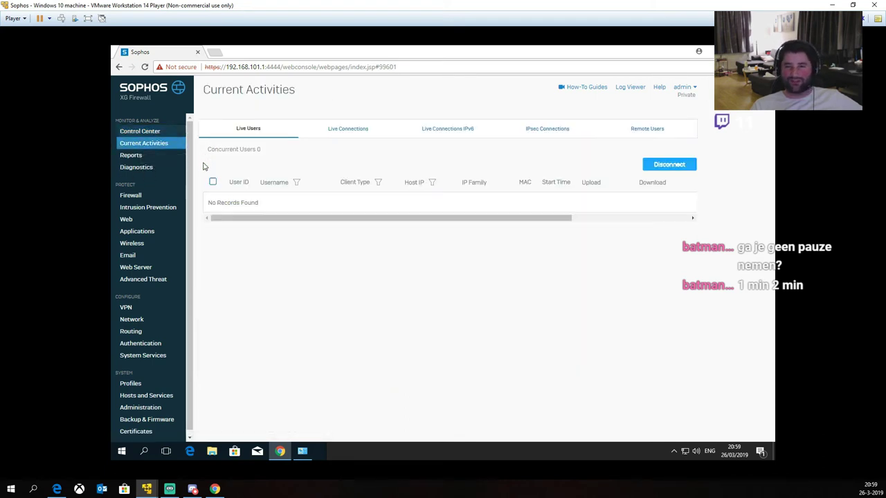
pyautogui.click(346, 131)
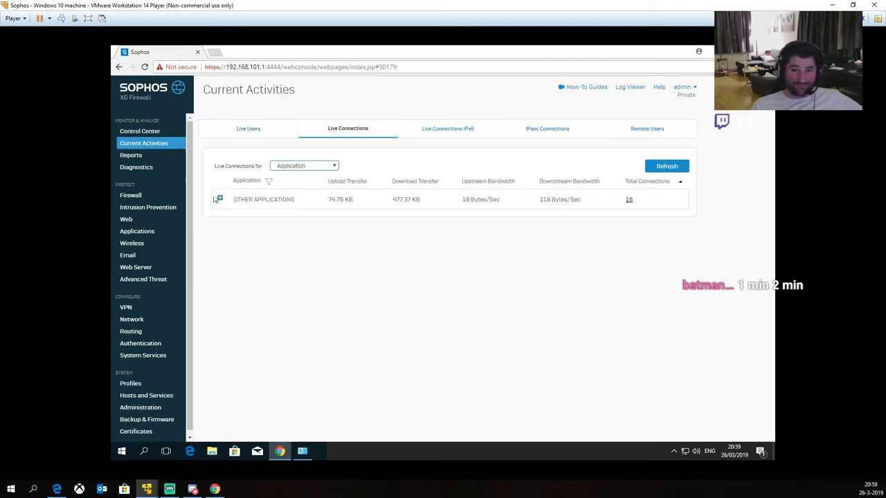
pyautogui.click(220, 200)
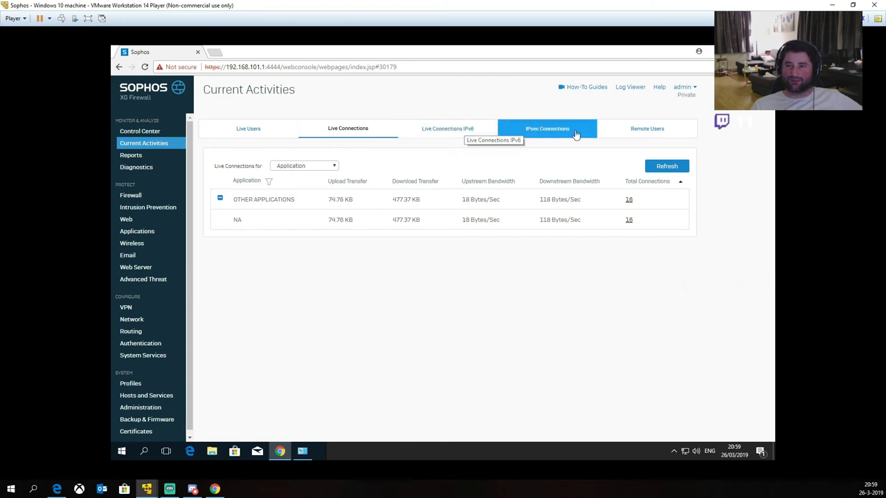
# Step: Browse the Reports Traffic Dashboard charts for applications, hosts, countries and web categories
pyautogui.click(142, 156)
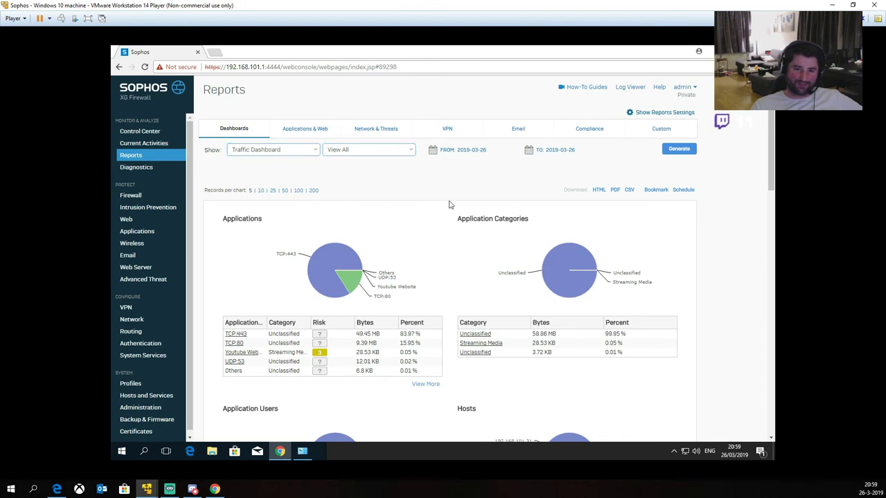
pyautogui.scroll(-1, 449, 205)
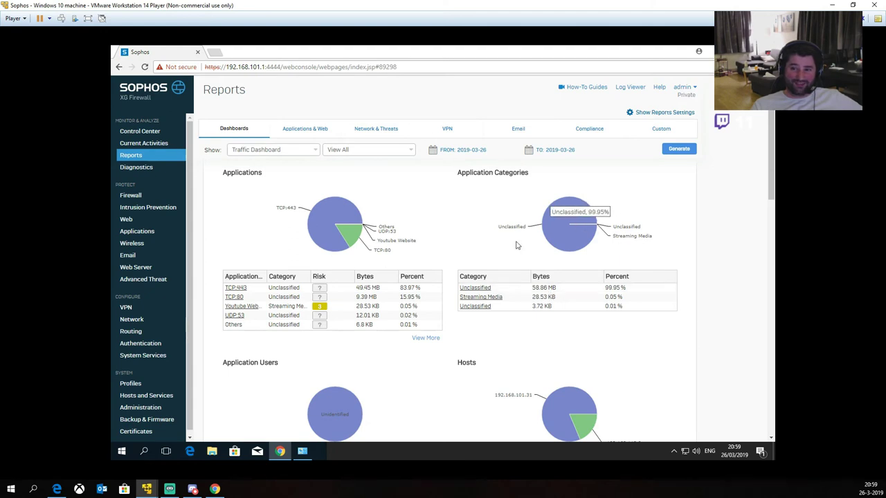
pyautogui.scroll(-3, 528, 237)
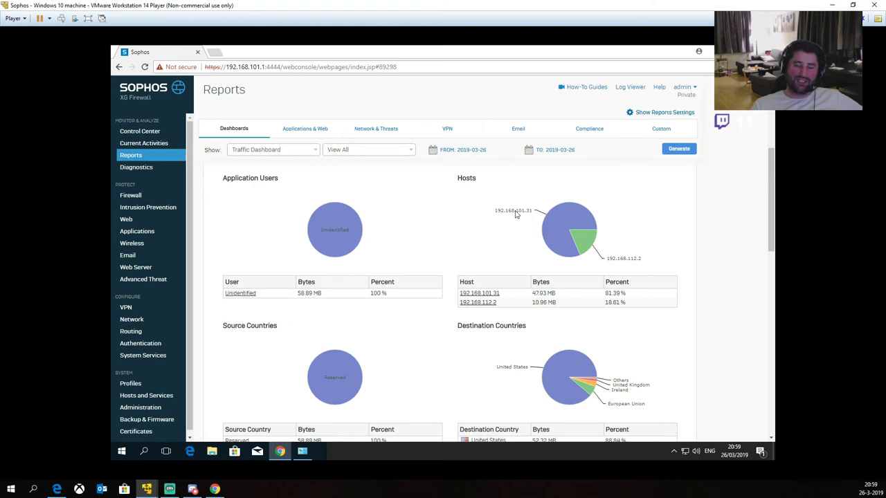
pyautogui.moveTo(532, 215); pyautogui.dragTo(623, 254)
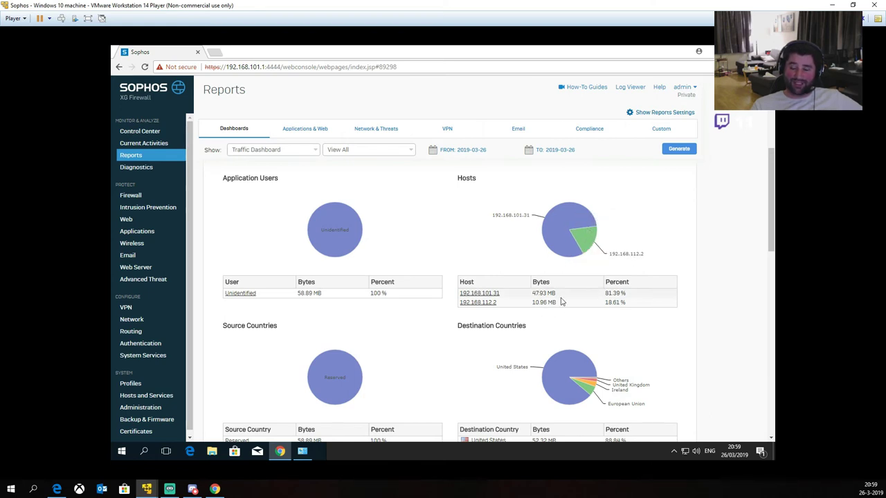
pyautogui.scroll(-2, 598, 291)
pyautogui.scroll(-1, 598, 291)
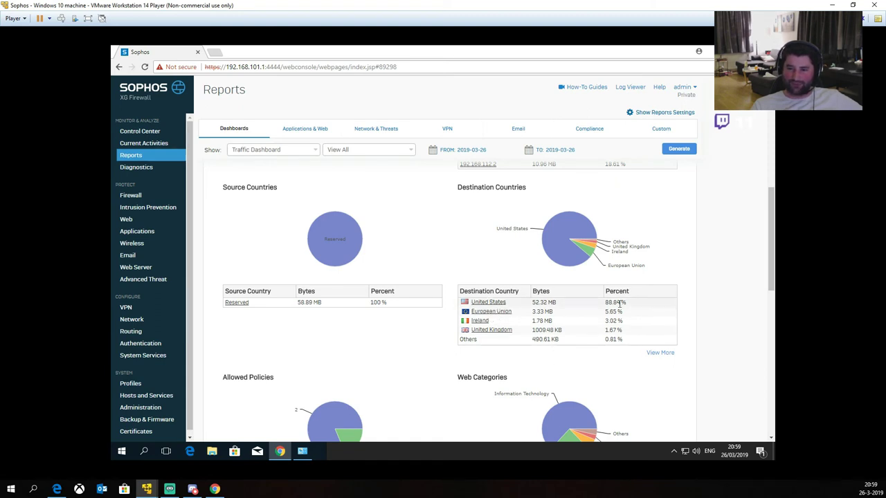
pyautogui.scroll(-3, 620, 305)
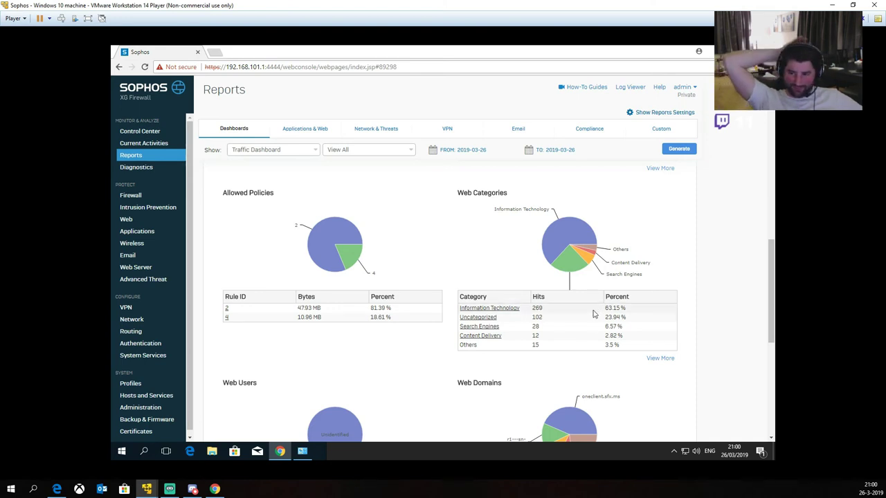
pyautogui.moveTo(581, 227)
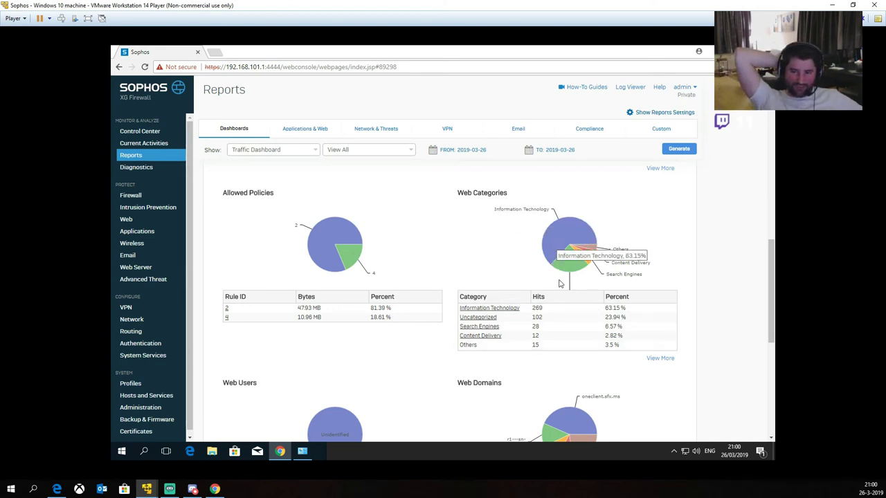
pyautogui.scroll(-2, 511, 299)
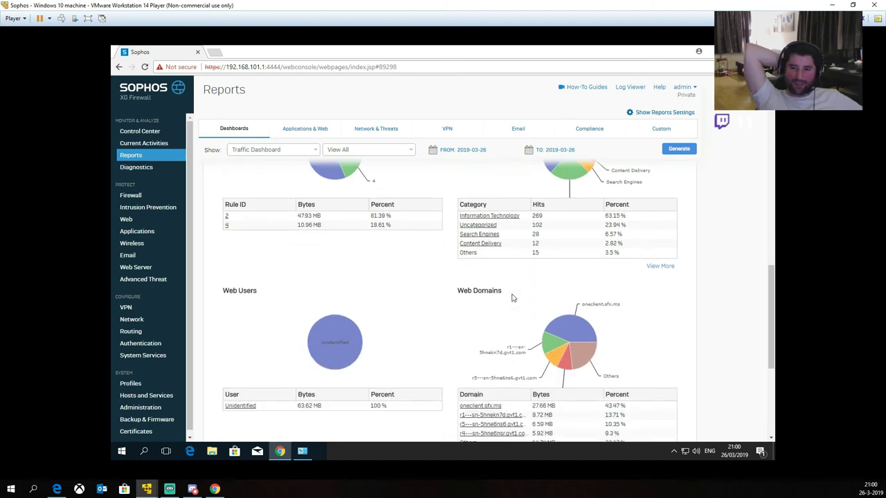
pyautogui.scroll(-2, 513, 315)
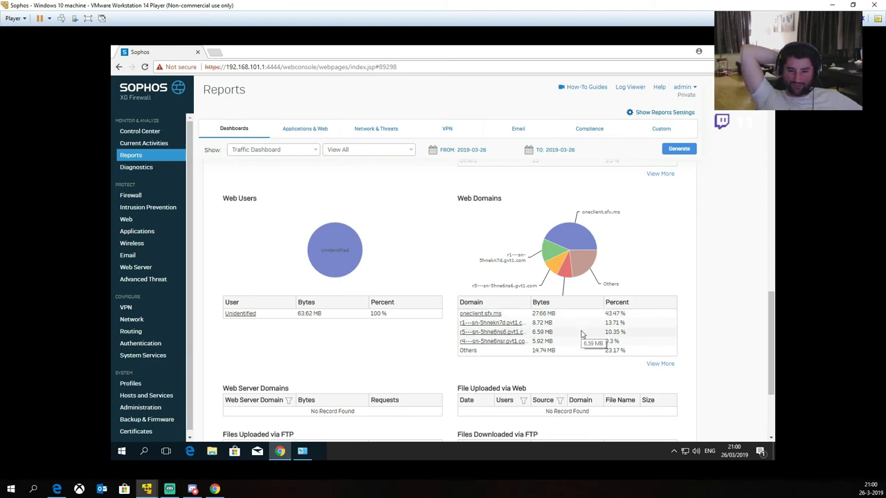
pyautogui.scroll(-3, 582, 334)
pyautogui.scroll(20, 375, 353)
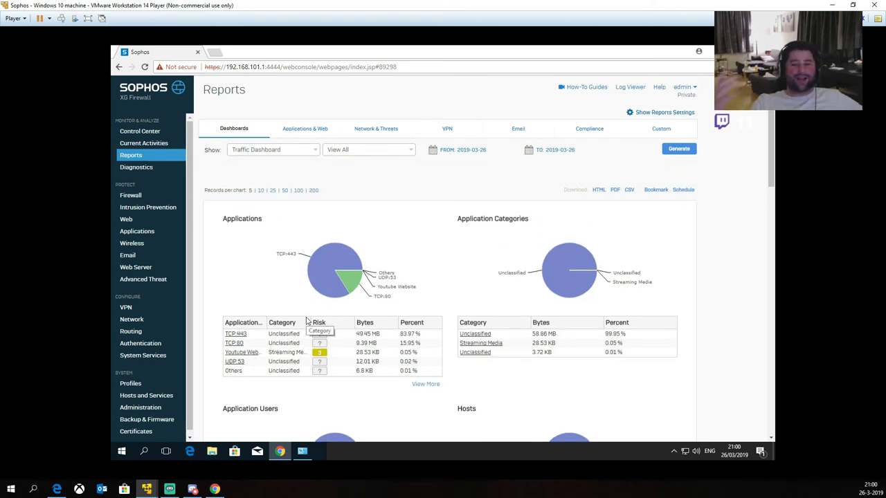
pyautogui.moveTo(335, 299)
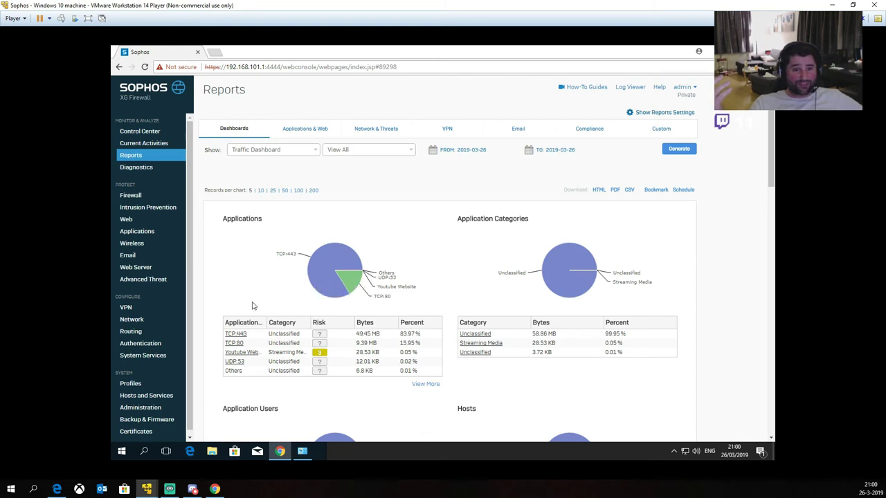
# Step: Expand the LD87LAN_to_WAN_firewall rule's details and open it in the rule editor
pyautogui.click(129, 197)
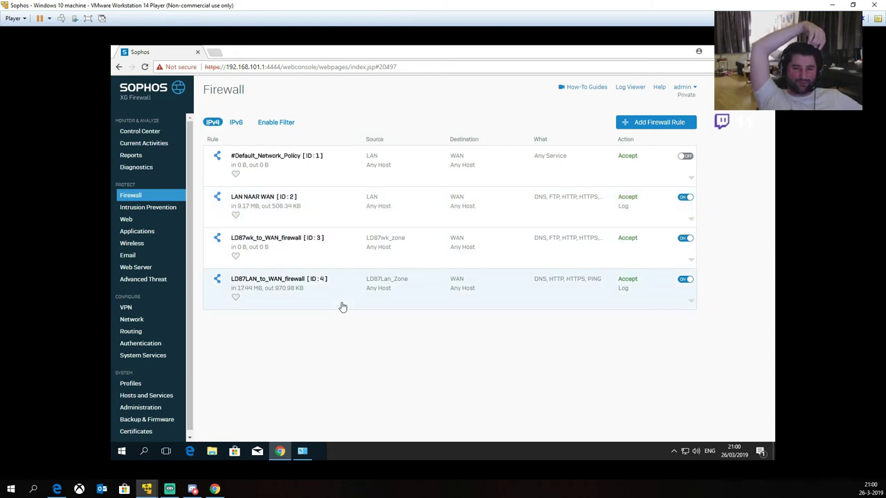
pyautogui.click(271, 300)
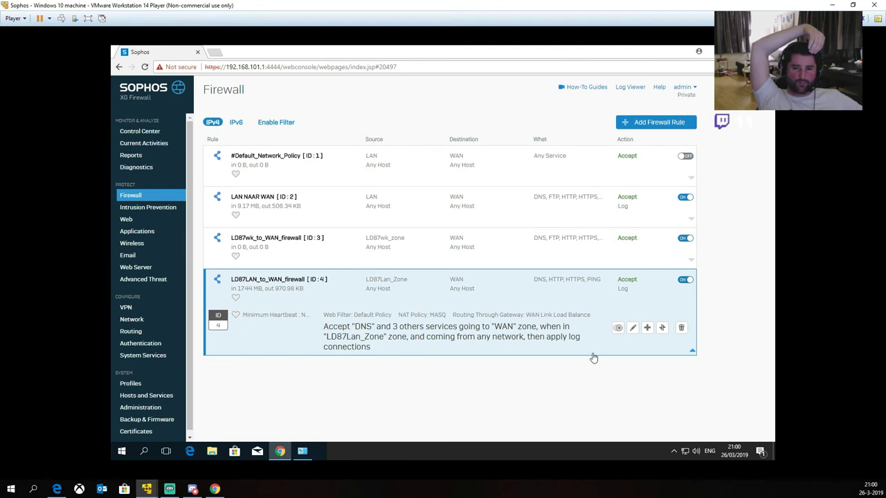
pyautogui.click(633, 329)
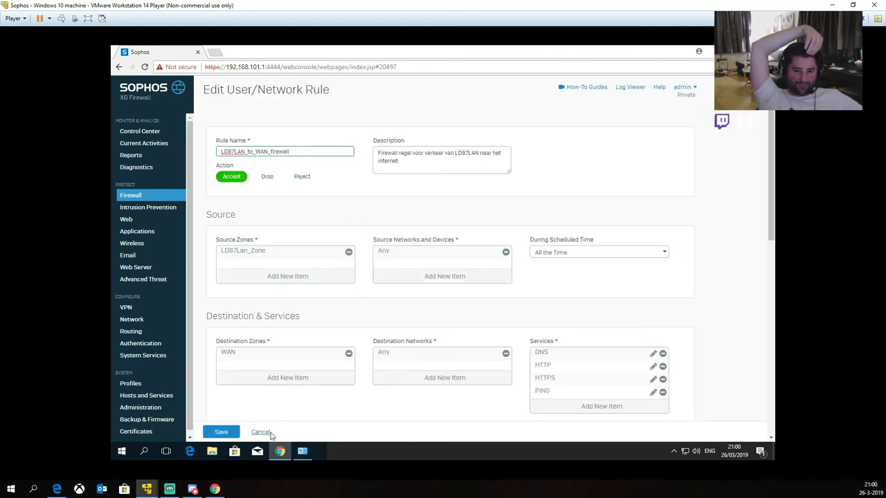
pyautogui.click(260, 432)
pyautogui.click(451, 304)
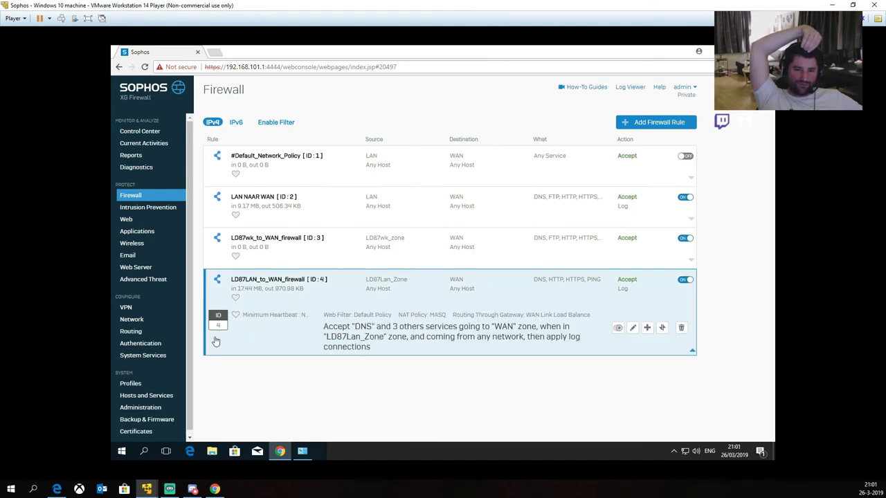
pyautogui.click(633, 328)
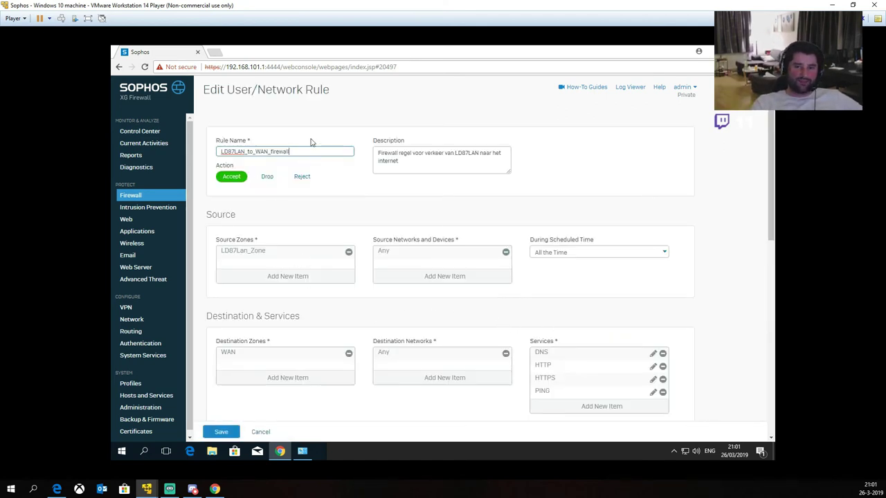
pyautogui.scroll(-1, 415, 182)
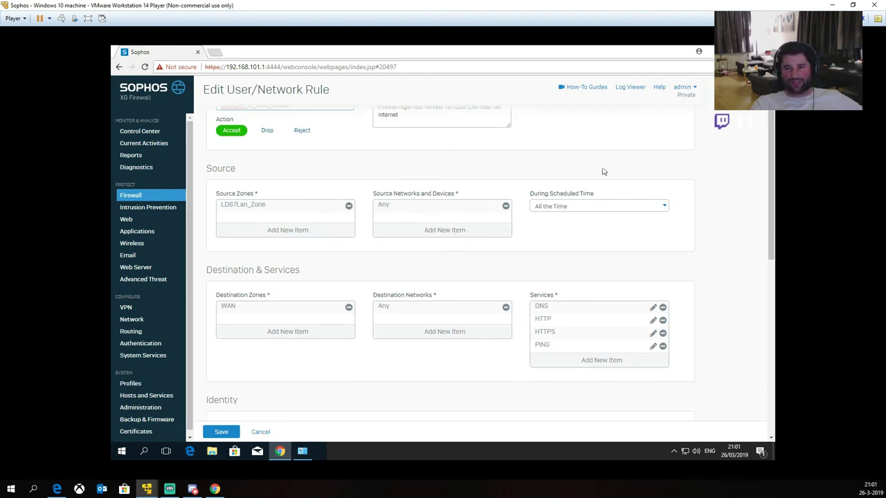
pyautogui.scroll(-1, 396, 244)
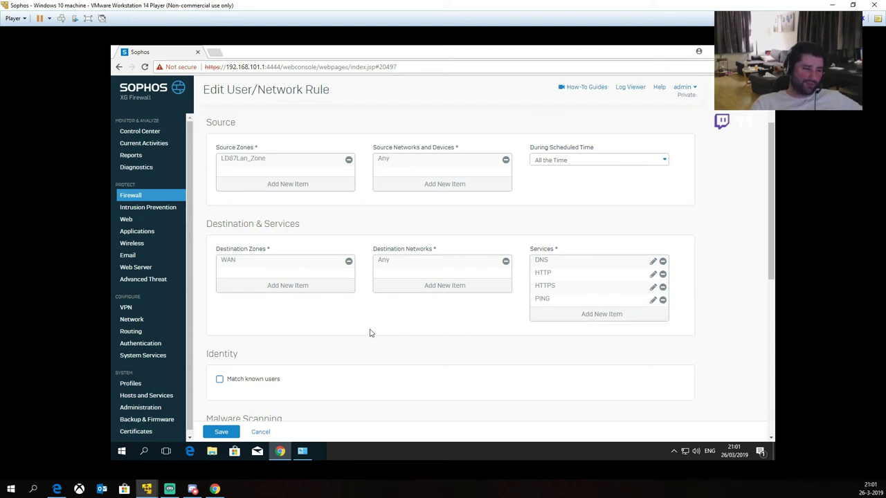
pyautogui.scroll(-2, 369, 333)
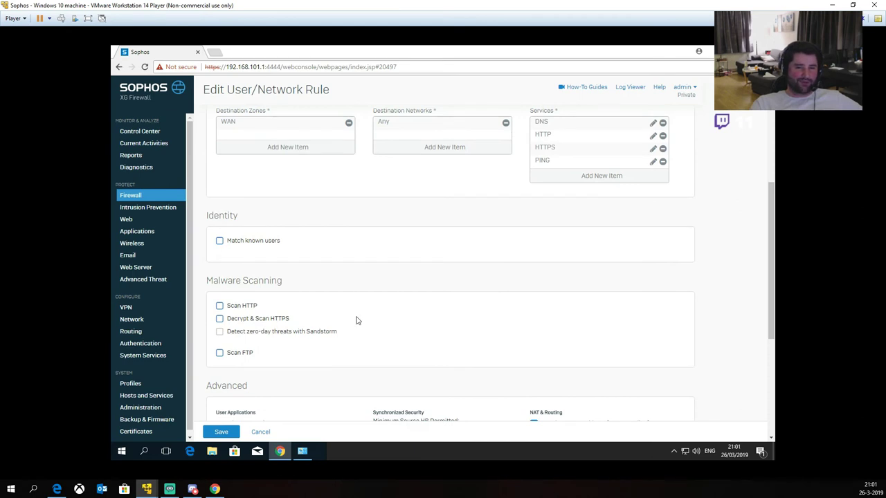
pyautogui.scroll(-1, 346, 308)
pyautogui.scroll(-2, 269, 374)
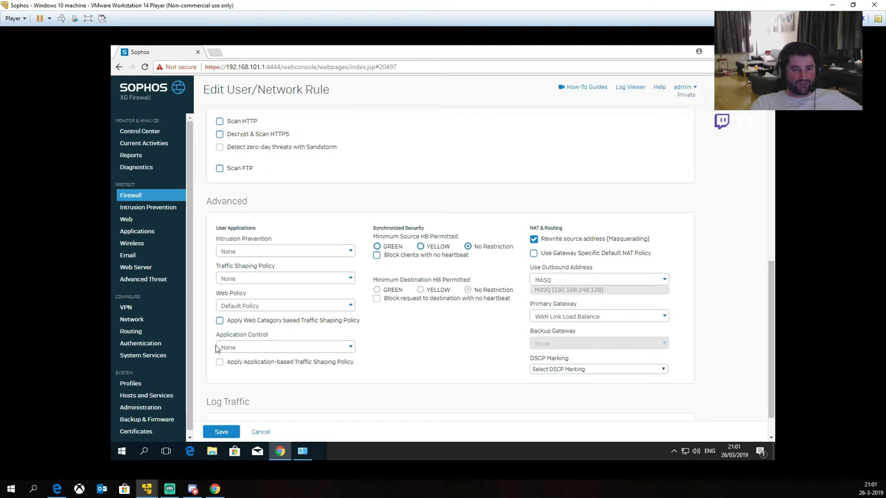
pyautogui.scroll(-1, 269, 379)
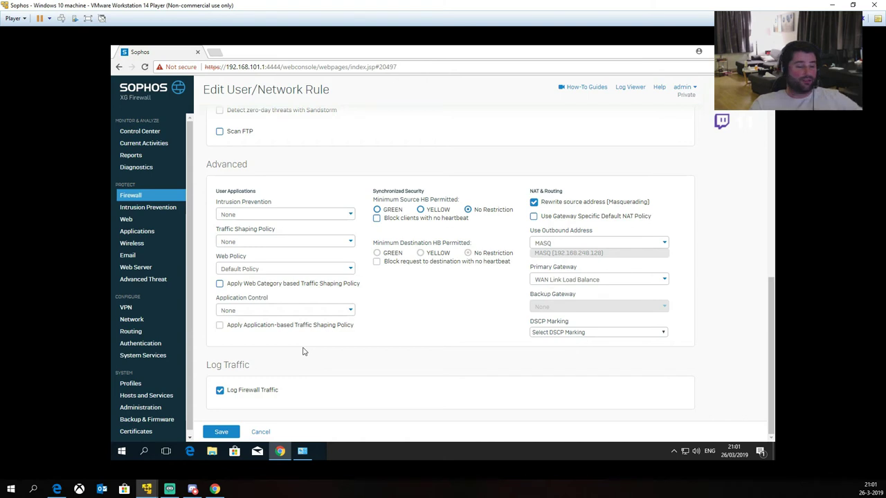
pyautogui.scroll(5, 484, 277)
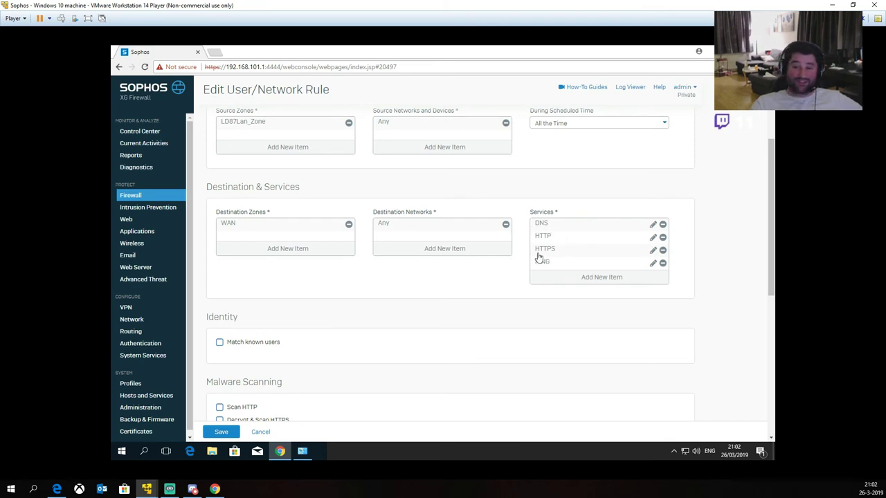
pyautogui.moveTo(546, 241)
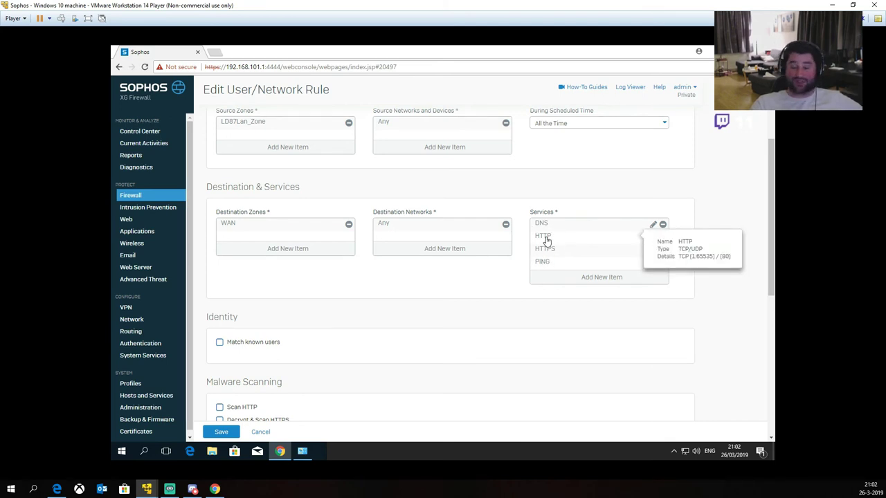
pyautogui.scroll(-3, 553, 253)
pyautogui.scroll(-1, 555, 256)
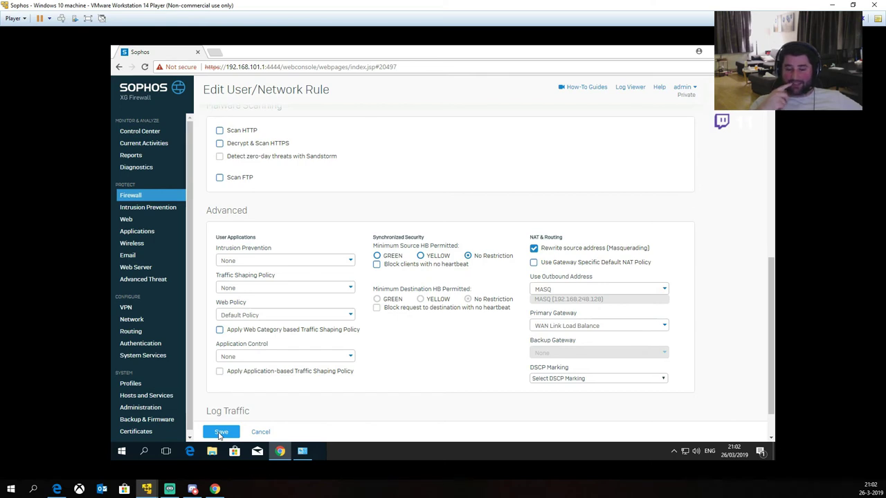
# Step: Save the LD87LAN_to_WAN_firewall rule edits
pyautogui.click(219, 434)
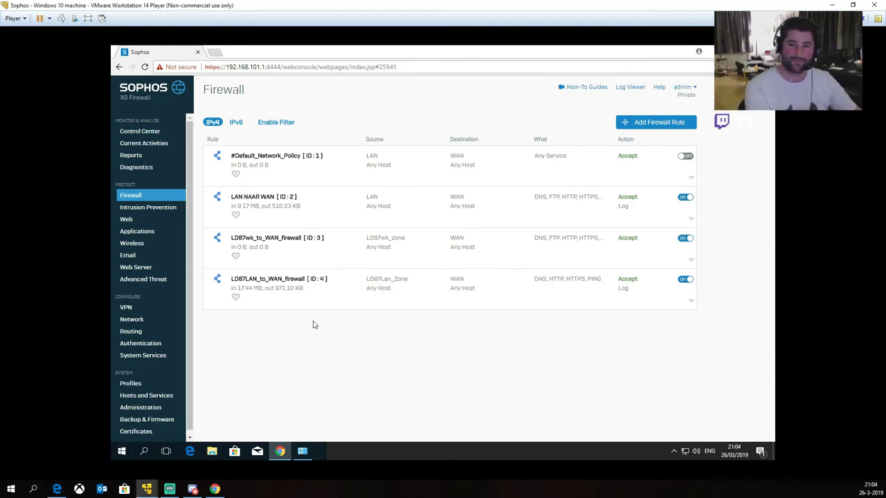
# Step: Close Chrome and Network Connections, then shut down the Windows 10 guest from the Start menu
pyautogui.hotkey('alt', 'F4')
pyautogui.hotkey('alt', 'F4')
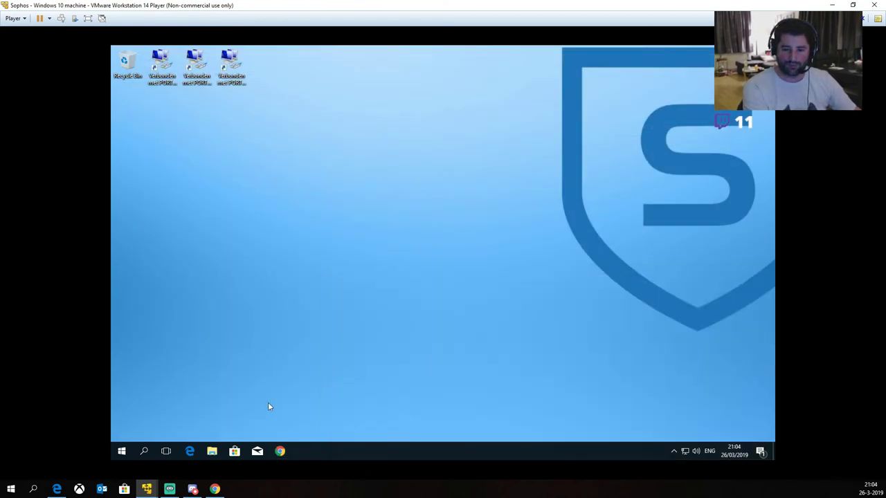
pyautogui.click(121, 451)
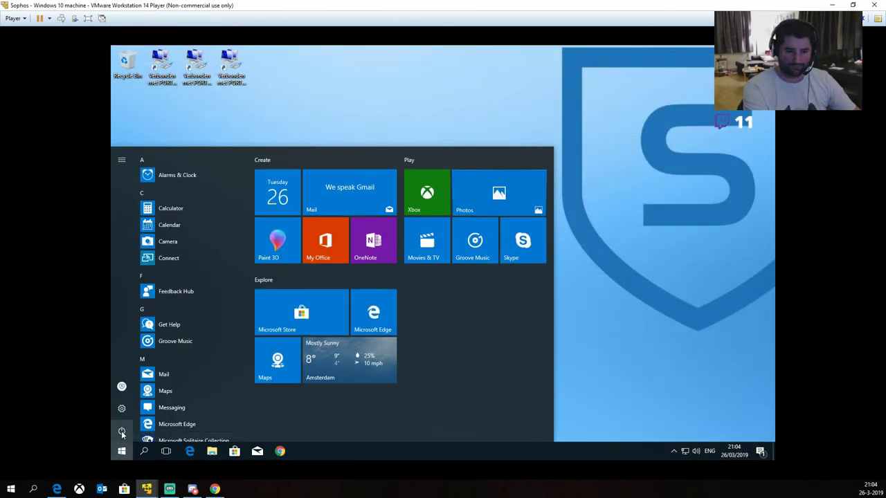
pyautogui.click(121, 432)
pyautogui.click(132, 392)
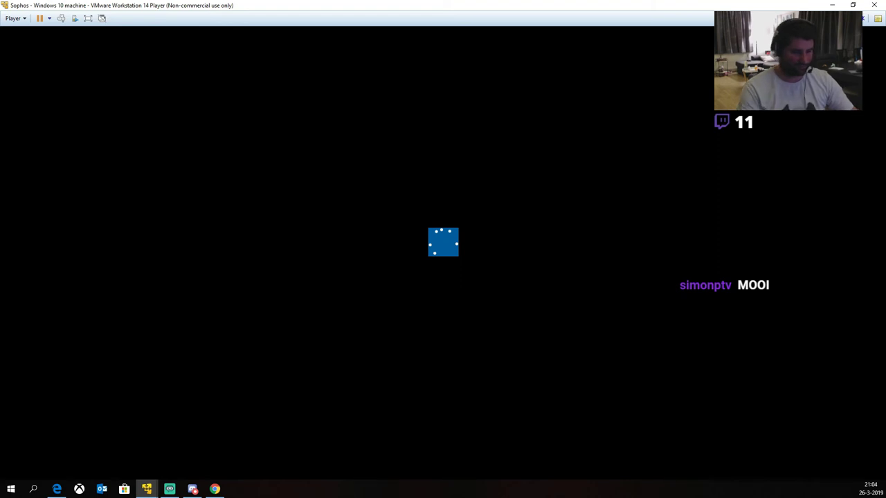
# Step: Shut down the Sophos Router appliance via console menu option 7, answering 's' at the prompt
pyautogui.moveTo(147, 490)
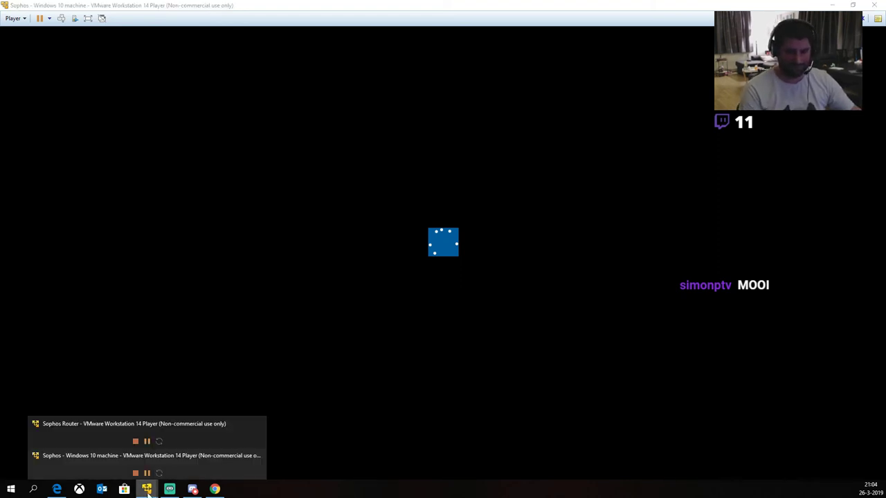
pyautogui.click(105, 442)
pyautogui.click(588, 316)
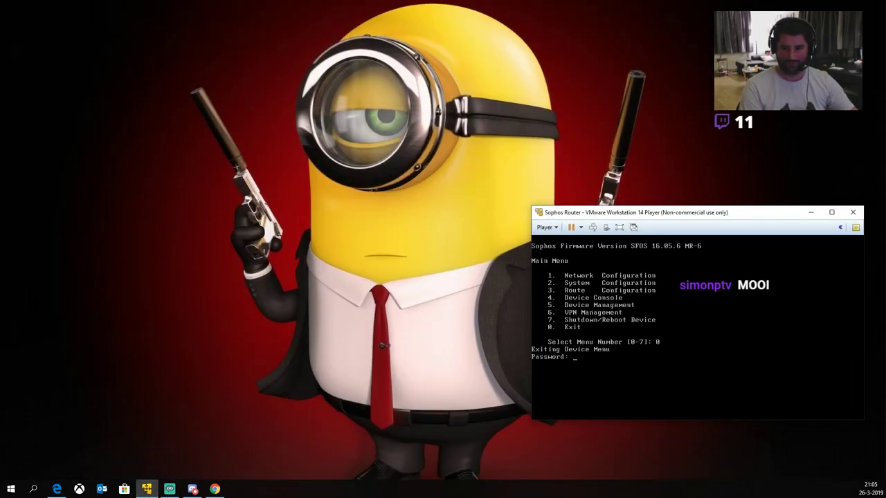
pyautogui.press('Return')
pyautogui.write('7')
pyautogui.press('Return')
pyautogui.write('s')
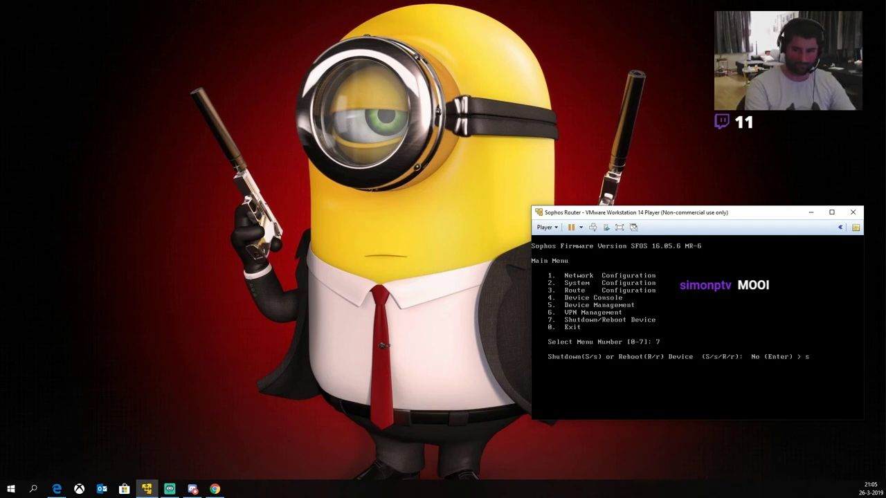
pyautogui.press('Return')
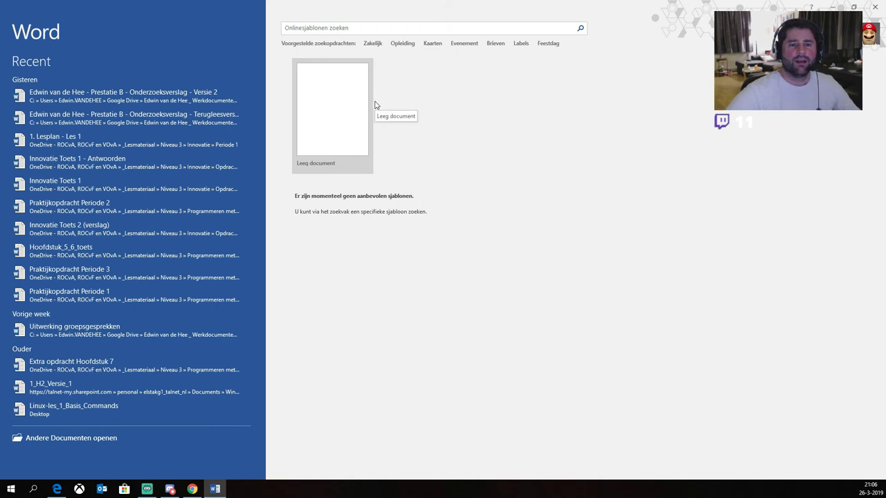
# Step: Start a blank document without the Navigation pane and enter moederbord twice
pyautogui.click(365, 135)
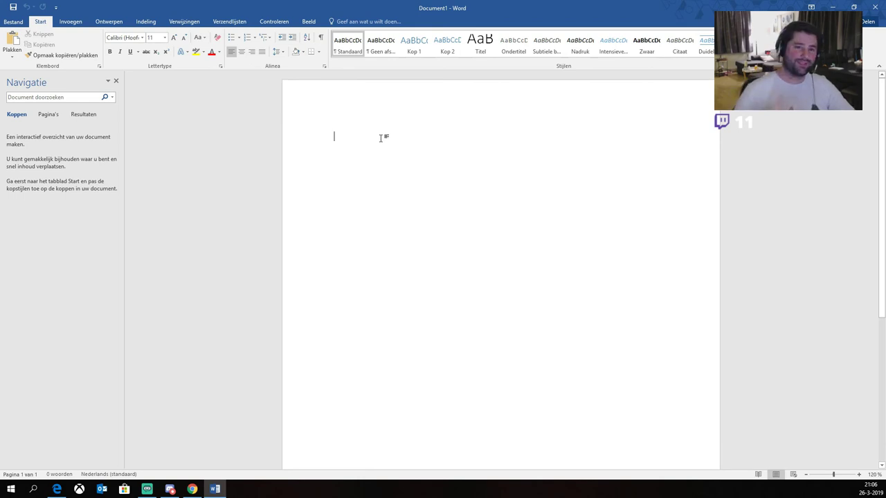
pyautogui.click(115, 81)
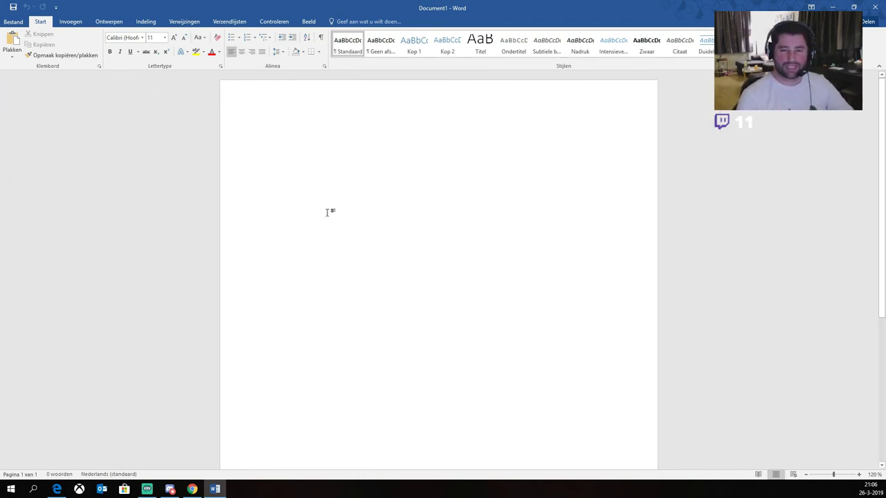
pyautogui.keyDown('ctrl'); pyautogui.scroll(5, 325, 215); pyautogui.keyUp('ctrl')
pyautogui.keyDown('ctrl'); pyautogui.scroll(2, 325, 220); pyautogui.keyUp('ctrl')
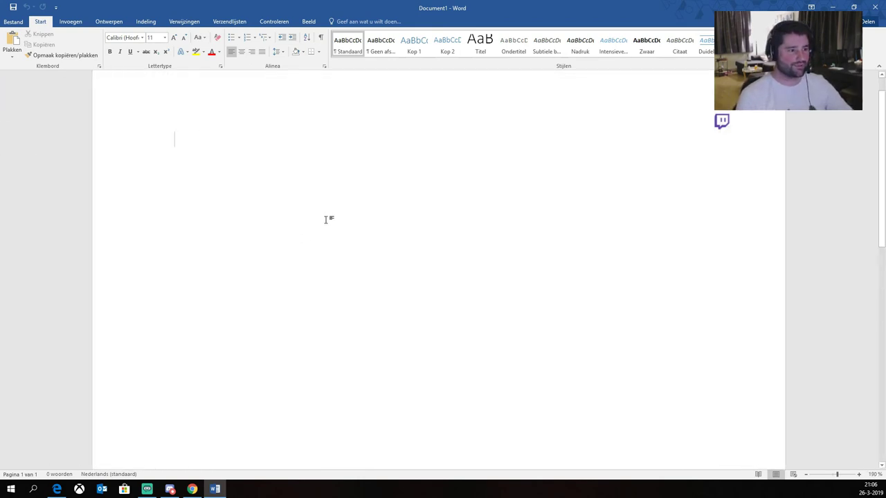
pyautogui.keyDown('ctrl'); pyautogui.scroll(2, 325, 220); pyautogui.keyUp('ctrl')
pyautogui.scroll(2, 257, 211)
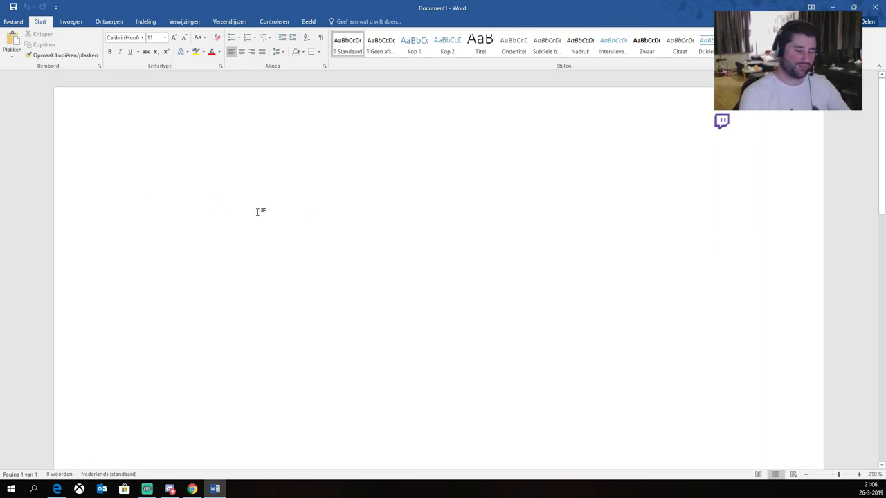
pyautogui.write('moederbord')
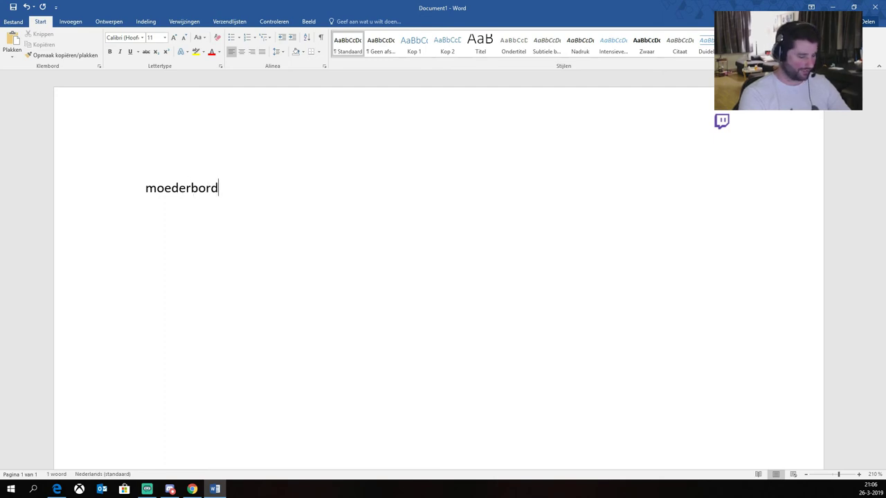
pyautogui.write('moederbord')
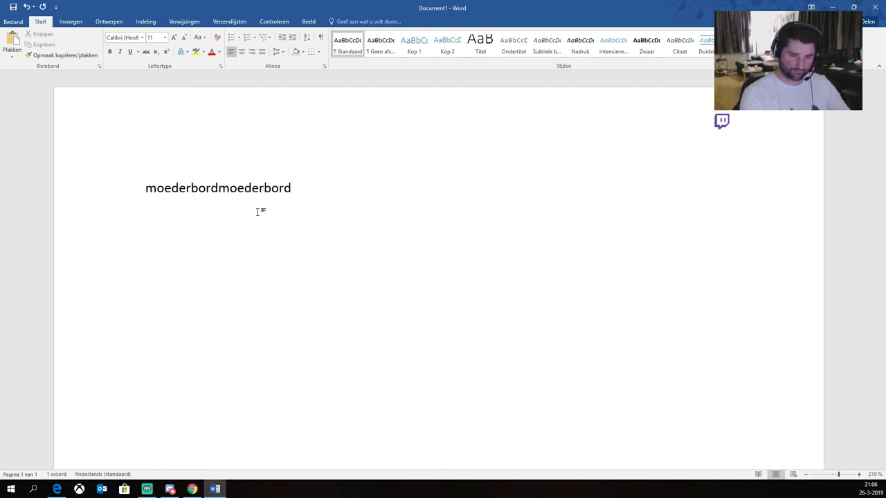
# Step: Close Document1 without saving the changes (Niet opslaan)
pyautogui.hotkey('alt', 'F4')
pyautogui.press('Tab')
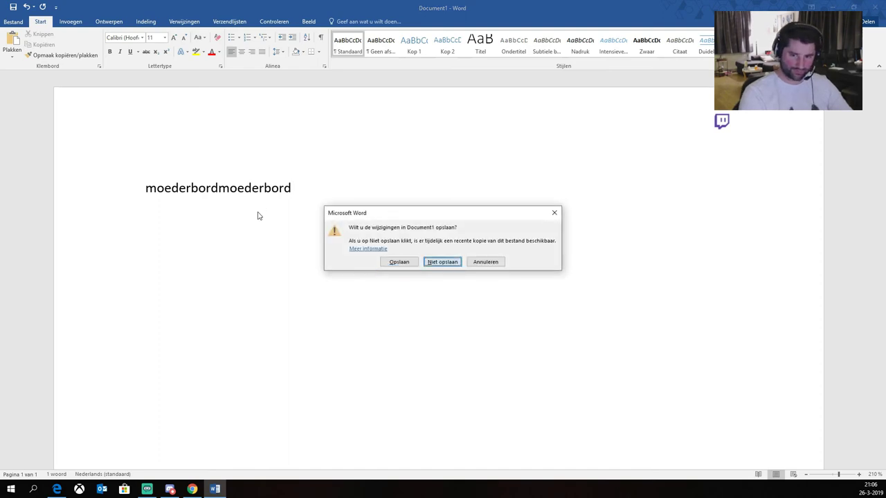
pyautogui.press('Return')
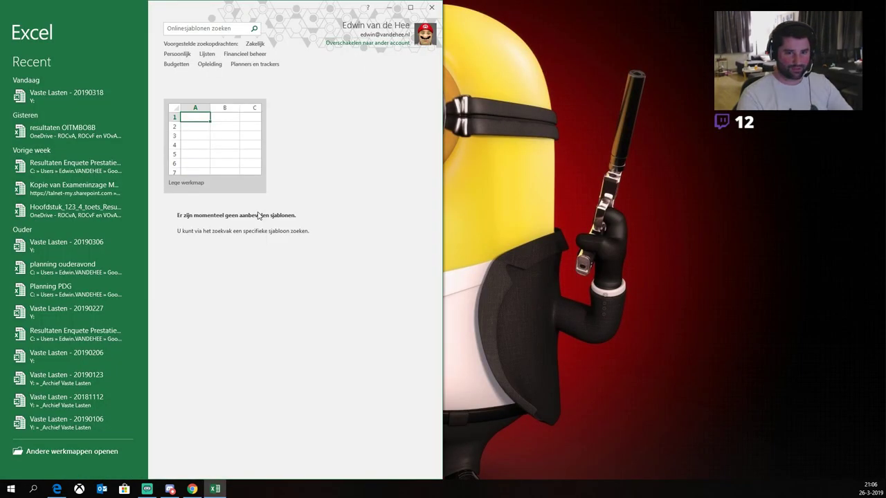
# Step: Create a new blank Excel workbook in a maximized window
pyautogui.press('super+Left')
pyautogui.click(233, 135)
pyautogui.click(222, 135)
pyautogui.click(411, 7)
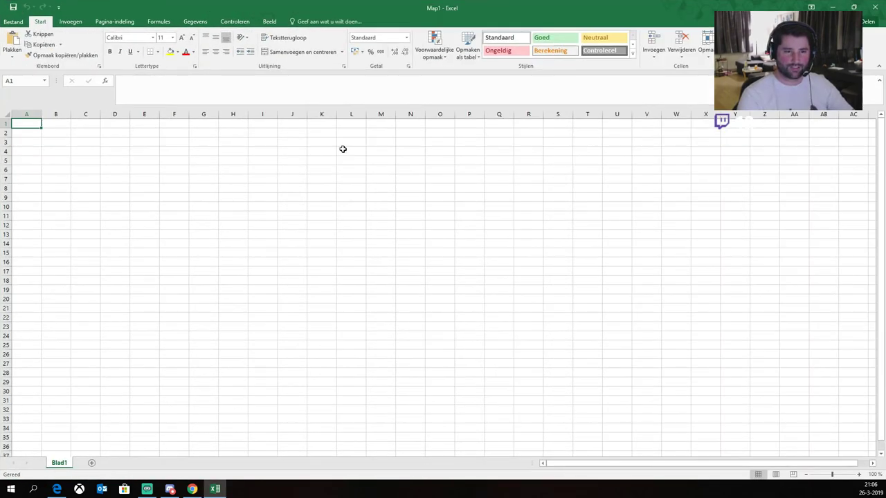
# Step: Enter Moederbord in B3 and fit column B to its width
pyautogui.press('Down')
pyautogui.press('Down')
pyautogui.press('Right')
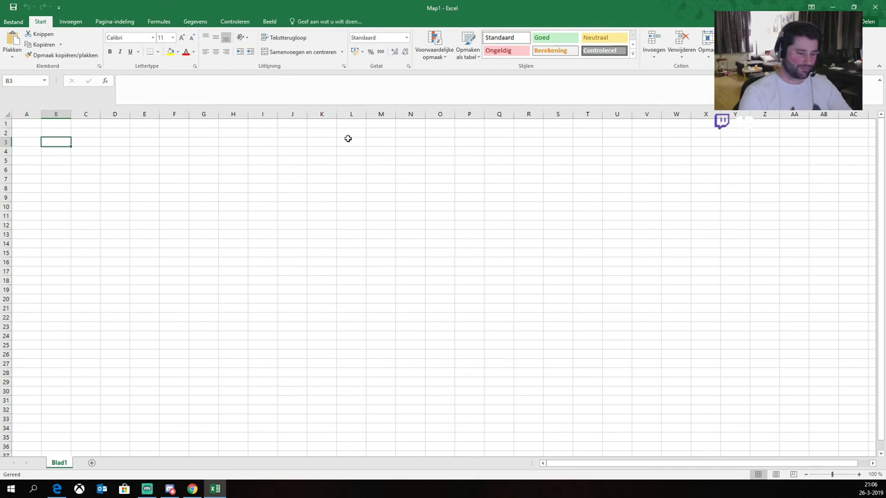
pyautogui.write('Moederbord')
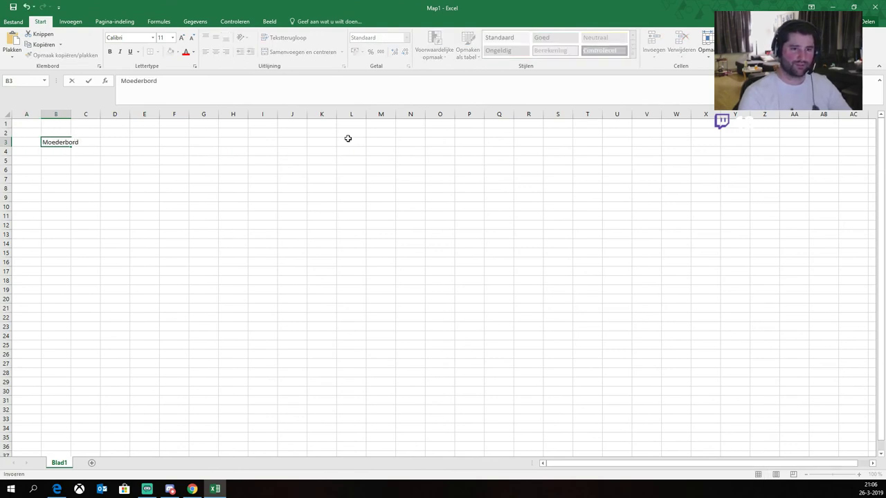
pyautogui.press('Return')
pyautogui.press('Right')
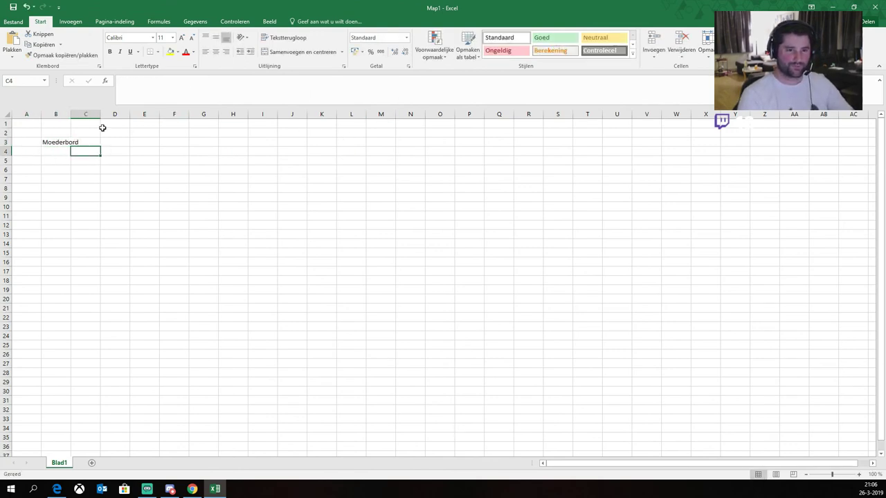
pyautogui.doubleClick(71, 115)
# Step: Enter processor, geheugen and videokaart in C3 through C5
pyautogui.press('Up')
pyautogui.write('processor')
pyautogui.press('Return')
pyautogui.write('geheugen')
pyautogui.press('Return')
pyautogui.write('vode')
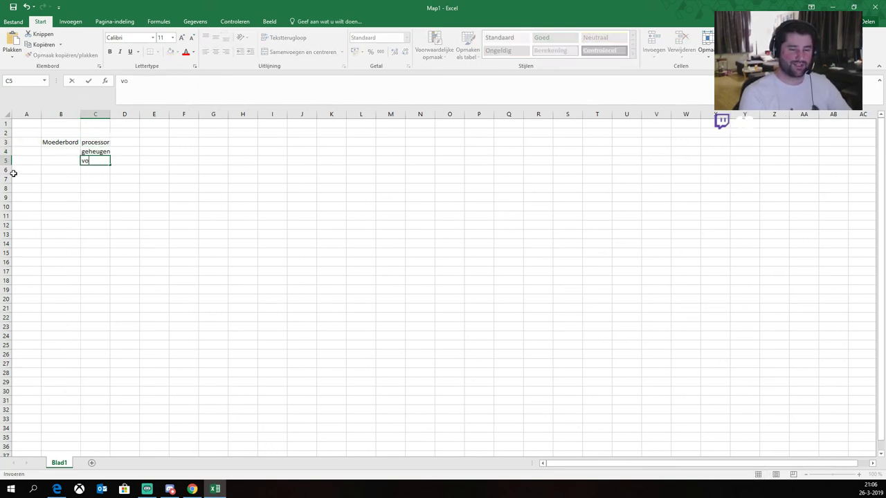
pyautogui.press('BackSpace')
pyautogui.press('BackSpace')
pyautogui.press('BackSpace')
pyautogui.write('ideokaar')
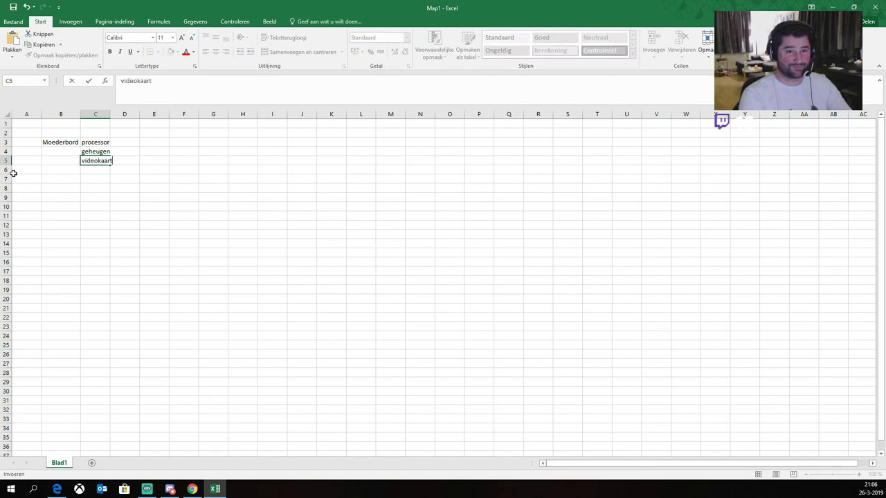
pyautogui.write('t')
pyautogui.press('Return')
# Step: Add HDD, DVD and CPU in C6 through C8
pyautogui.scroll(4, 76, 176)
pyautogui.scroll(5, 82, 178)
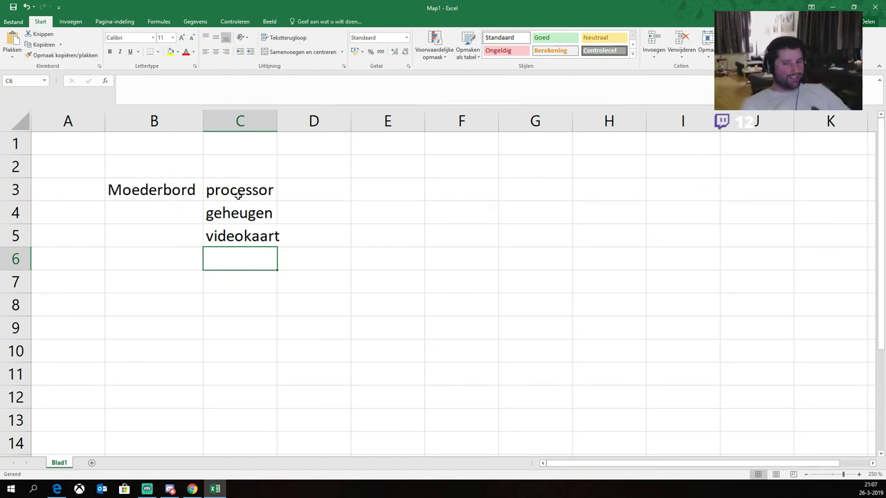
pyautogui.write('HDD')
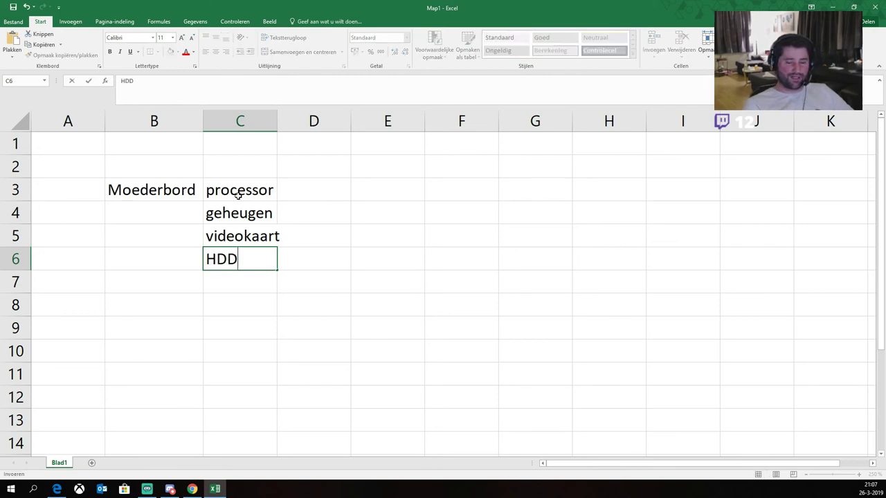
pyautogui.press('Return')
pyautogui.write('DVD')
pyautogui.press('Return')
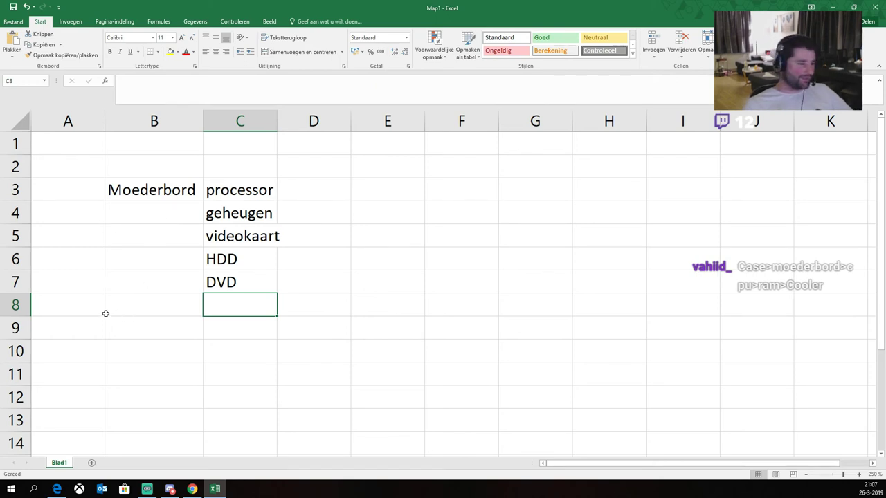
pyautogui.write('CPU')
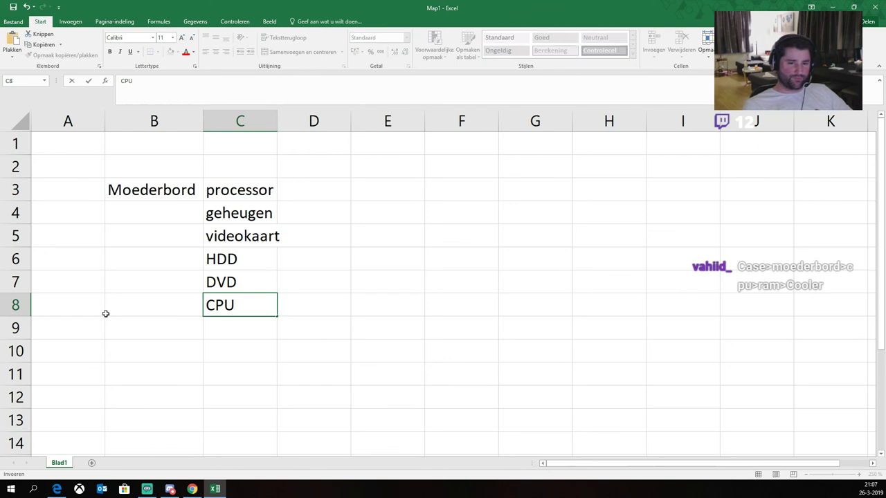
pyautogui.press('Return')
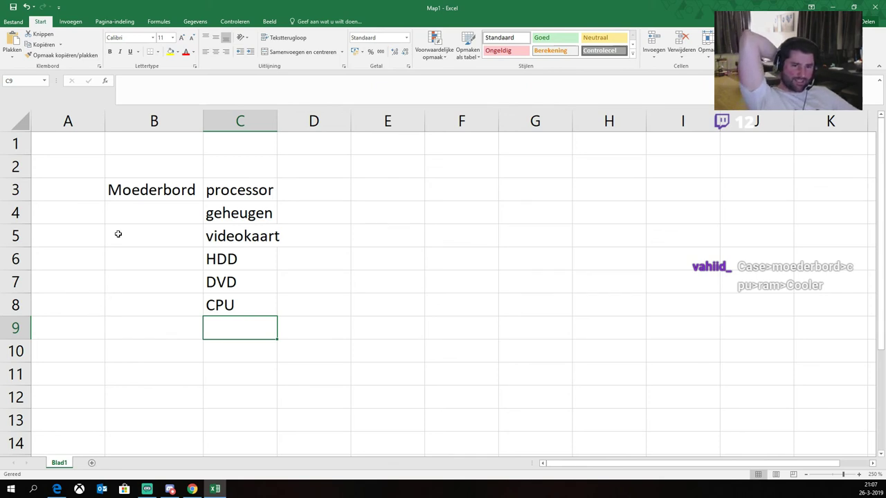
# Step: Move the B3:C8 list one column right so it starts at C3
pyautogui.click(142, 174)
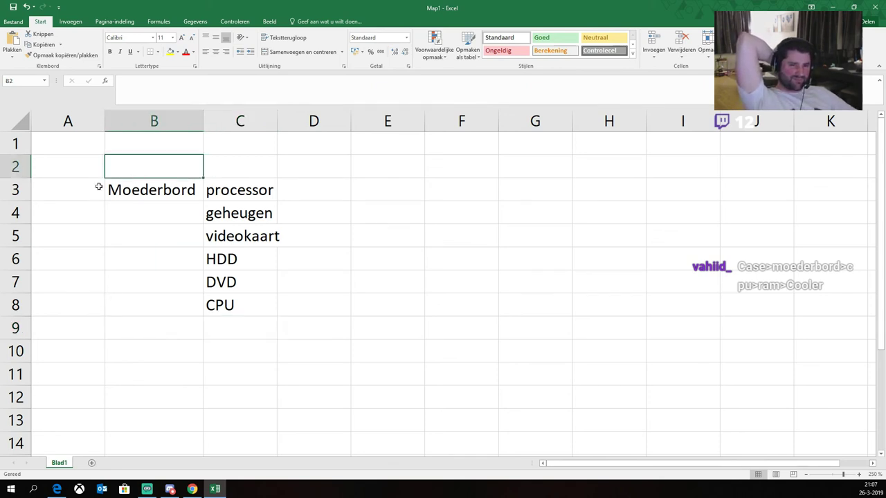
pyautogui.click(130, 190)
pyautogui.moveTo(130, 189); pyautogui.dragTo(223, 304)
pyautogui.hotkey('ctrl', 'c')
pyautogui.press('Right')
pyautogui.hotkey('ctrl', 'v')
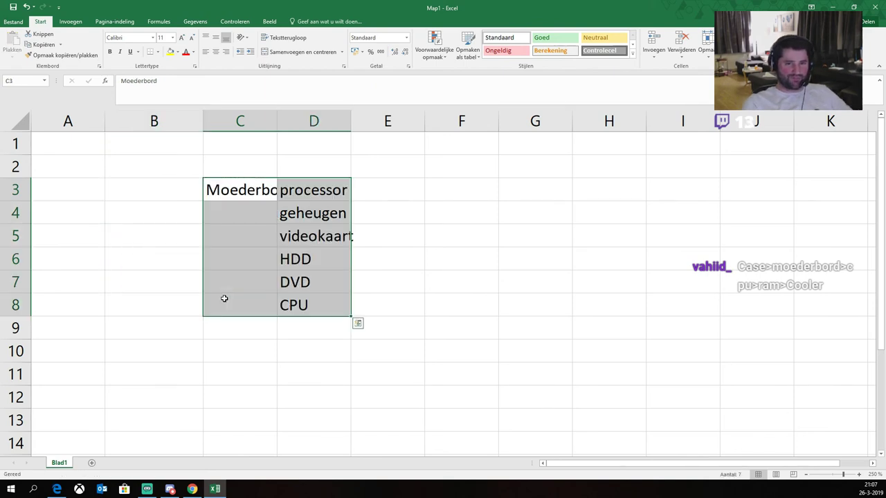
# Step: Enter PSU in B3 and fit column C to Moederbord
pyautogui.press('Left')
pyautogui.write('PSU')
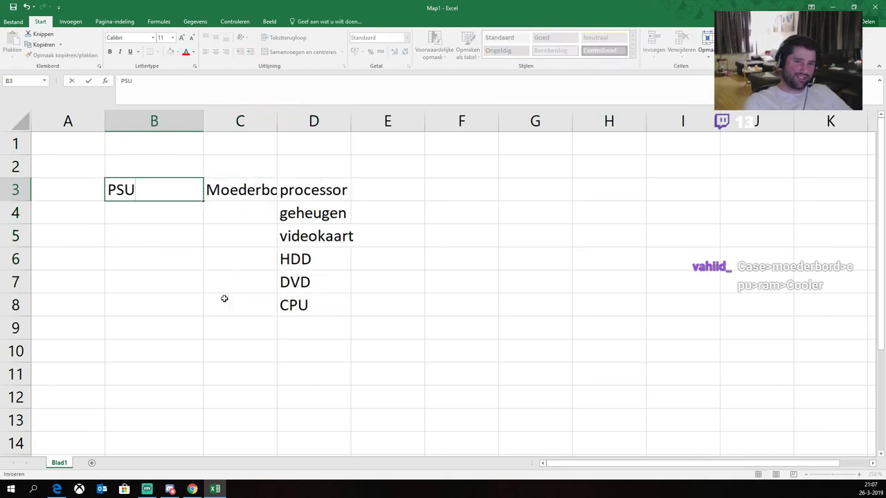
pyautogui.press('Return')
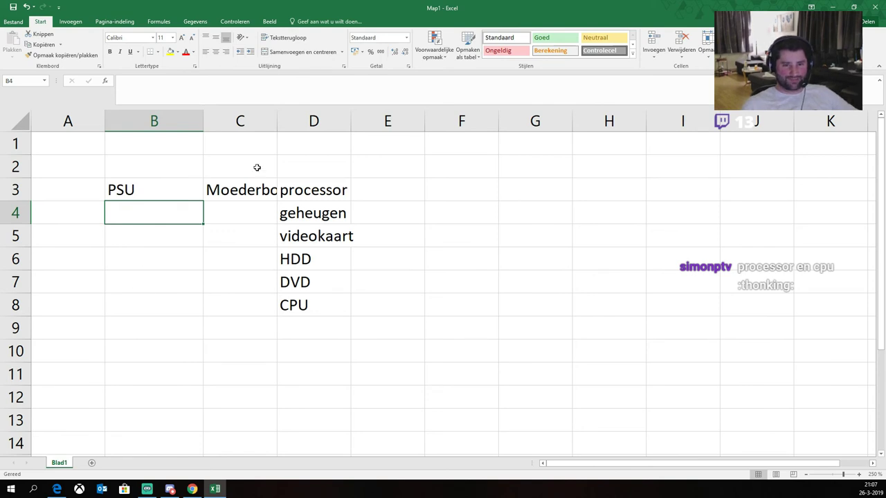
pyautogui.doubleClick(276, 125)
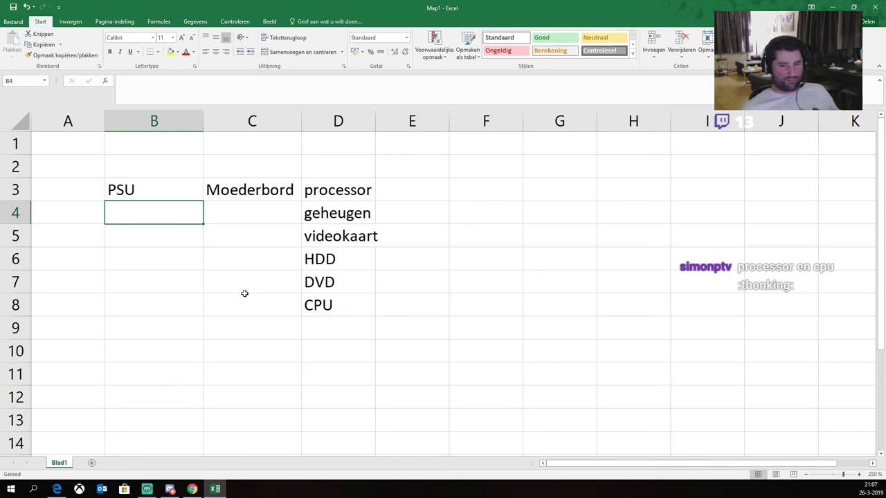
# Step: Delete CPU from D8, enter beeldscherm in E5, and fit column D to videokaart
pyautogui.click(316, 297)
pyautogui.press('Delete')
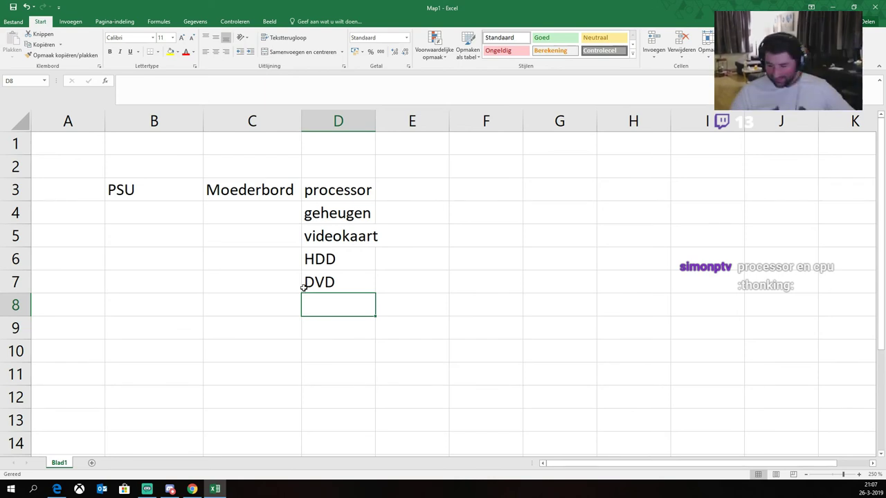
pyautogui.click(412, 237)
pyautogui.write('beeldscherm')
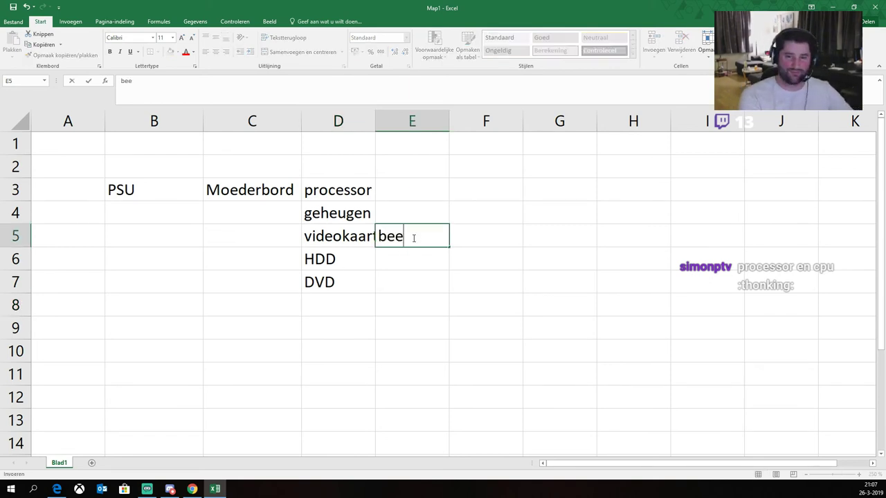
pyautogui.press('Return')
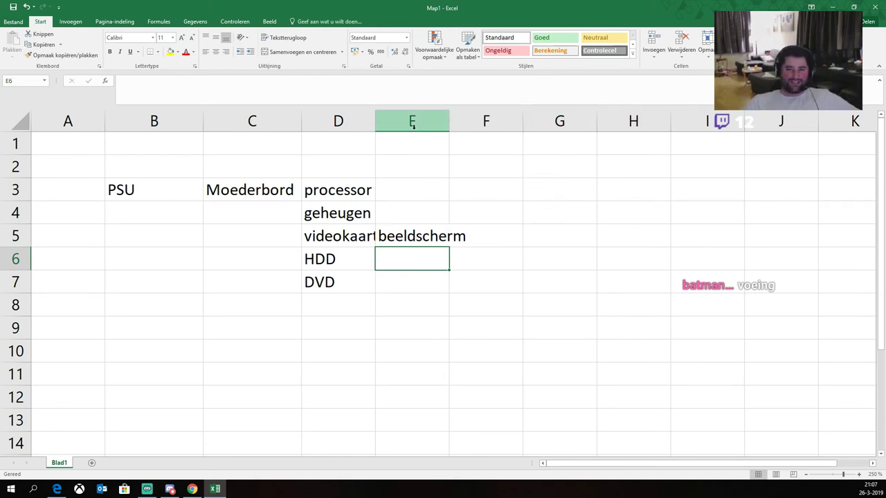
pyautogui.doubleClick(375, 121)
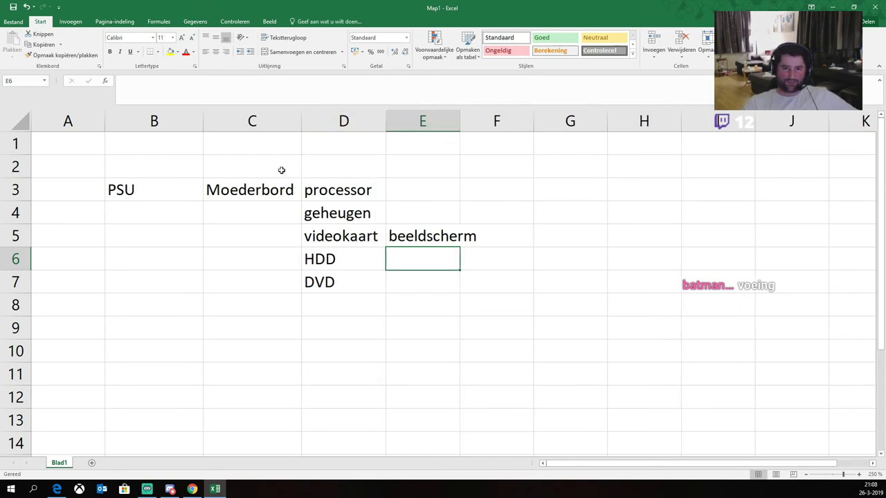
# Step: Enter toetsenbord/muis in D2 above processor and kabeltjes in D8 below DVD
pyautogui.click(330, 171)
pyautogui.write('to')
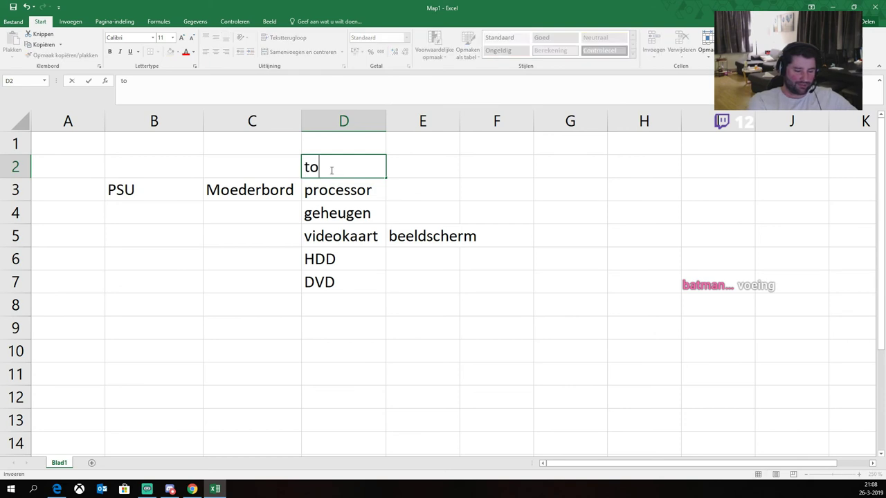
pyautogui.write('etsenbord/muis')
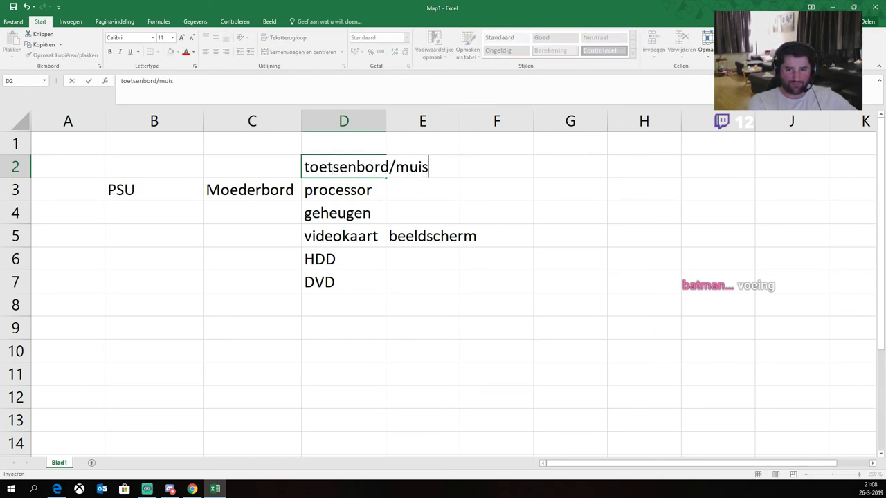
pyautogui.press('Return')
pyautogui.click(335, 290)
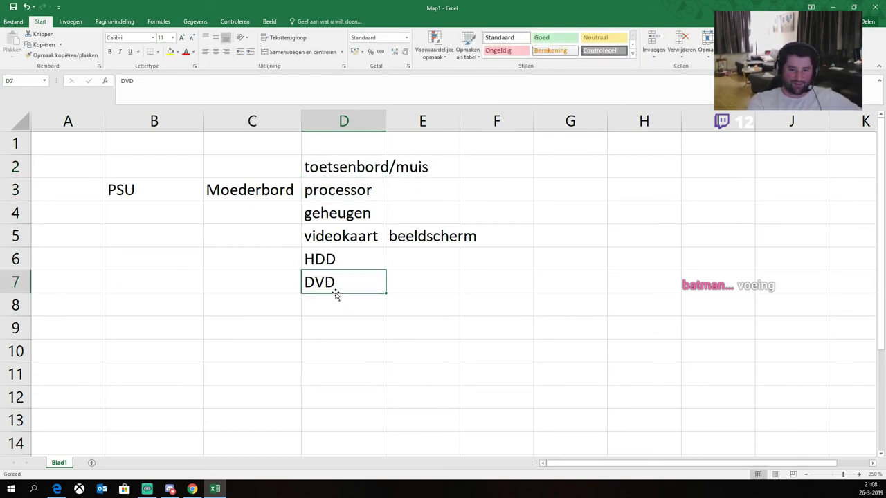
pyautogui.press('Return')
pyautogui.write('kabeltjes')
pyautogui.press('Return')
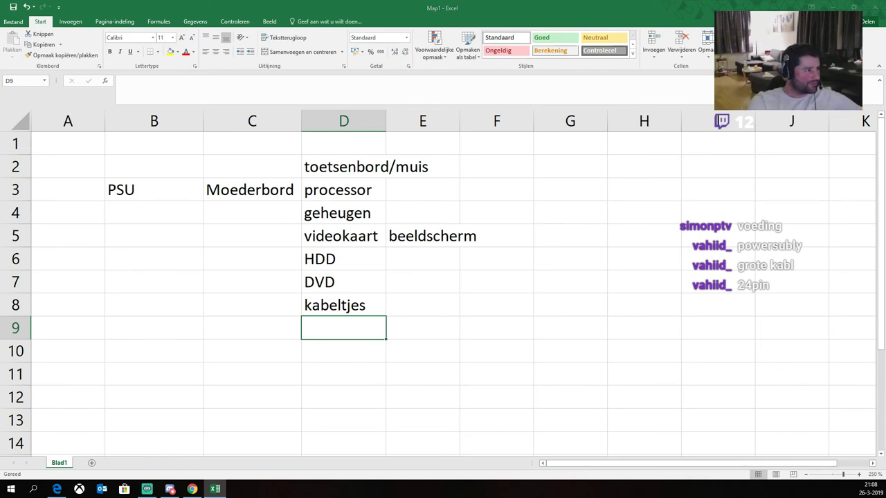
pyautogui.hotkey('alt', 'Tab')
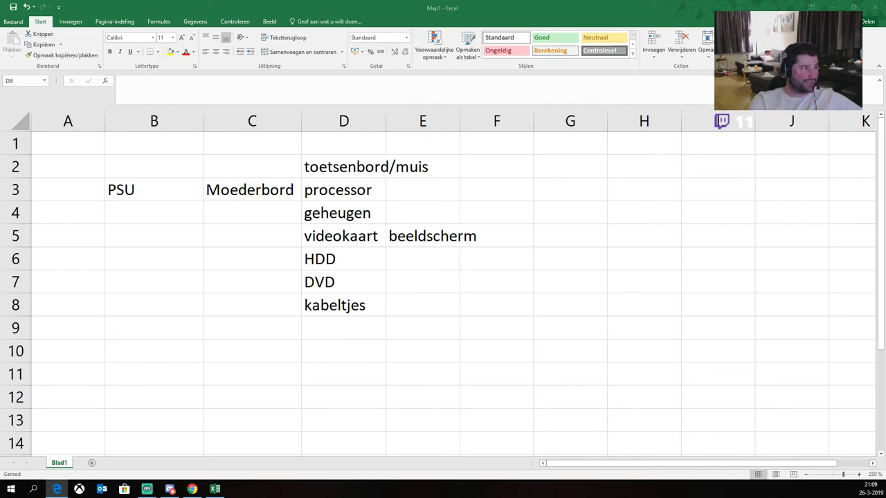
# Step: Tile the image-search browser window on the right half and the Map1 sheet on the left
pyautogui.moveTo(14, 114); pyautogui.dragTo(631, 168)
pyautogui.press('super+Right')
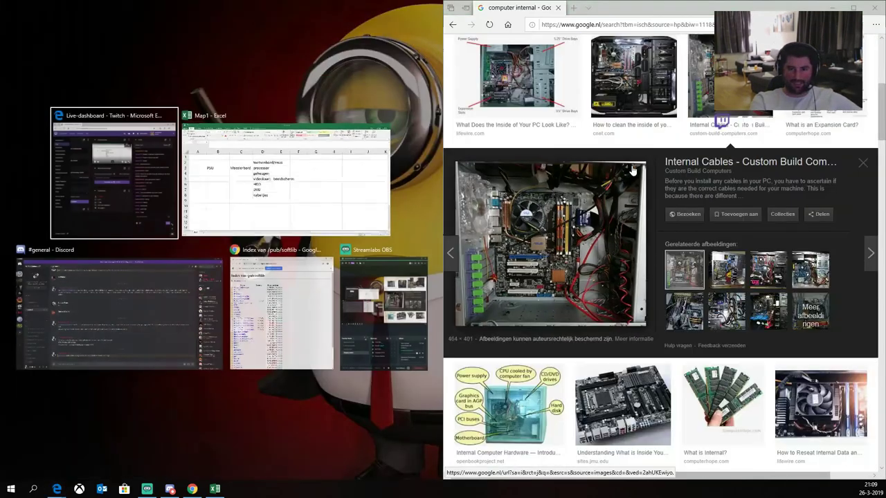
pyautogui.click(297, 173)
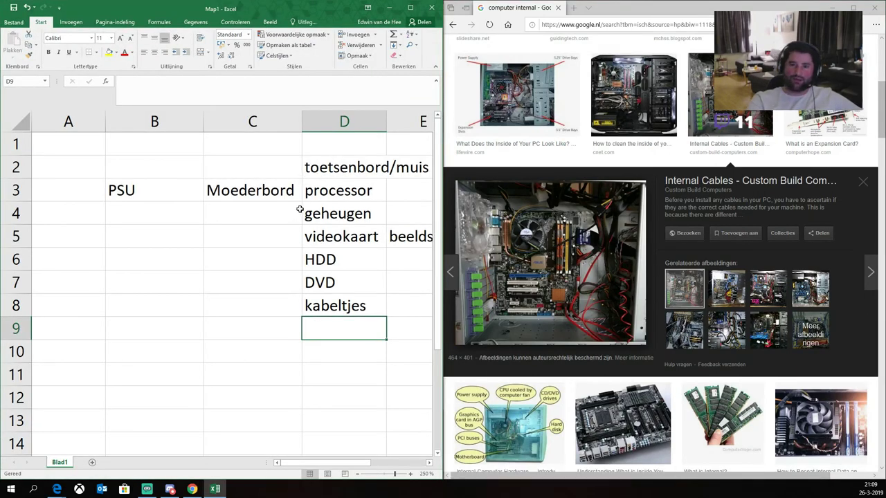
pyautogui.click(428, 462)
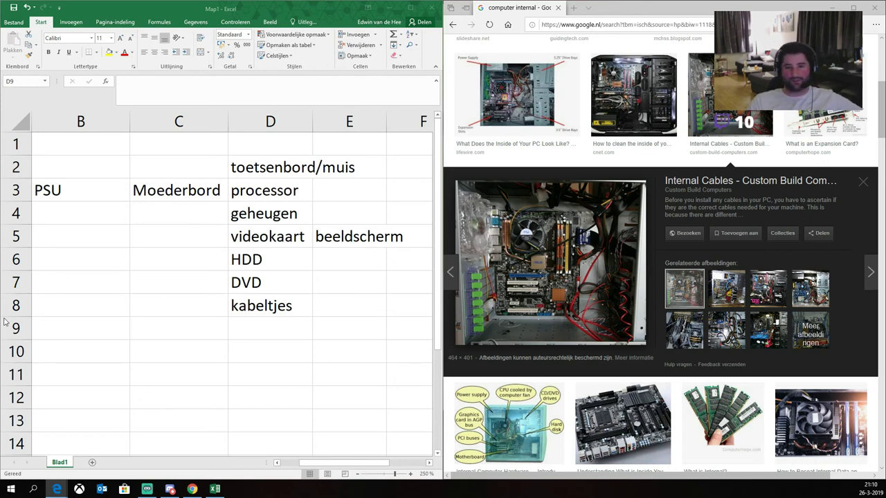
pyautogui.click(101, 197)
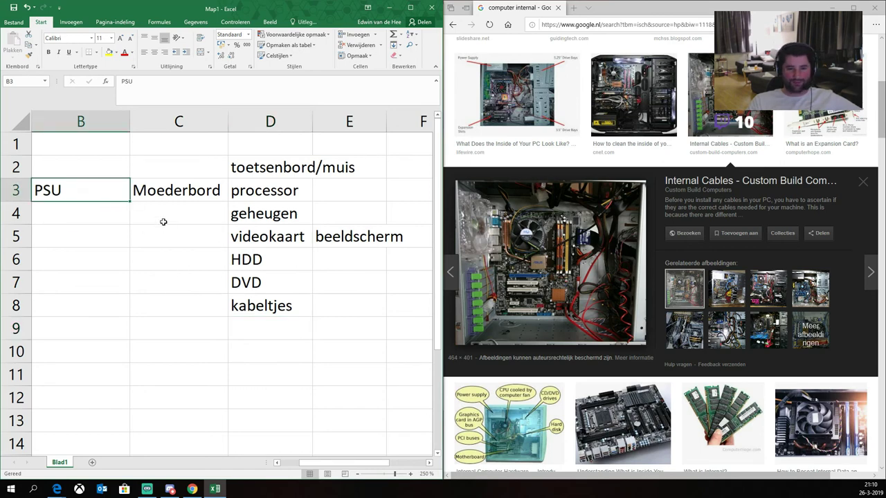